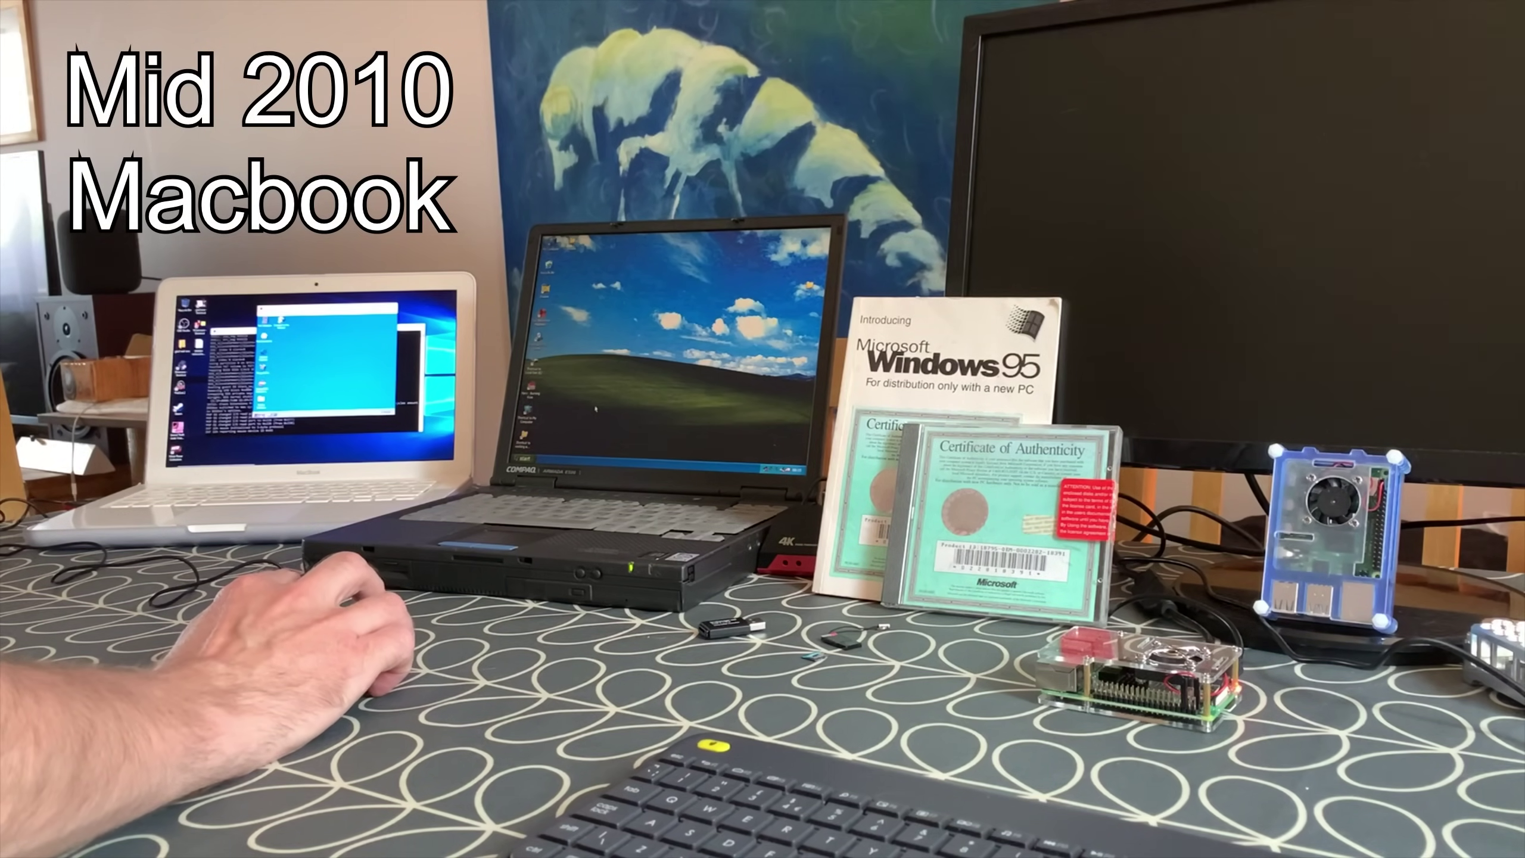
key(super)
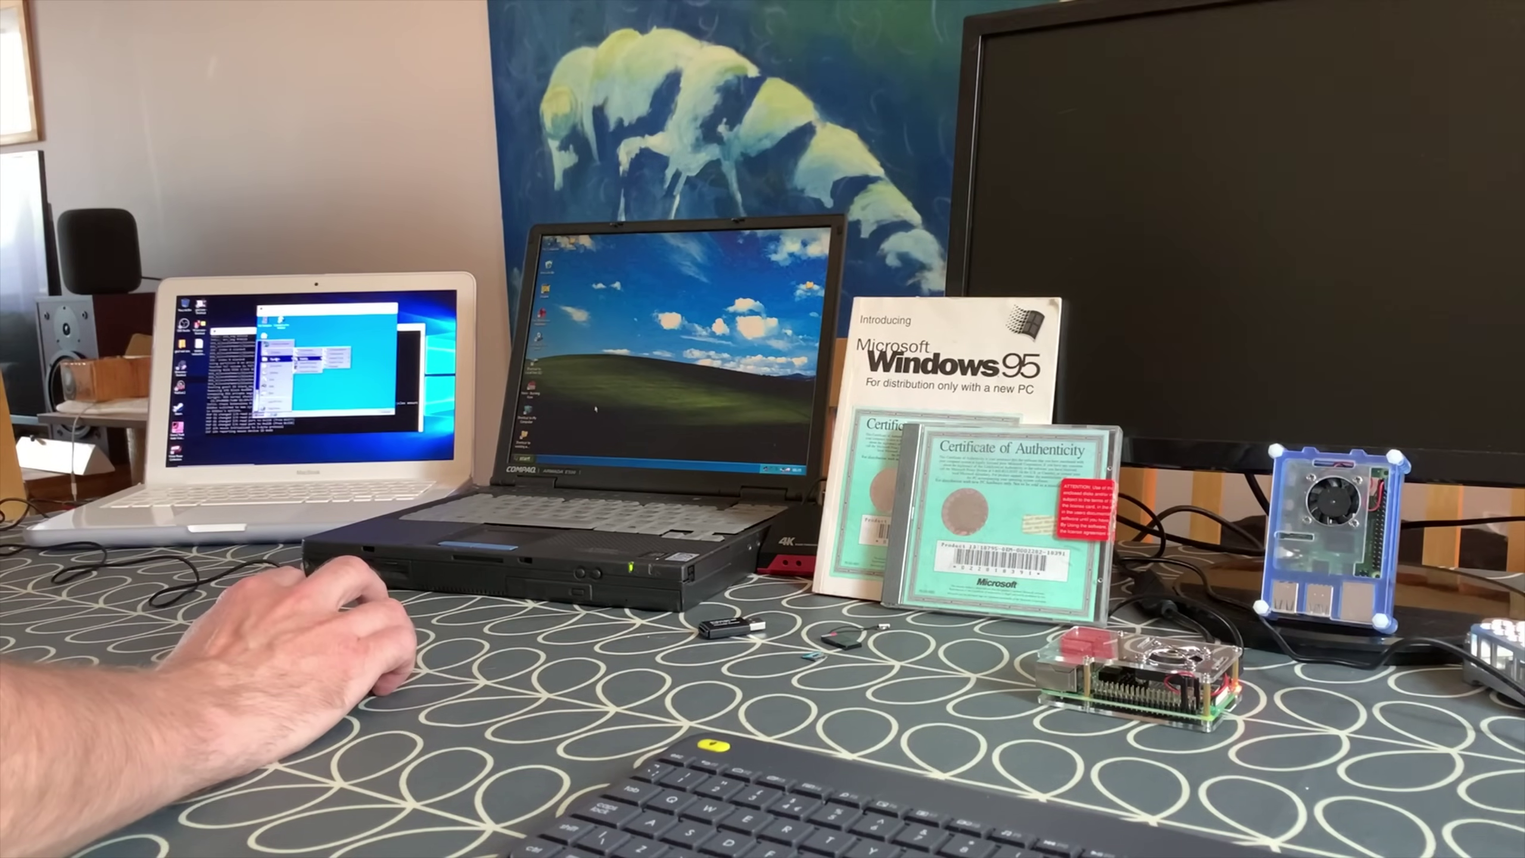
click(329, 358)
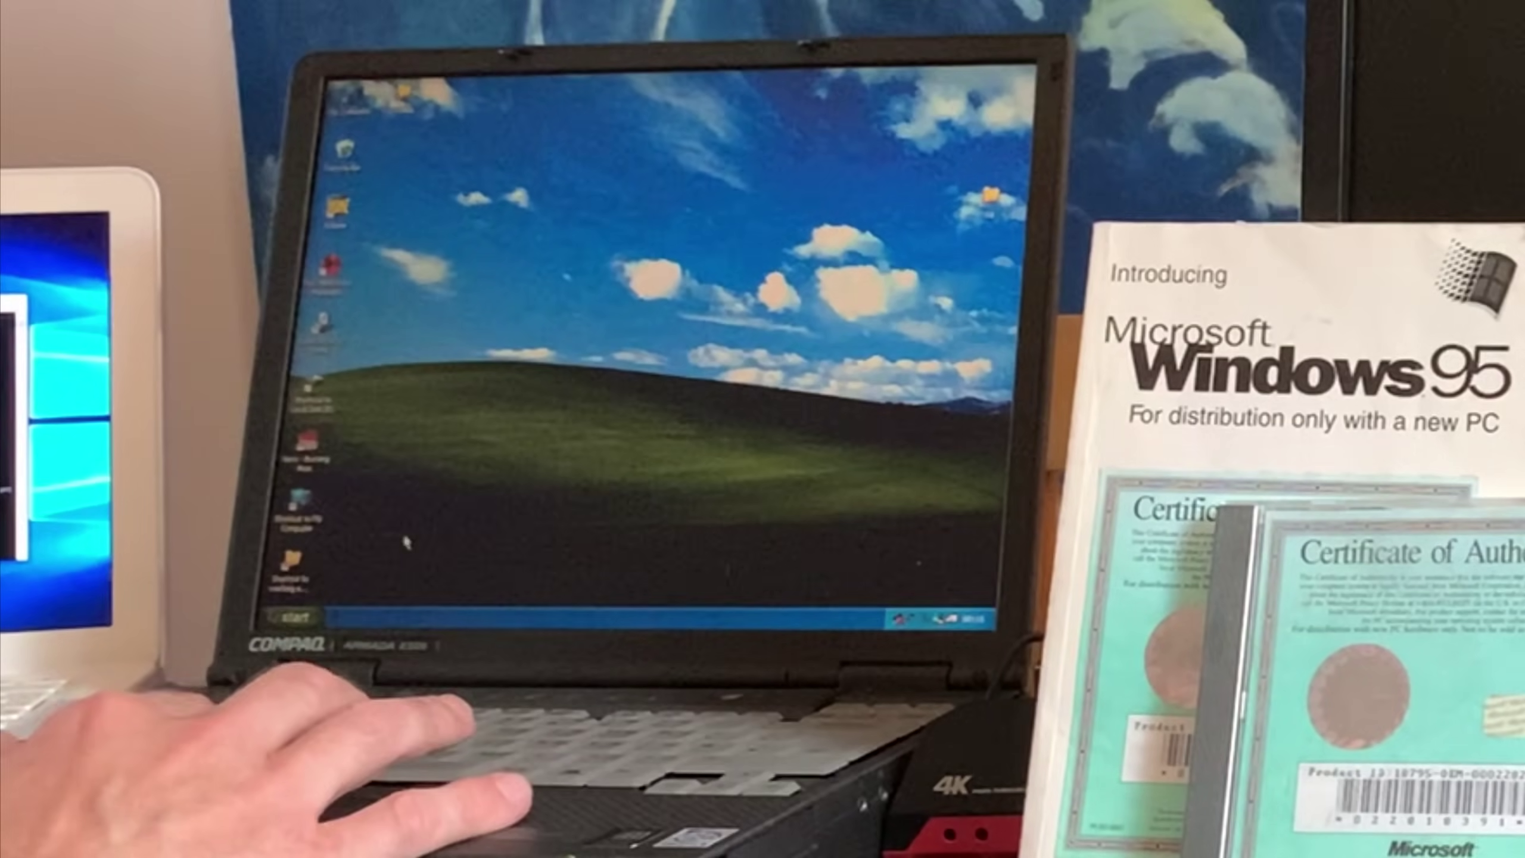
key(super)
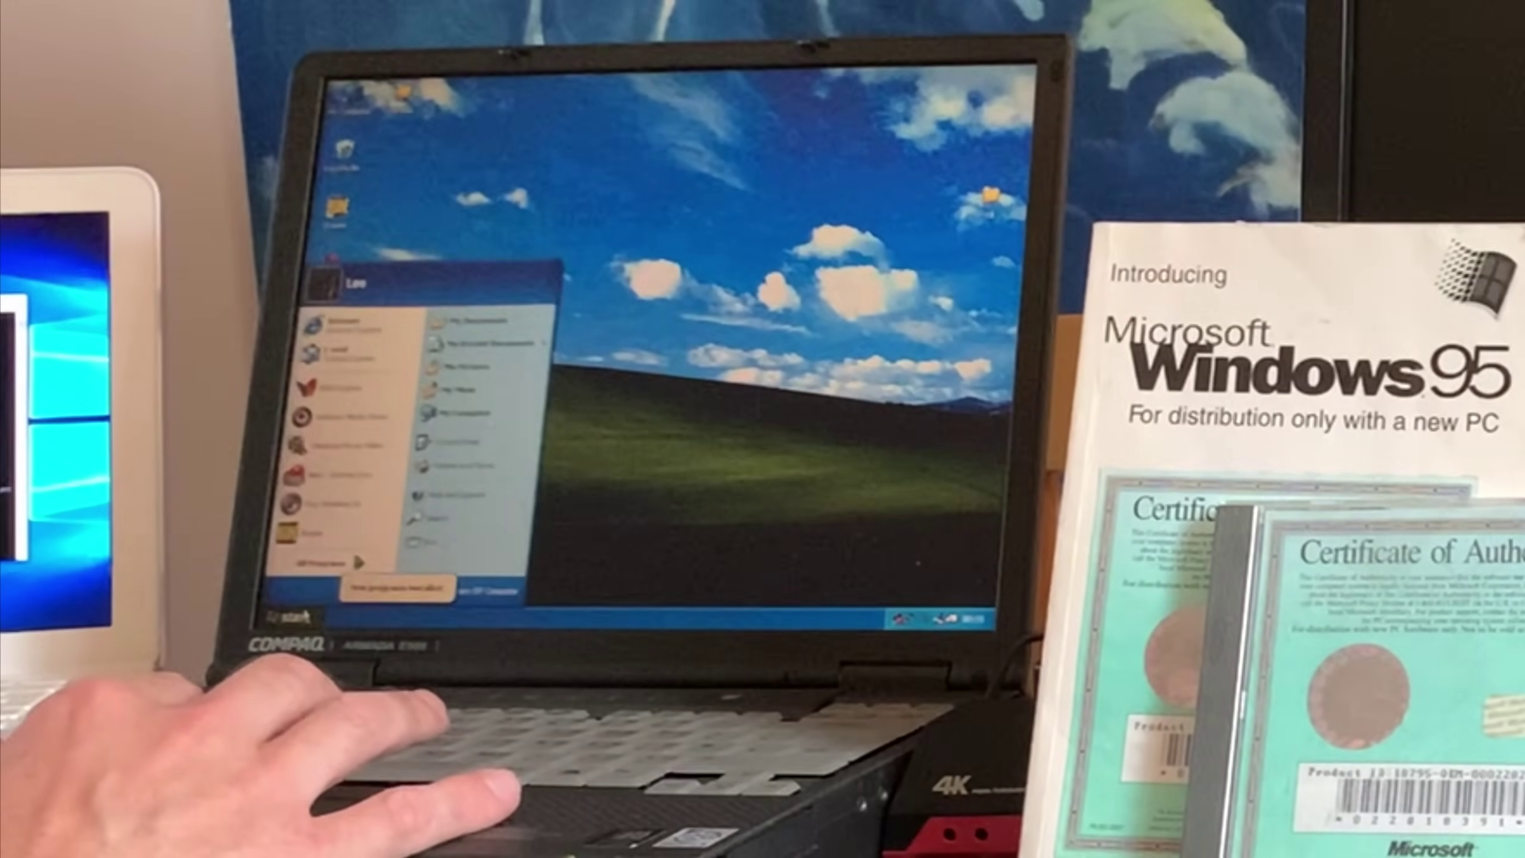
key(Escape)
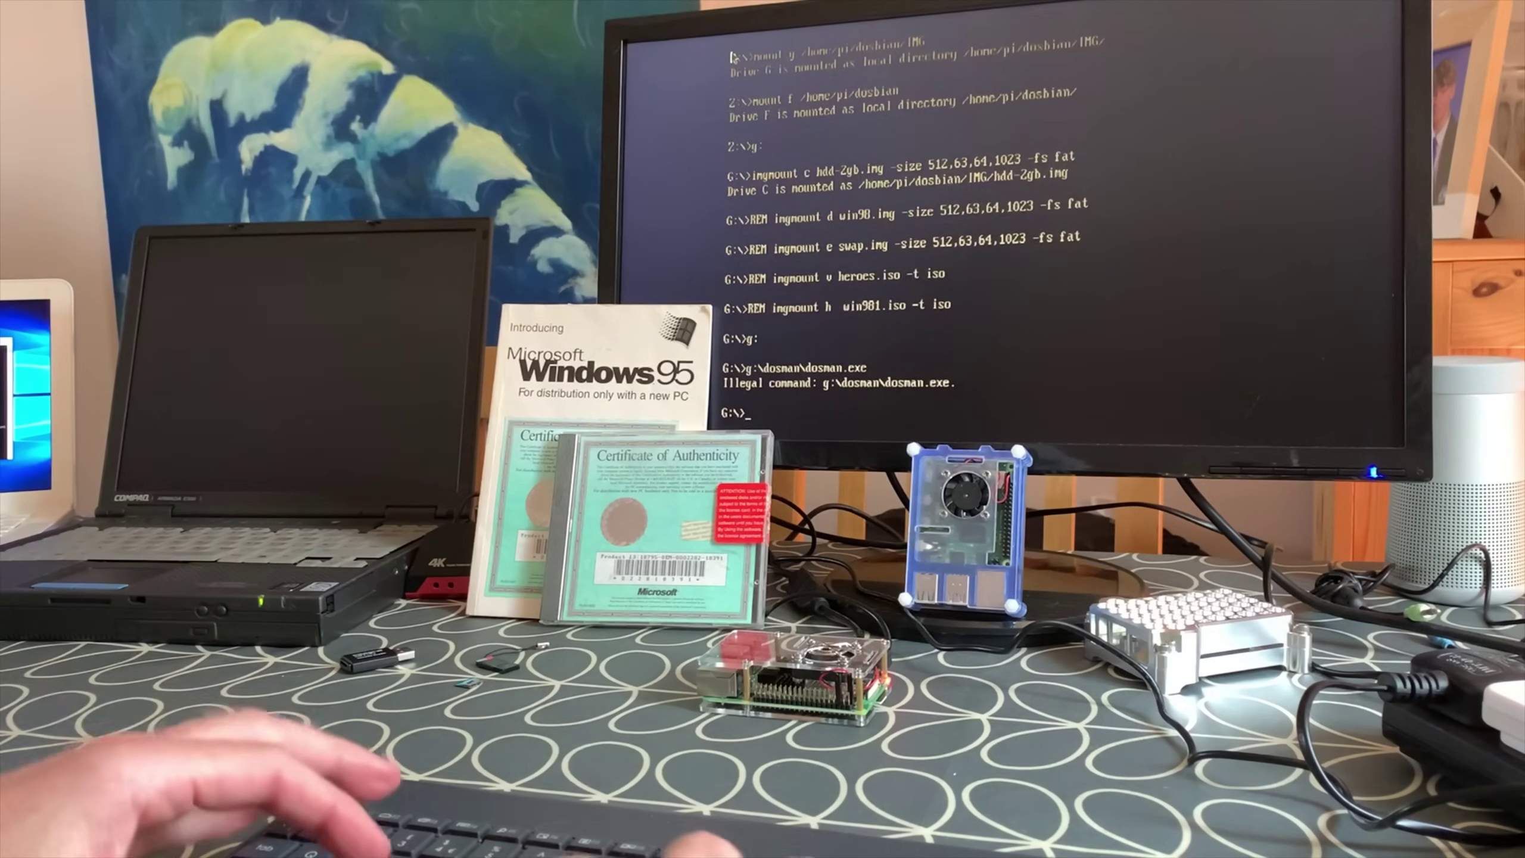
Boot the emulated machine from its mounted C drive with the command boot -l c.
text(booy)
key(BackSpace)
text(t)
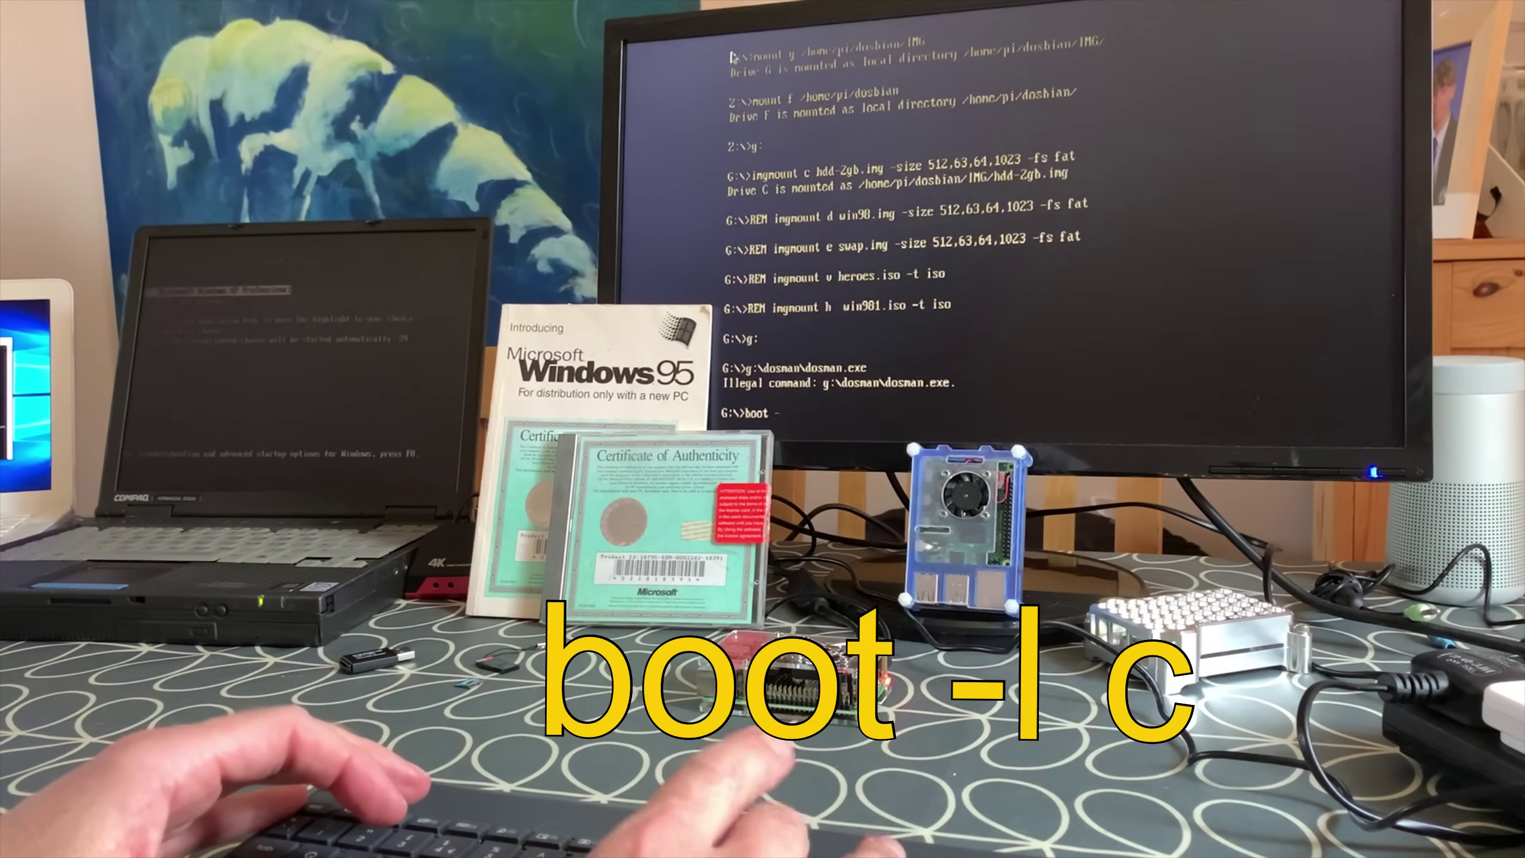
text( -l c)
key(Return)
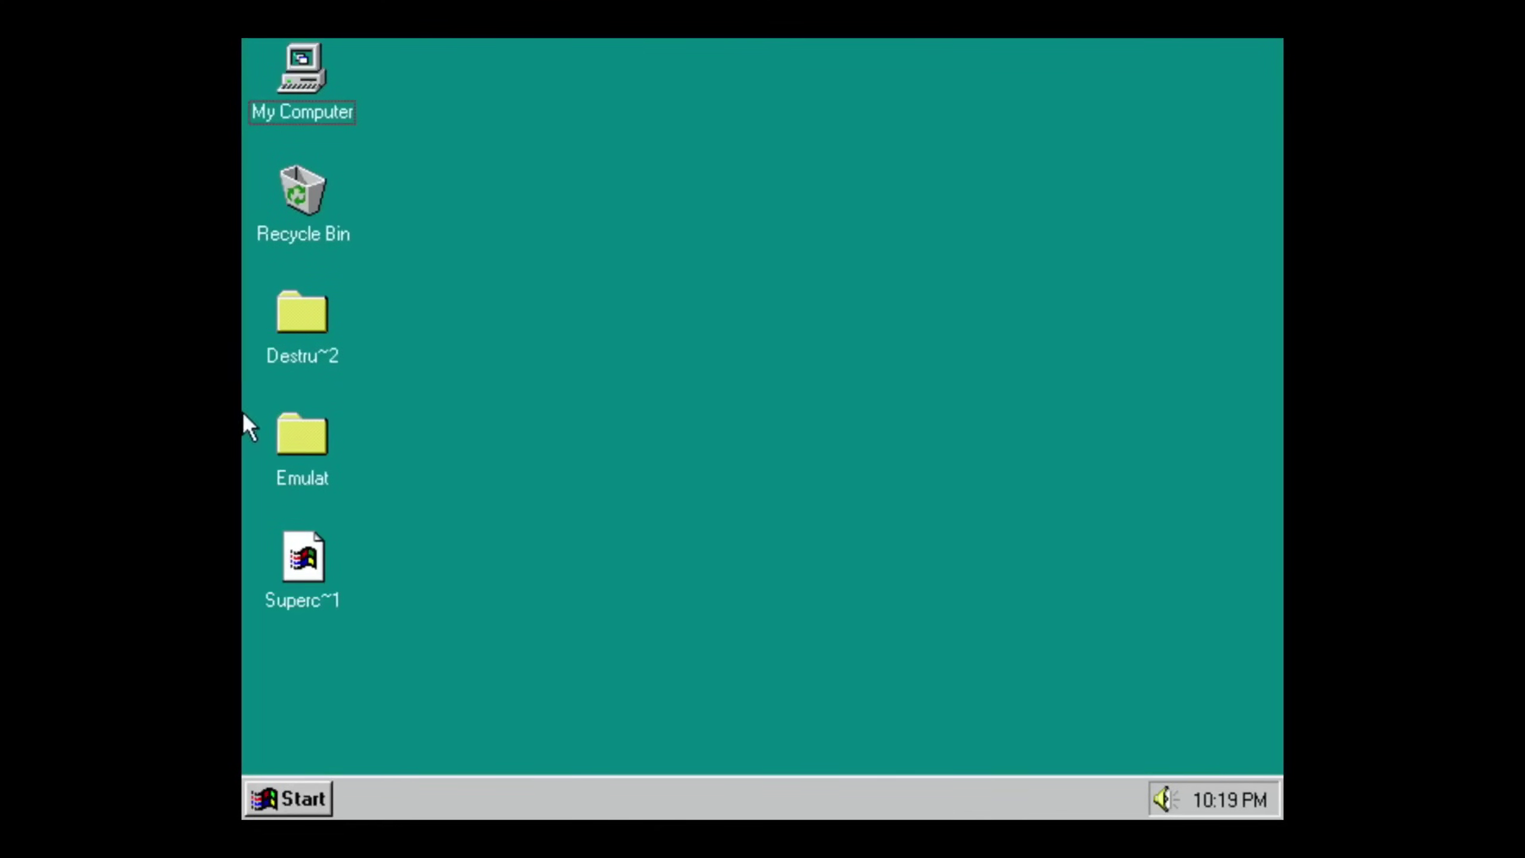
Look through the contents of the Emulat and Destru~2 desktop folders, closing each window after viewing it.
click(326, 596)
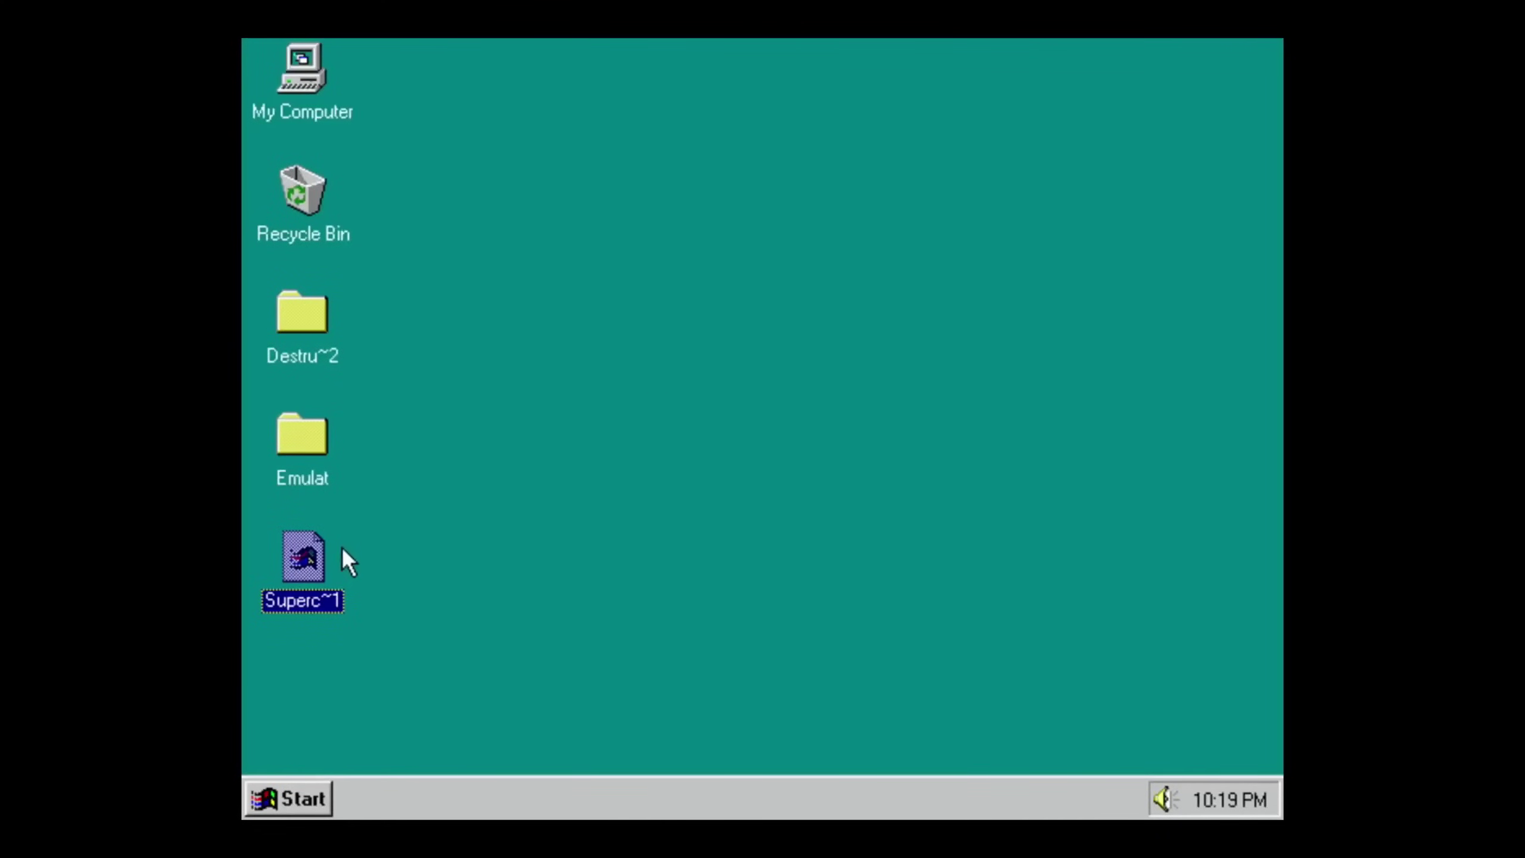
double_click(294, 454)
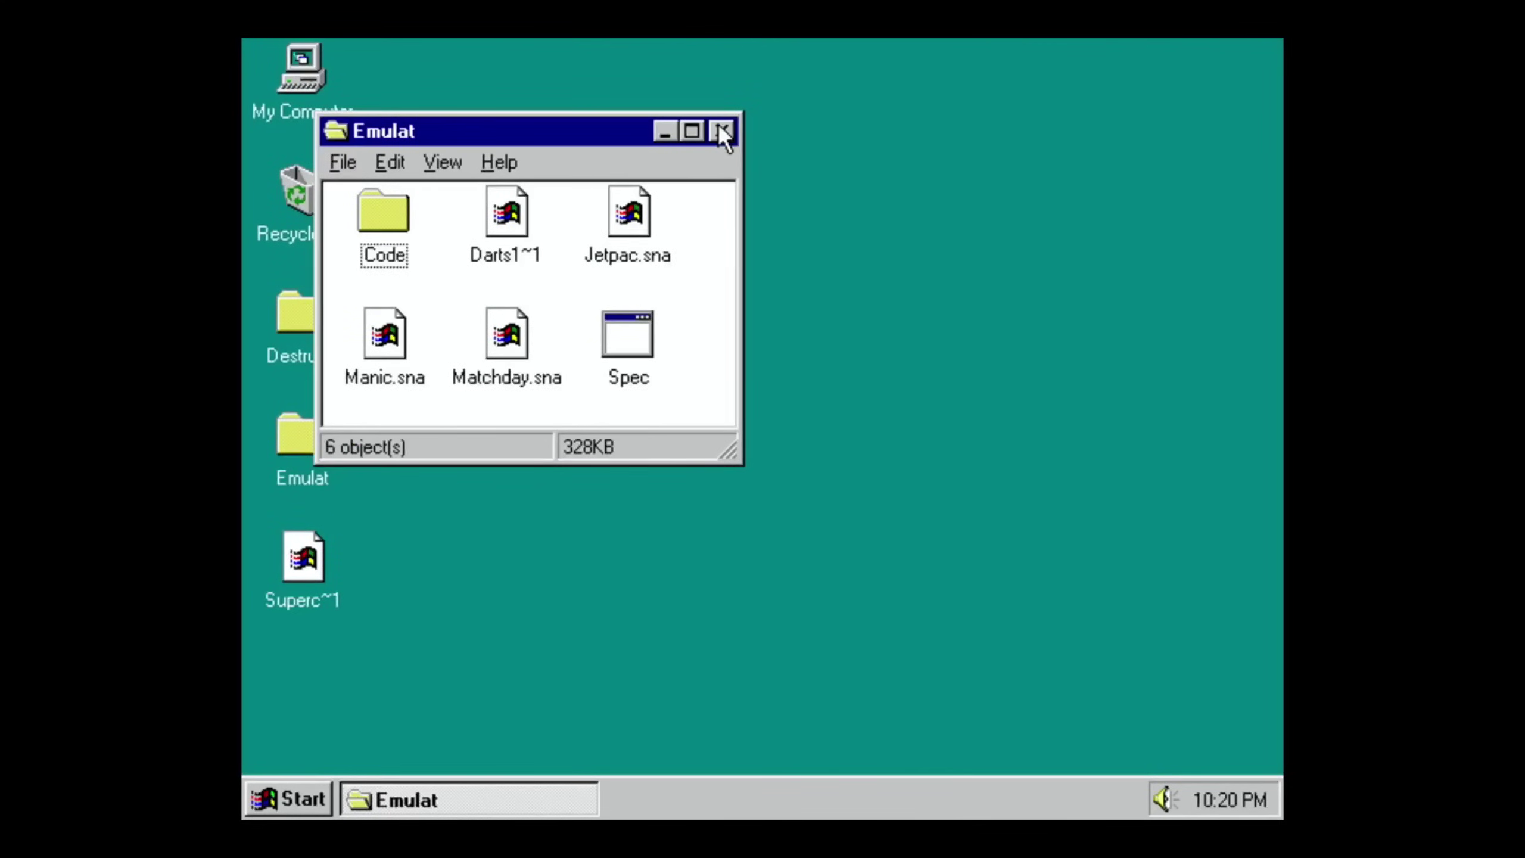
click(722, 132)
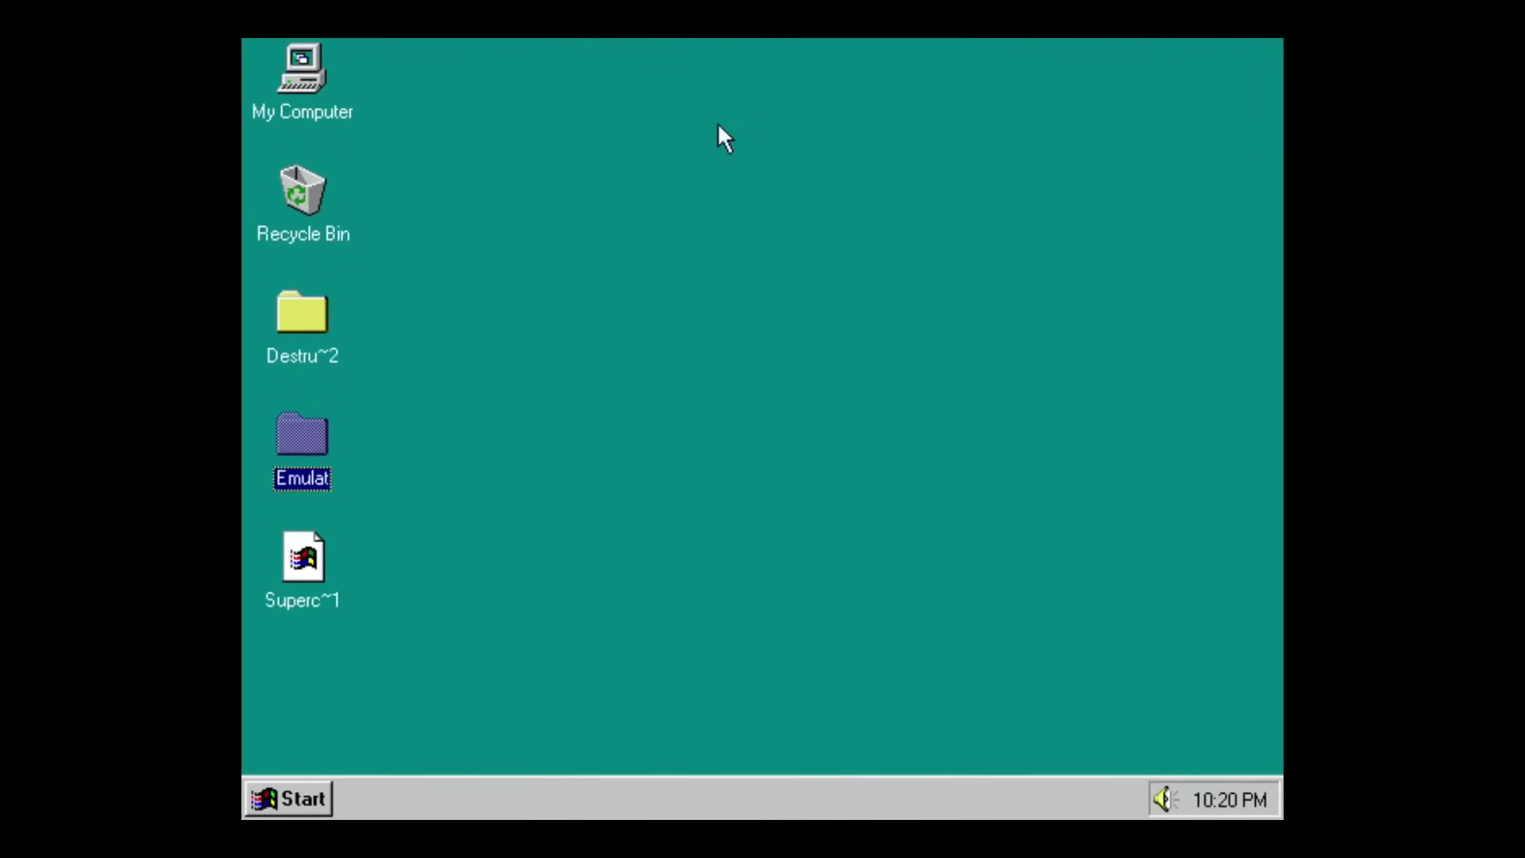
double_click(291, 298)
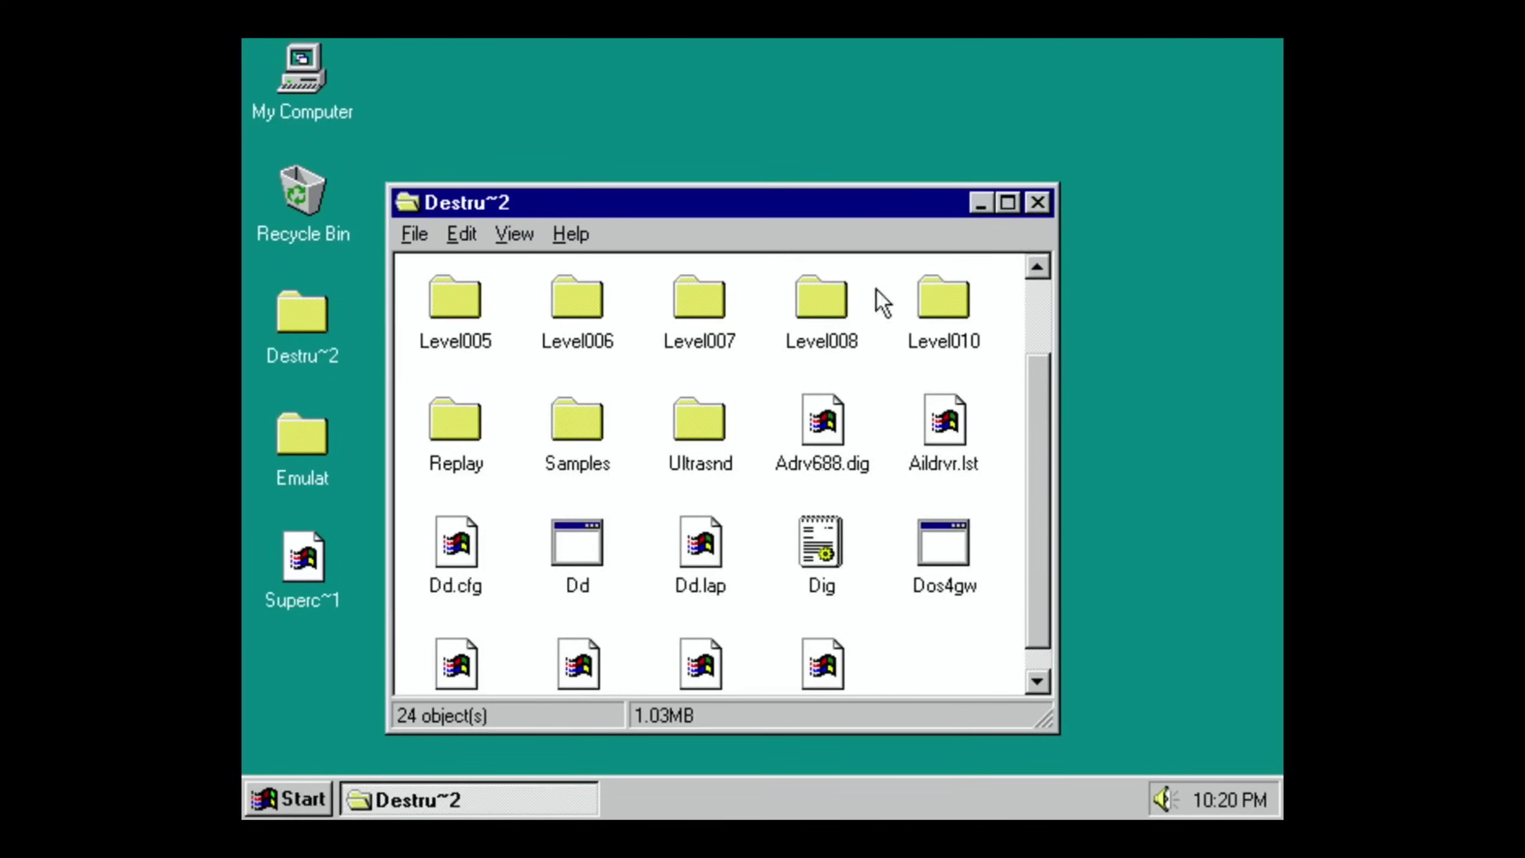
click(1039, 204)
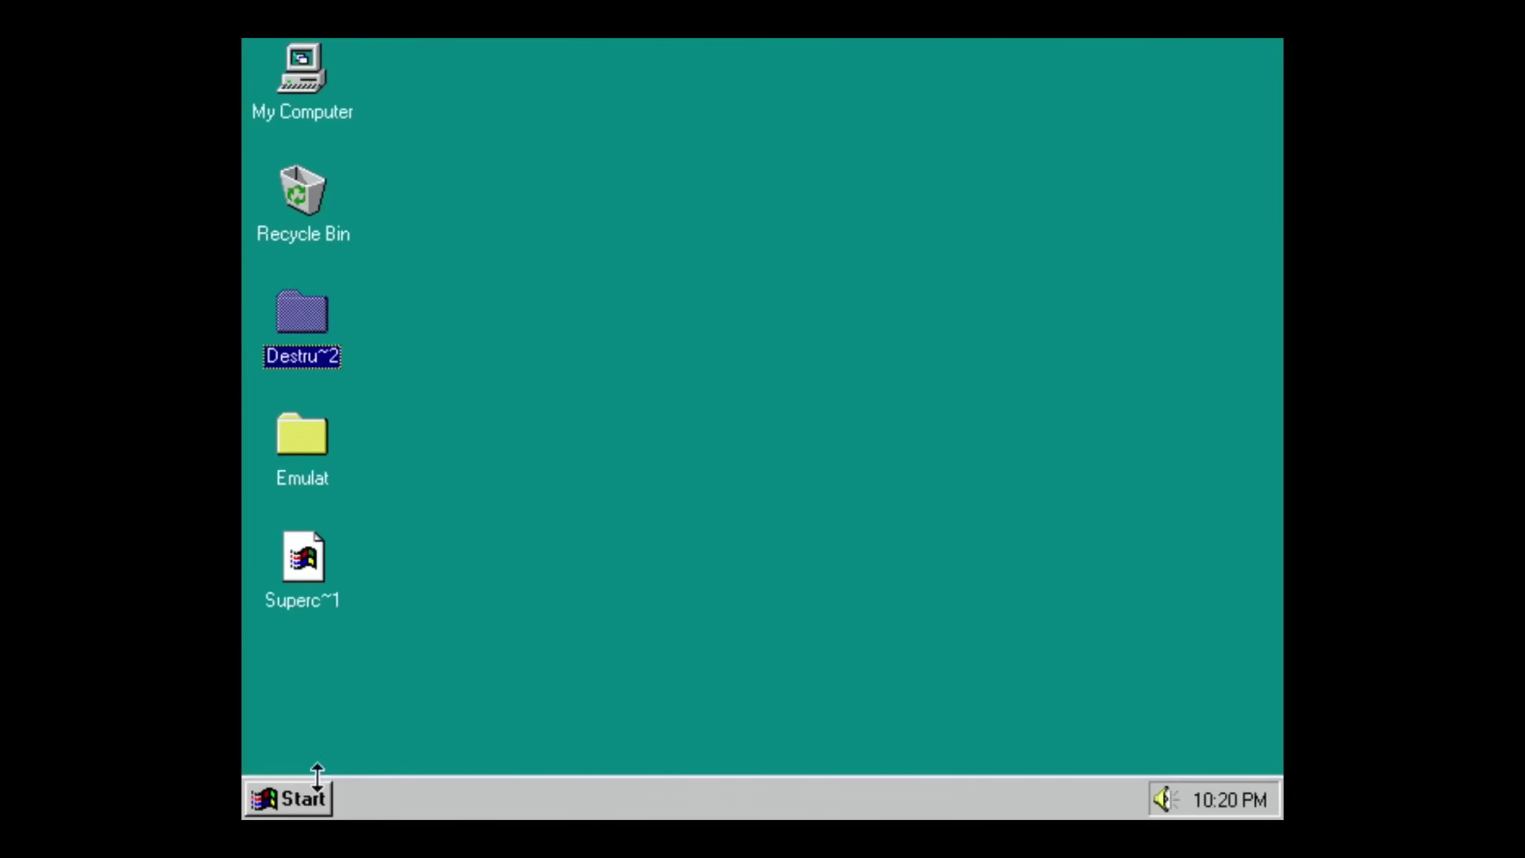
Open the DriveSpace system tool and try to view the compression properties of floppy drive A.
click(310, 802)
mouse_move(468, 431)
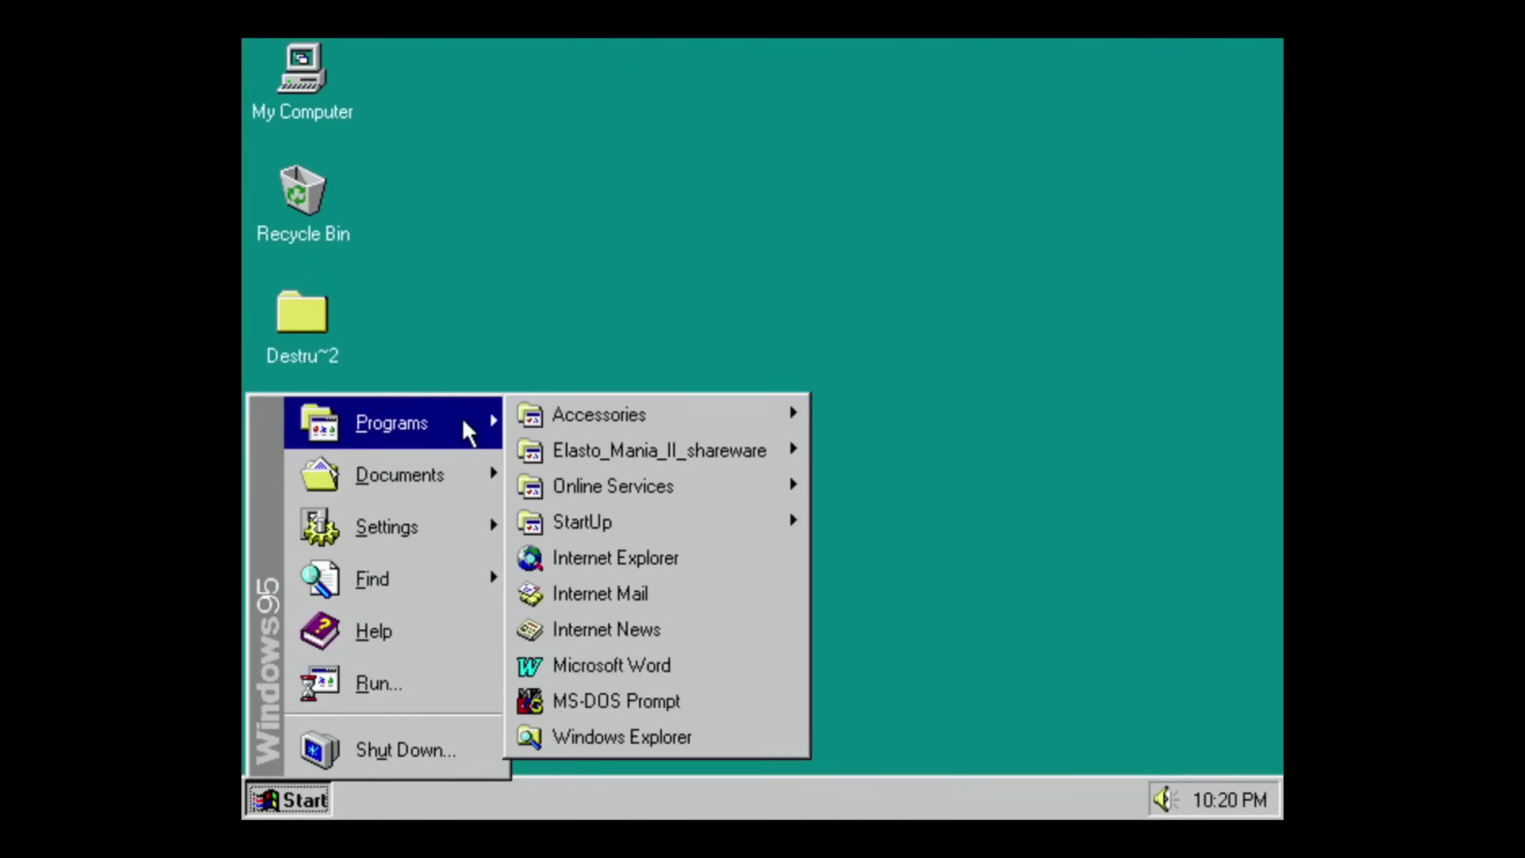
mouse_move(596, 423)
mouse_move(912, 428)
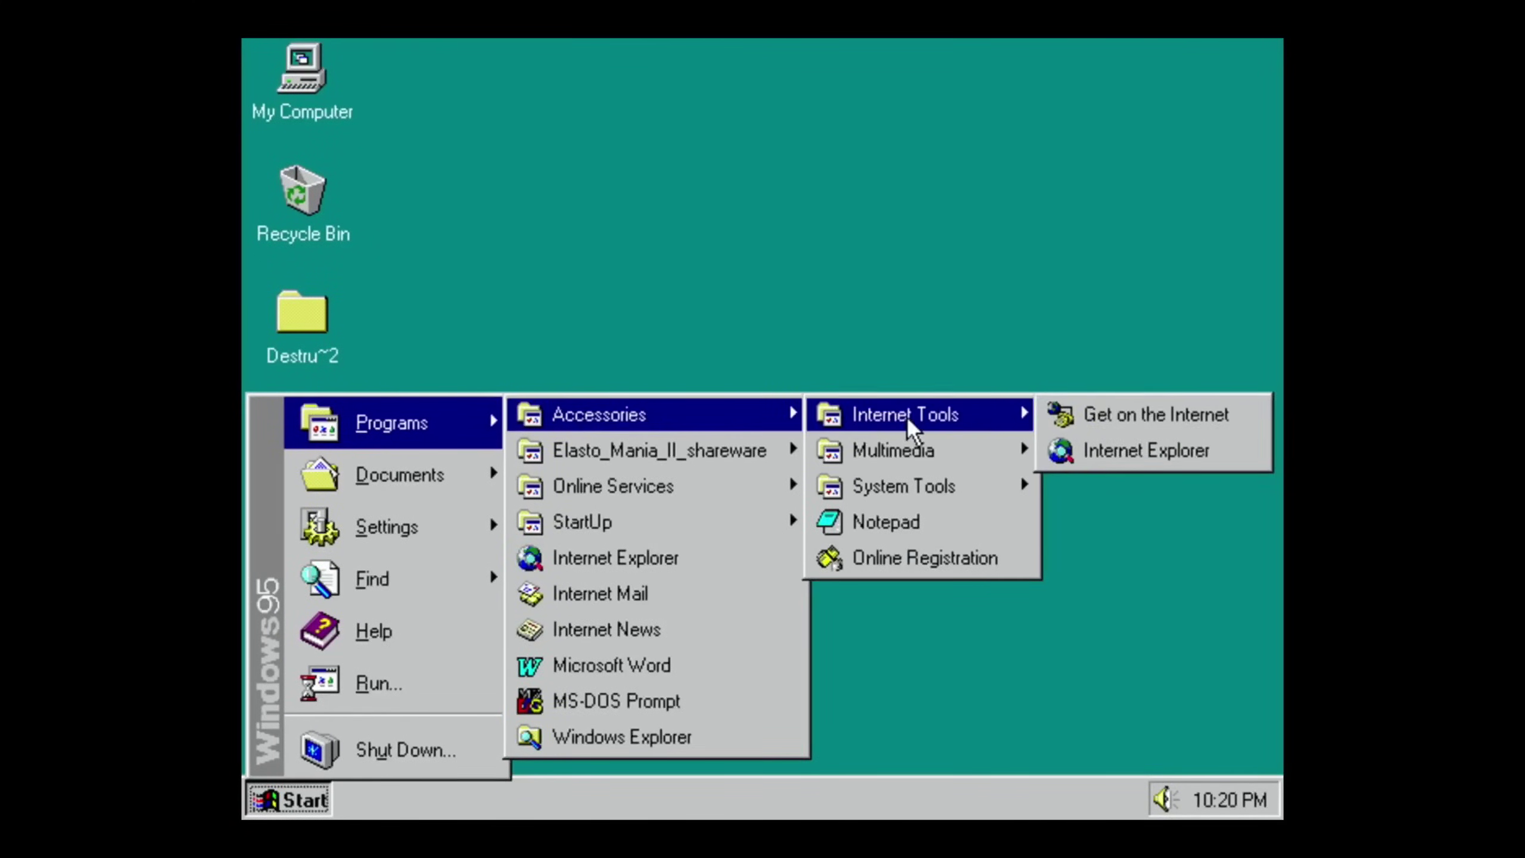
mouse_move(930, 483)
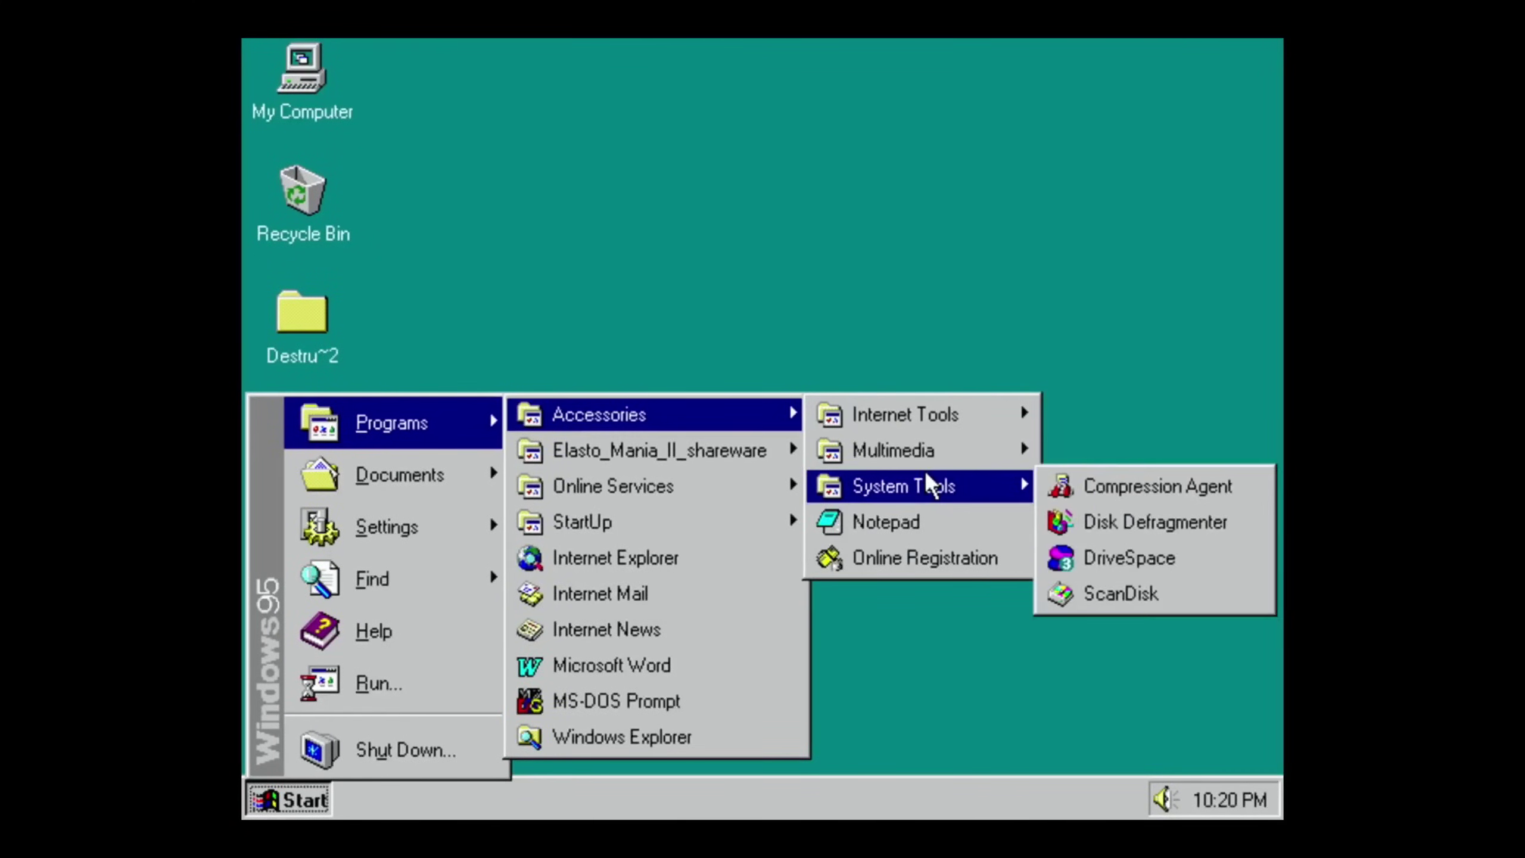
click(1129, 559)
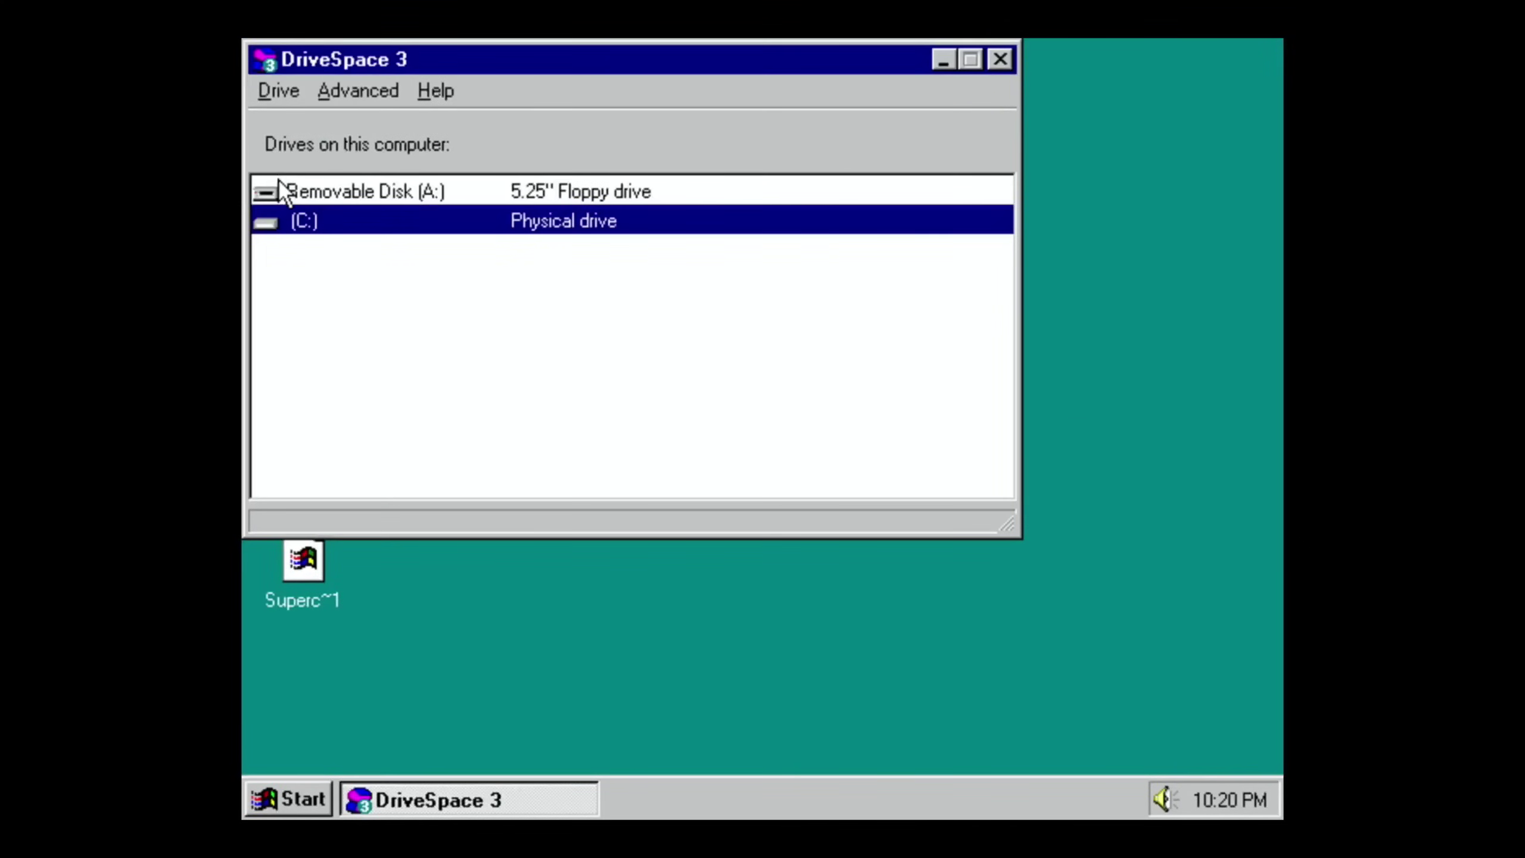
click(274, 191)
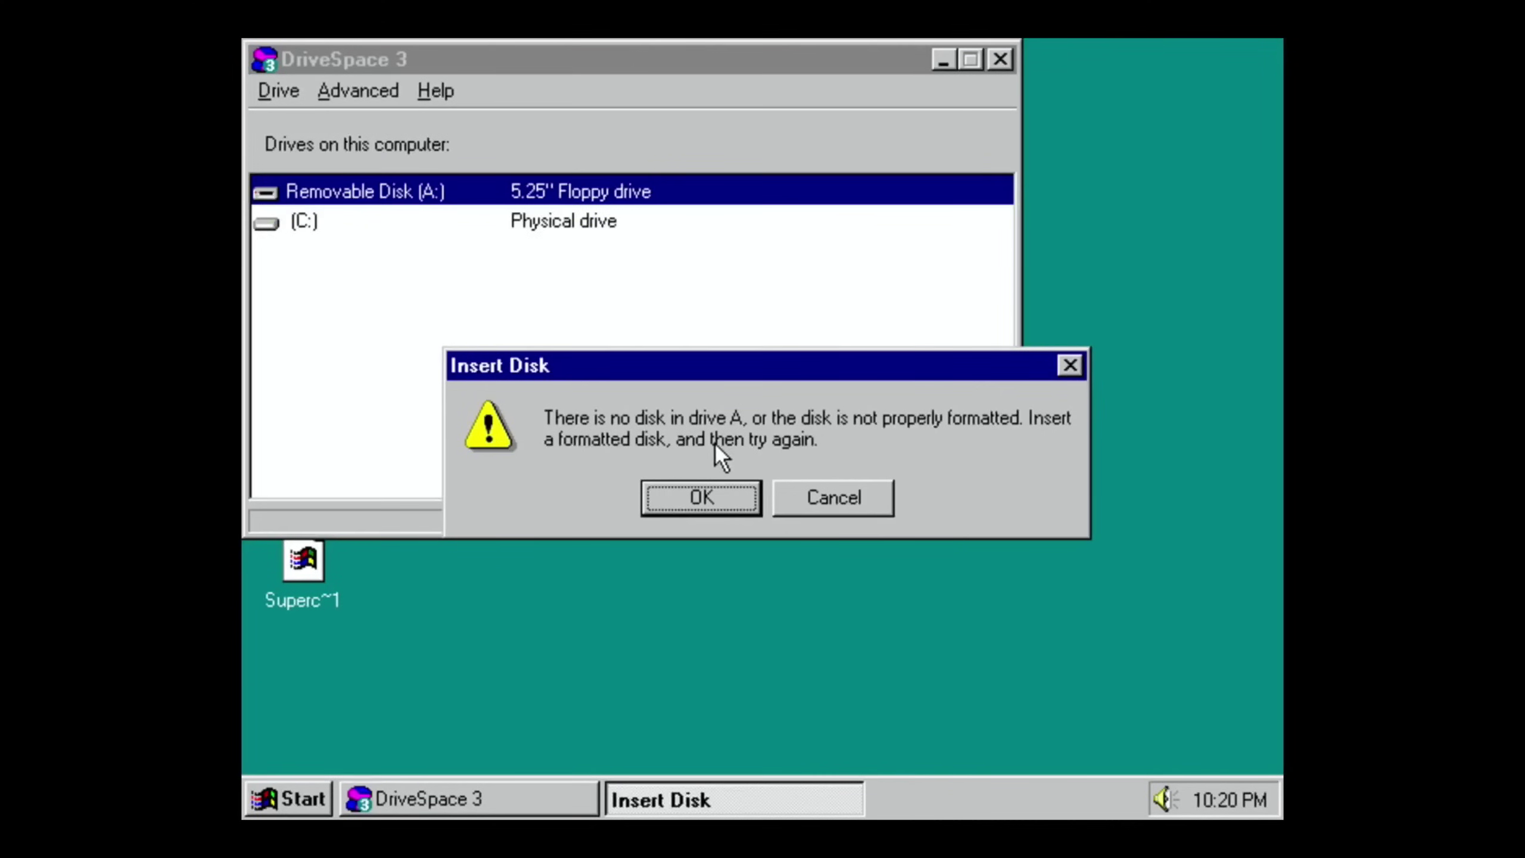
click(834, 497)
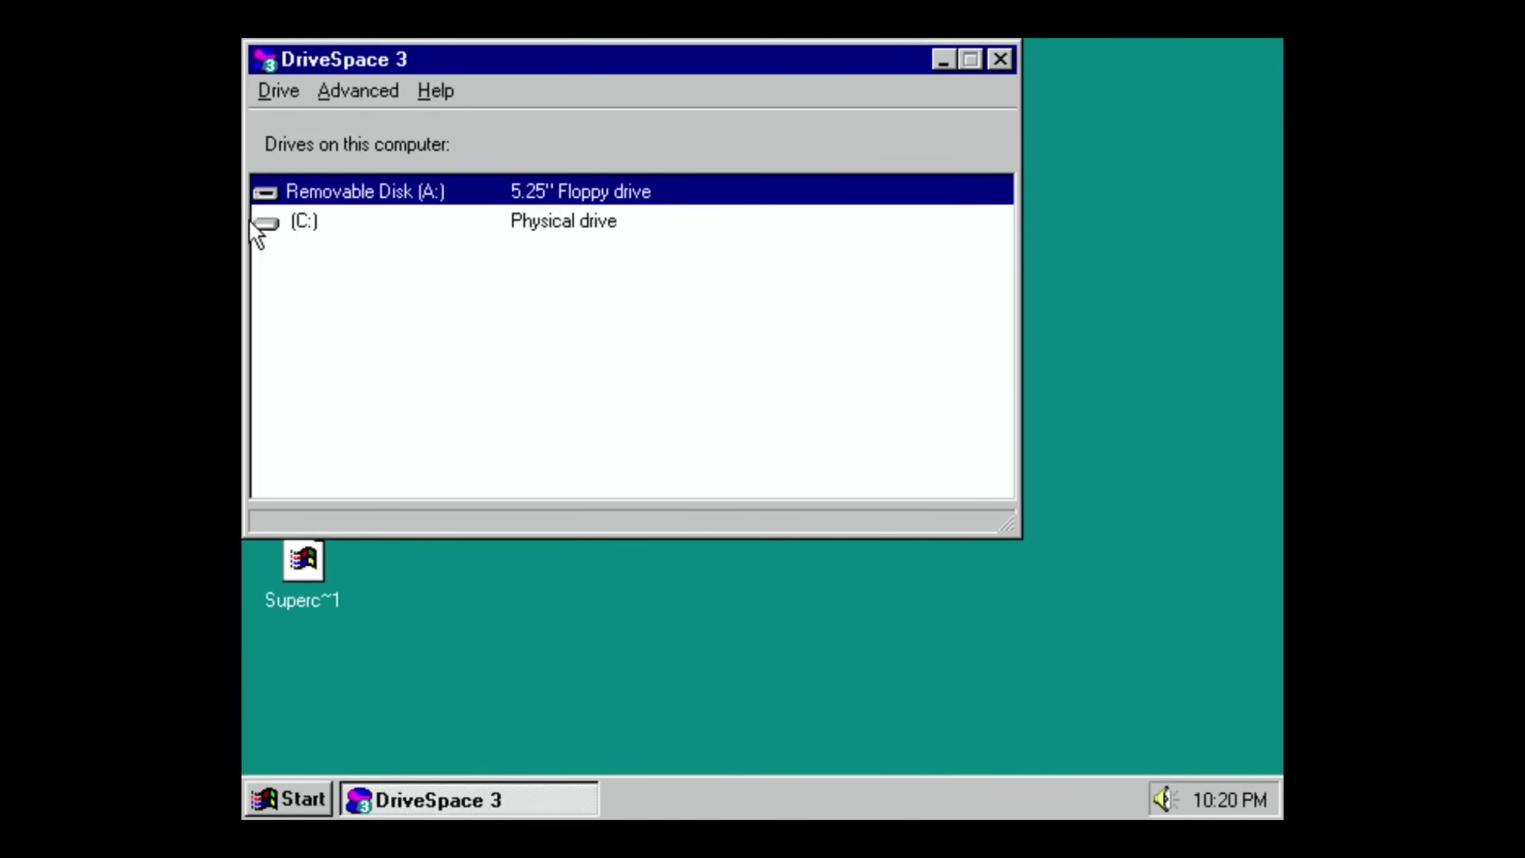
View the compression properties of drive C, including its free and used space, and close DriveSpace.
click(271, 222)
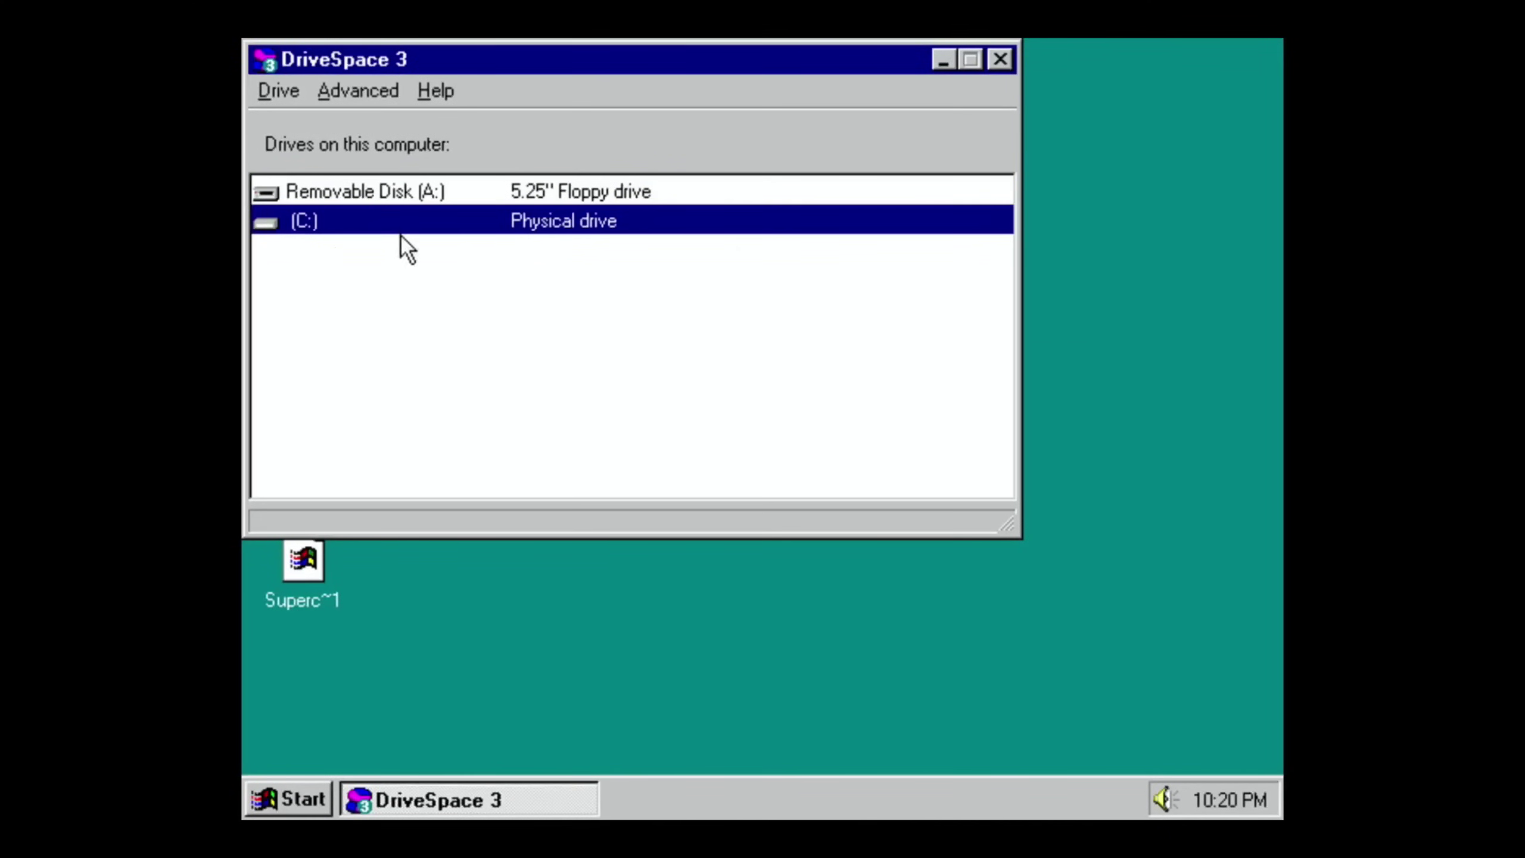
double_click(269, 228)
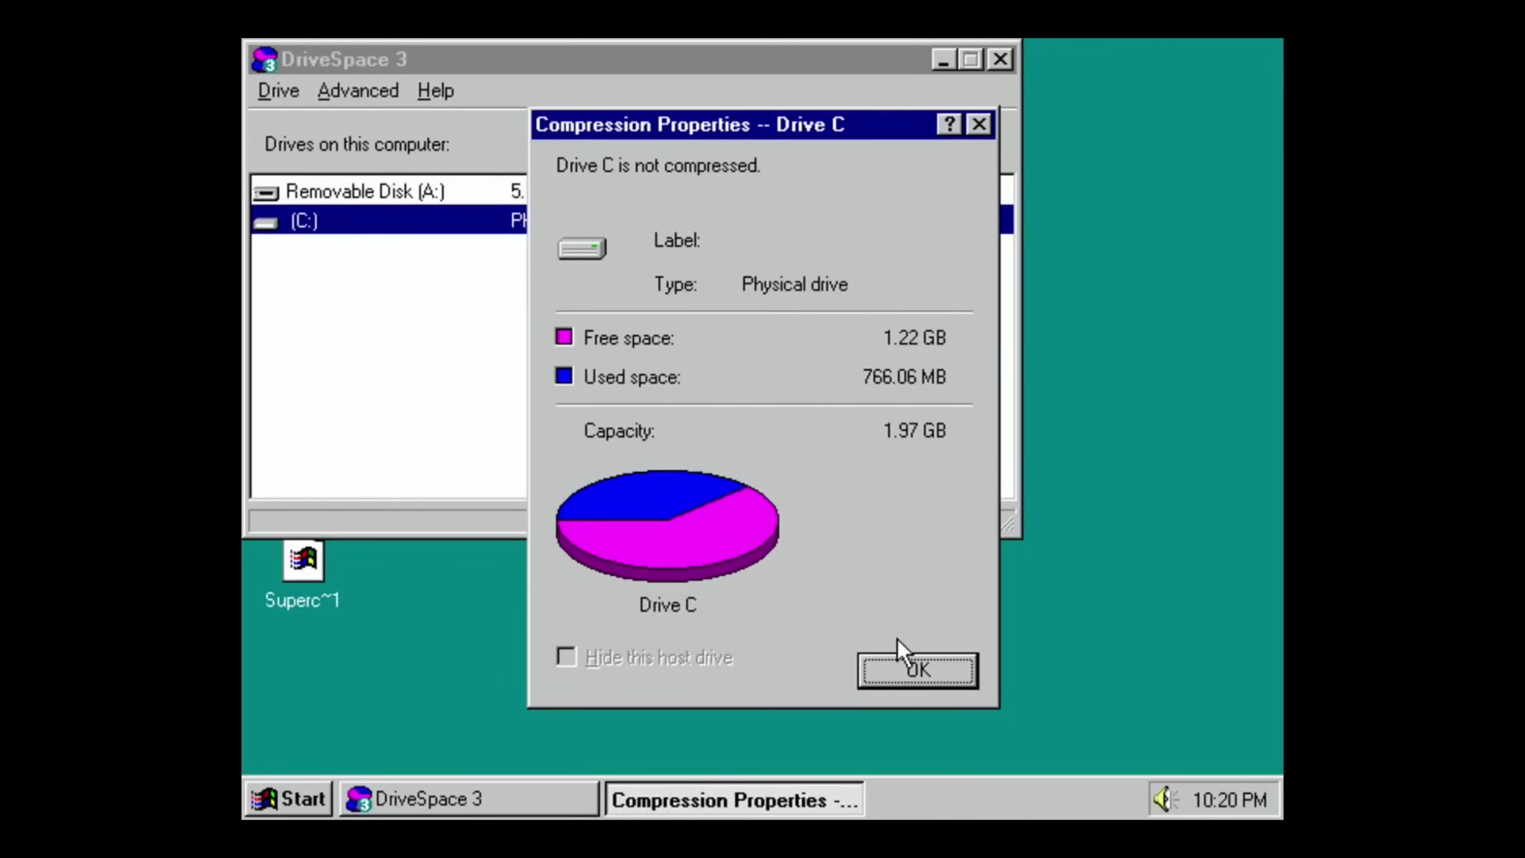
click(906, 670)
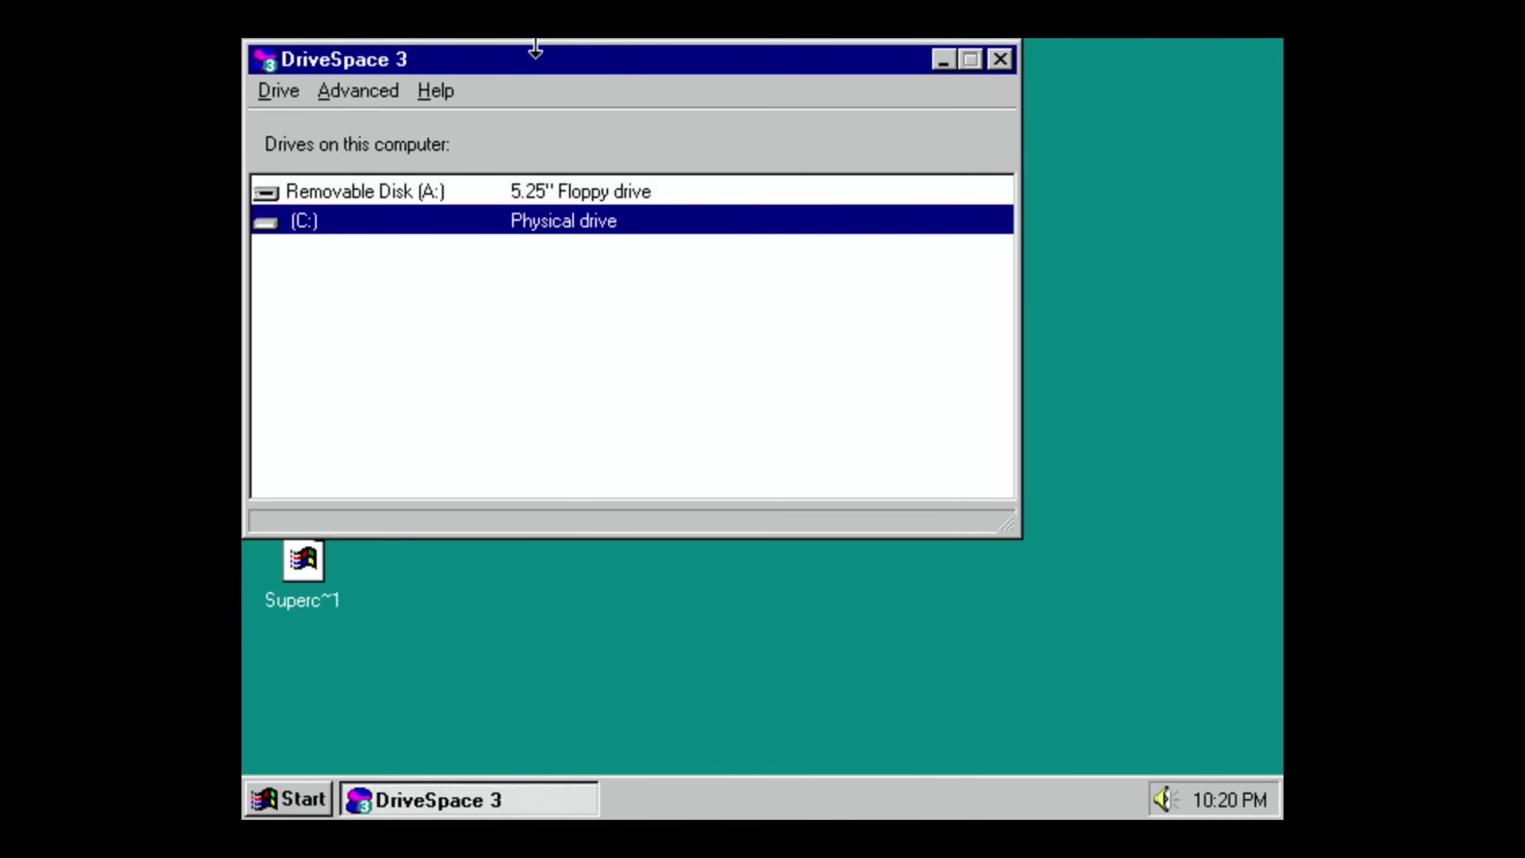
click(1007, 65)
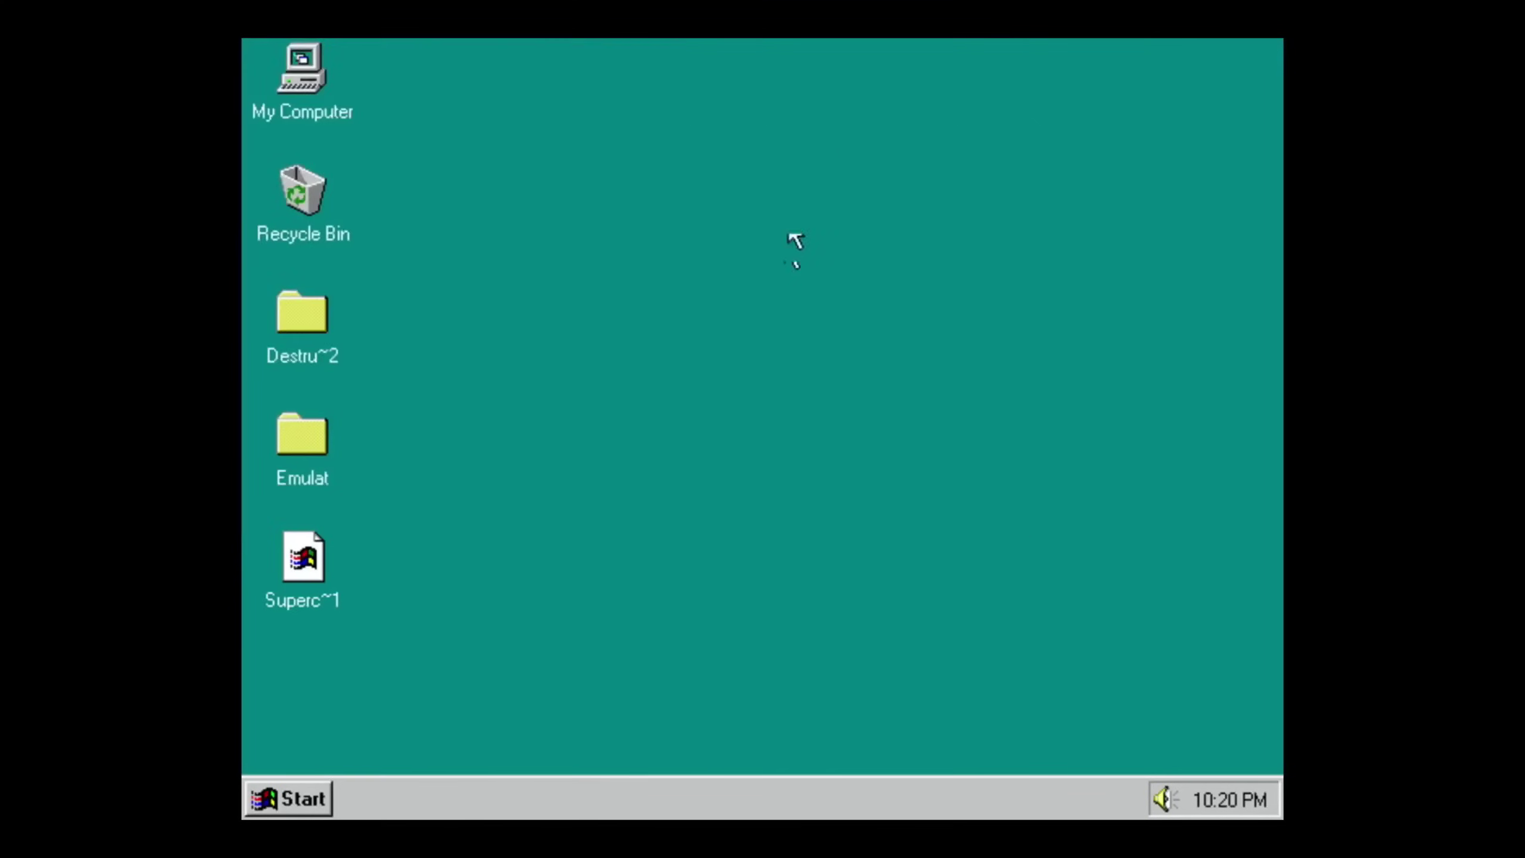
Look through the Accessories programs, open Notepad to test it, and close its empty document.
click(265, 808)
mouse_move(390, 422)
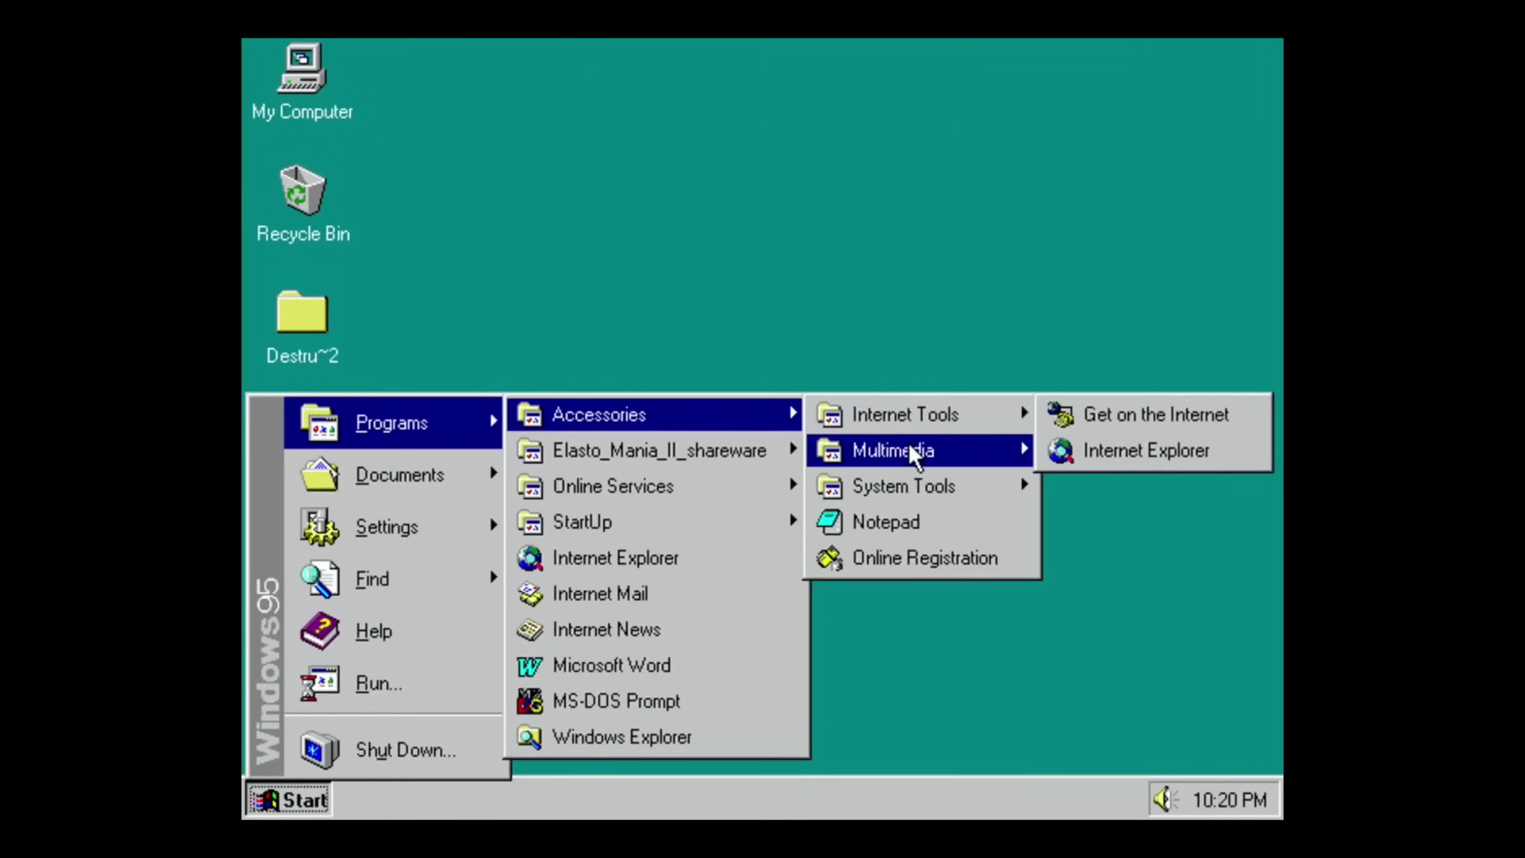
mouse_move(914, 456)
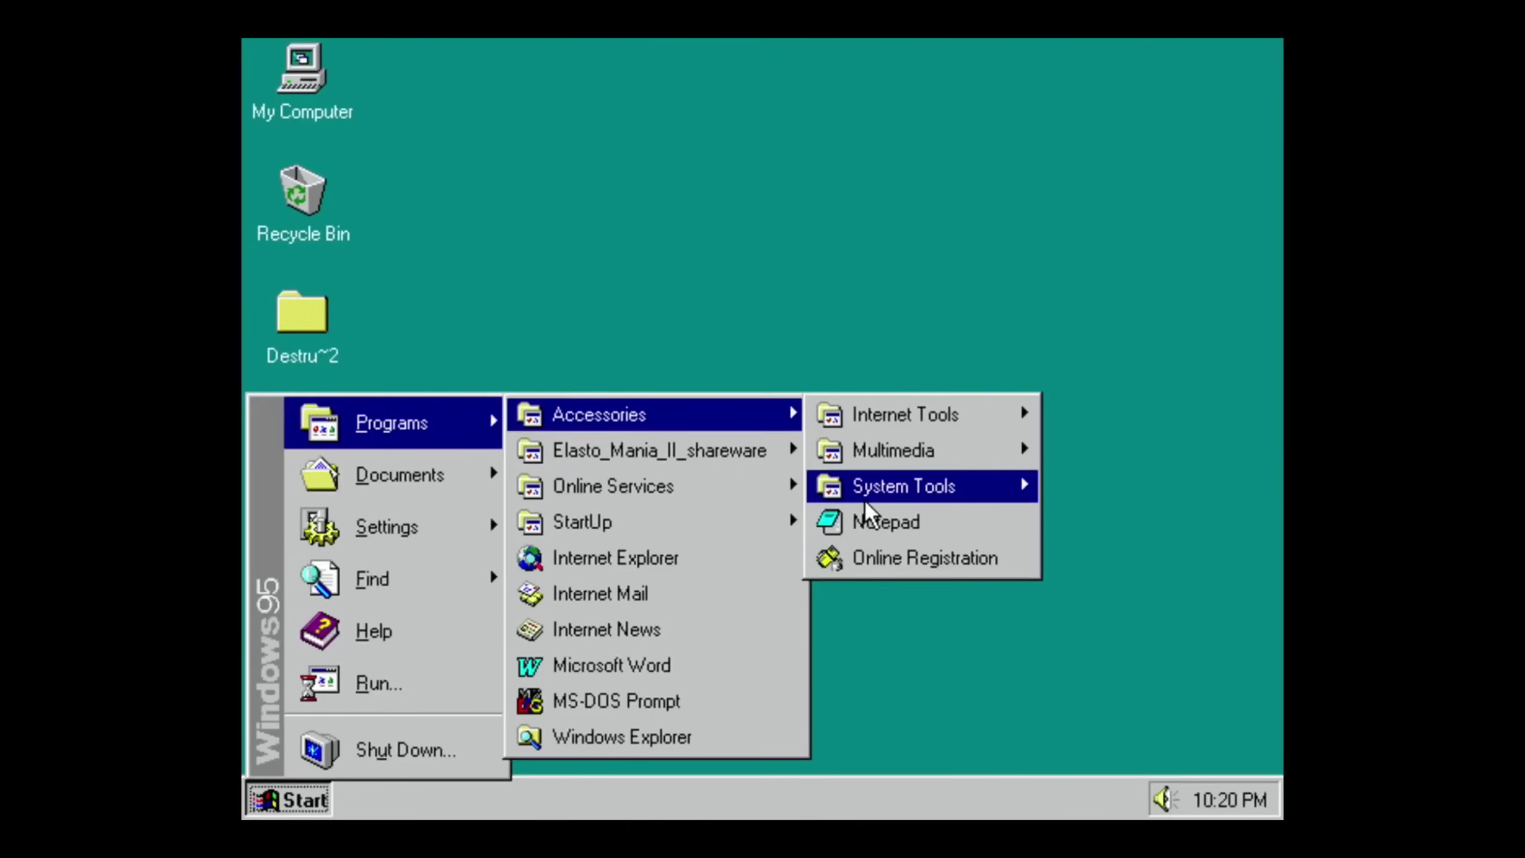
mouse_move(871, 494)
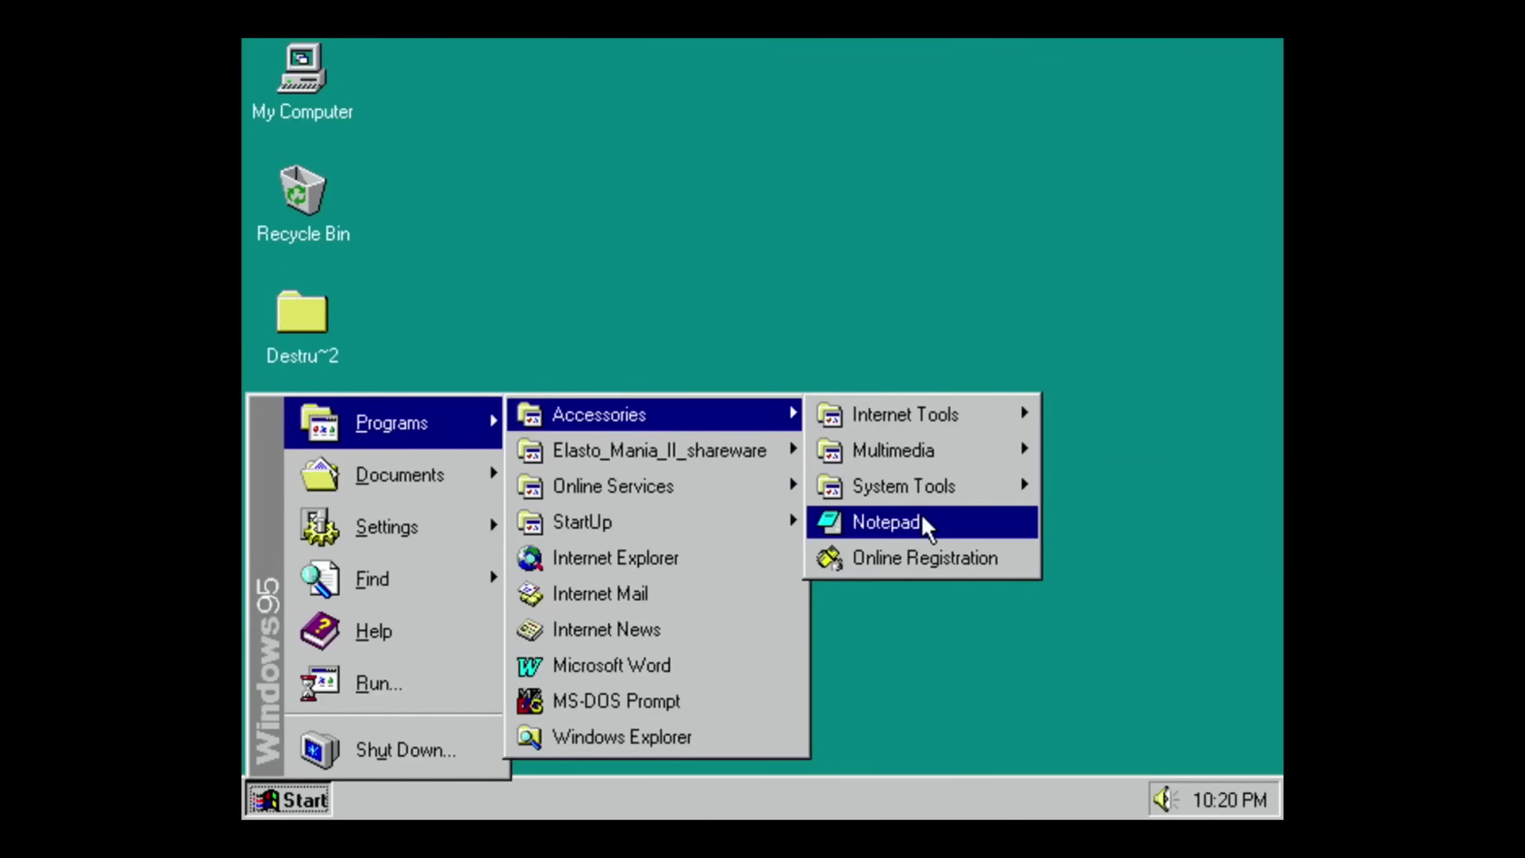
click(927, 528)
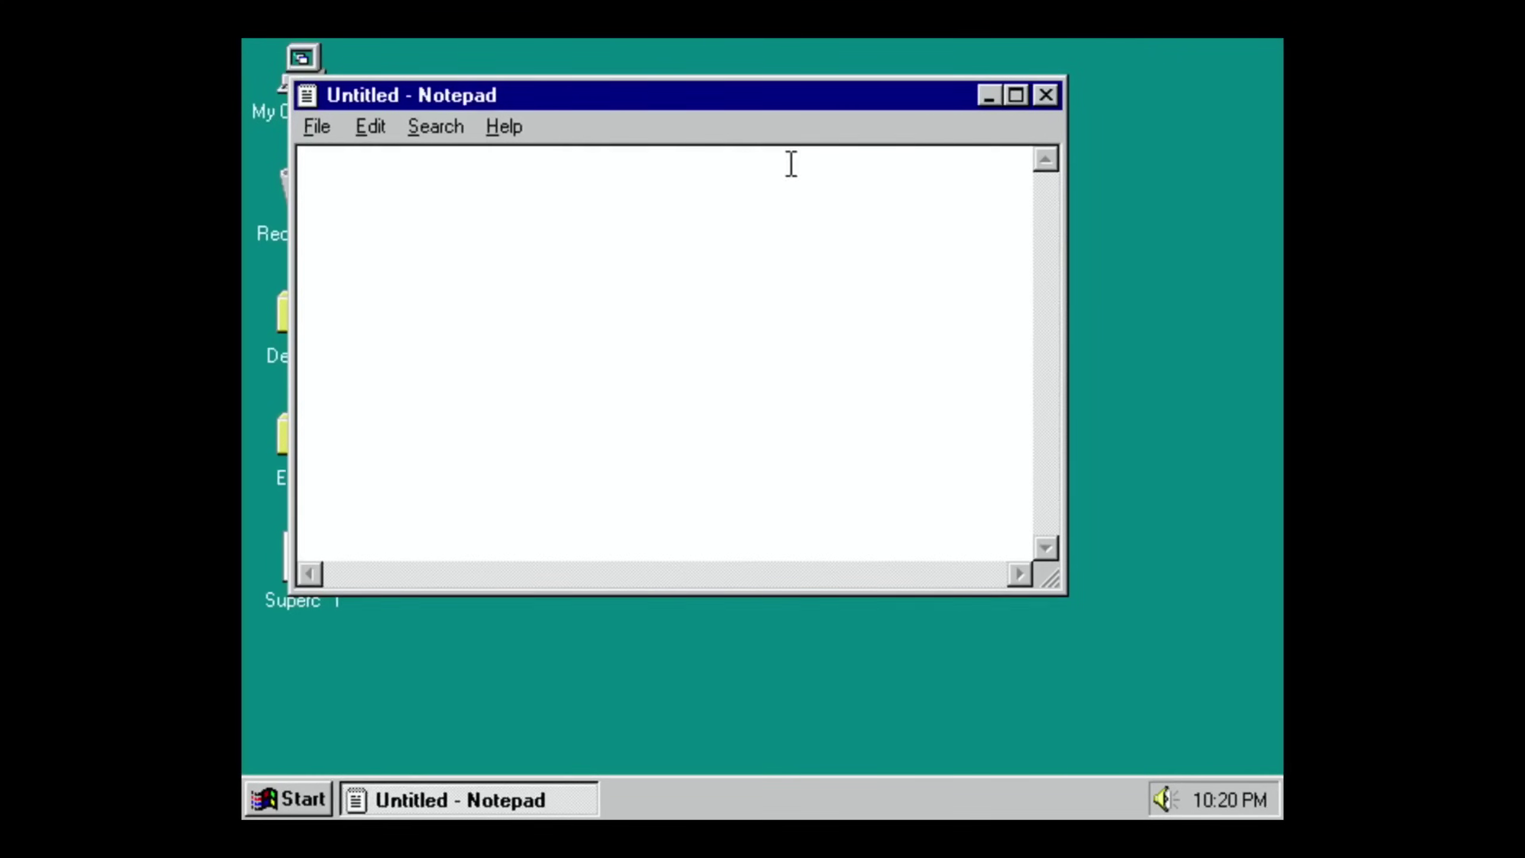
click(1044, 96)
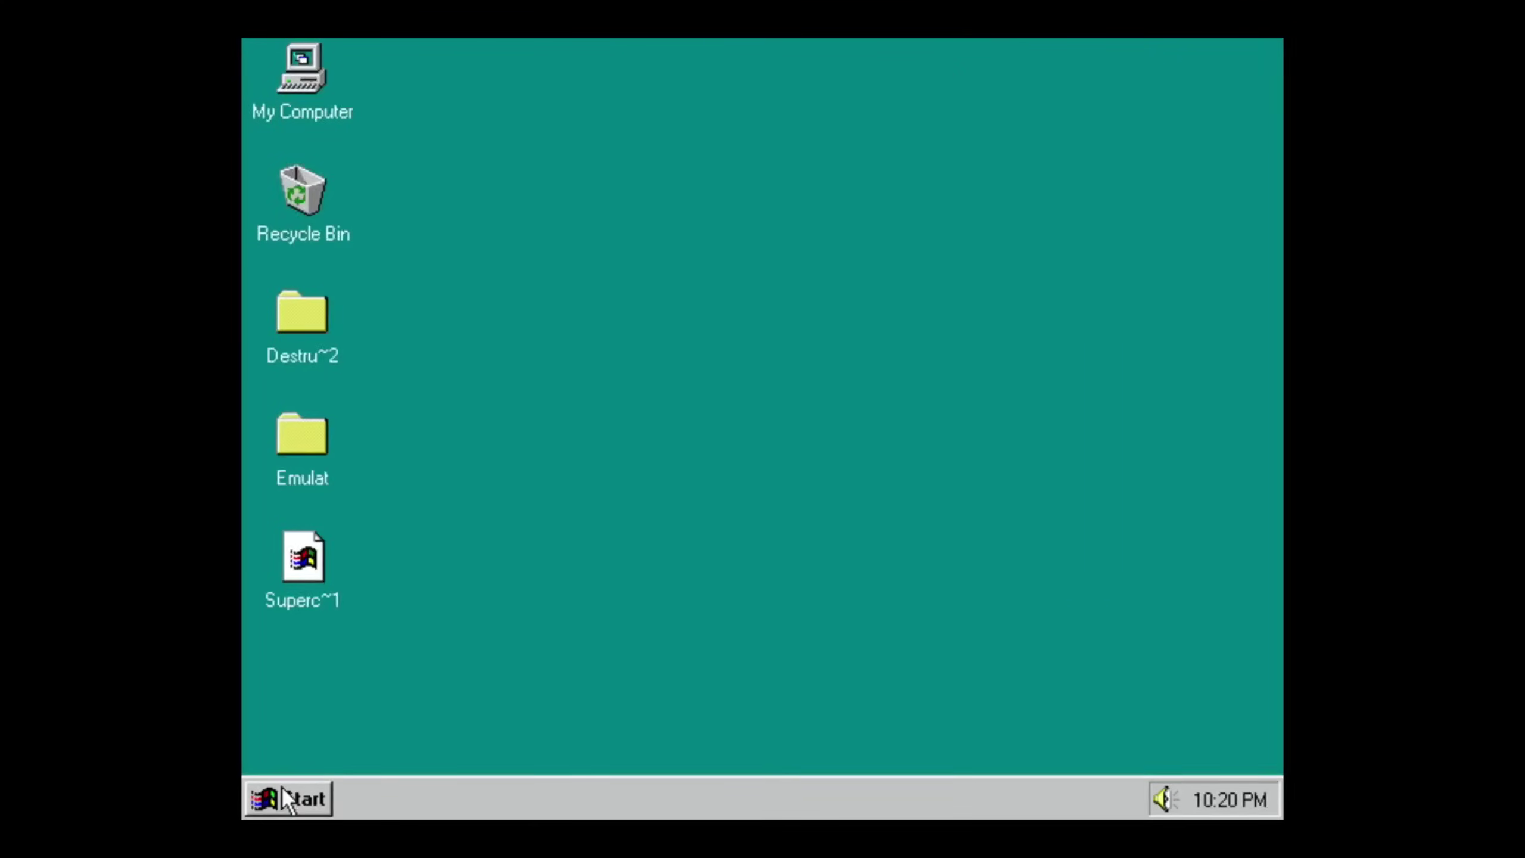
Open Microsoft Word and enter "Test raspberry pi 4 windows 95 rasbberry" in the blank document, with the last word deliberately misspelled.
click(288, 798)
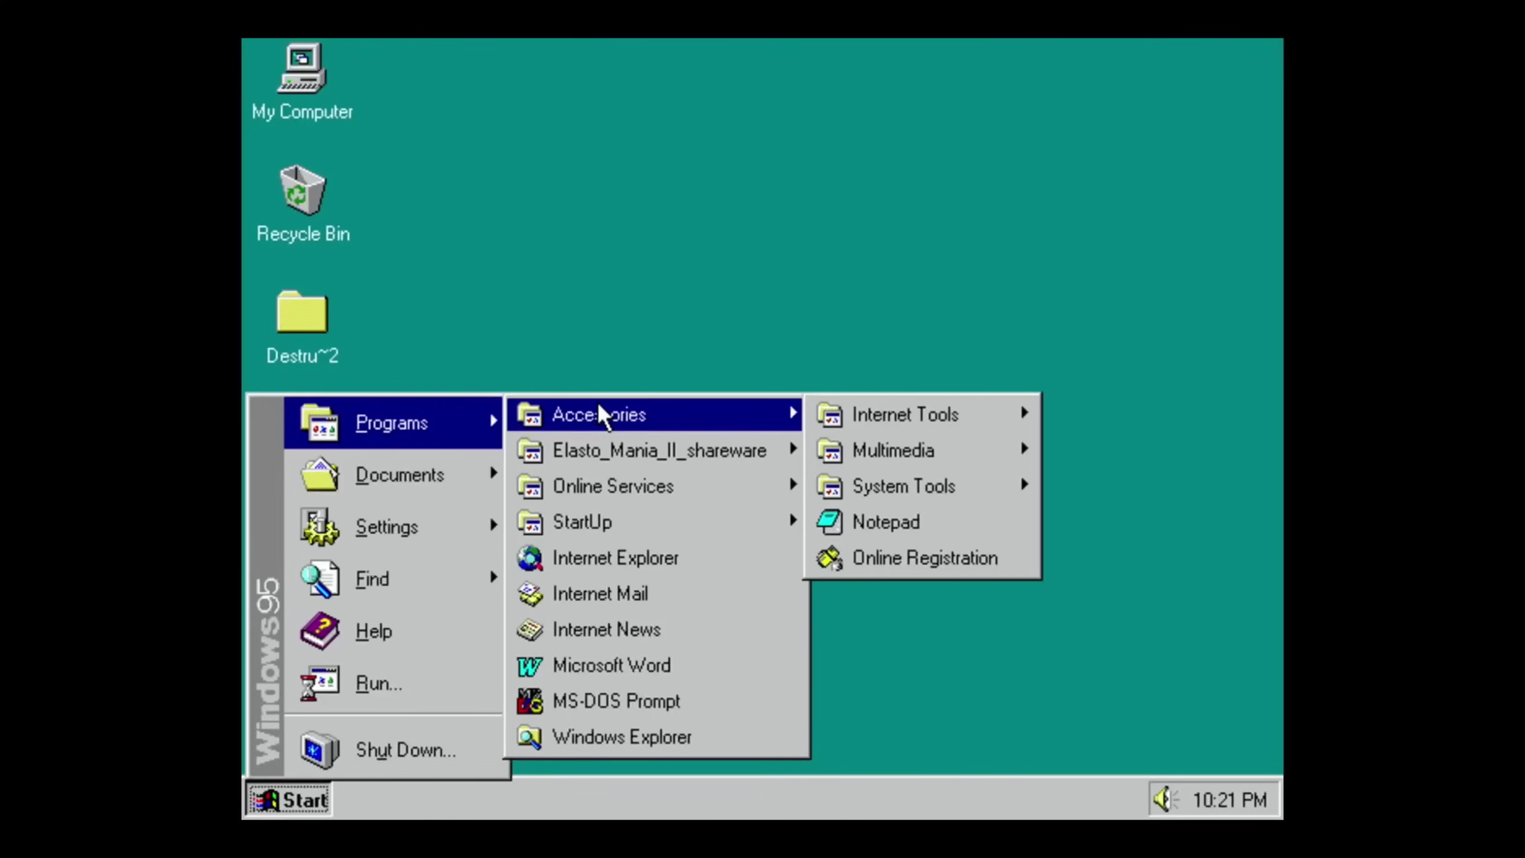
click(596, 673)
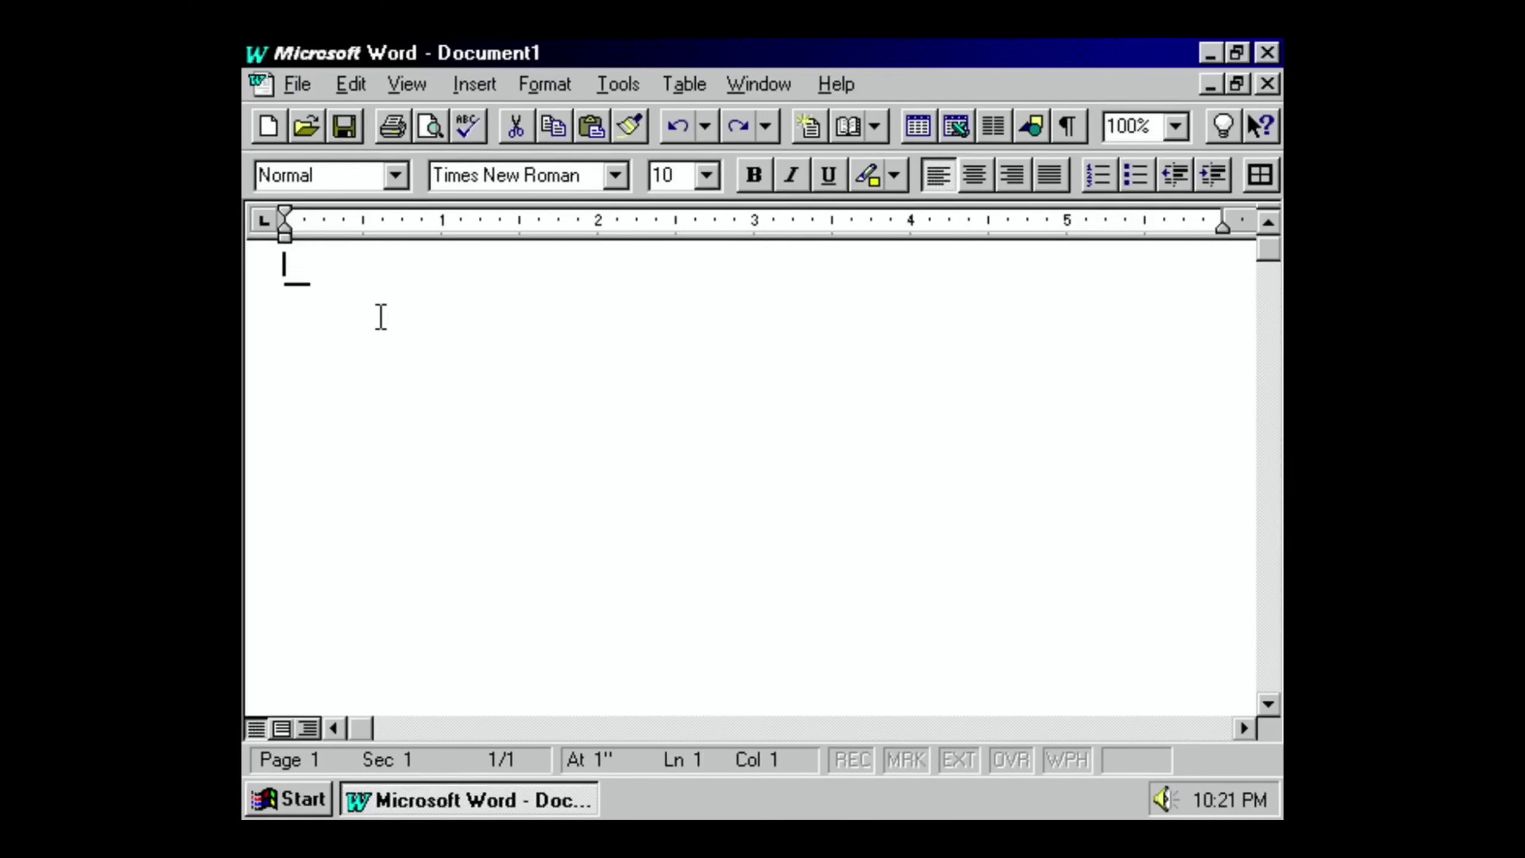
text(test )
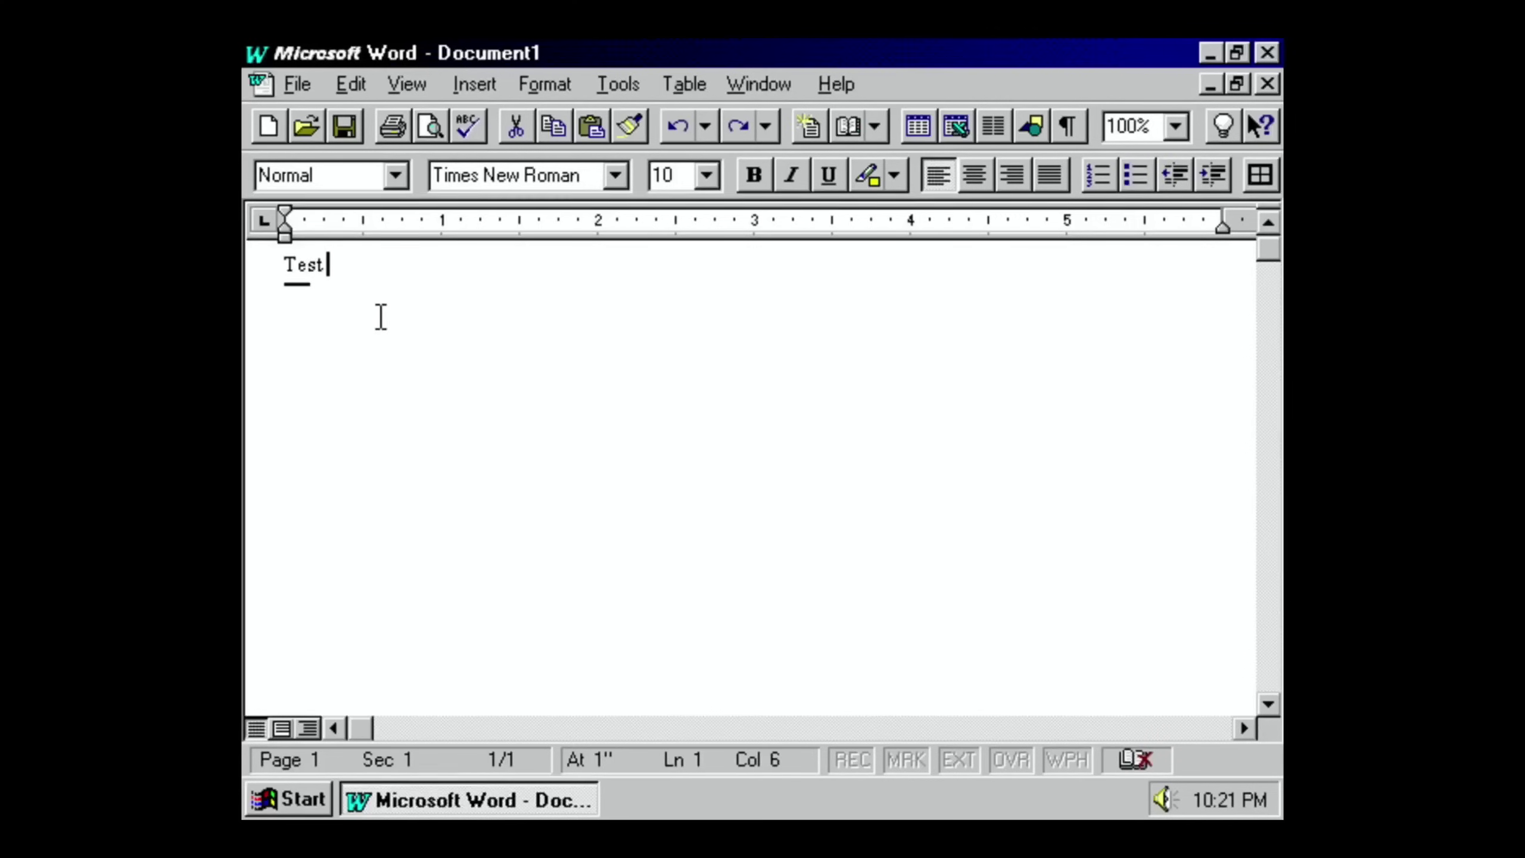
text(raspbe)
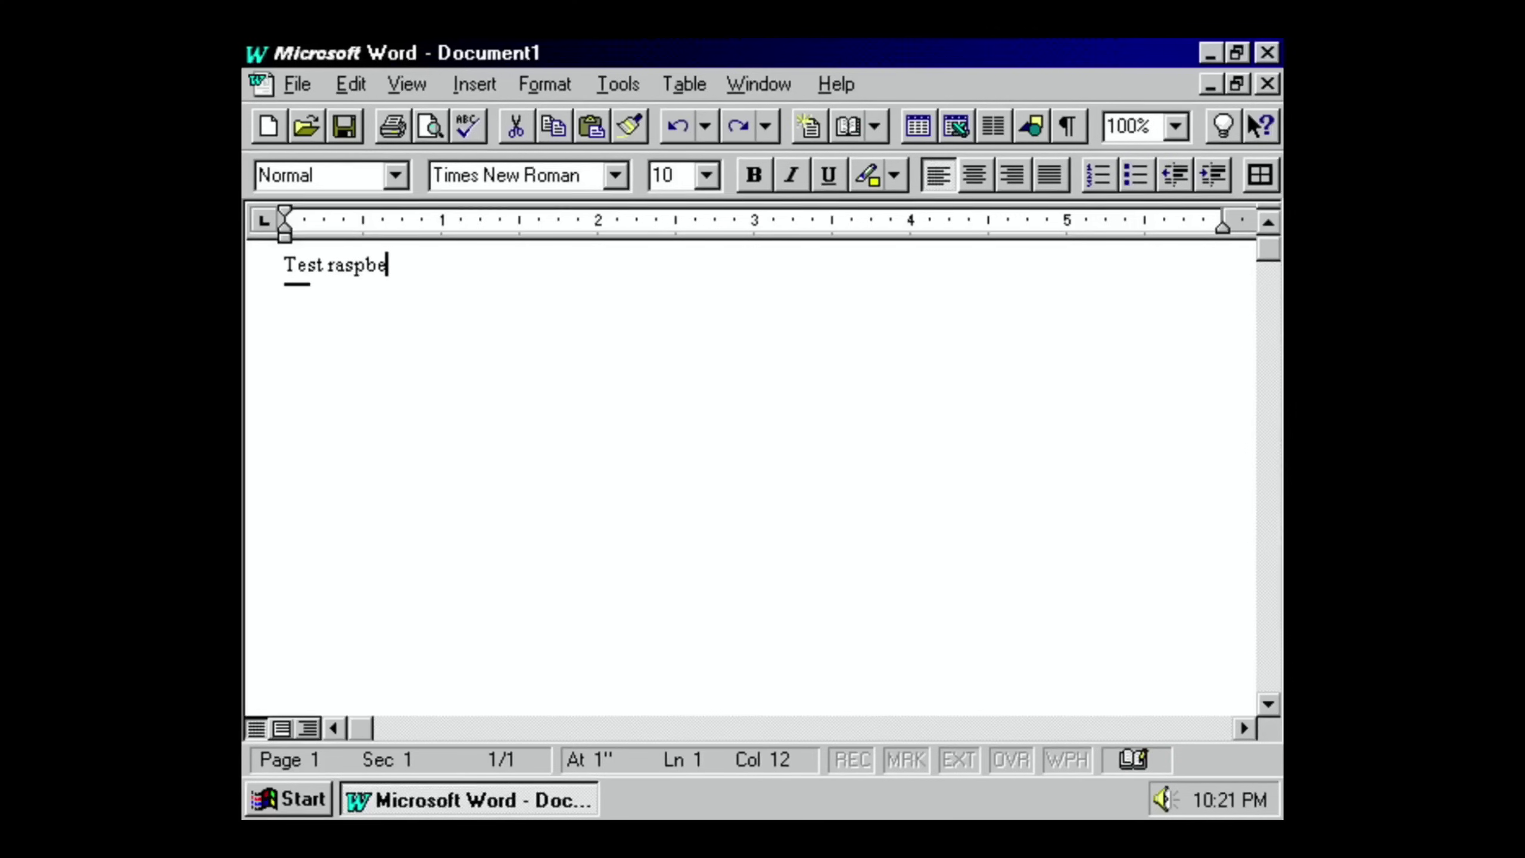
text(rry pi 4 )
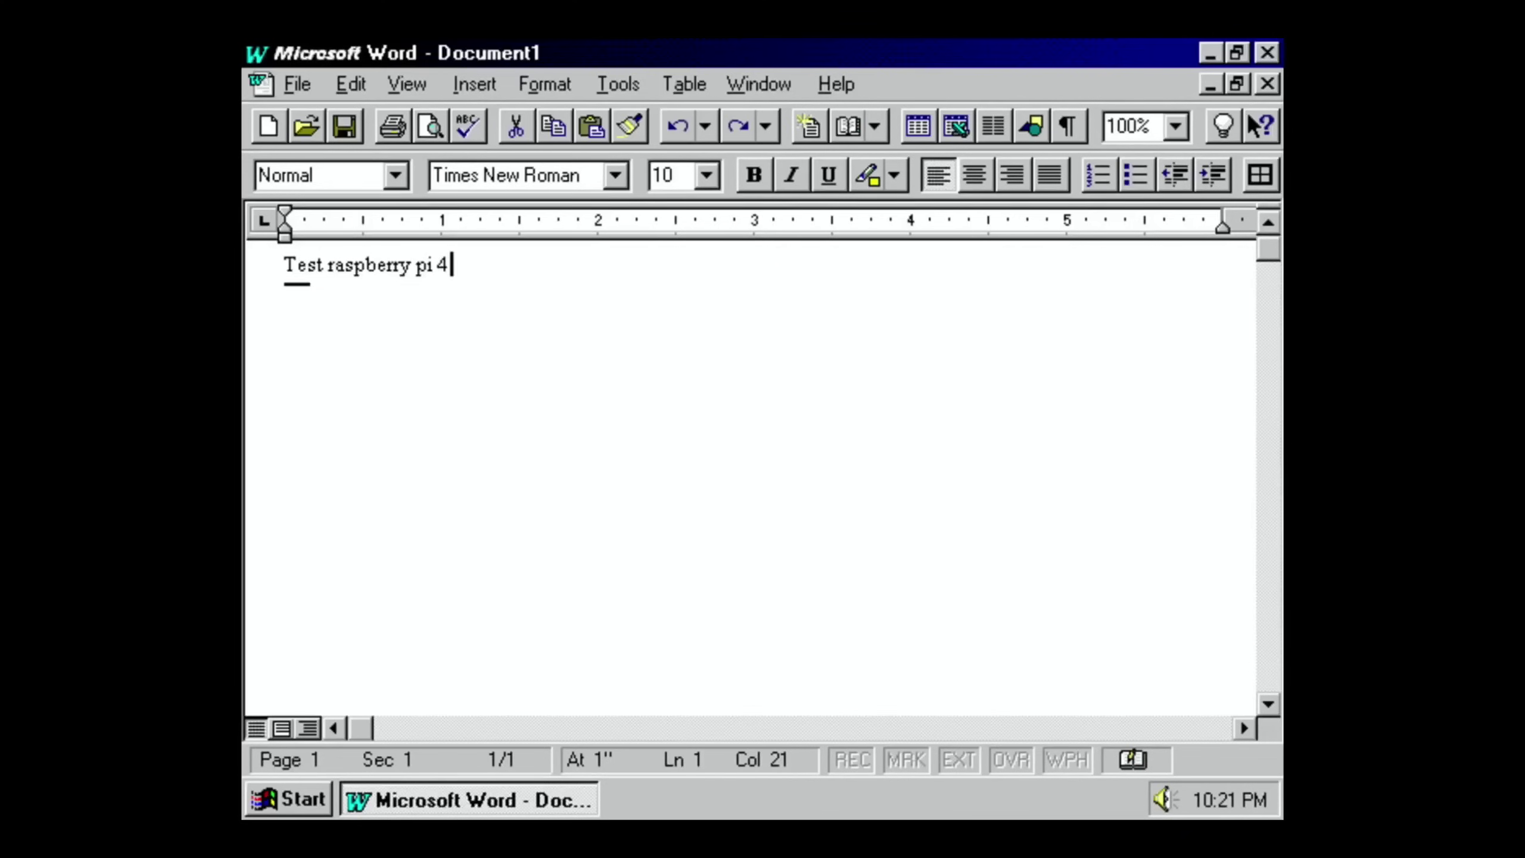
text(windows )
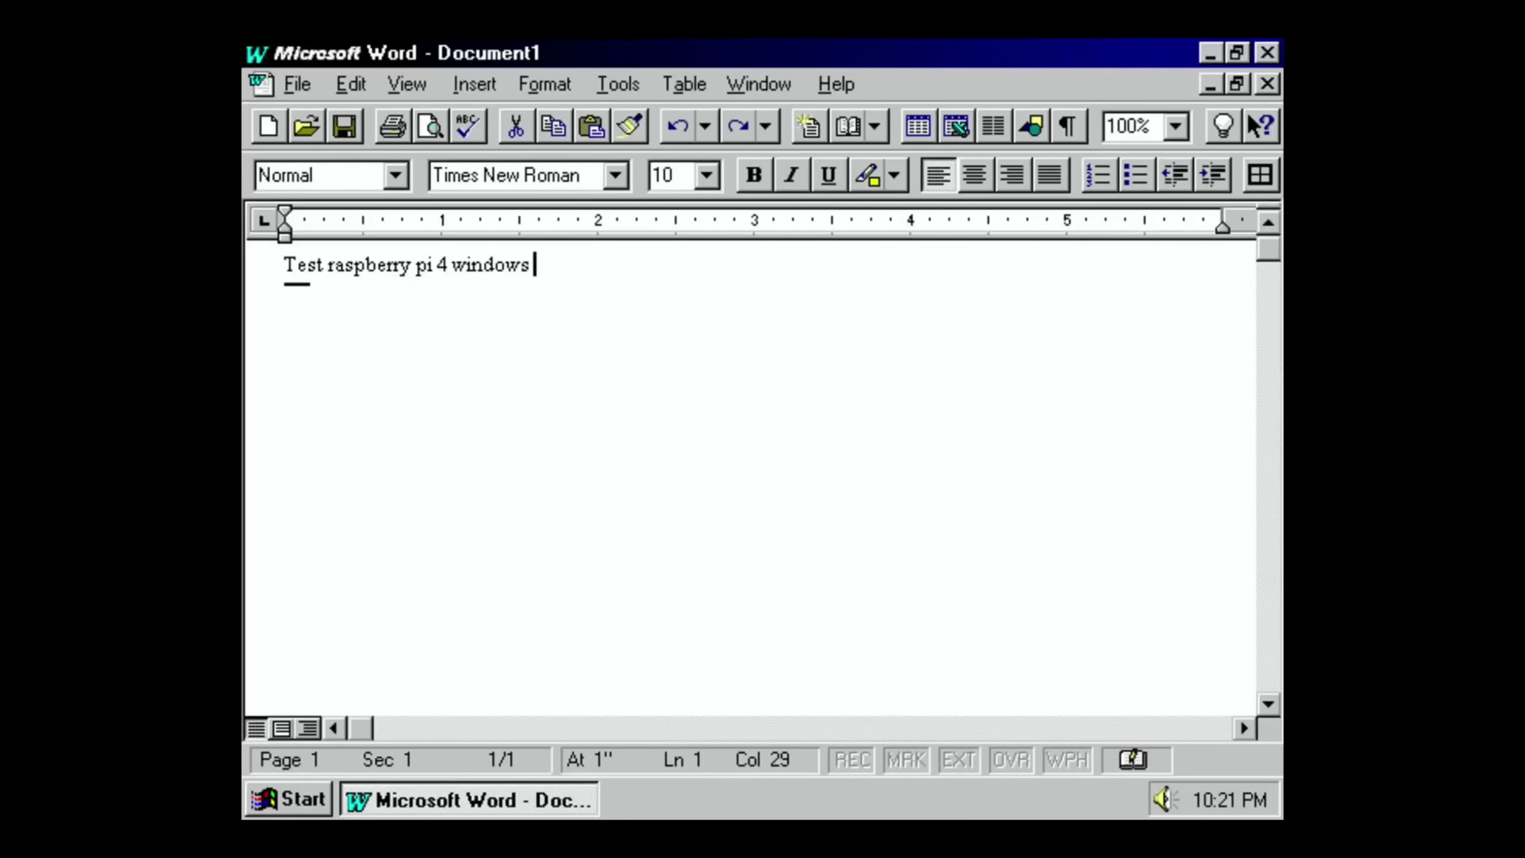
text(95 rasbberr)
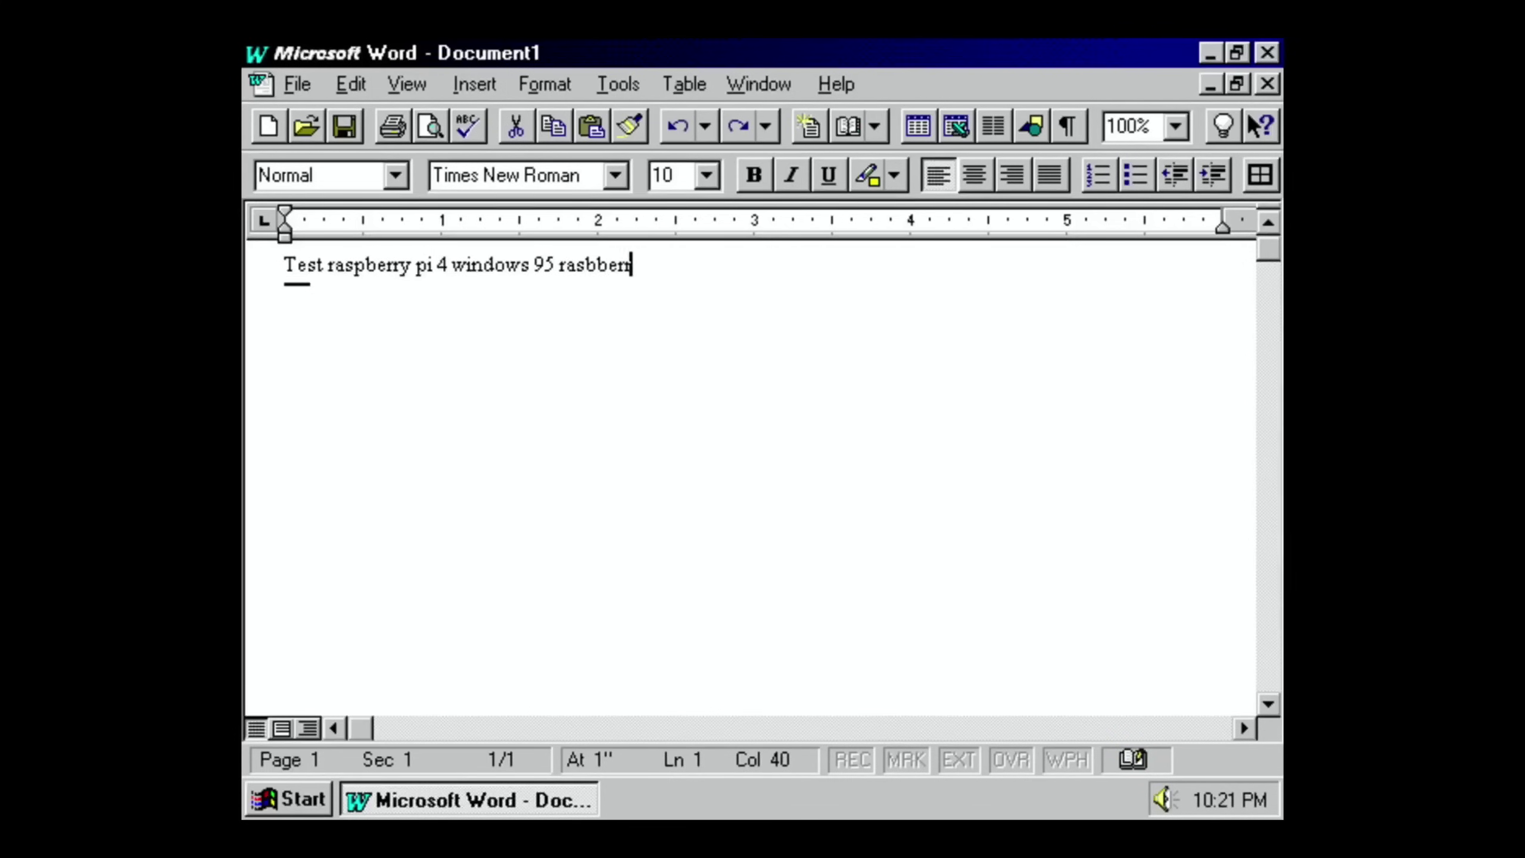
text(y)
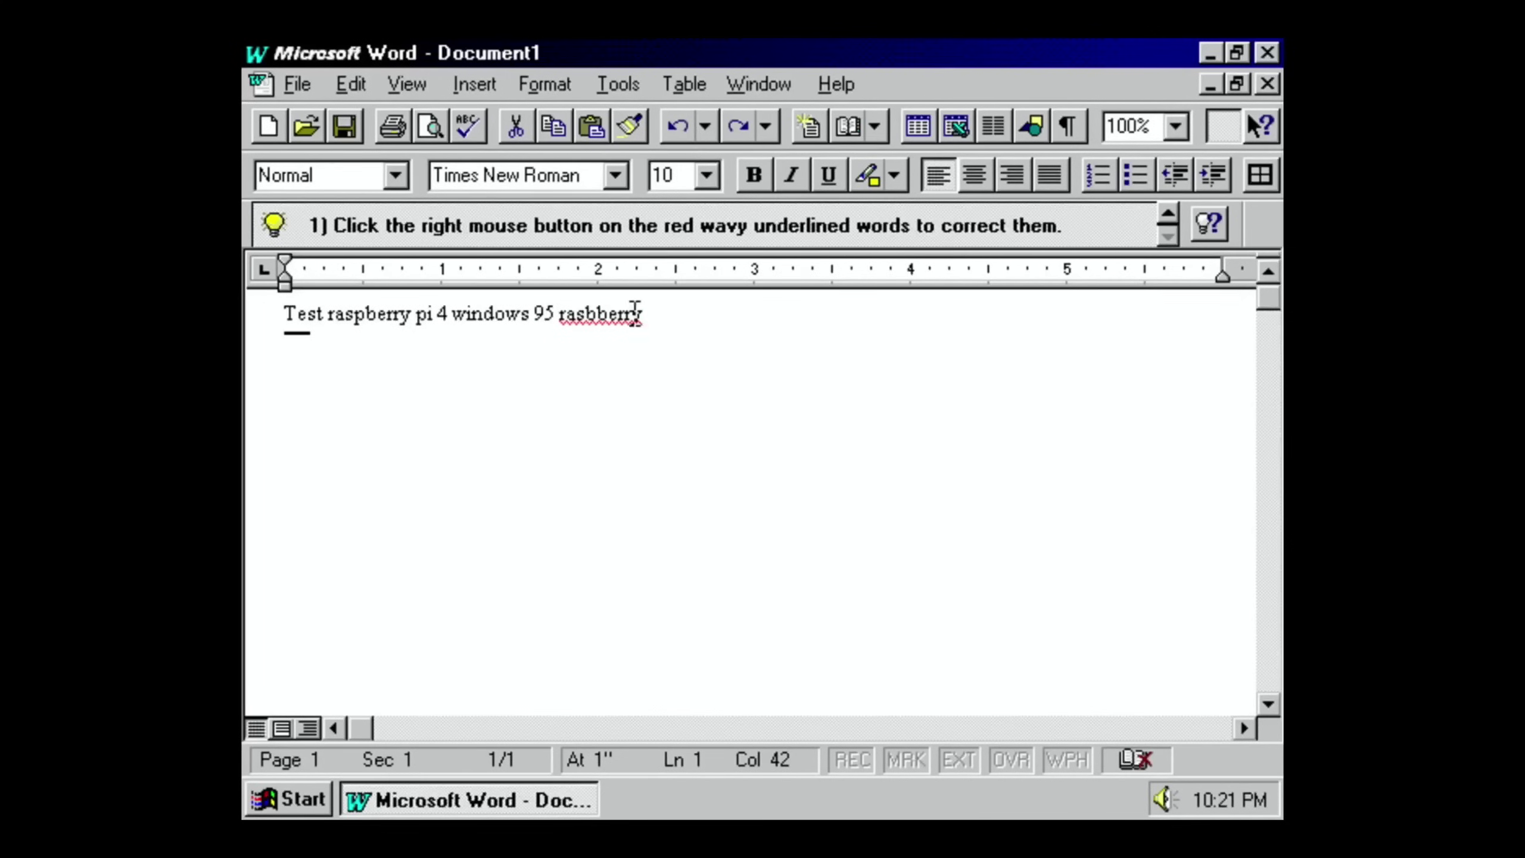
Correct the misspelled last word of the line with the spelling suggestion "raspberry".
right_click(607, 315)
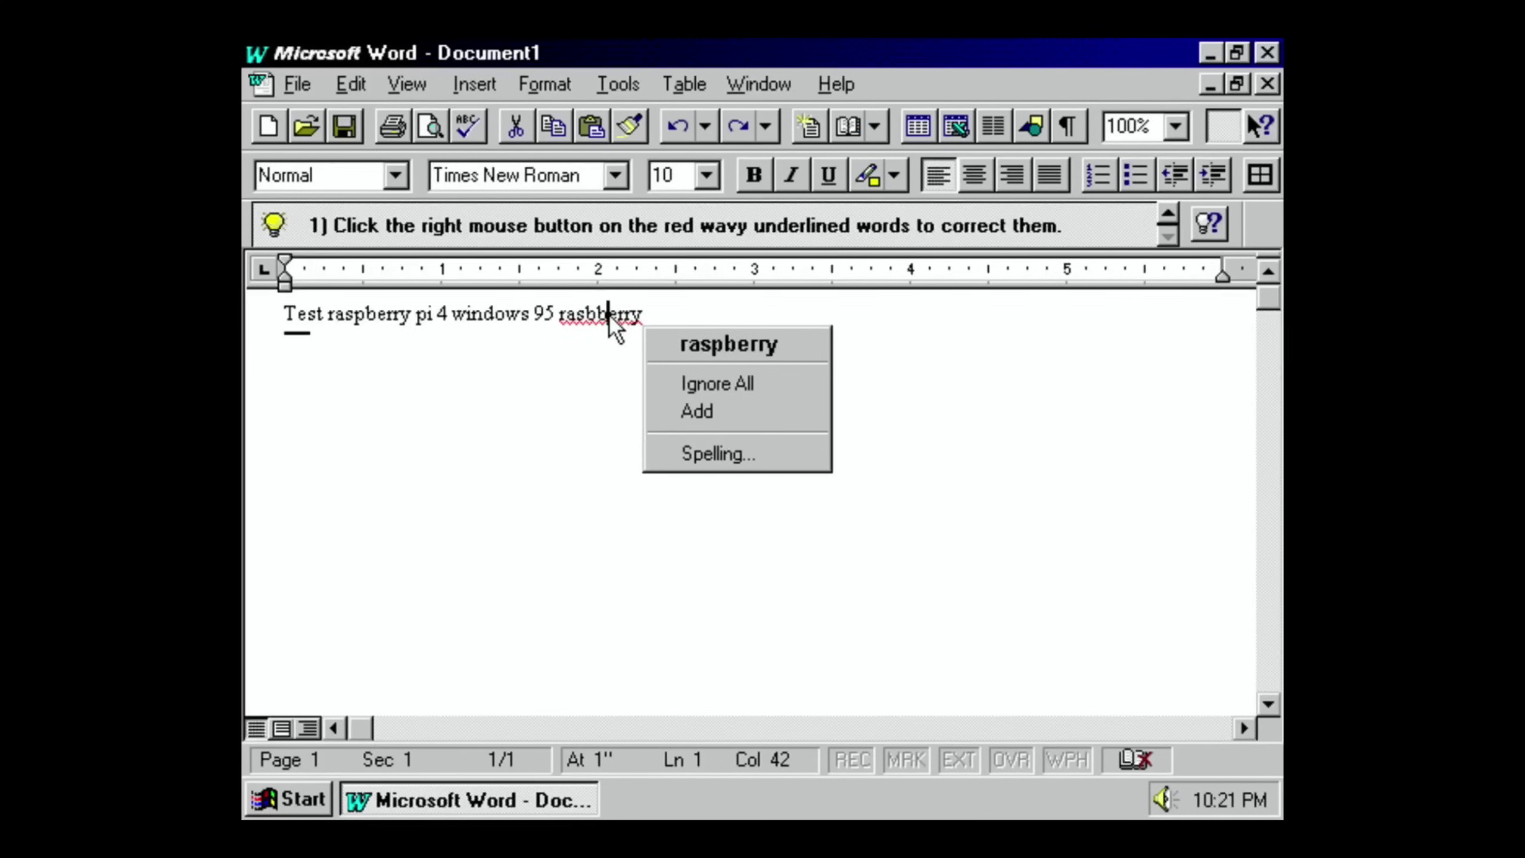
click(748, 340)
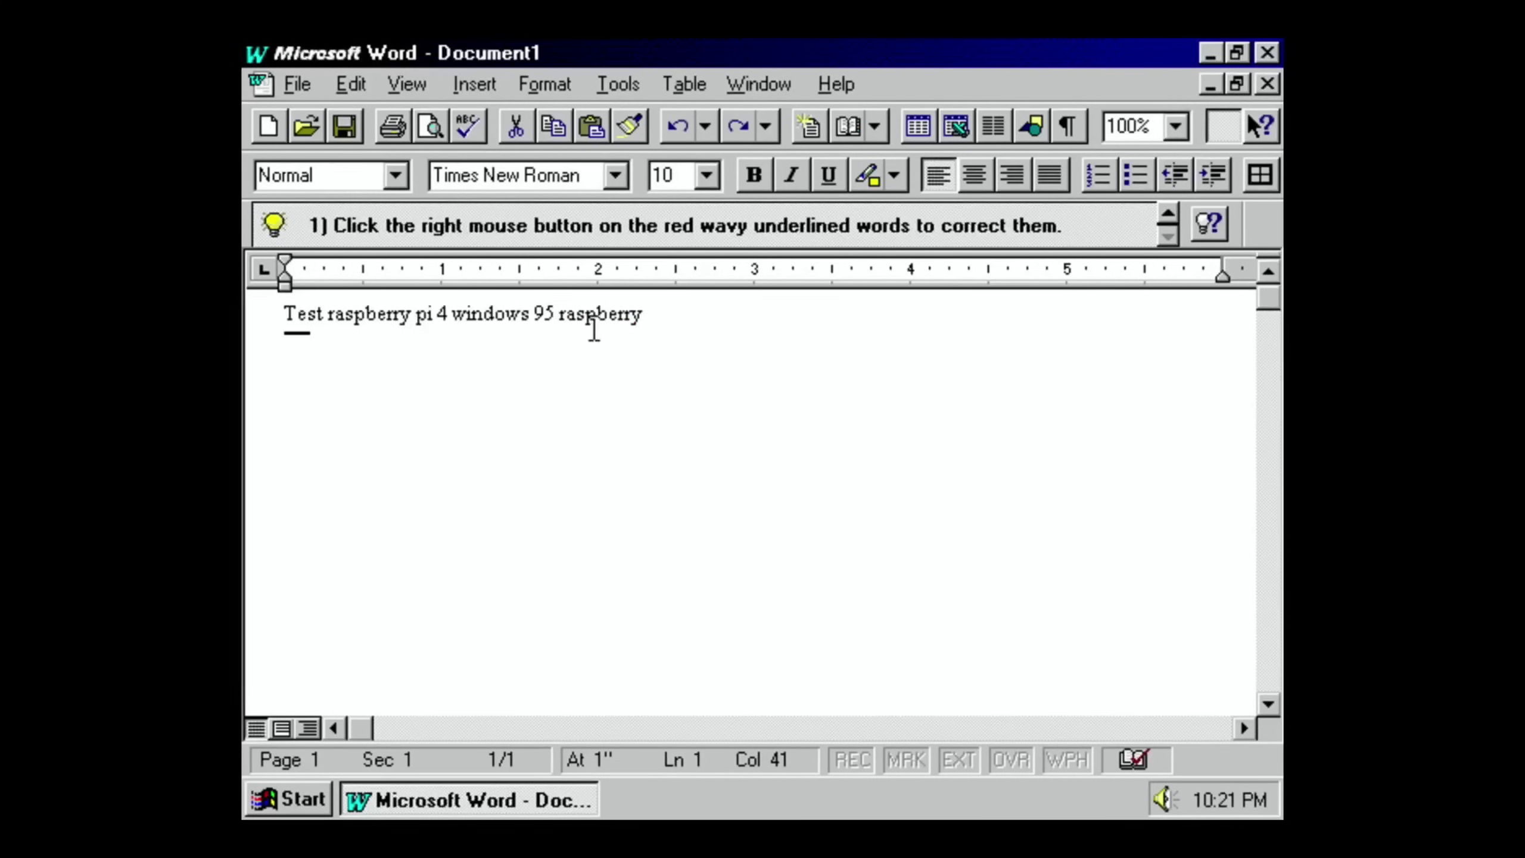
Apply the Default Paragraph Font style and the Symbol font to the whole line of text.
drag(645, 315, 283, 315)
click(396, 175)
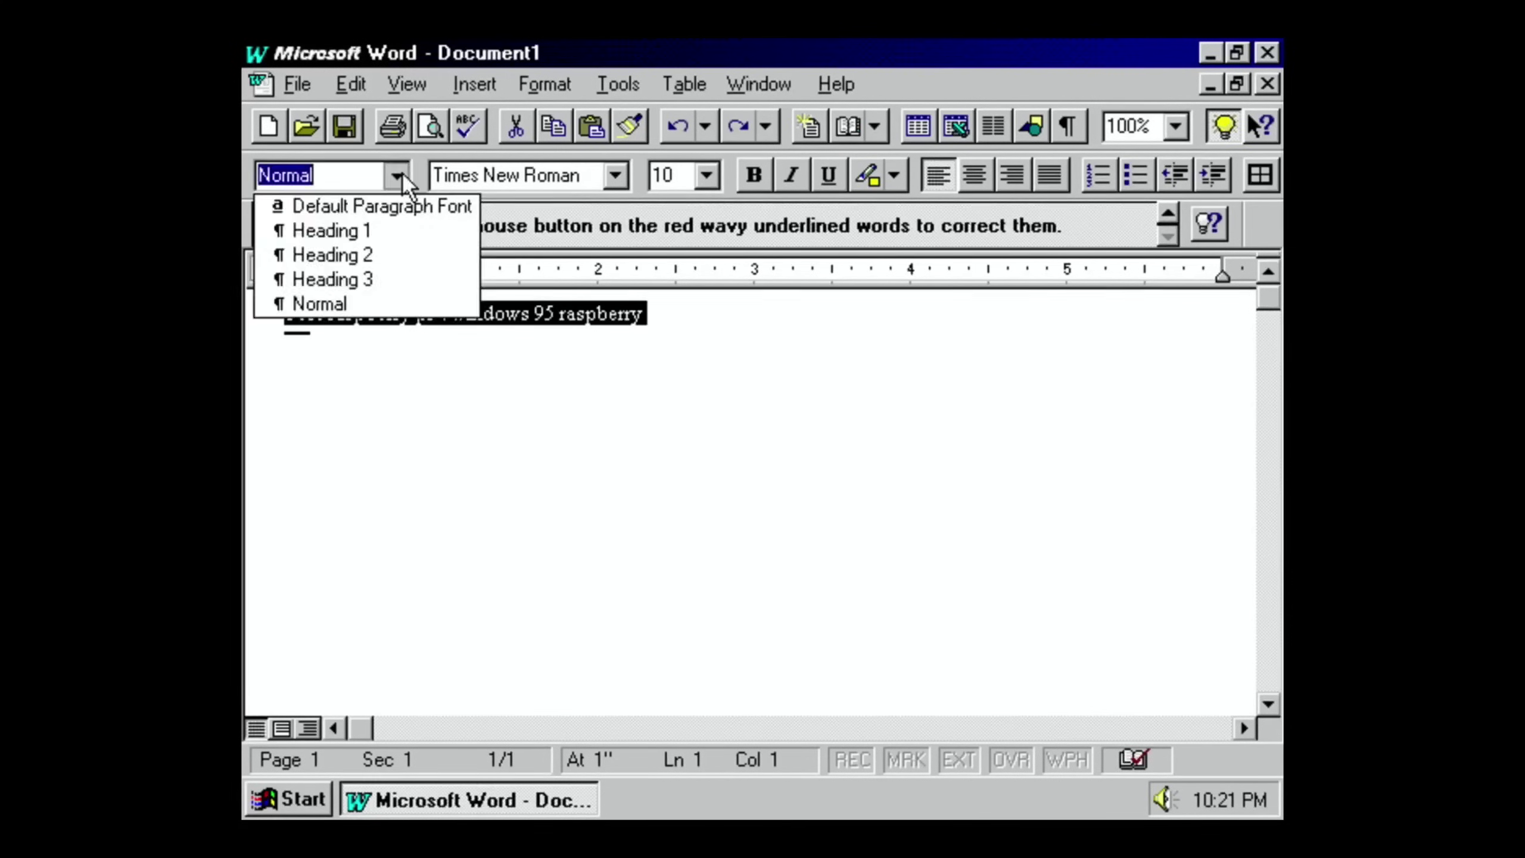
click(384, 210)
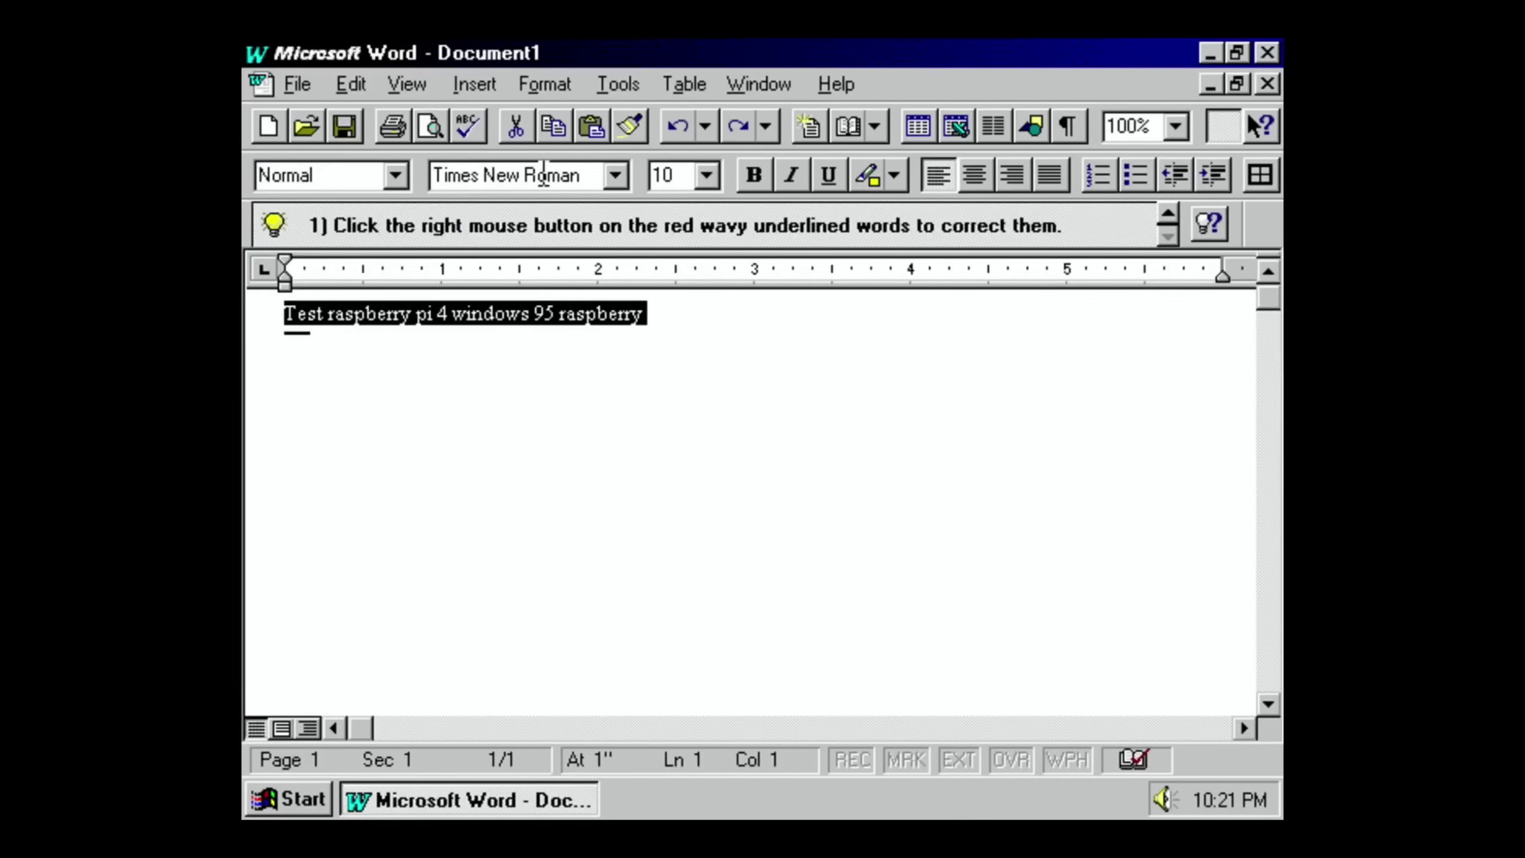
click(615, 175)
click(515, 251)
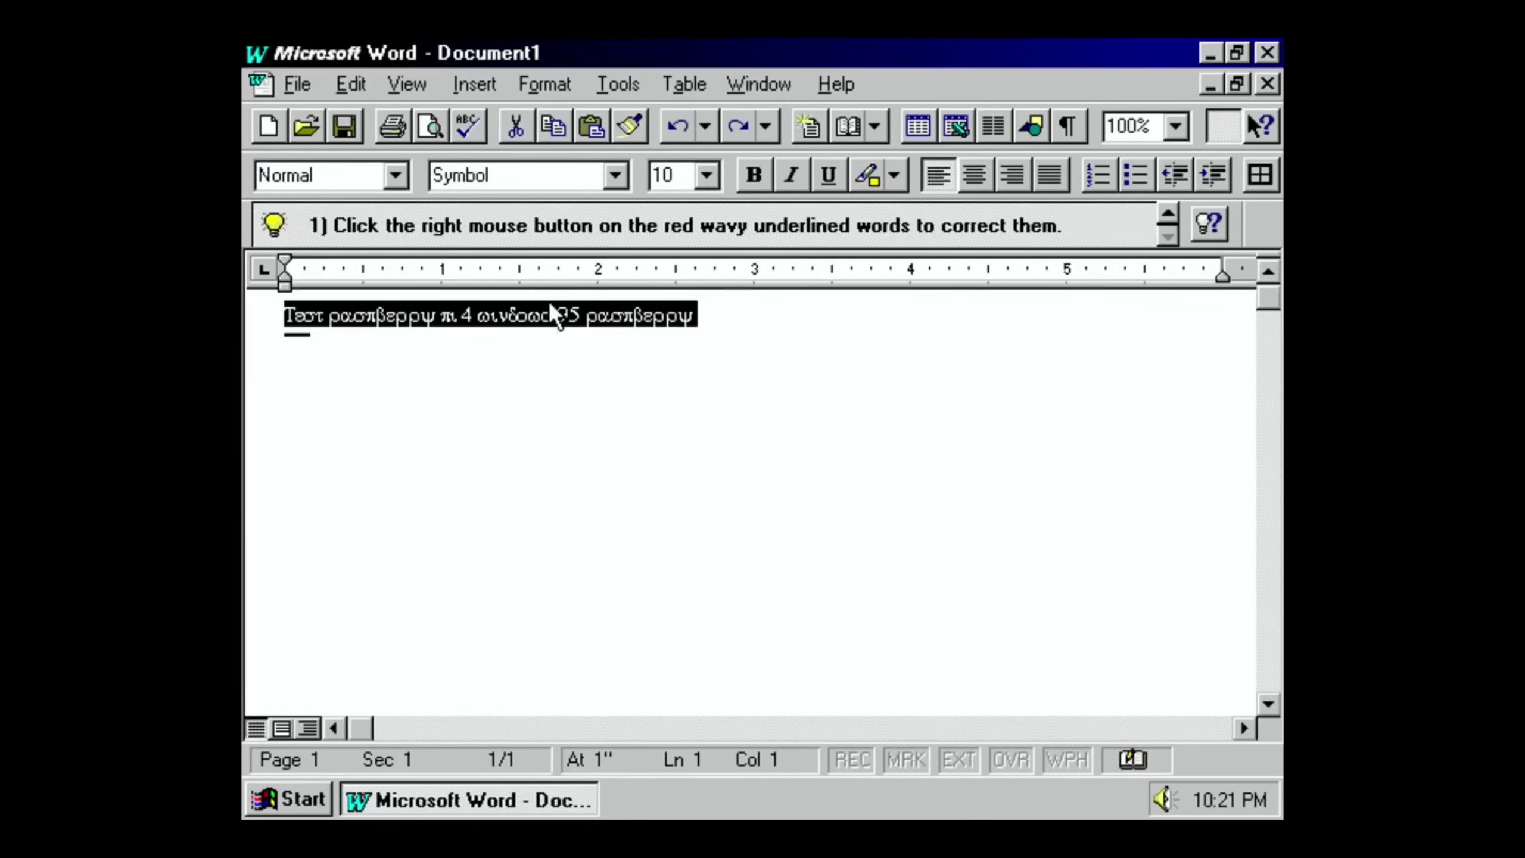
Try other fonts, including Small Fonts and Algerian, at the end of the line with no text selected.
click(719, 313)
click(616, 174)
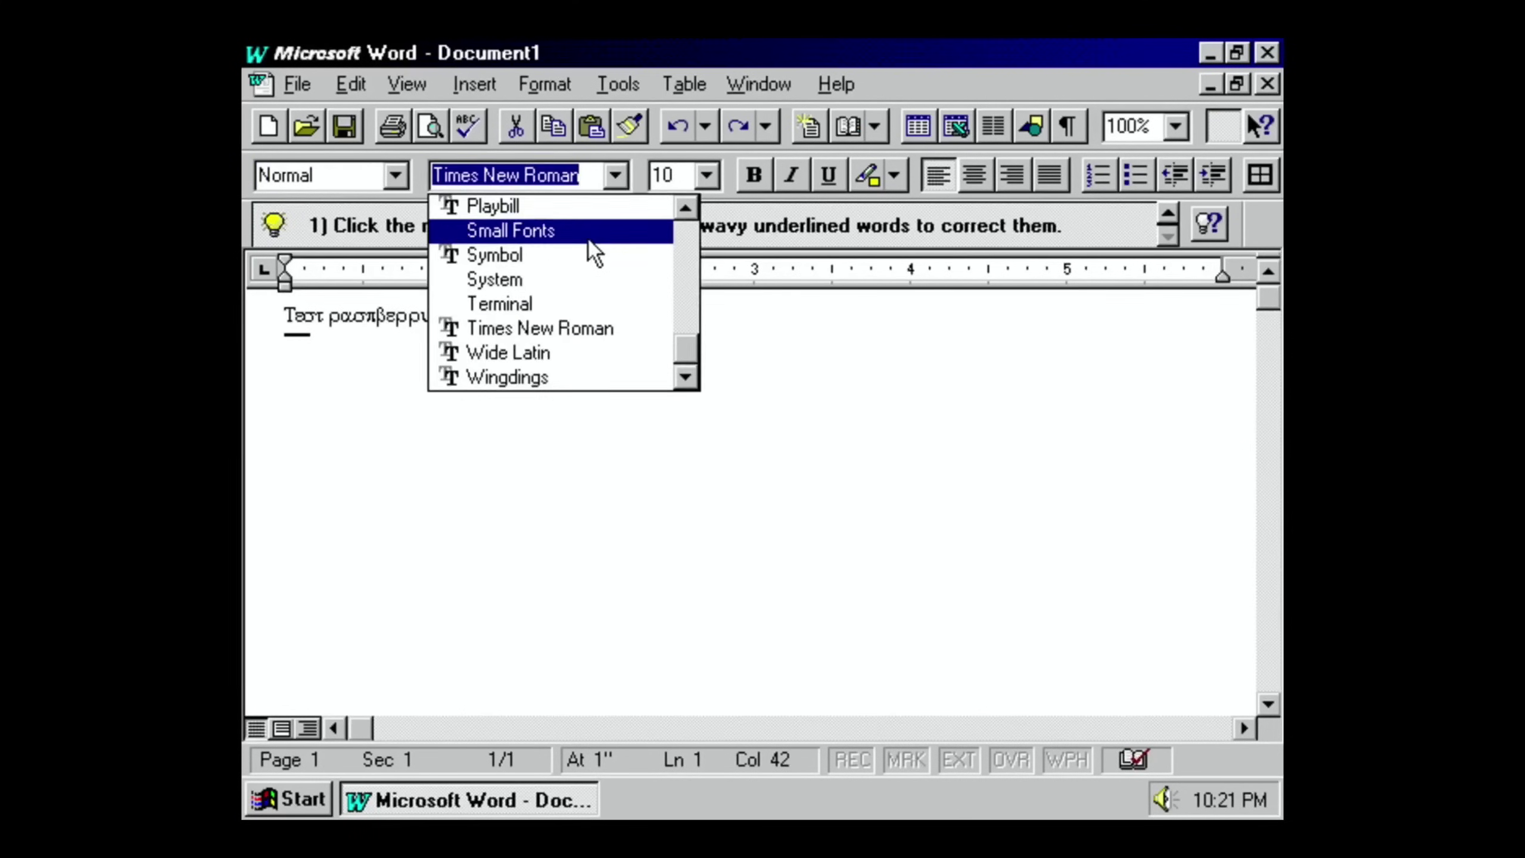
click(589, 239)
click(615, 175)
click(584, 230)
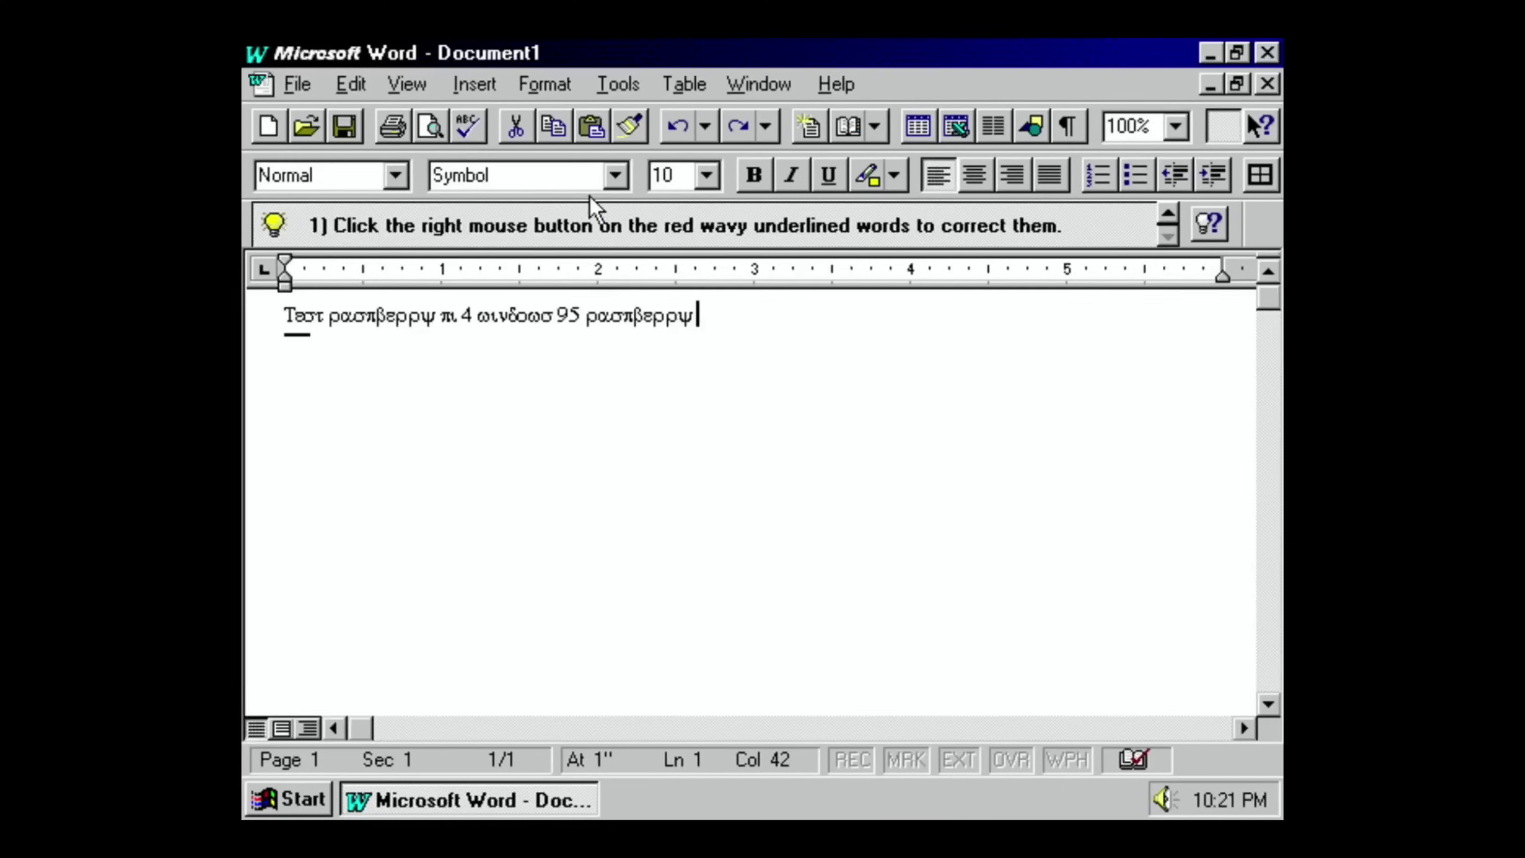
click(616, 175)
click(585, 253)
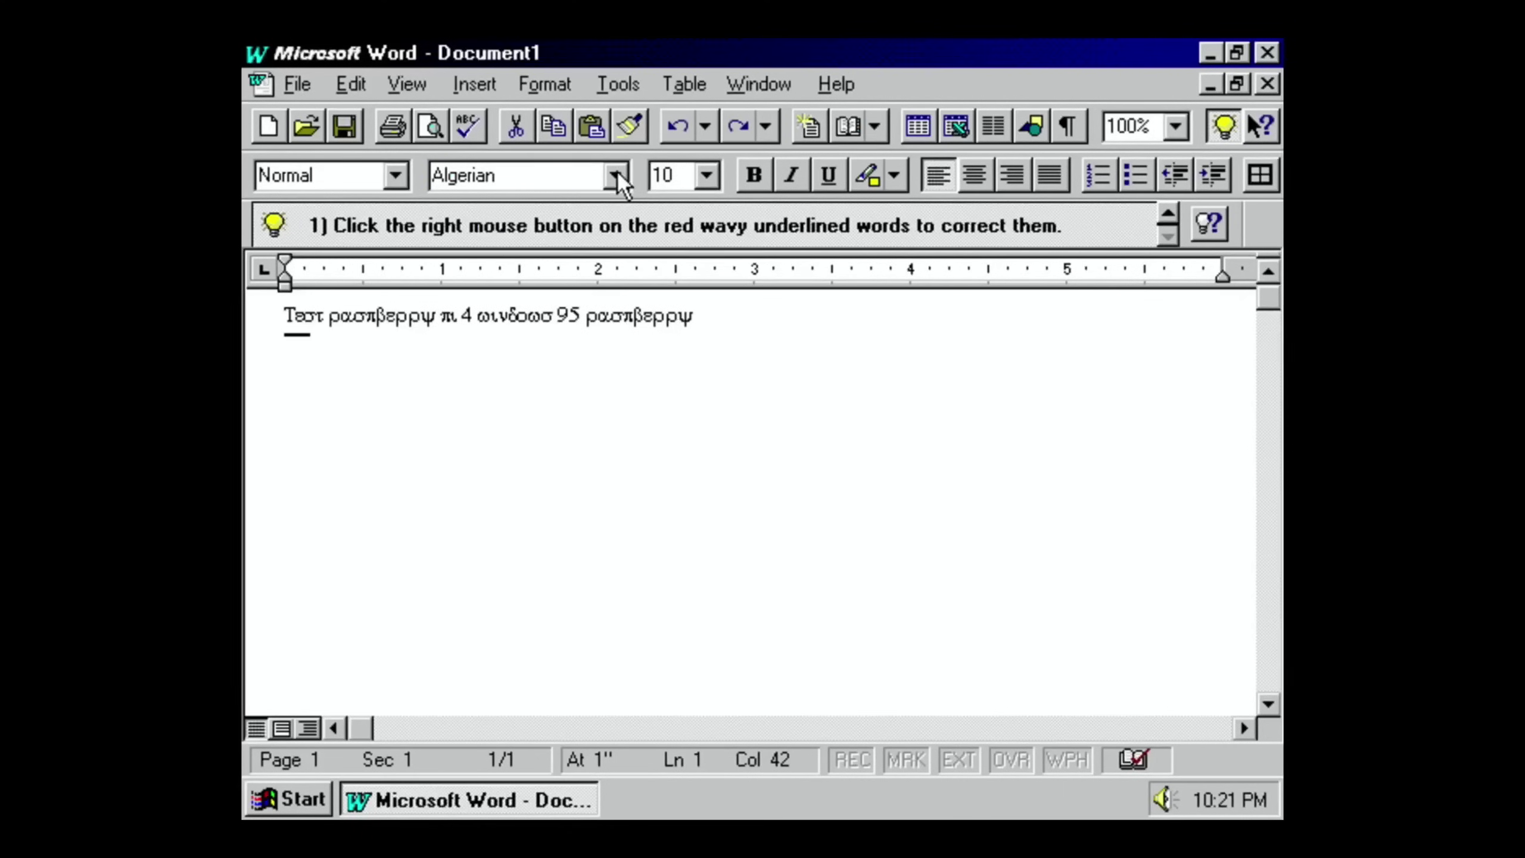
Set the whole line of text in the Algerian font at size 18.
drag(697, 315, 283, 315)
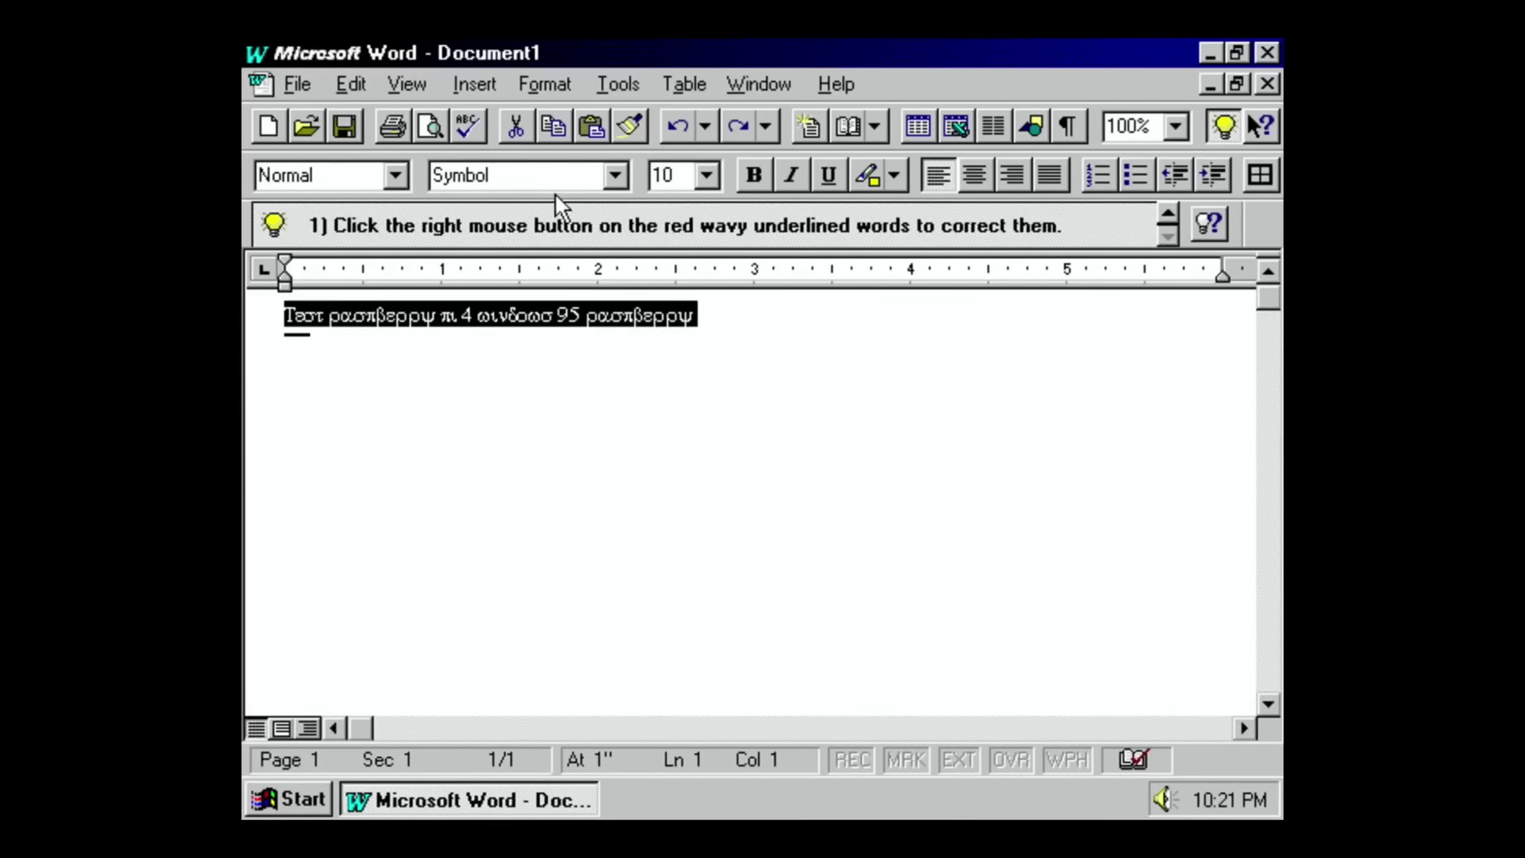
click(616, 177)
click(574, 303)
click(613, 177)
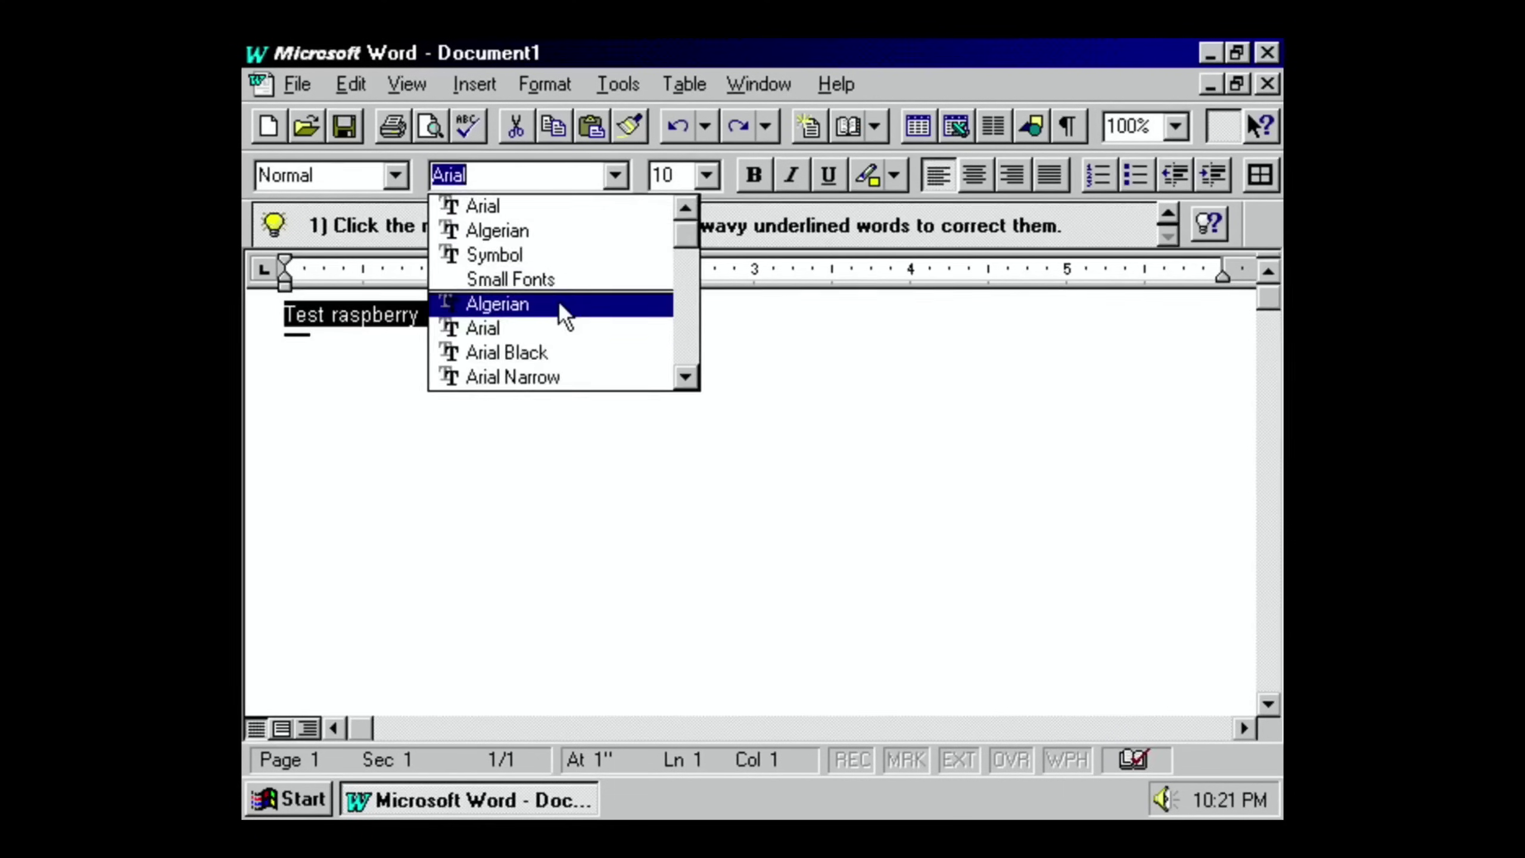
click(563, 306)
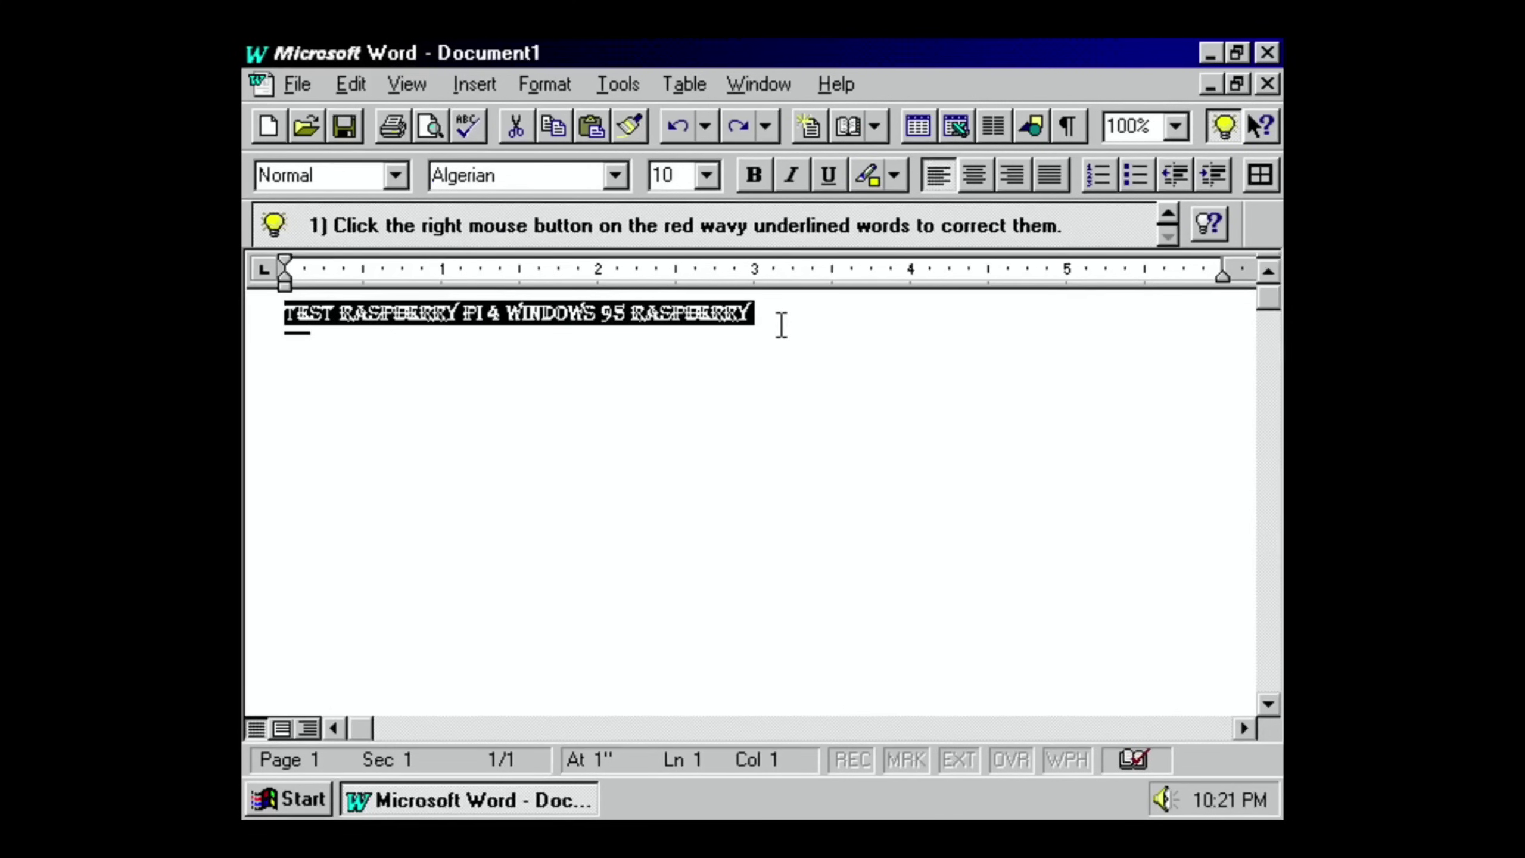
click(701, 174)
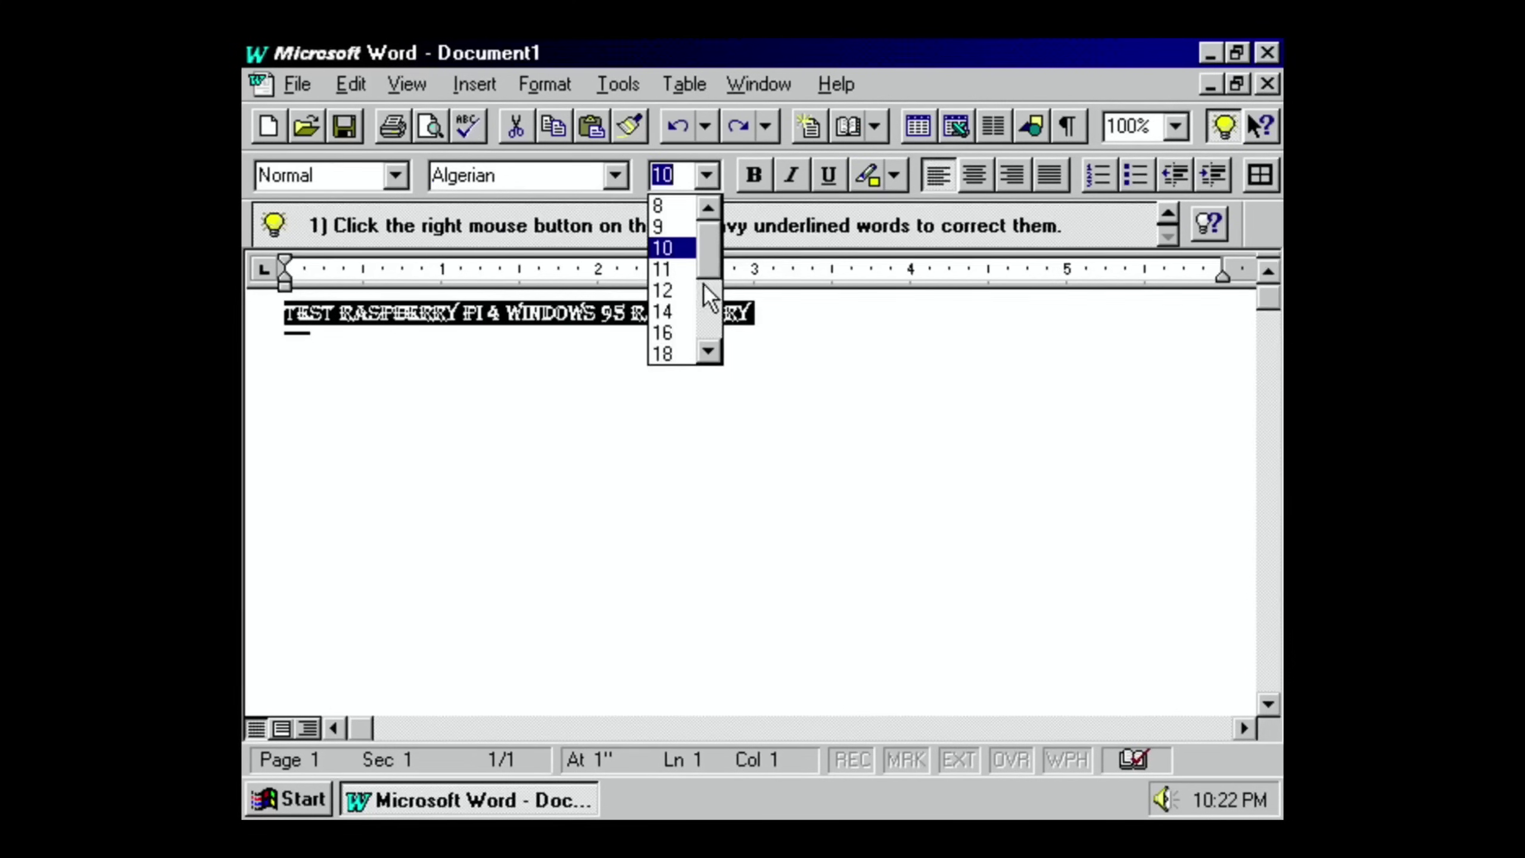
click(685, 348)
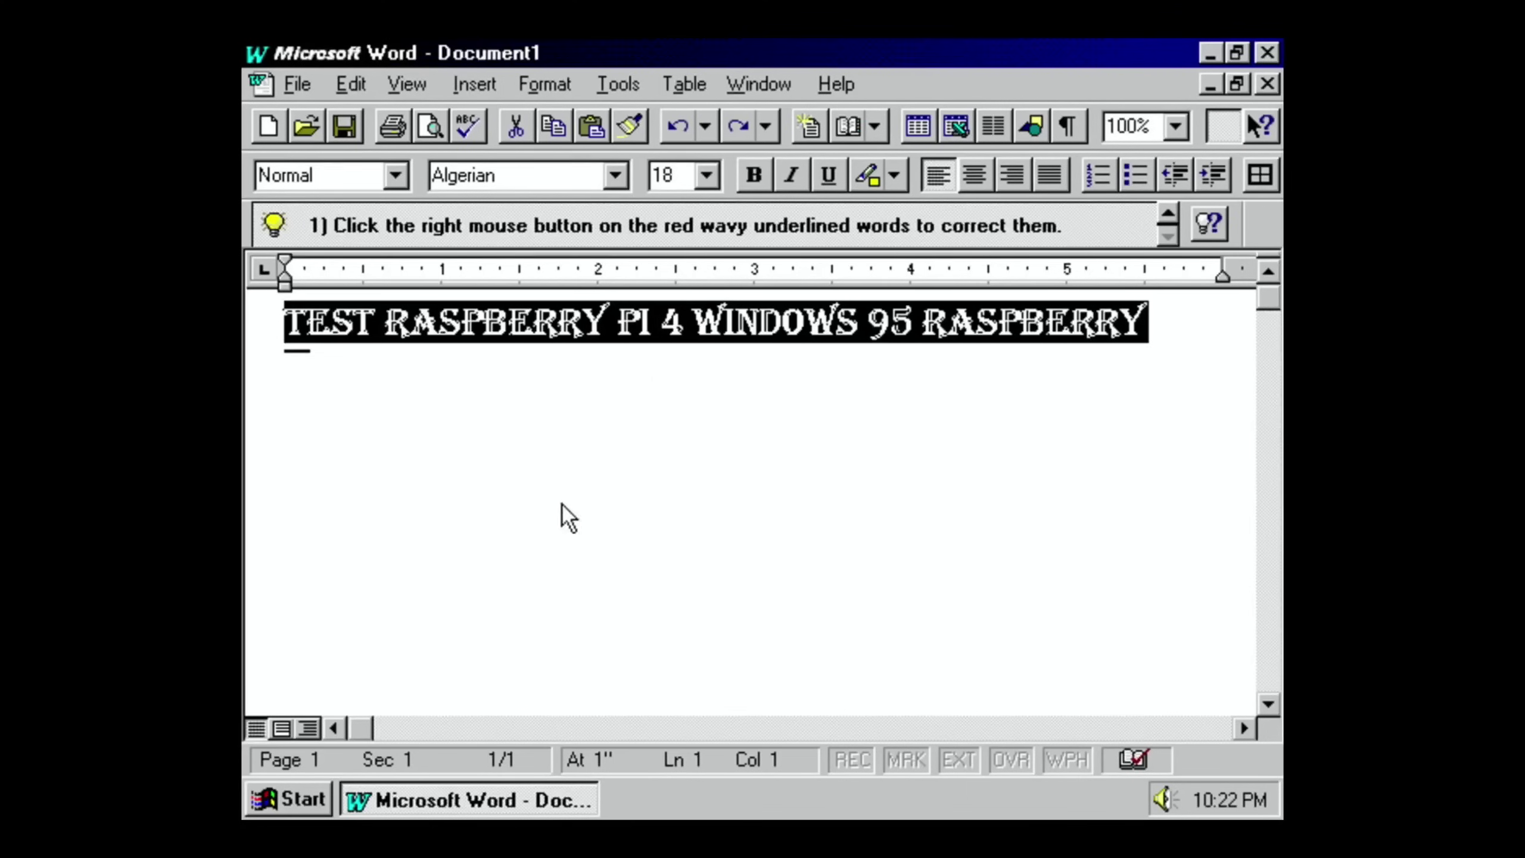
Save the document in My Documents as "Test raspberry pi 4 windows 95 raspberry" and close Word.
click(297, 84)
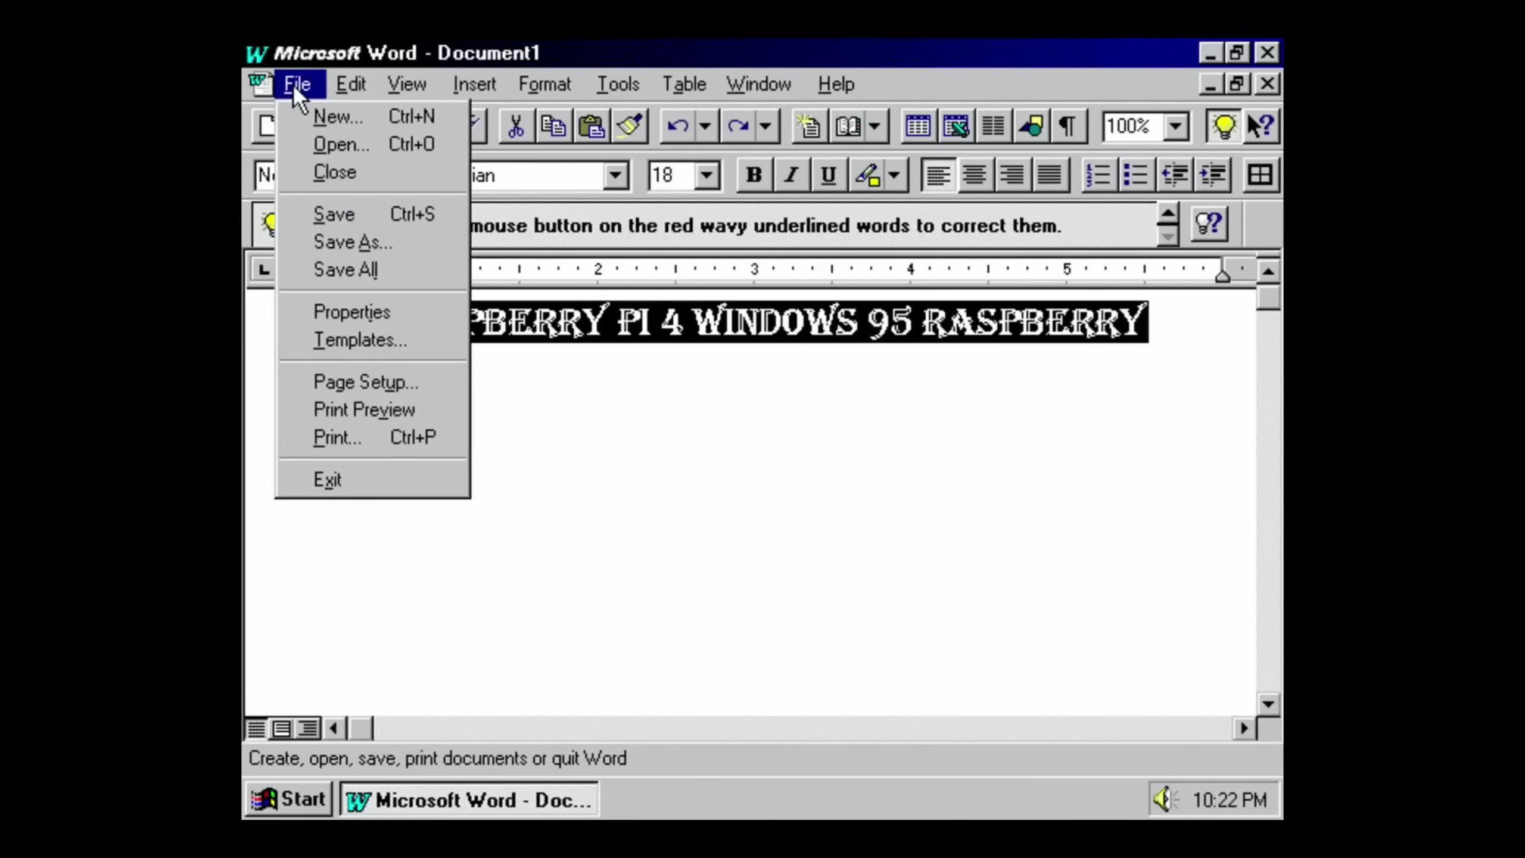
click(306, 216)
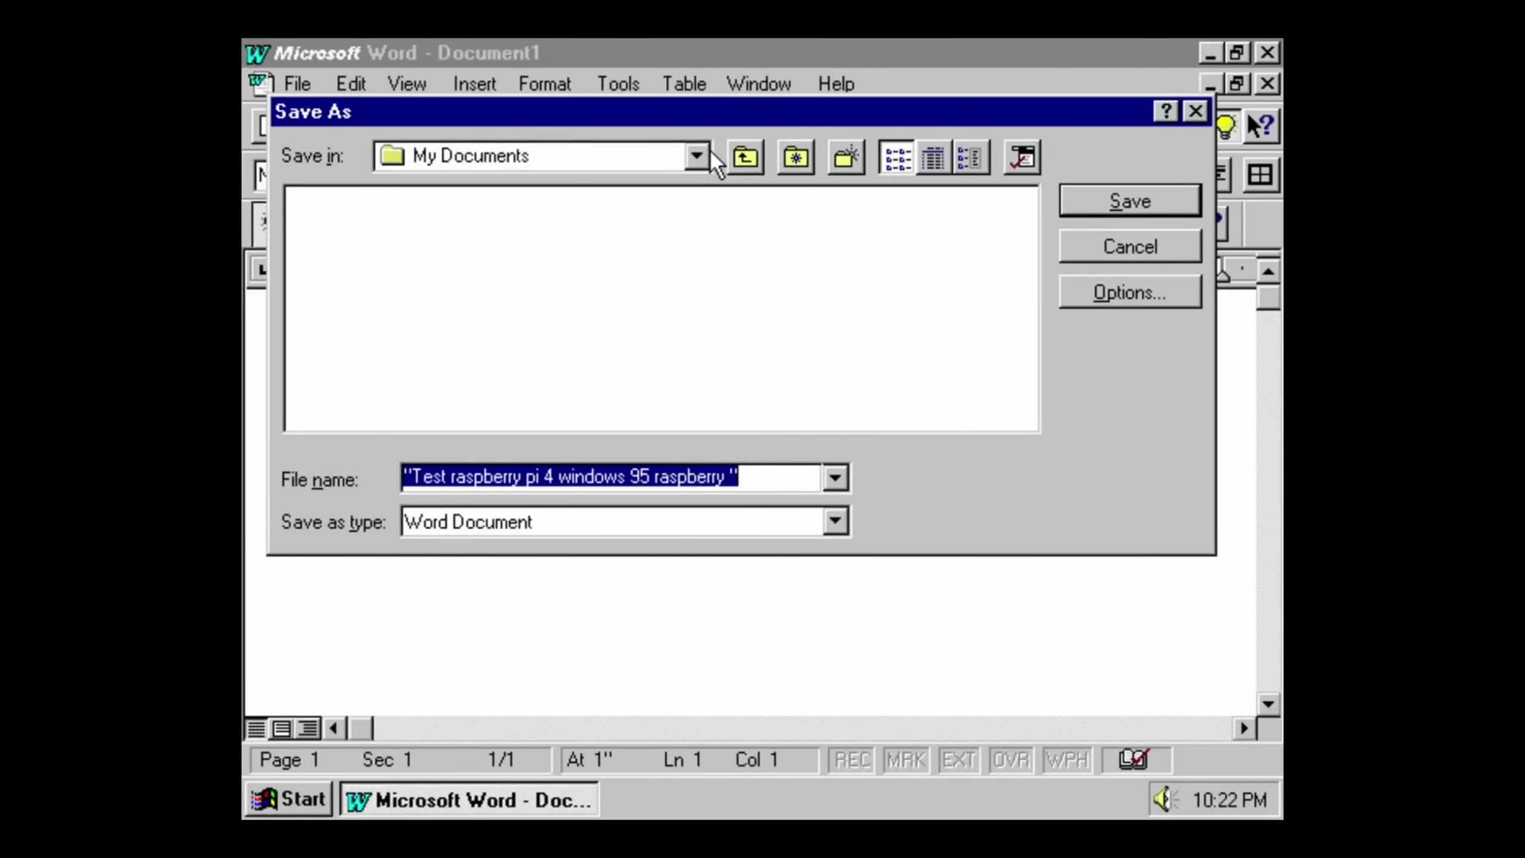
click(1132, 202)
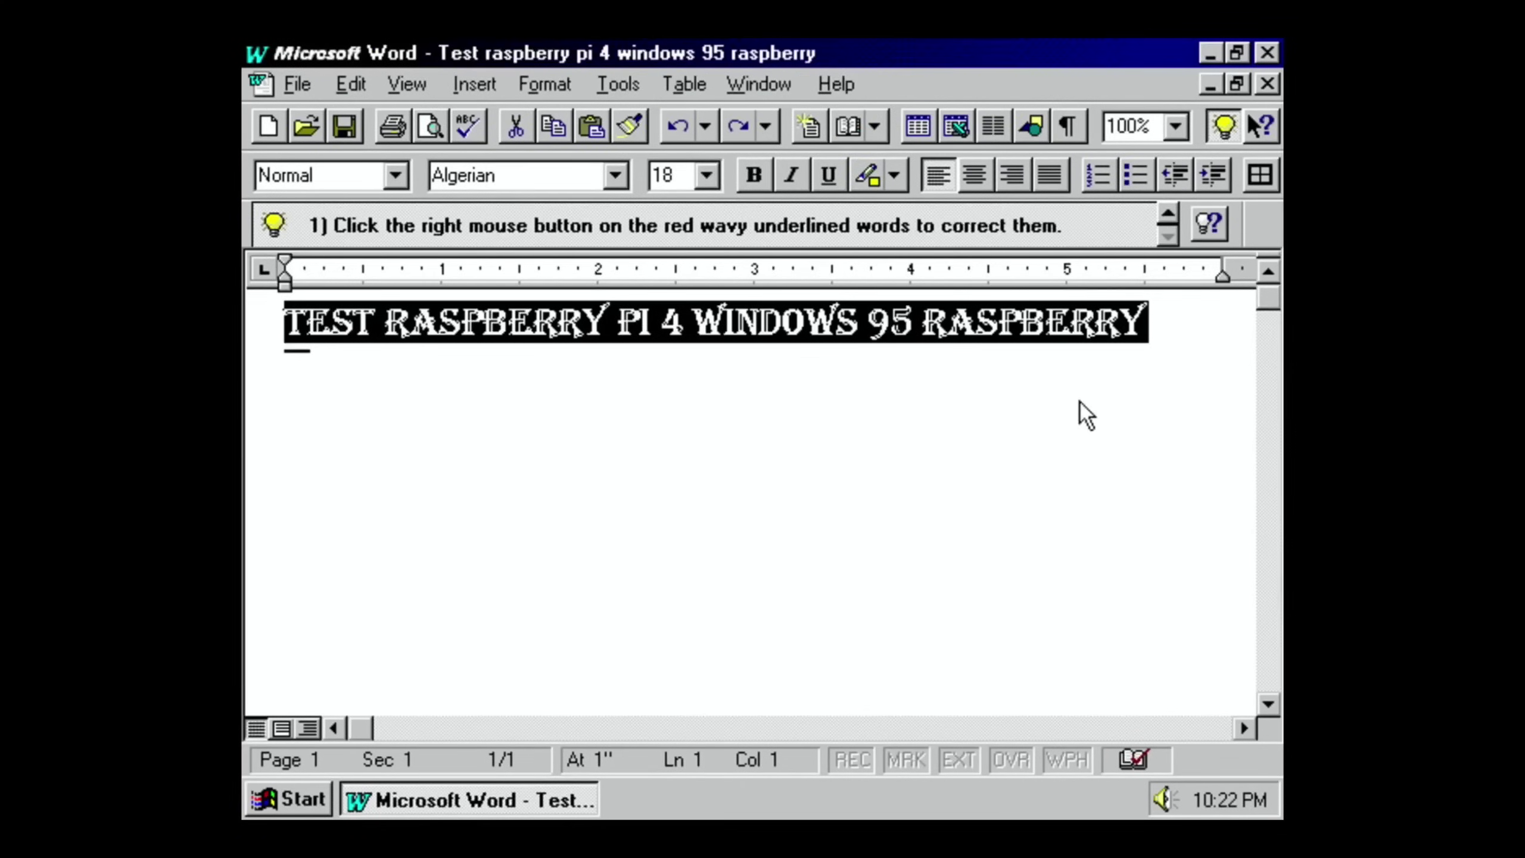
click(1259, 53)
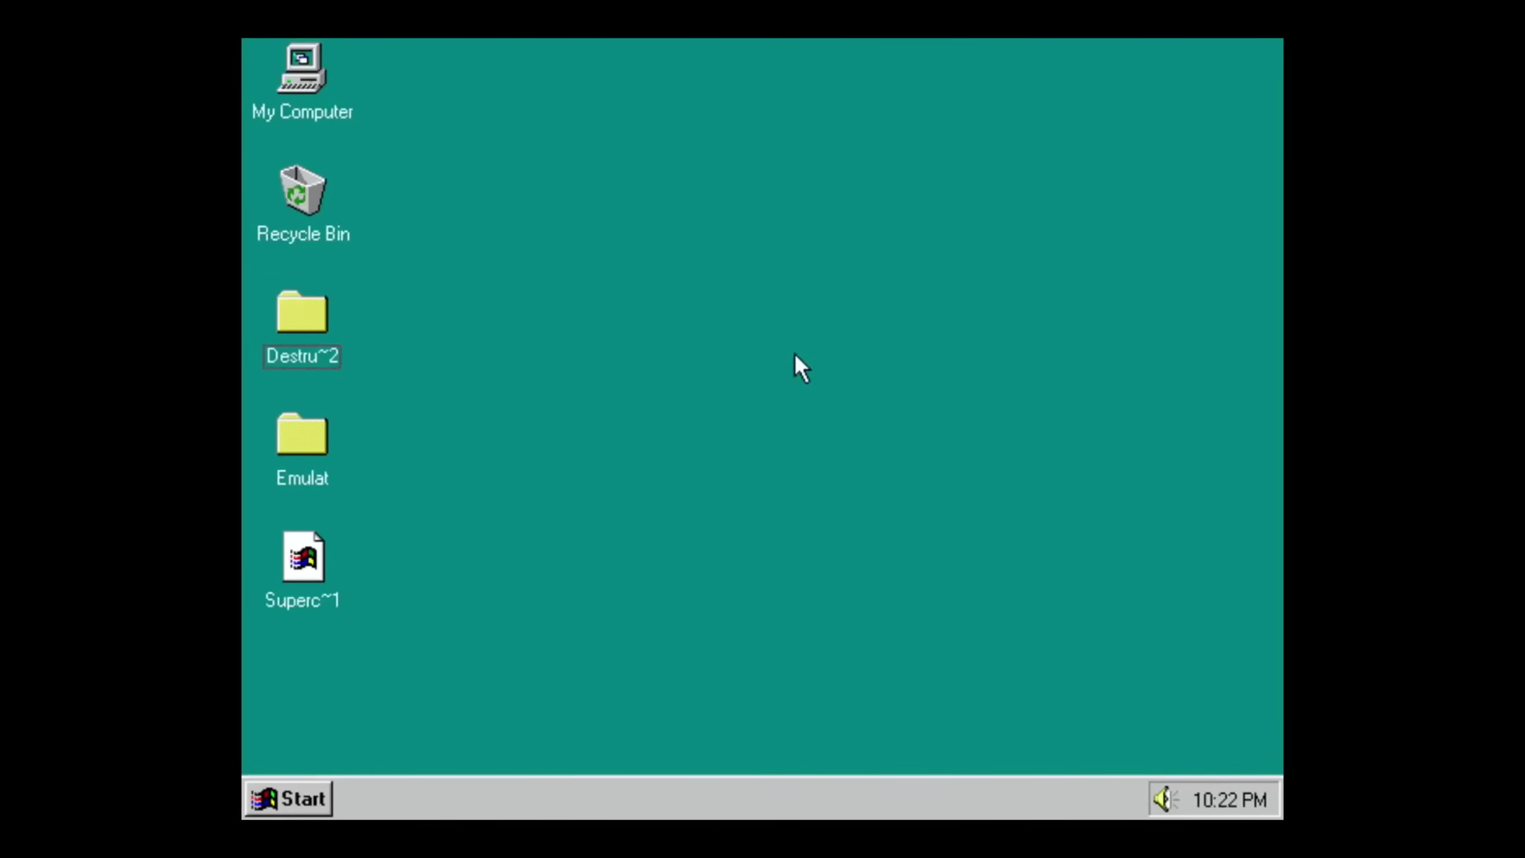
Start shutting down Windows 95.
click(287, 799)
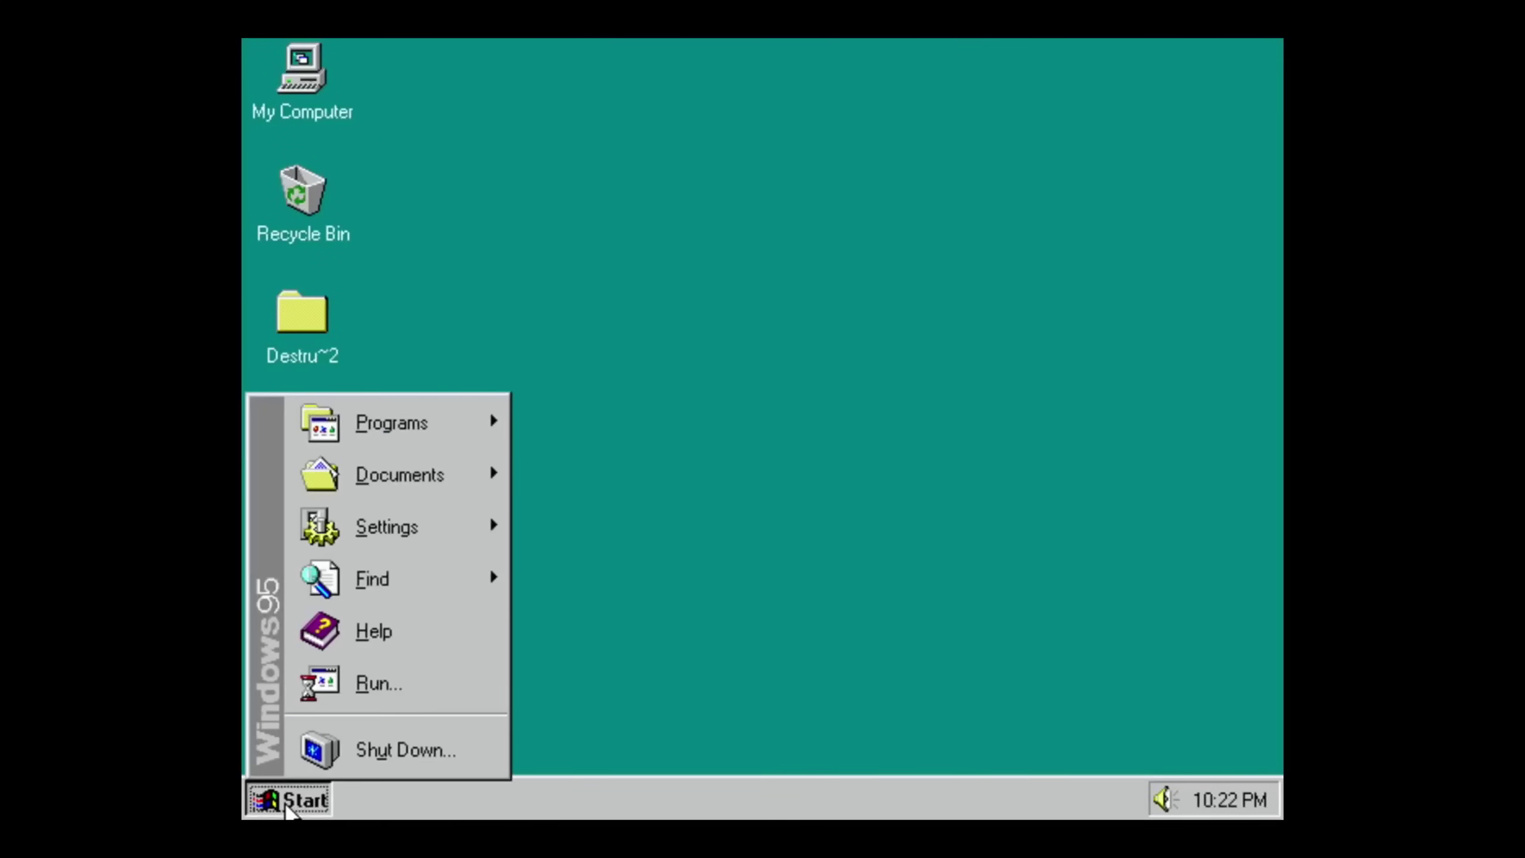
click(351, 745)
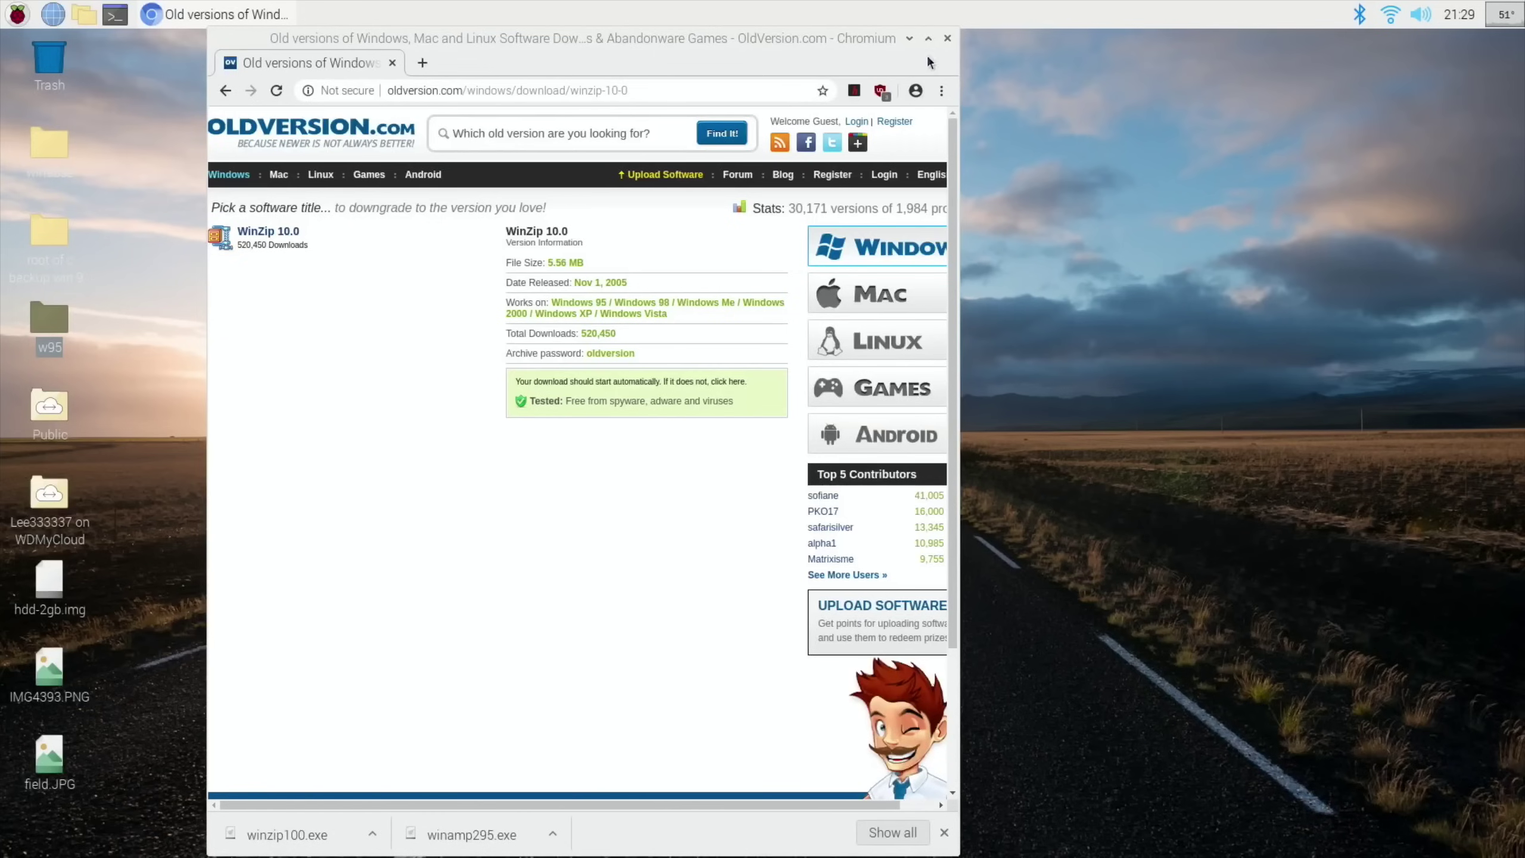
Close the browser on the Raspberry Pi desktop and place the w95 folder on the clipboard.
click(945, 39)
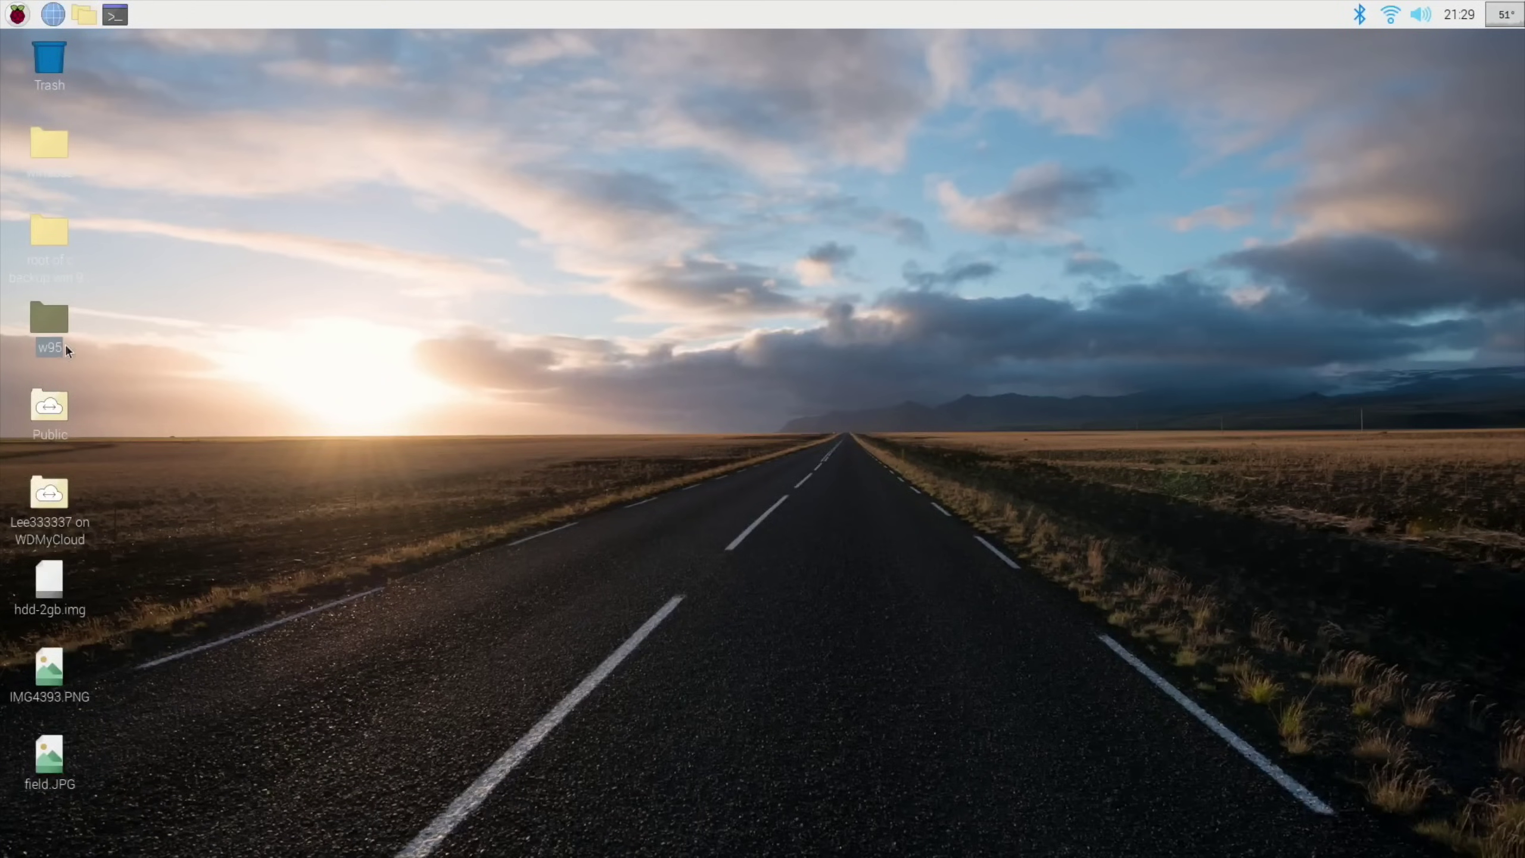
right_click(42, 322)
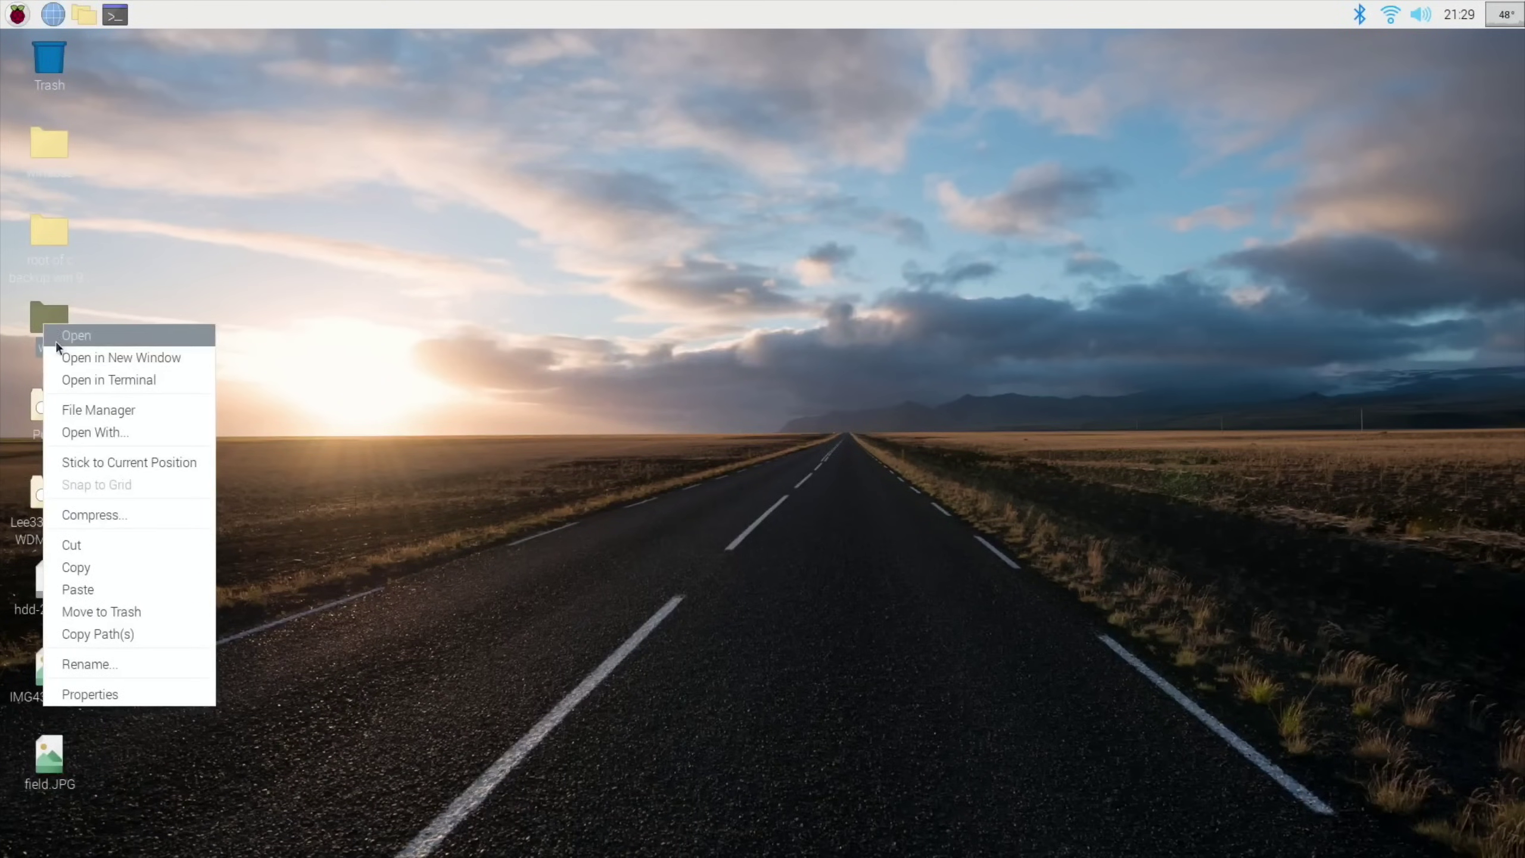
click(100, 552)
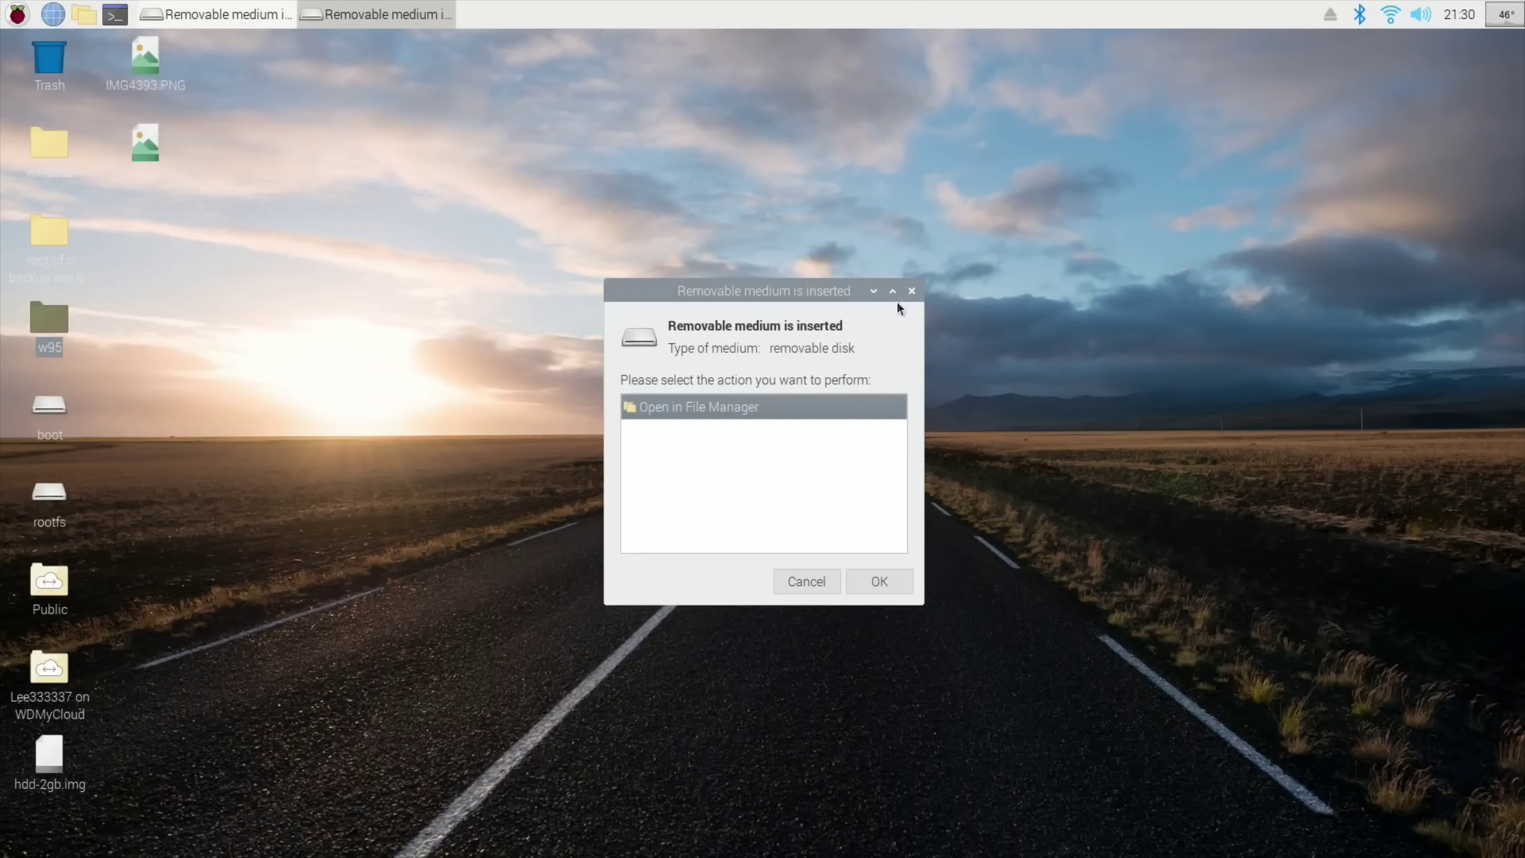
Dismiss the removable medium prompts and open the home/pi/.dosbox folder on the rootfs drive.
click(914, 292)
click(915, 293)
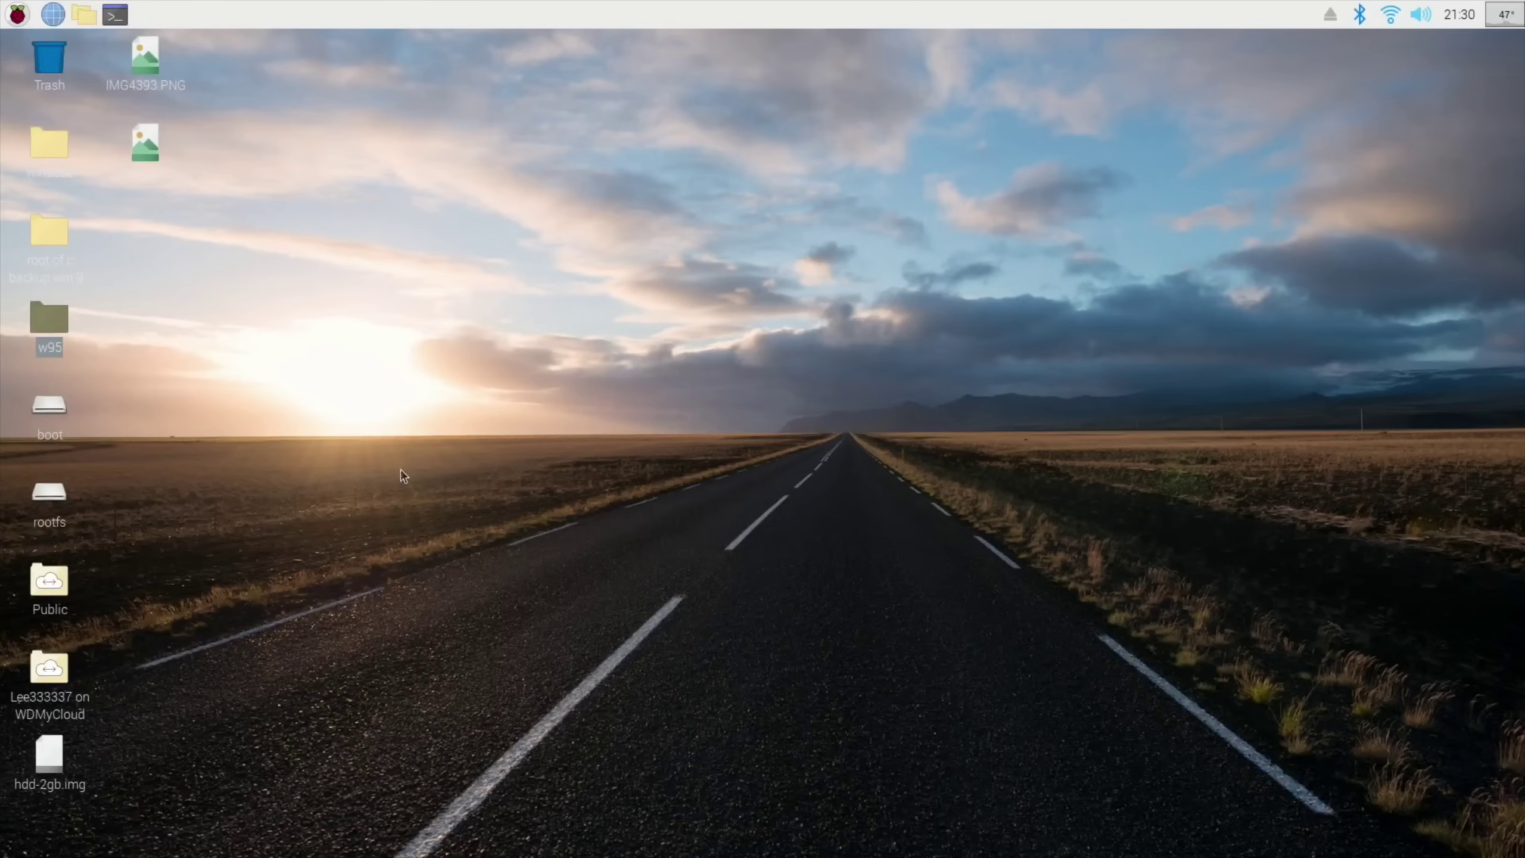
double_click(58, 498)
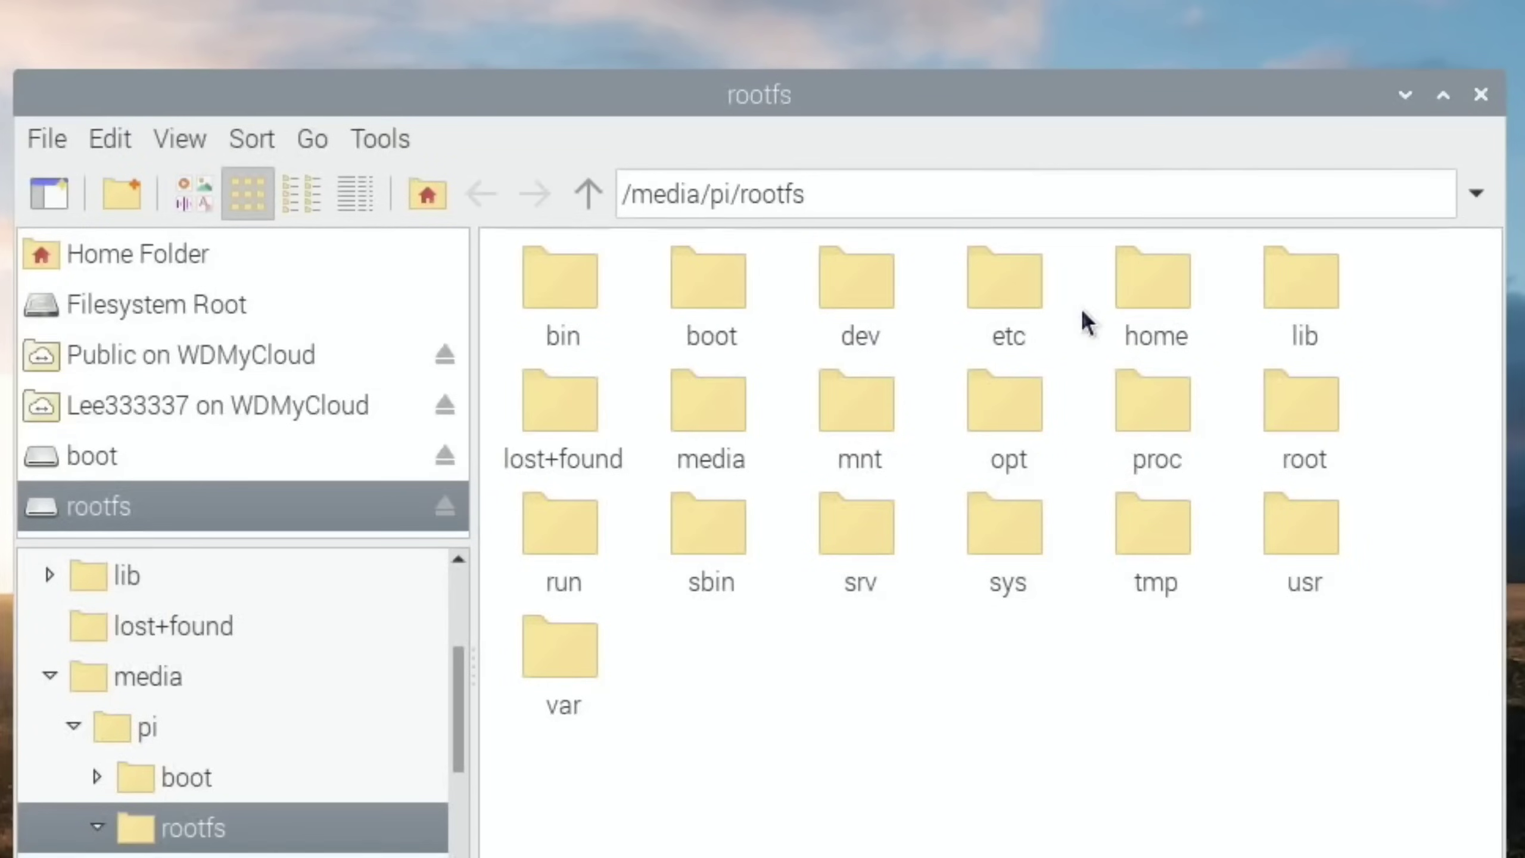
double_click(1130, 281)
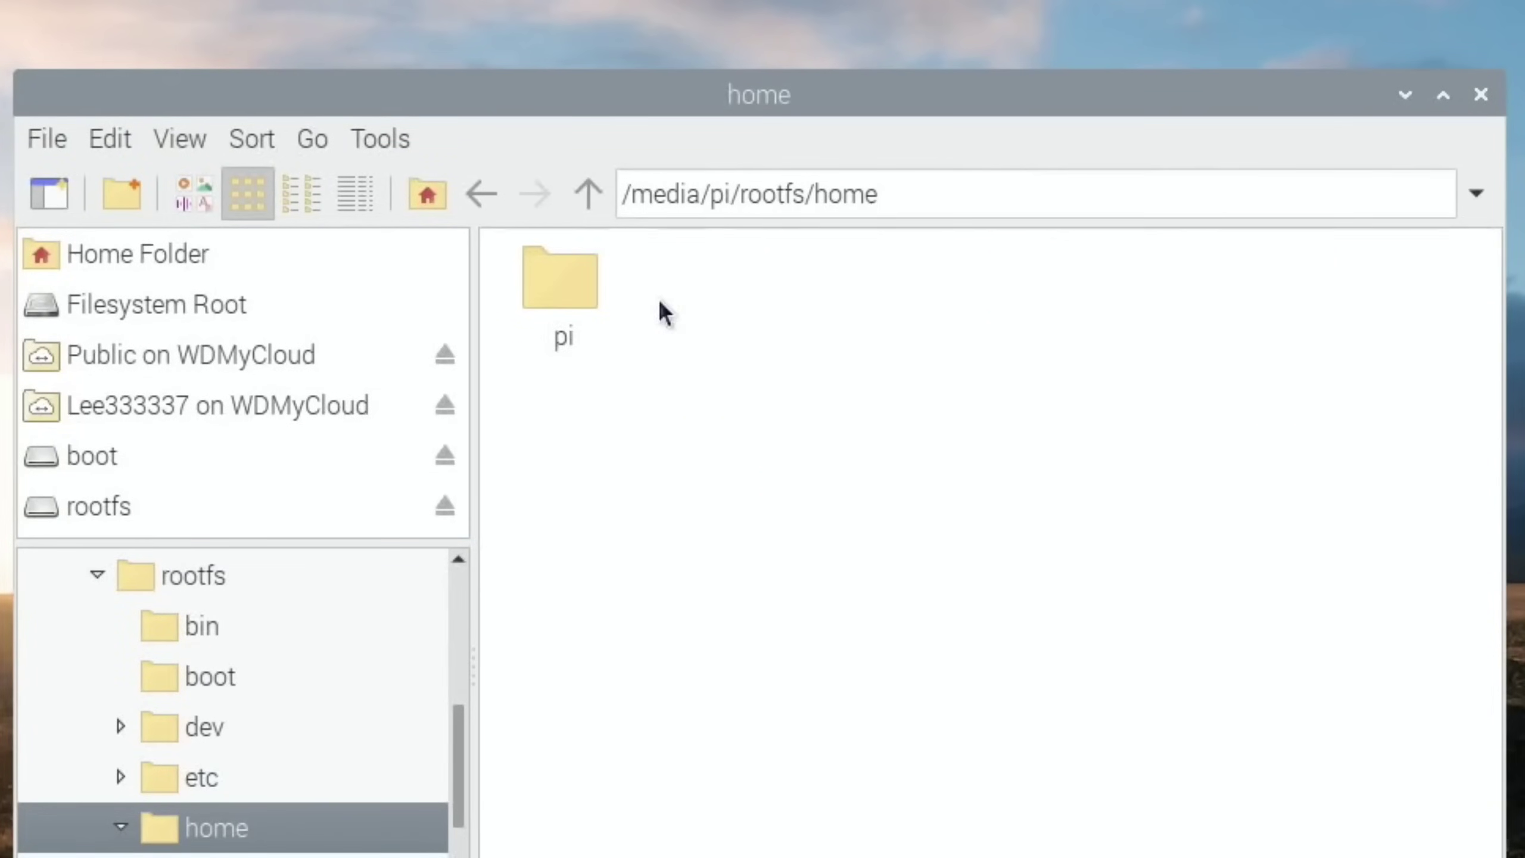
double_click(568, 286)
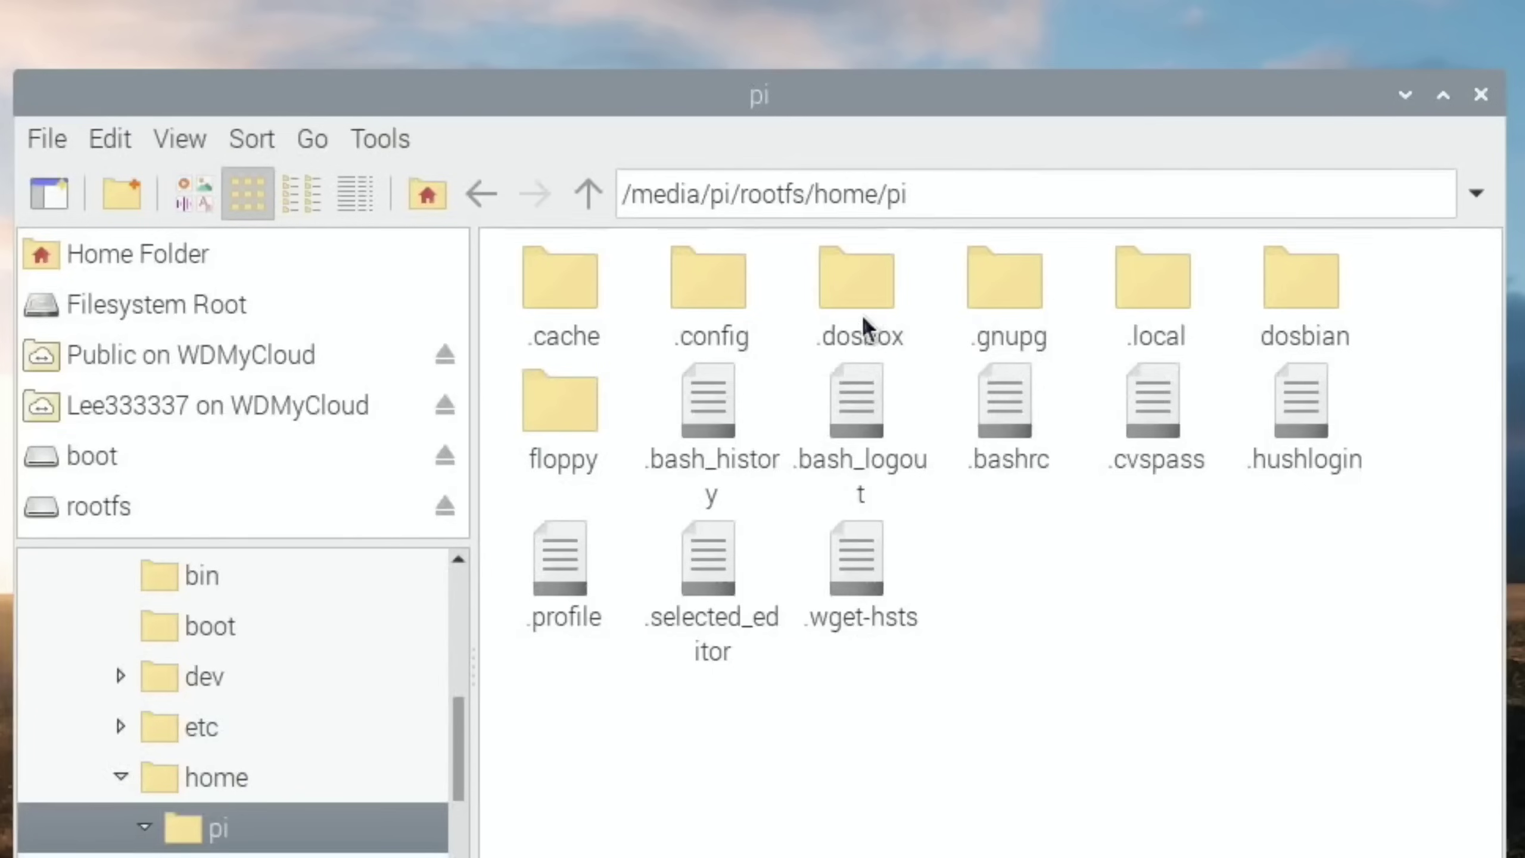
double_click(882, 272)
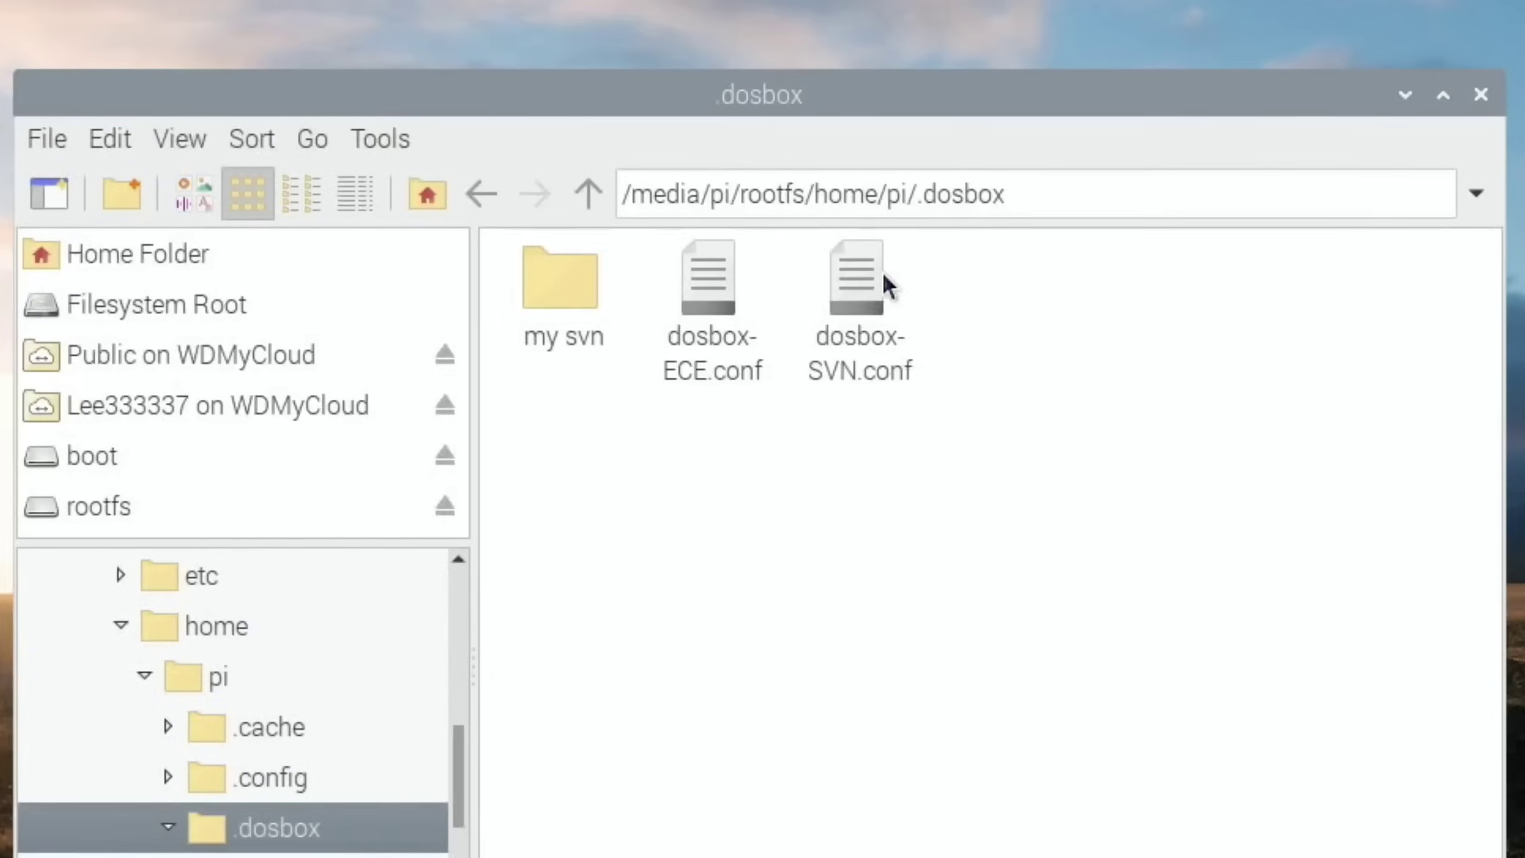
Open dosbox-SVN.conf in the text editor, examine its render, CPU and mixer settings, and close the editor.
click(852, 294)
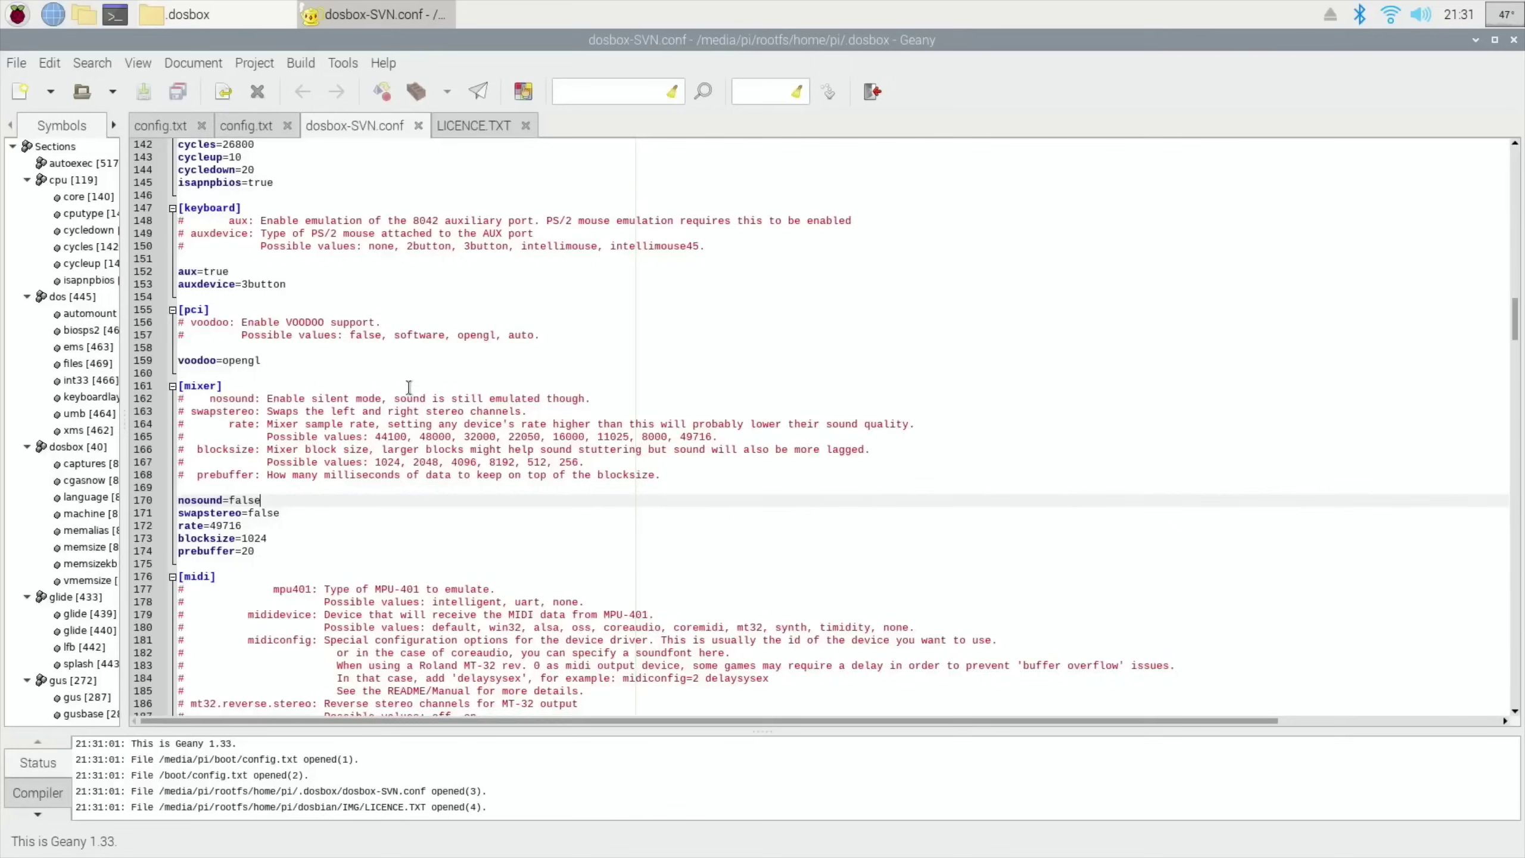
scroll(409, 388, up, 7)
scroll(409, 388, up, 10)
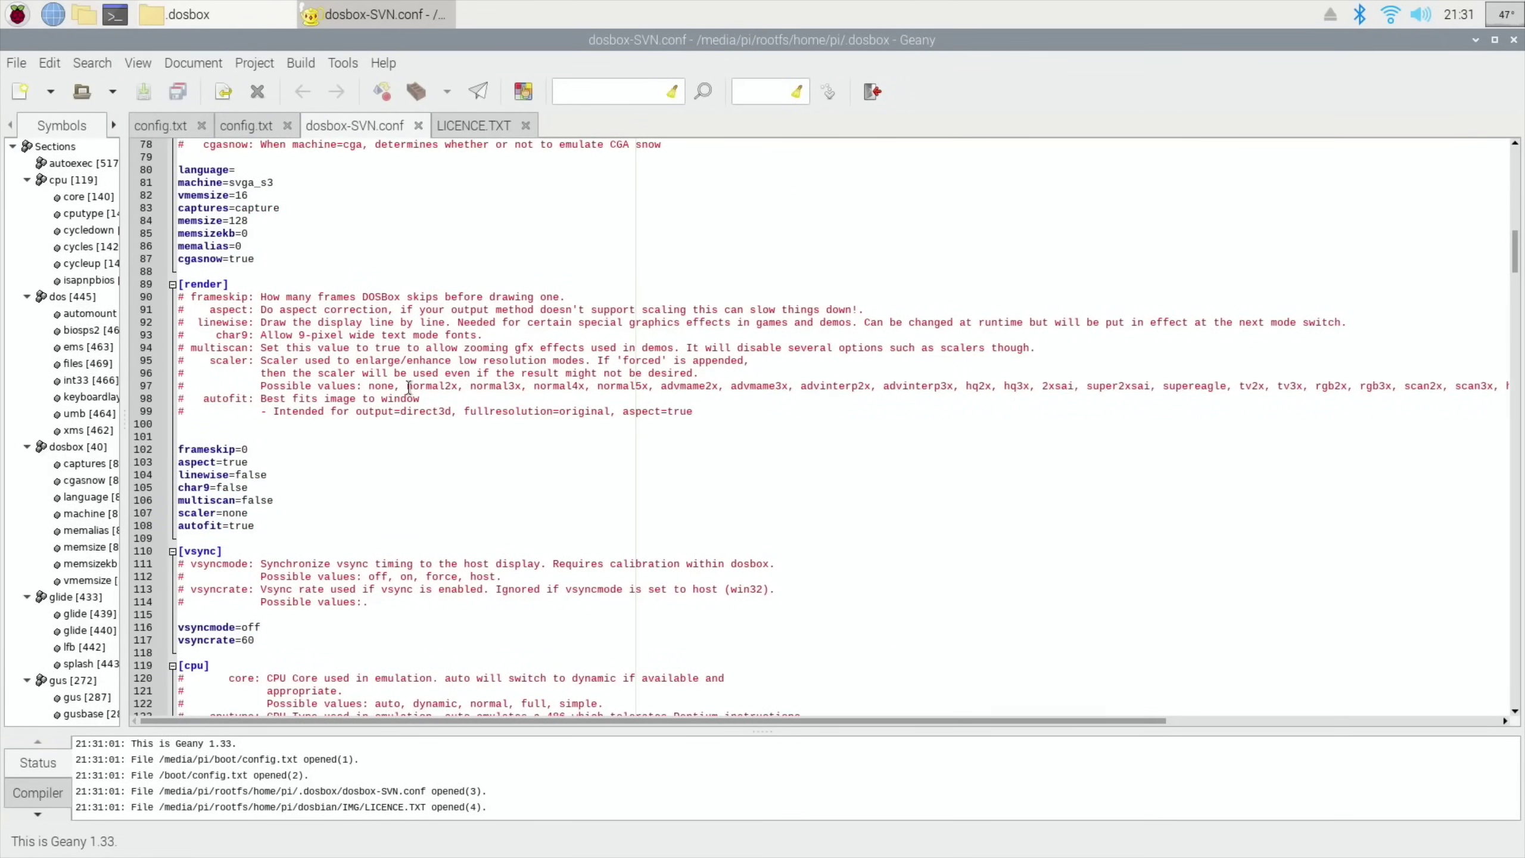
scroll(409, 387, down, 6)
scroll(409, 388, down, 10)
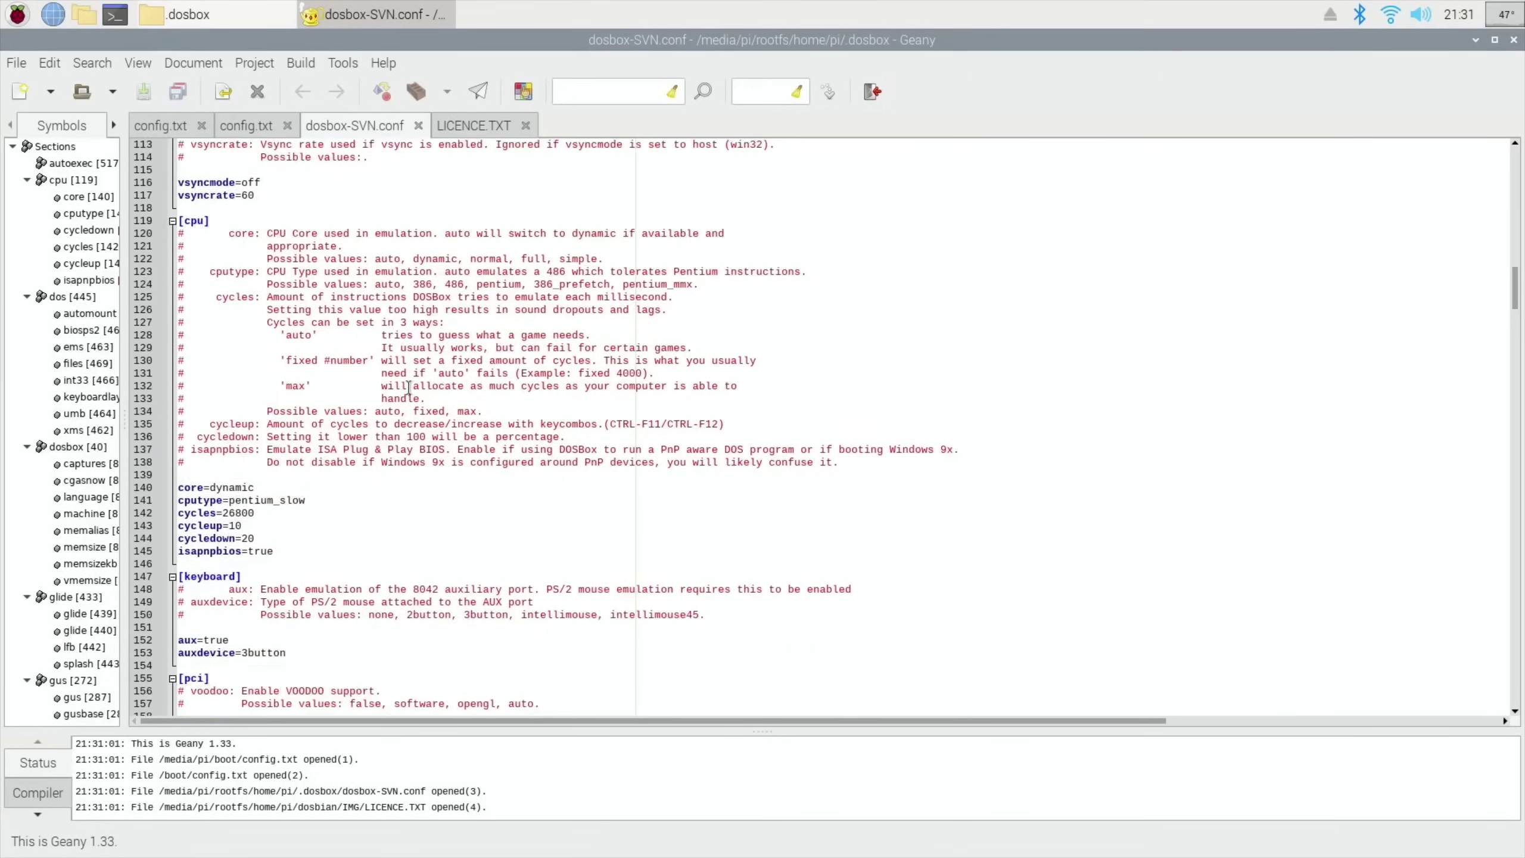
scroll(409, 387, down, 1)
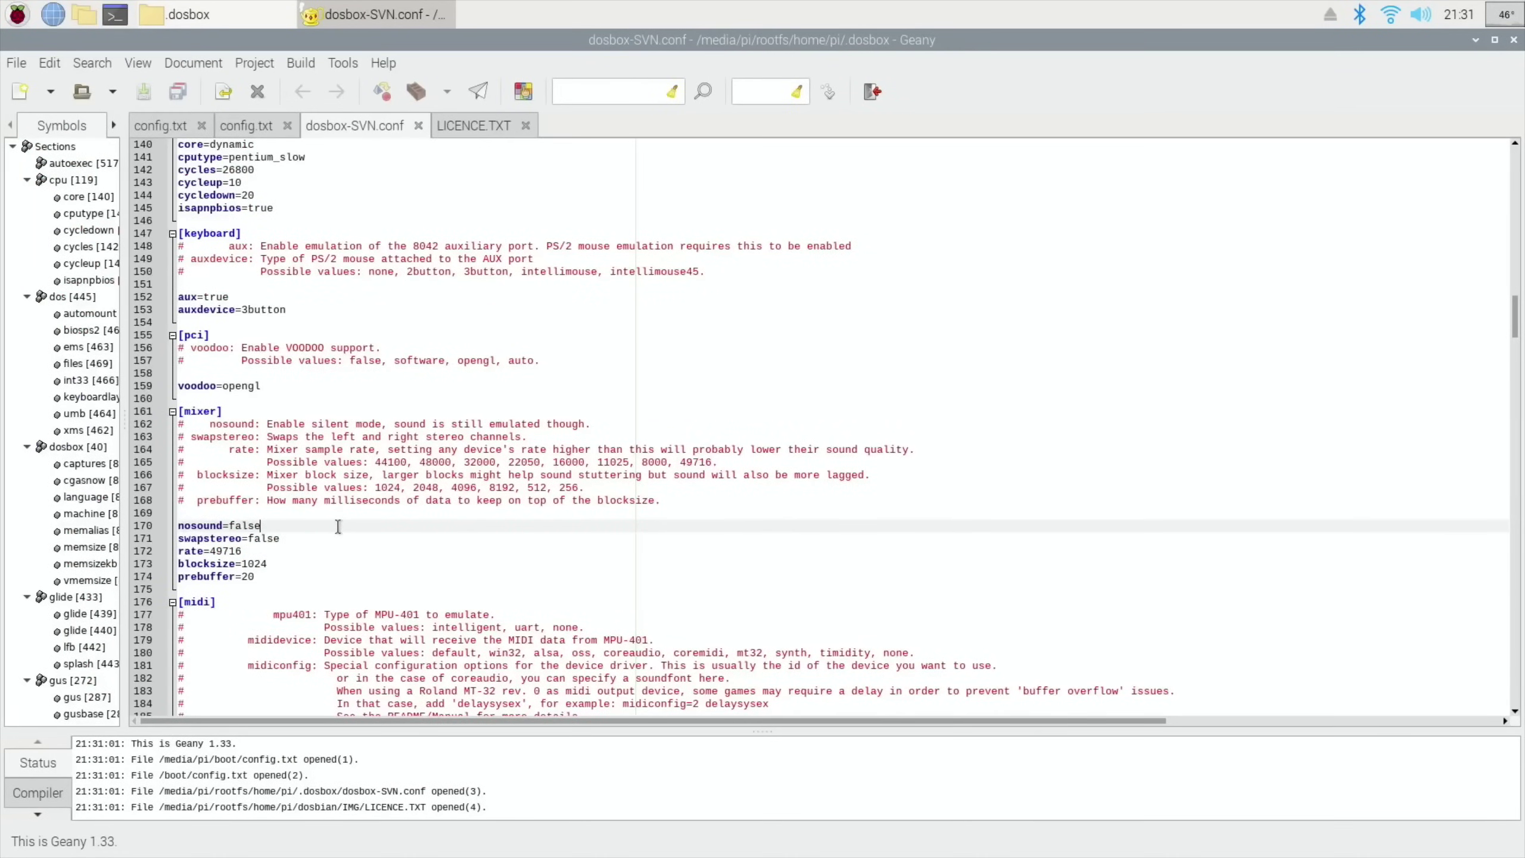
scroll(338, 526, down, 14)
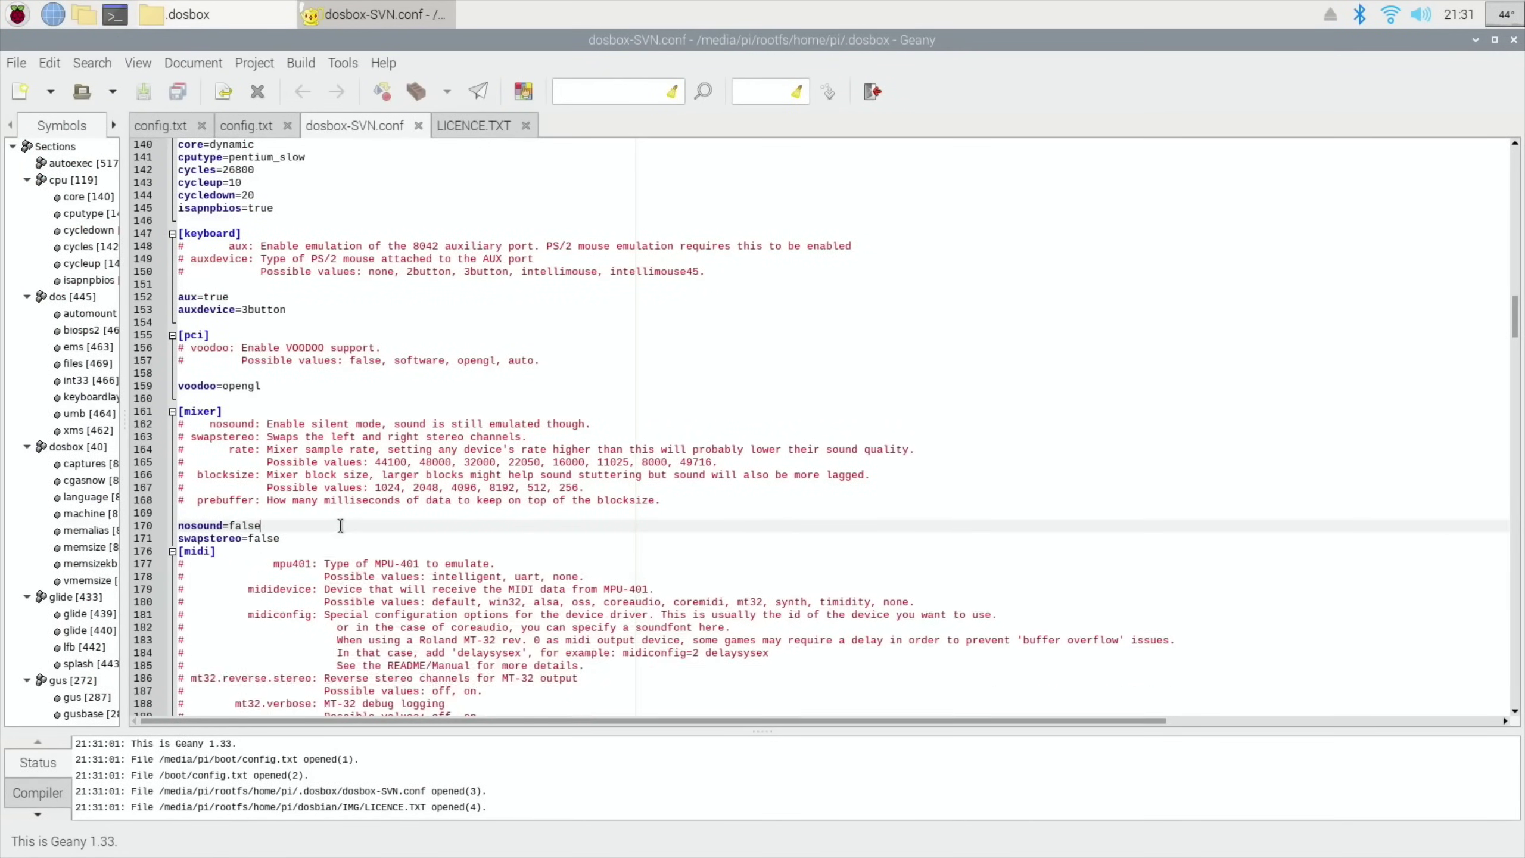
scroll(340, 526, up, 6)
scroll(340, 526, up, 20)
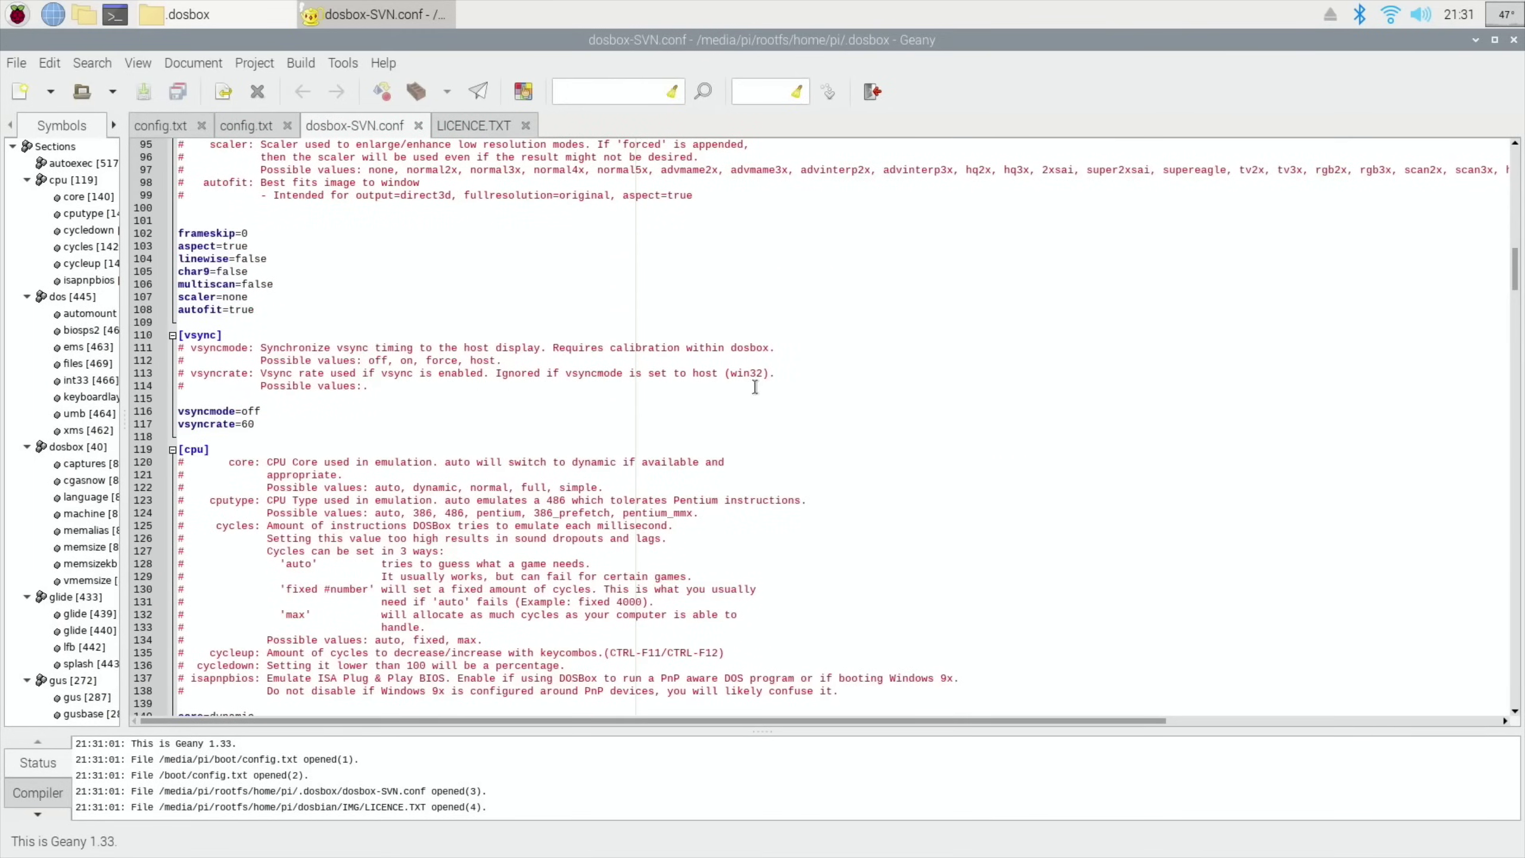
click(1513, 40)
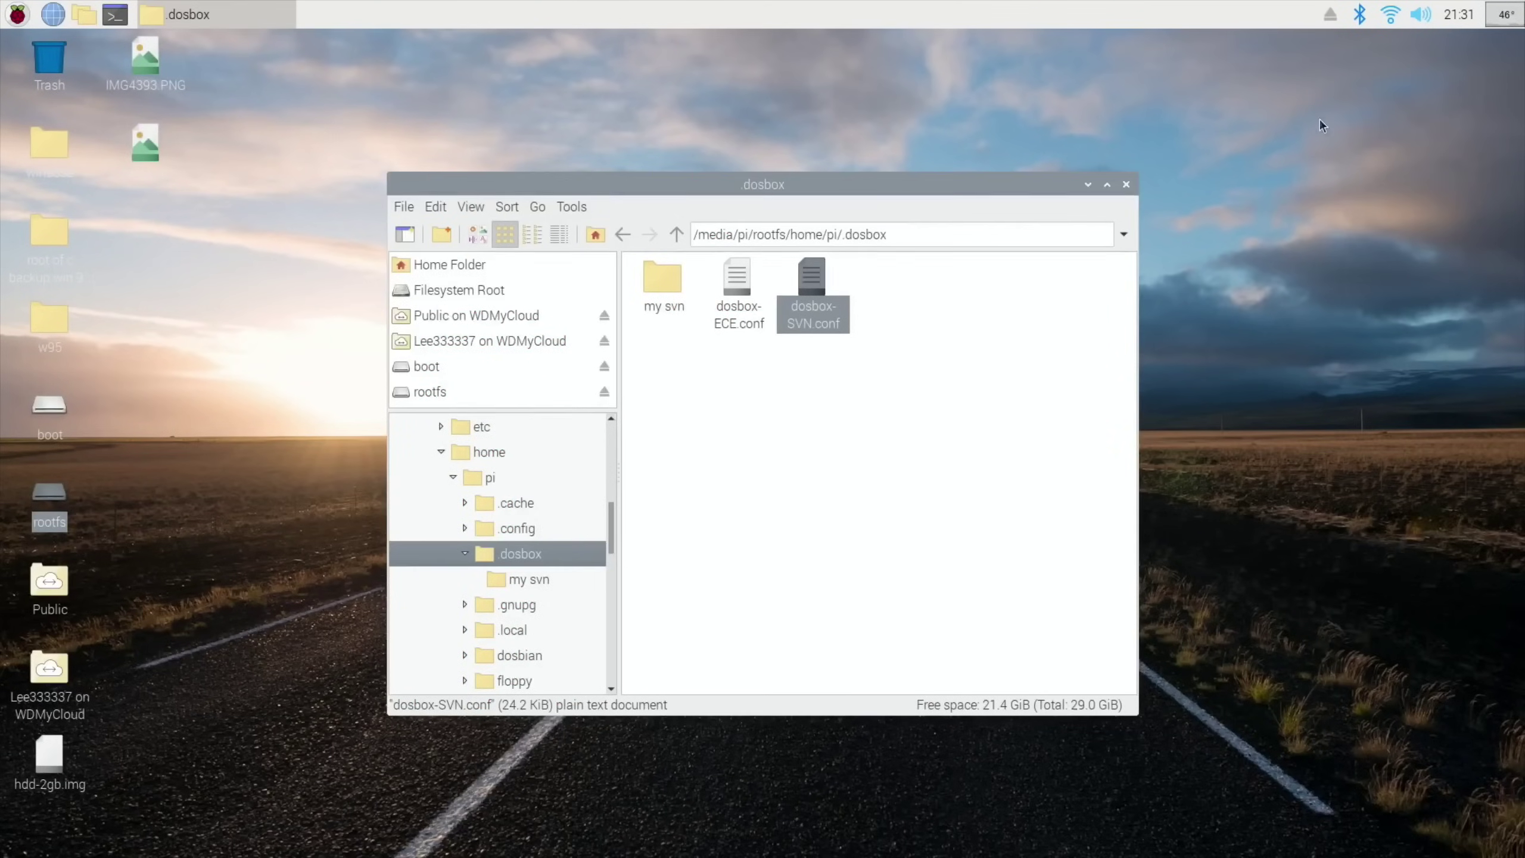
Copy the w95 folder from the desktop into home/pi/dosbian/IMG on the rootfs drive and close the file manager.
key(alt+Up)
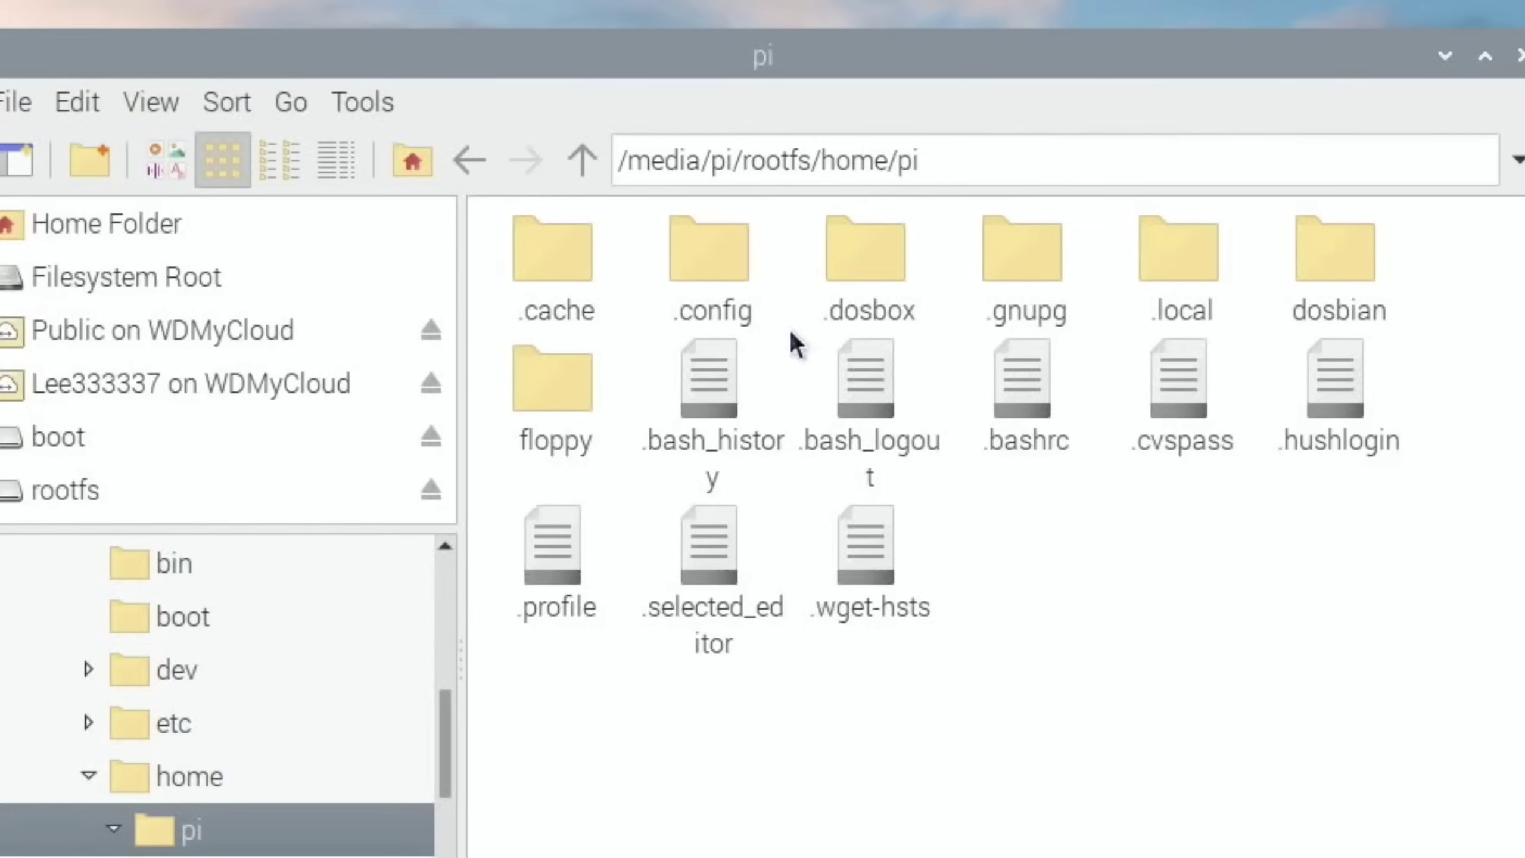
double_click(1315, 246)
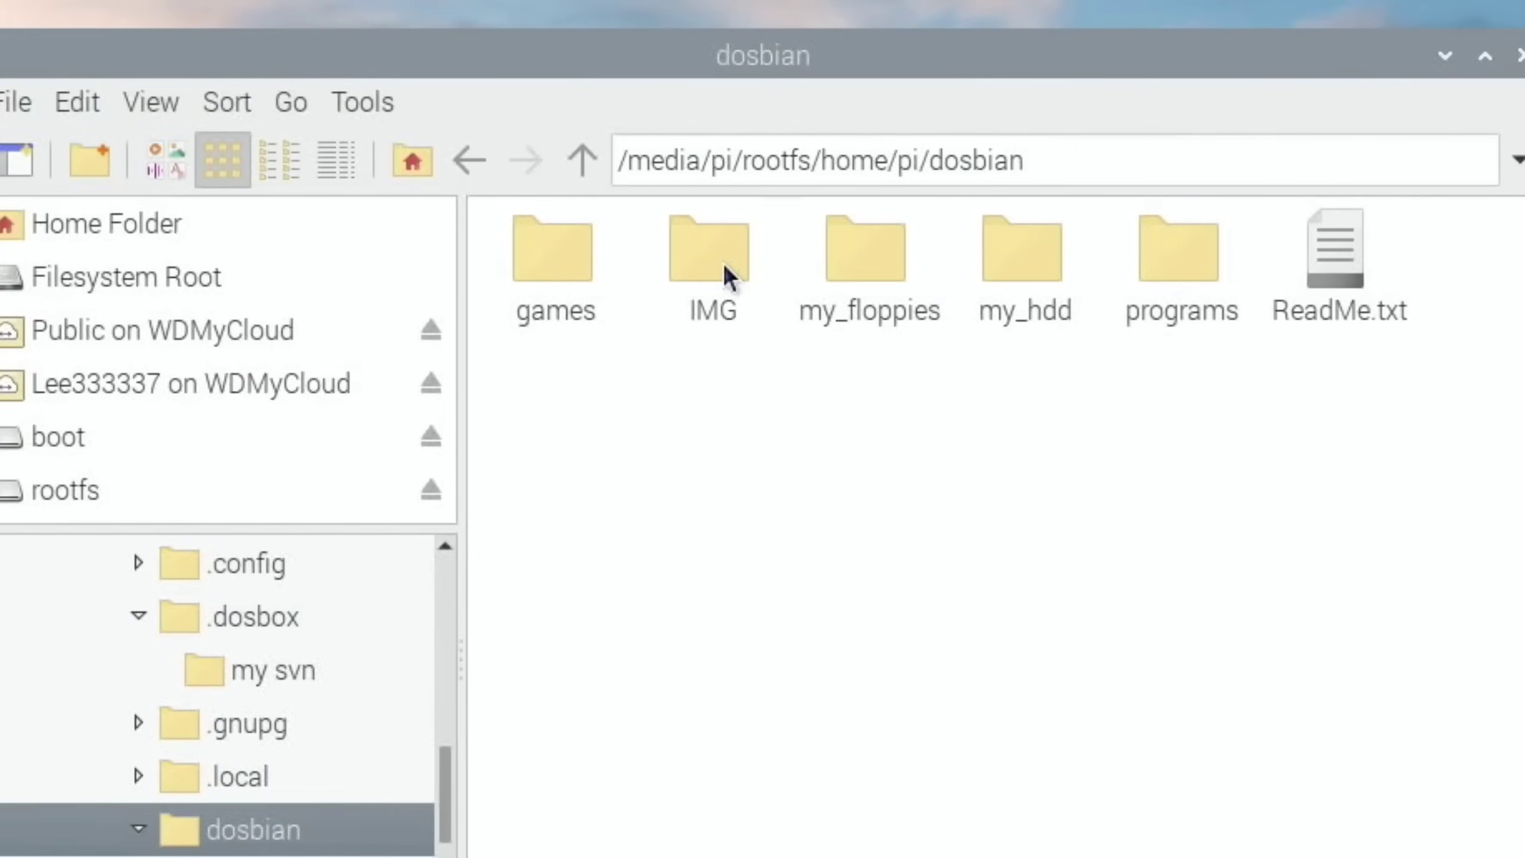
double_click(724, 266)
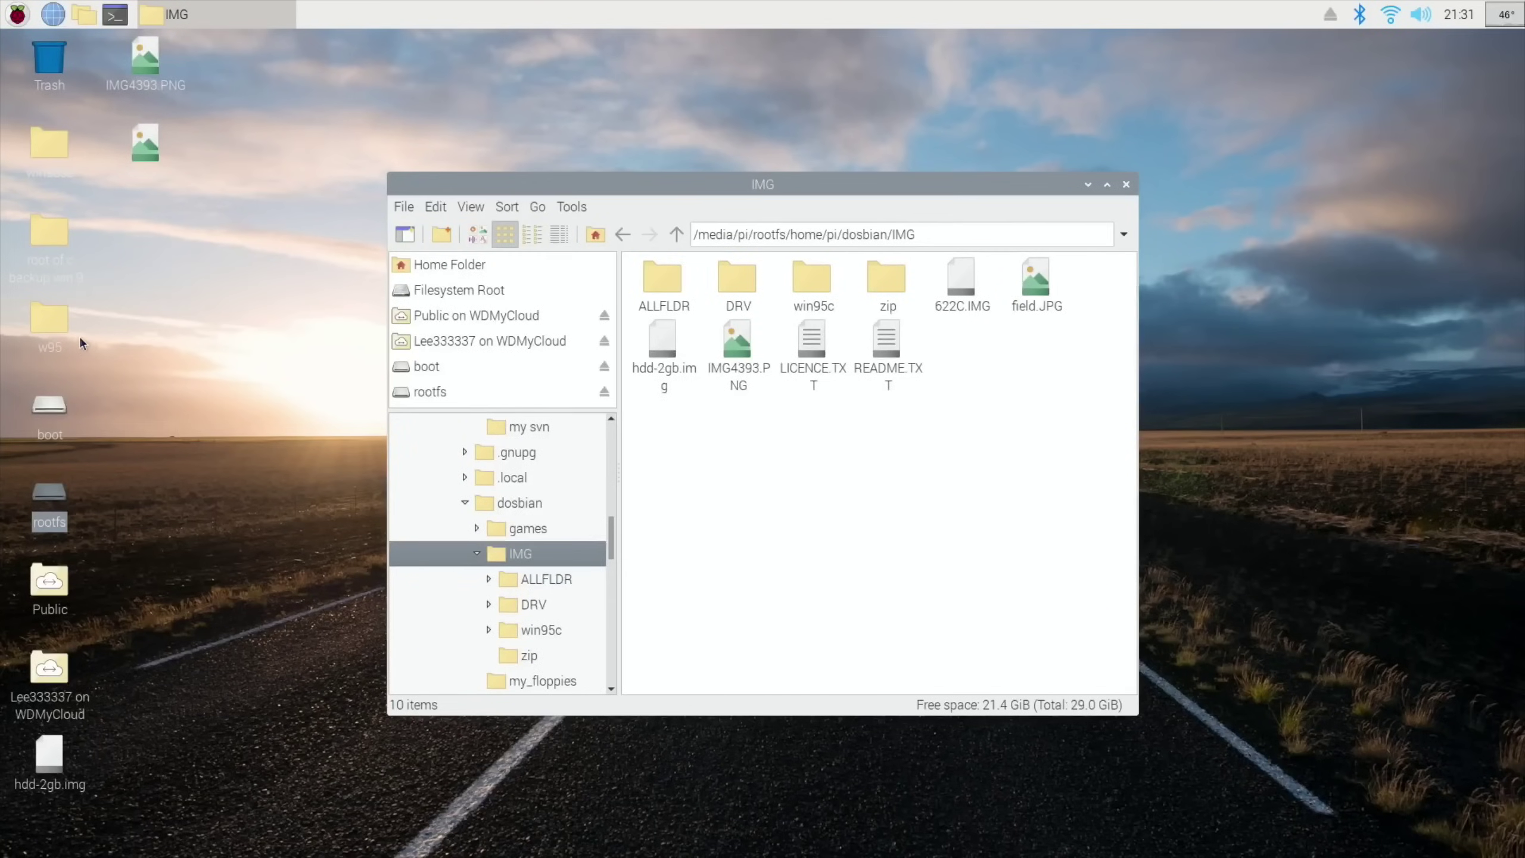
click(52, 327)
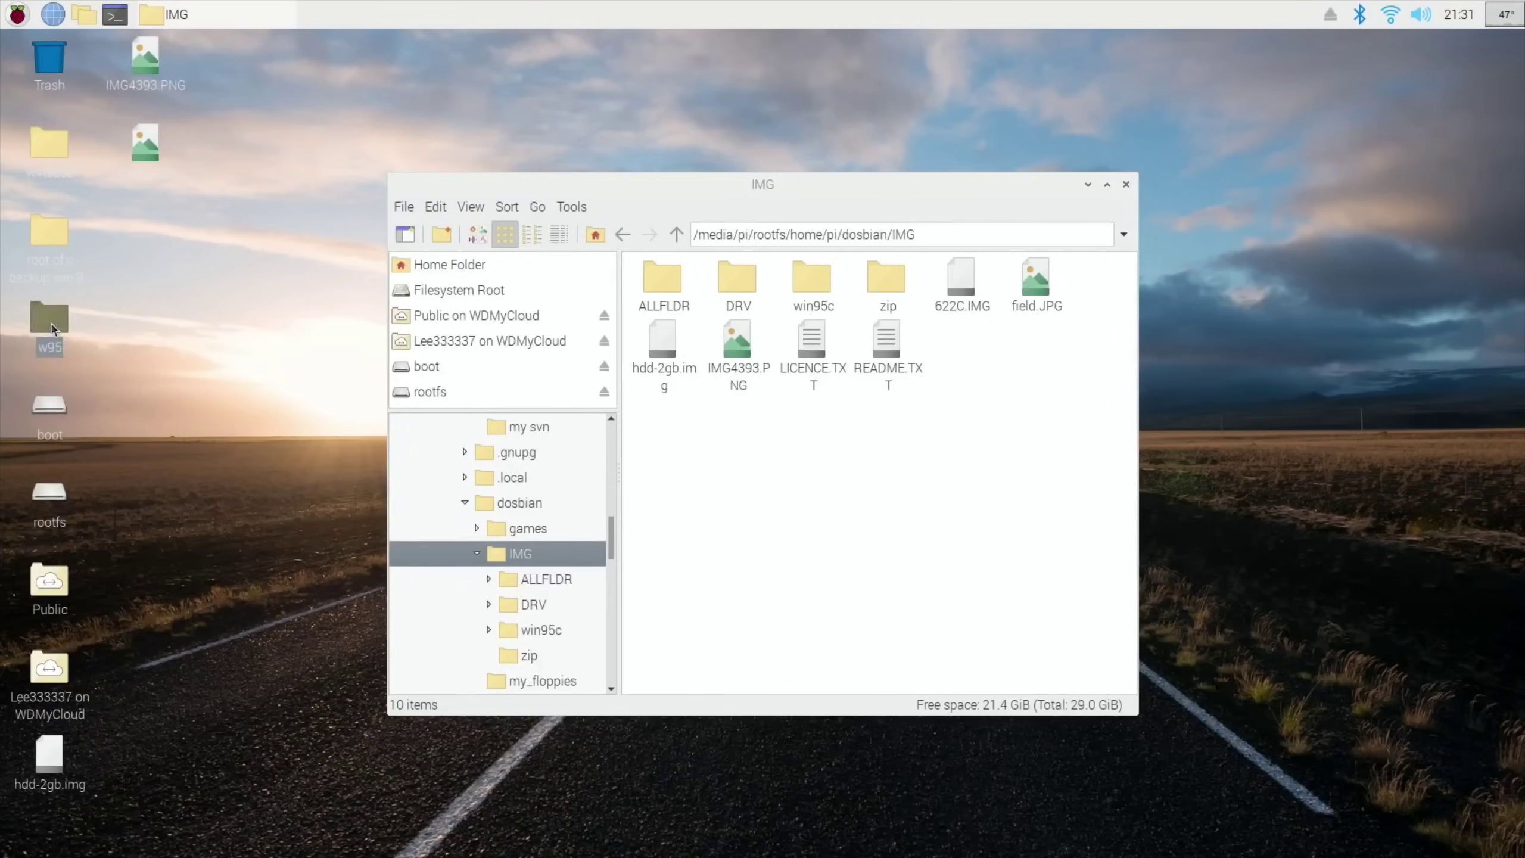
drag(52, 326, 817, 511)
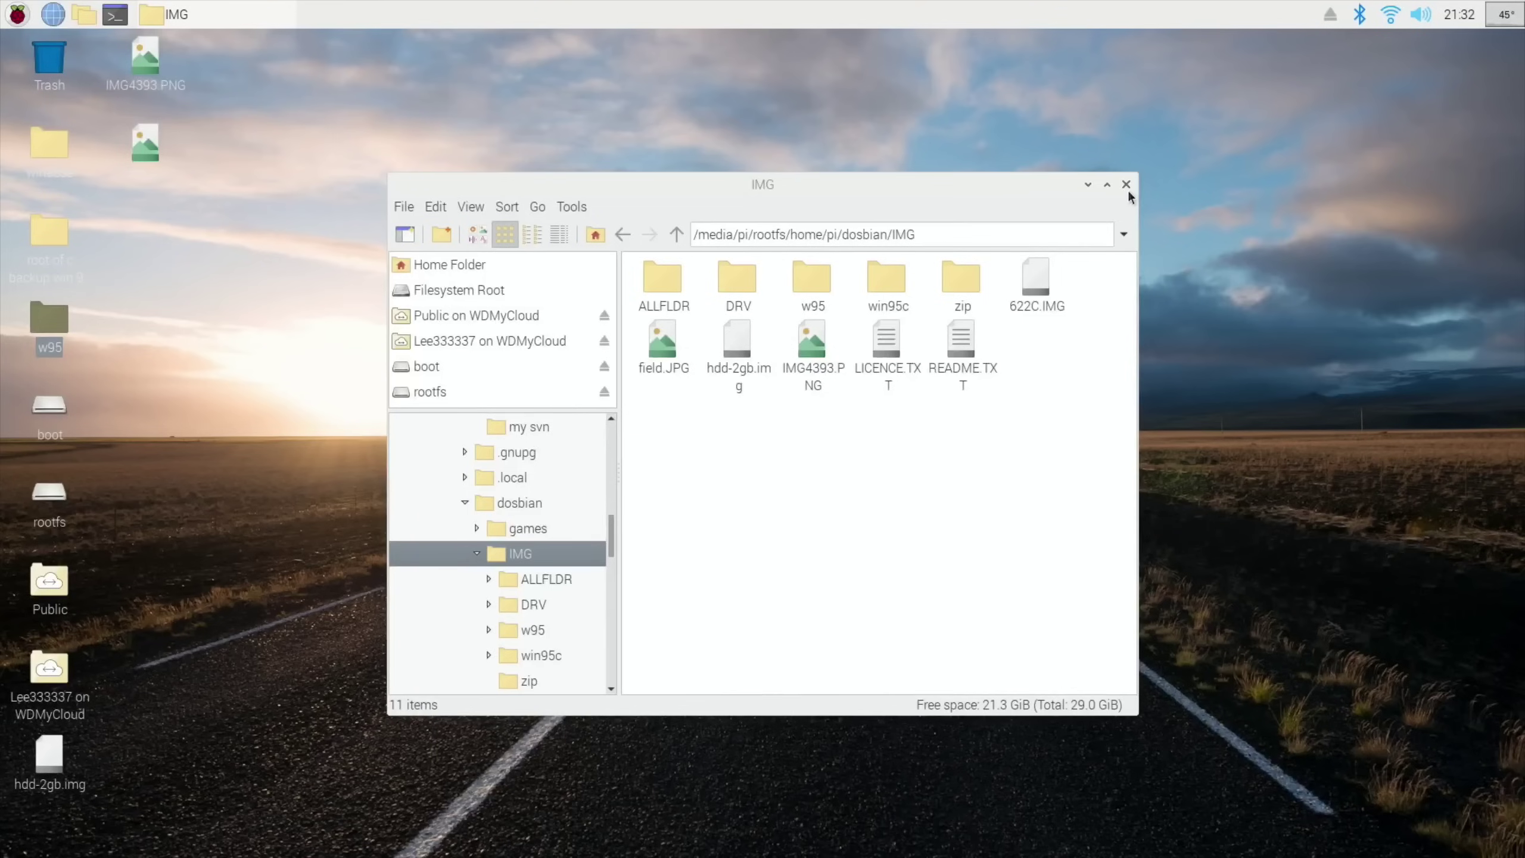
click(1126, 184)
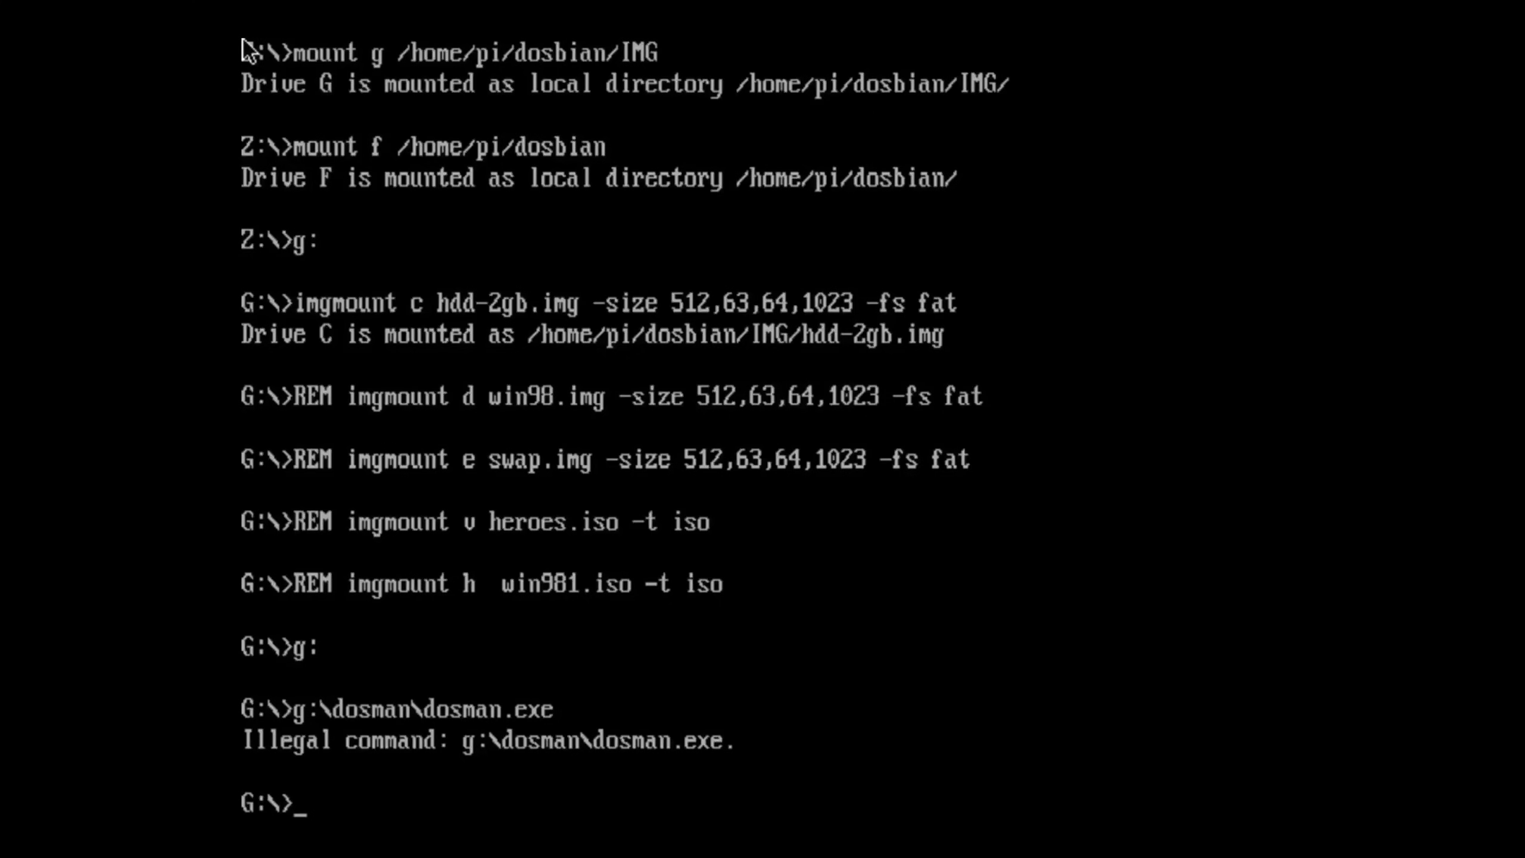
Switch to drive C in DOSBox, list its contents, and start nc from the NC directory.
text(:)
key(Return)
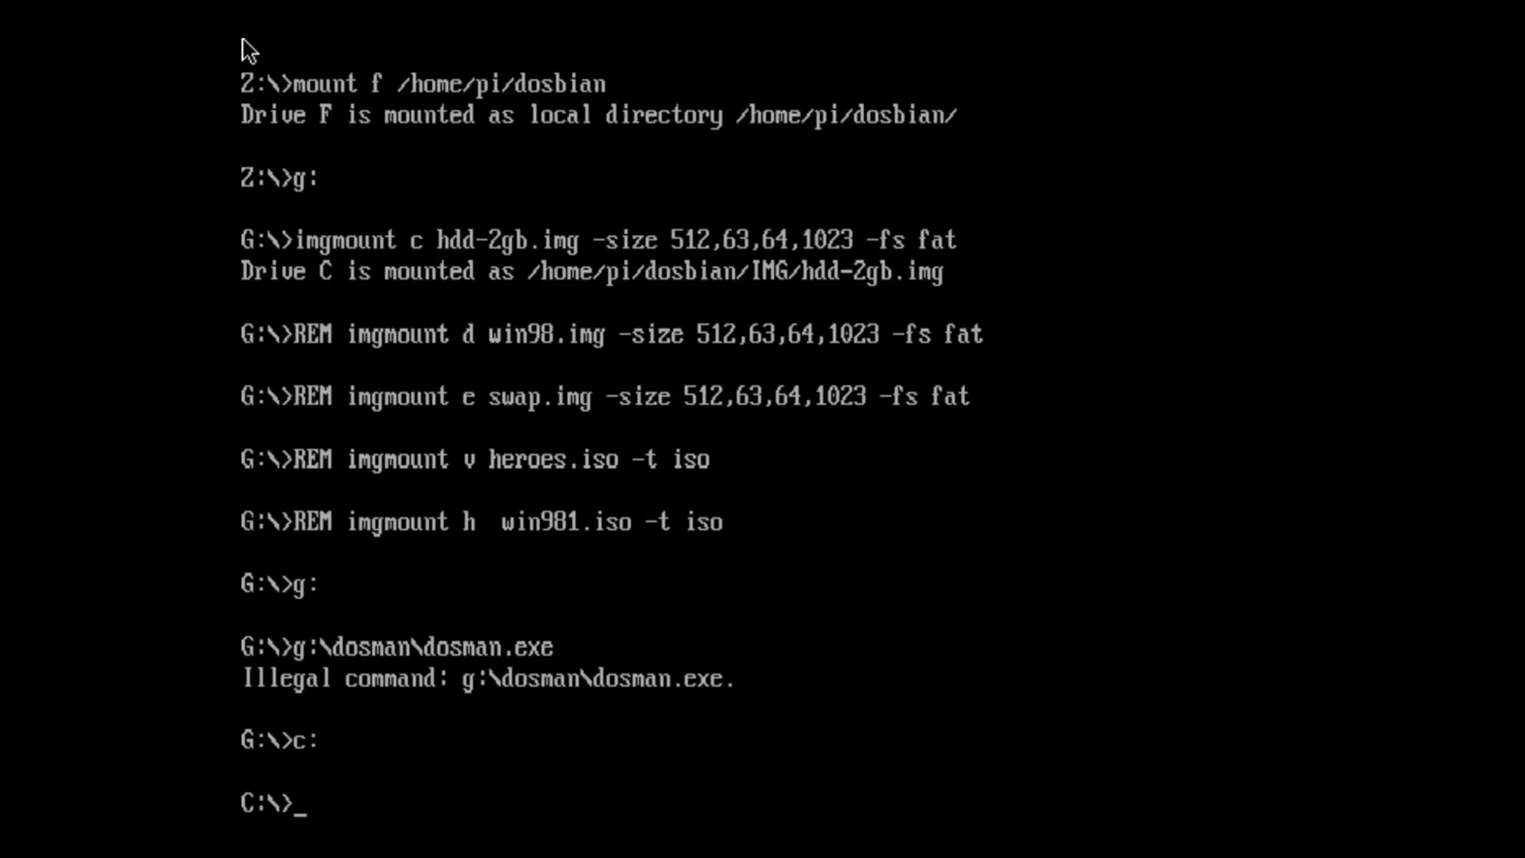
text(dir)
key(Return)
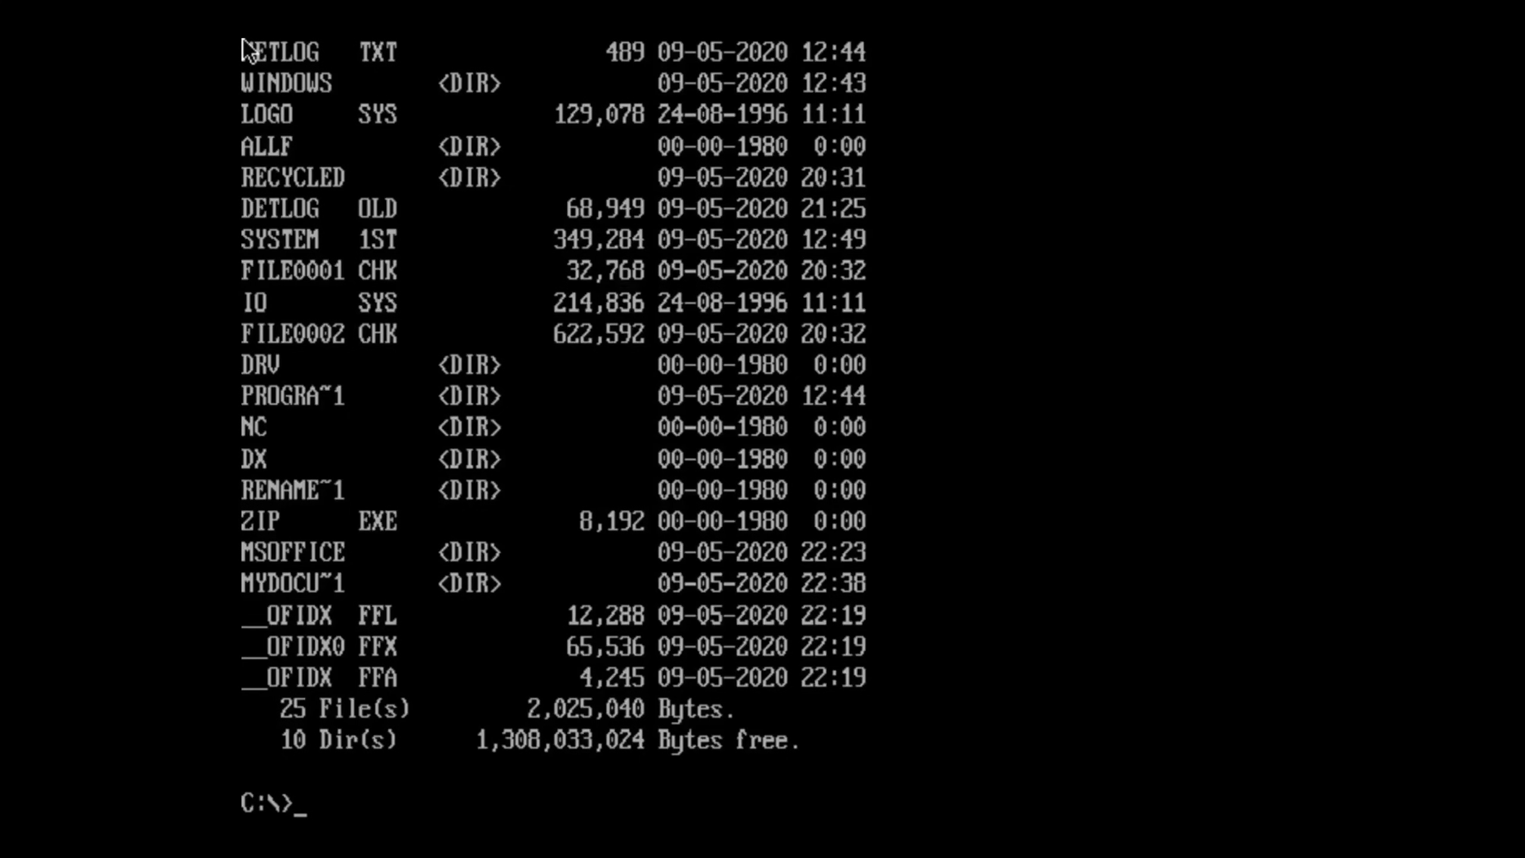
text(cd nc)
key(Return)
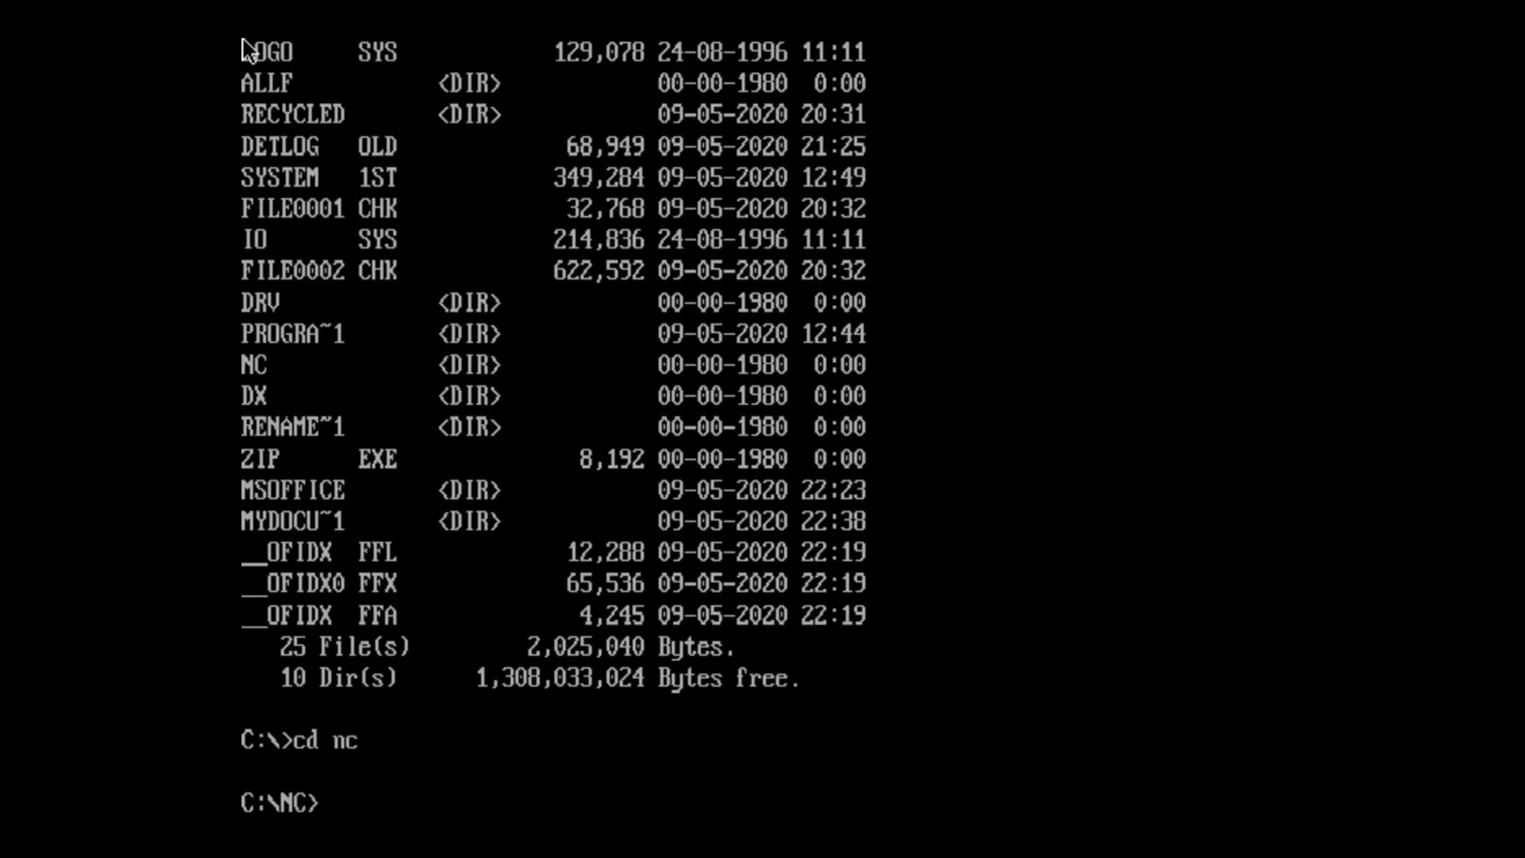
text(nc)
key(Return)
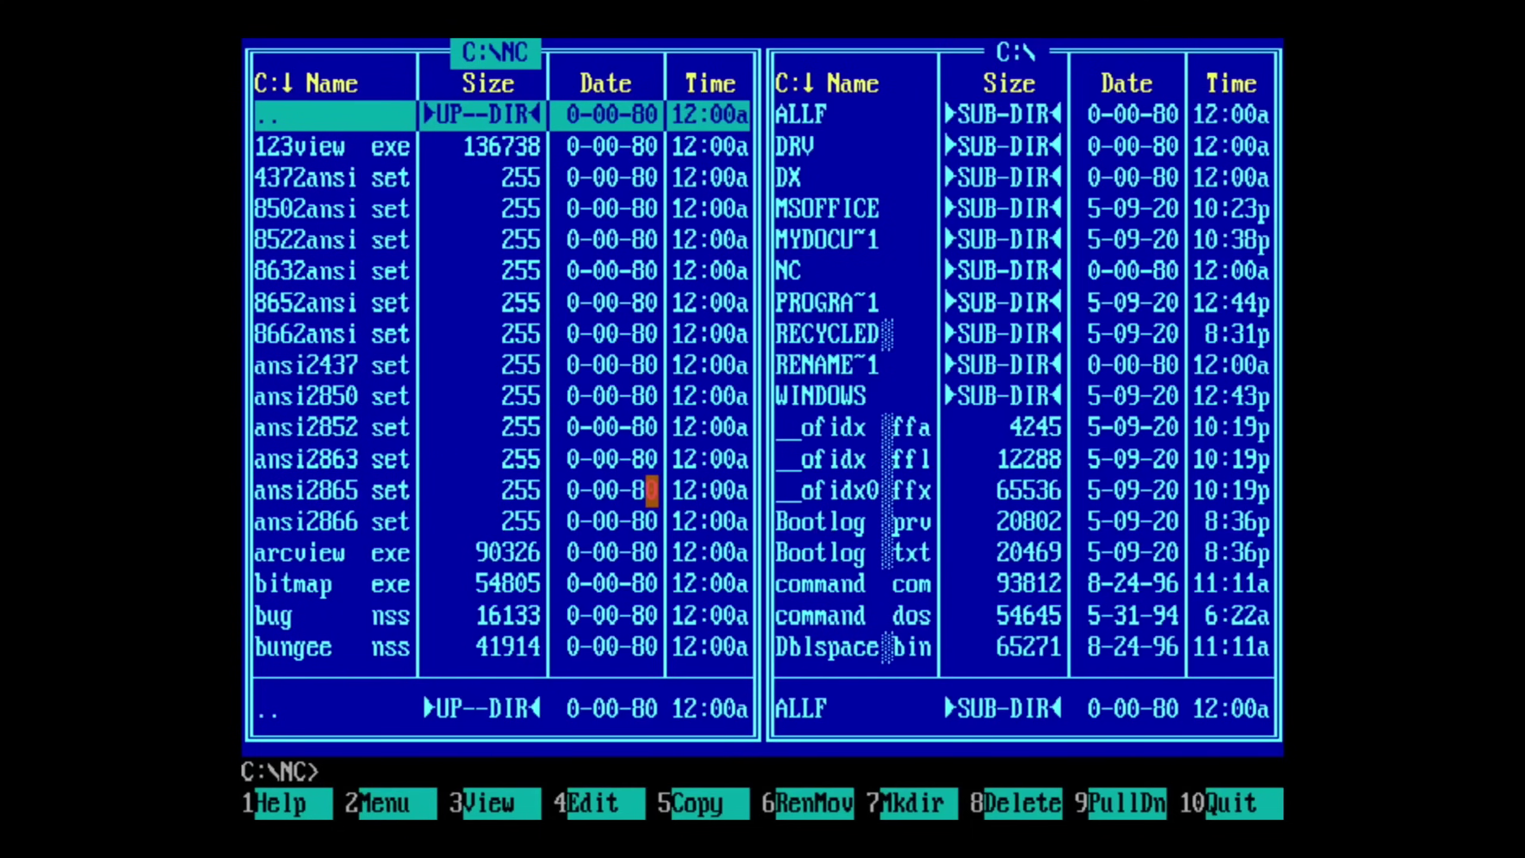
Copy the W95 folder from F:\IMG to C:\ALLF, including its subdirectories.
click(260, 84)
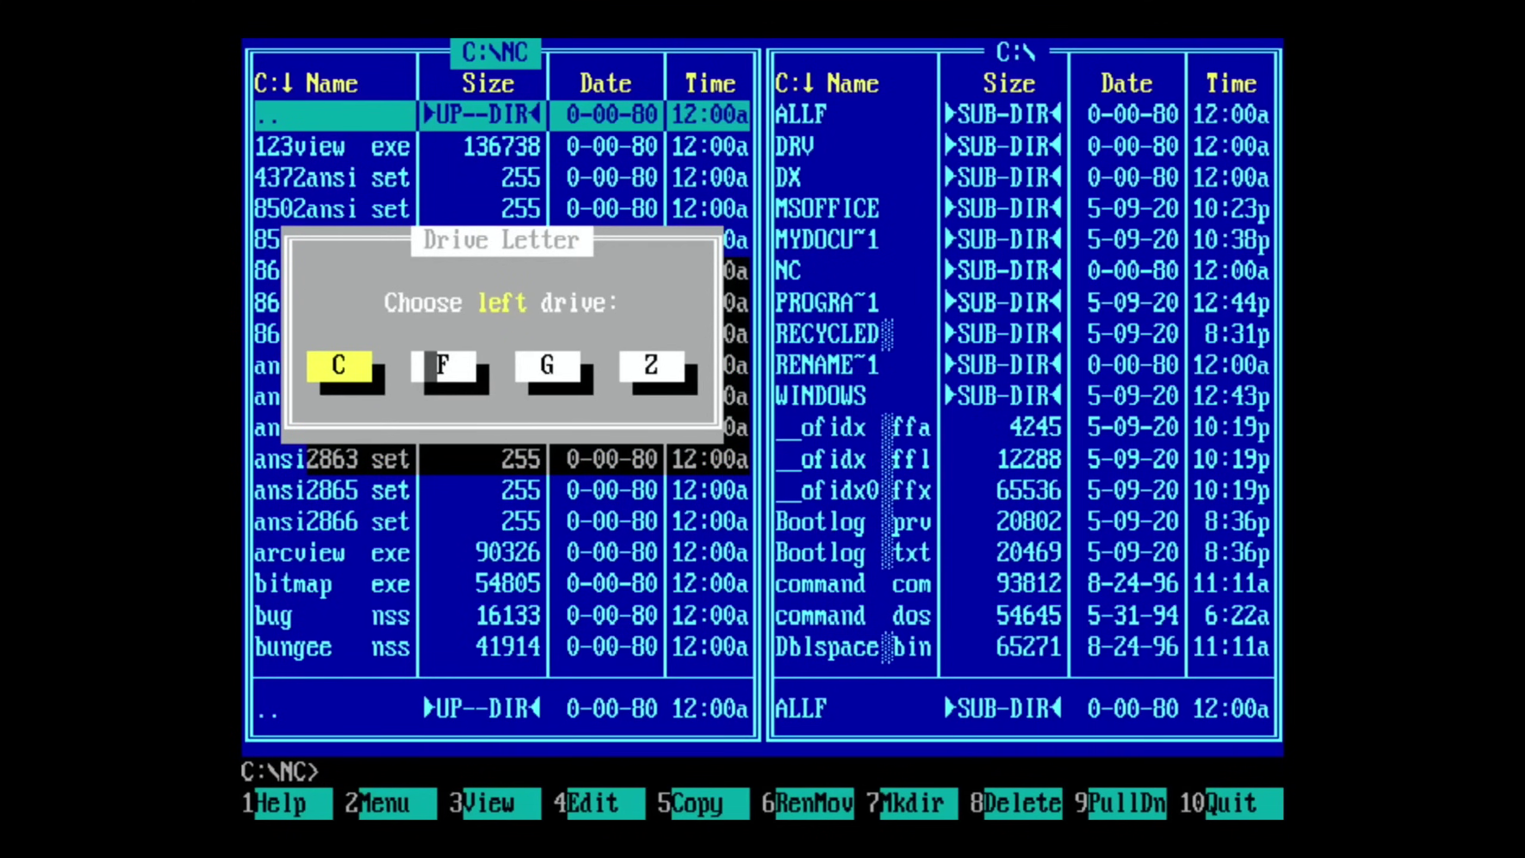
click(430, 366)
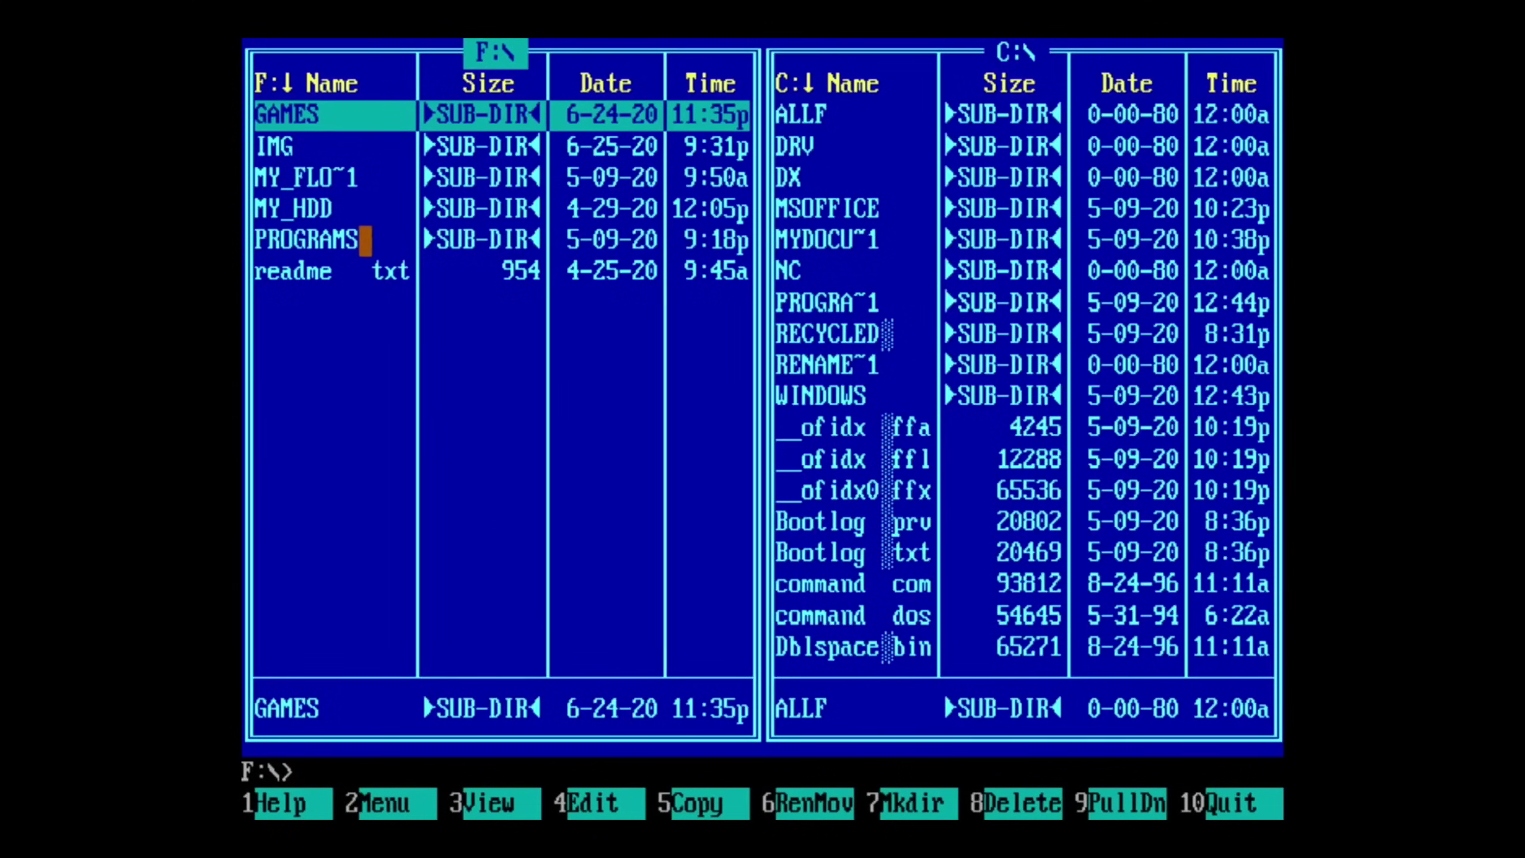
click(274, 146)
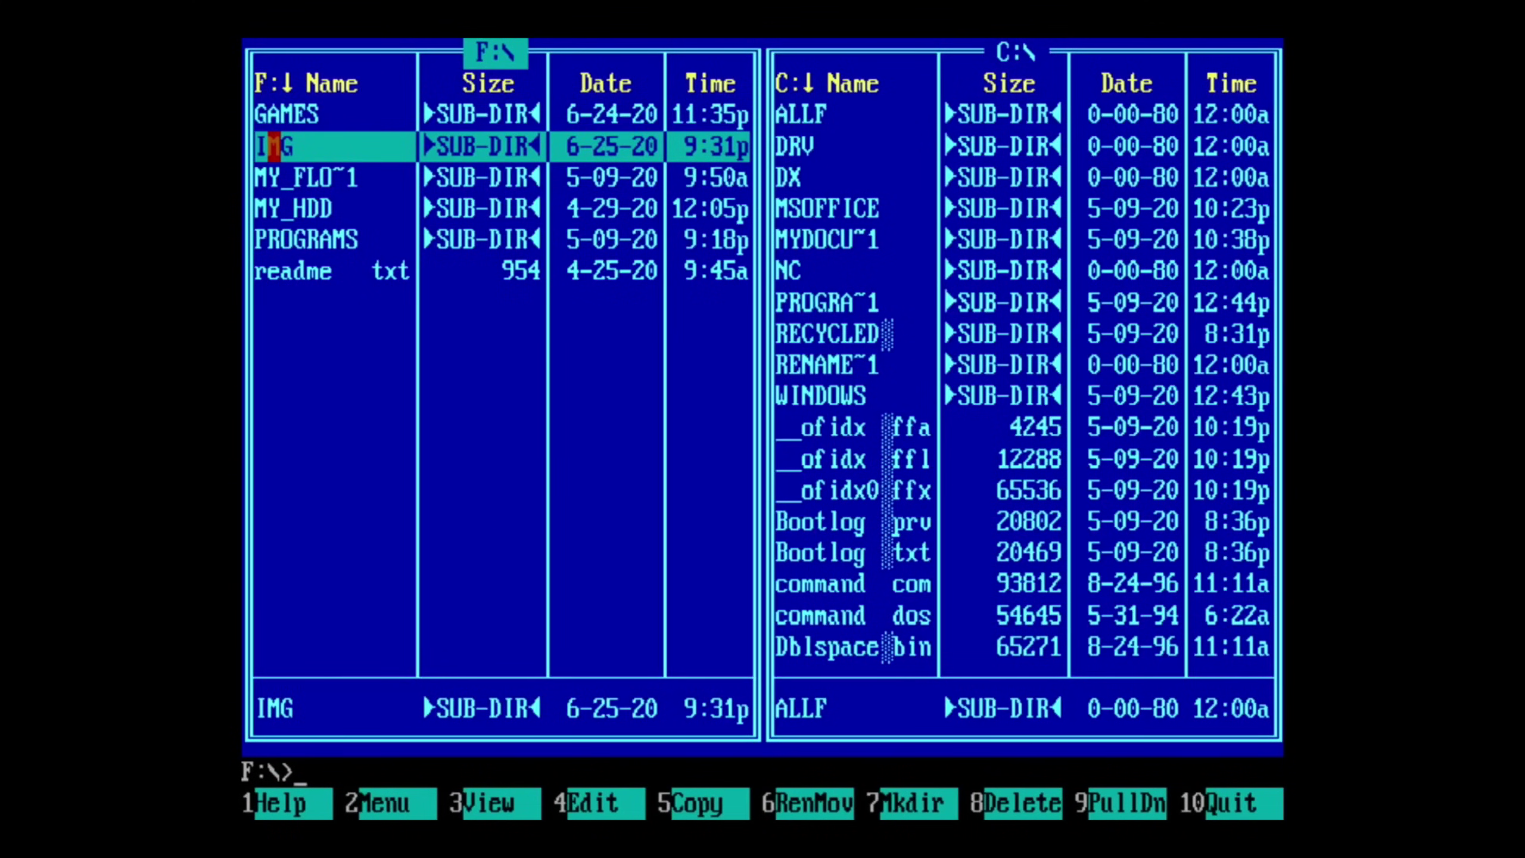
double_click(274, 146)
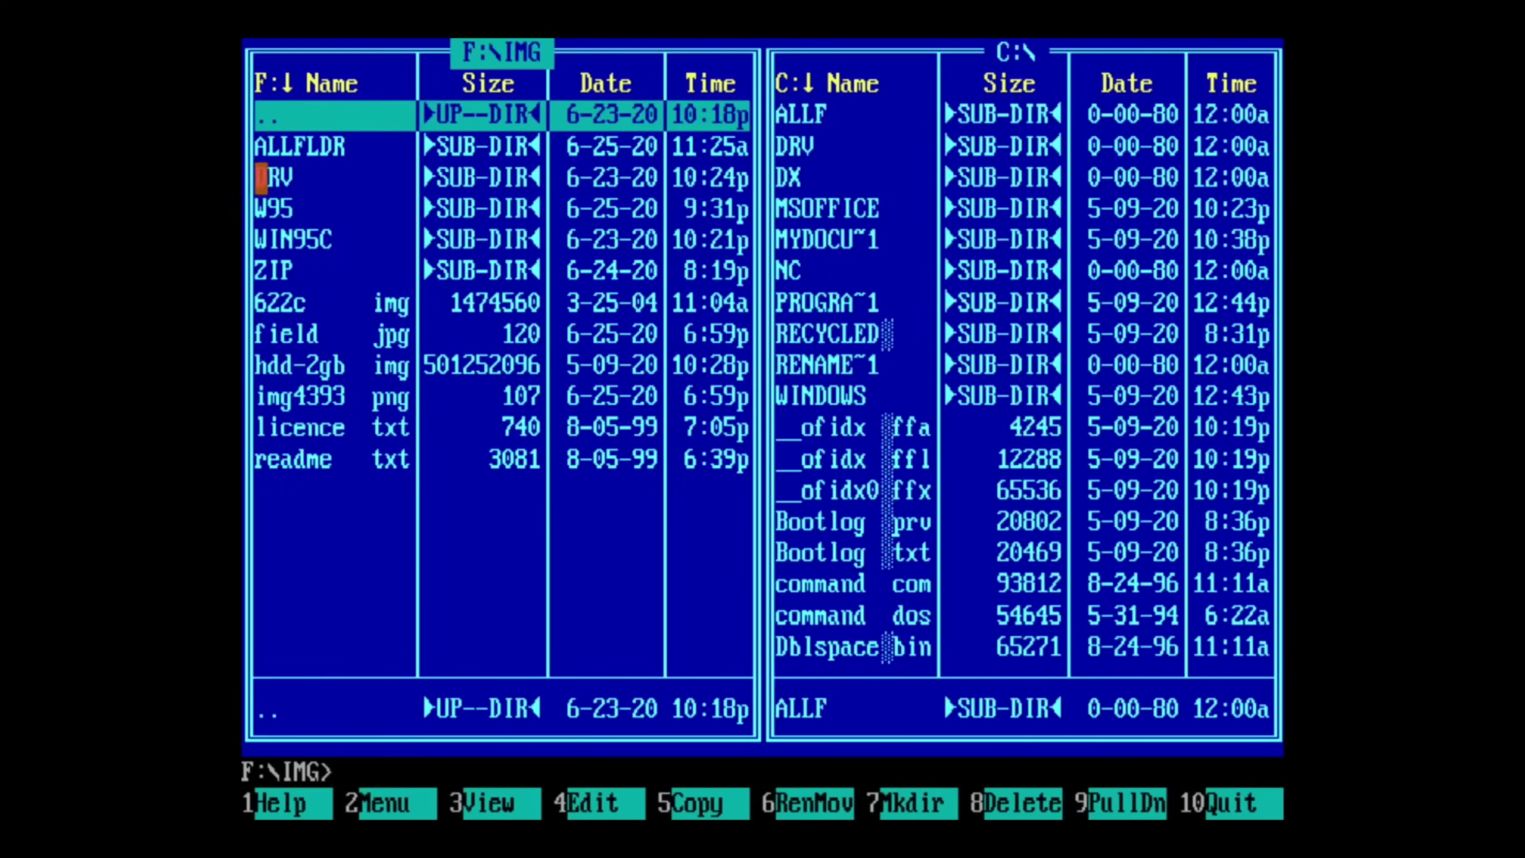
click(275, 209)
drag(274, 208, 796, 115)
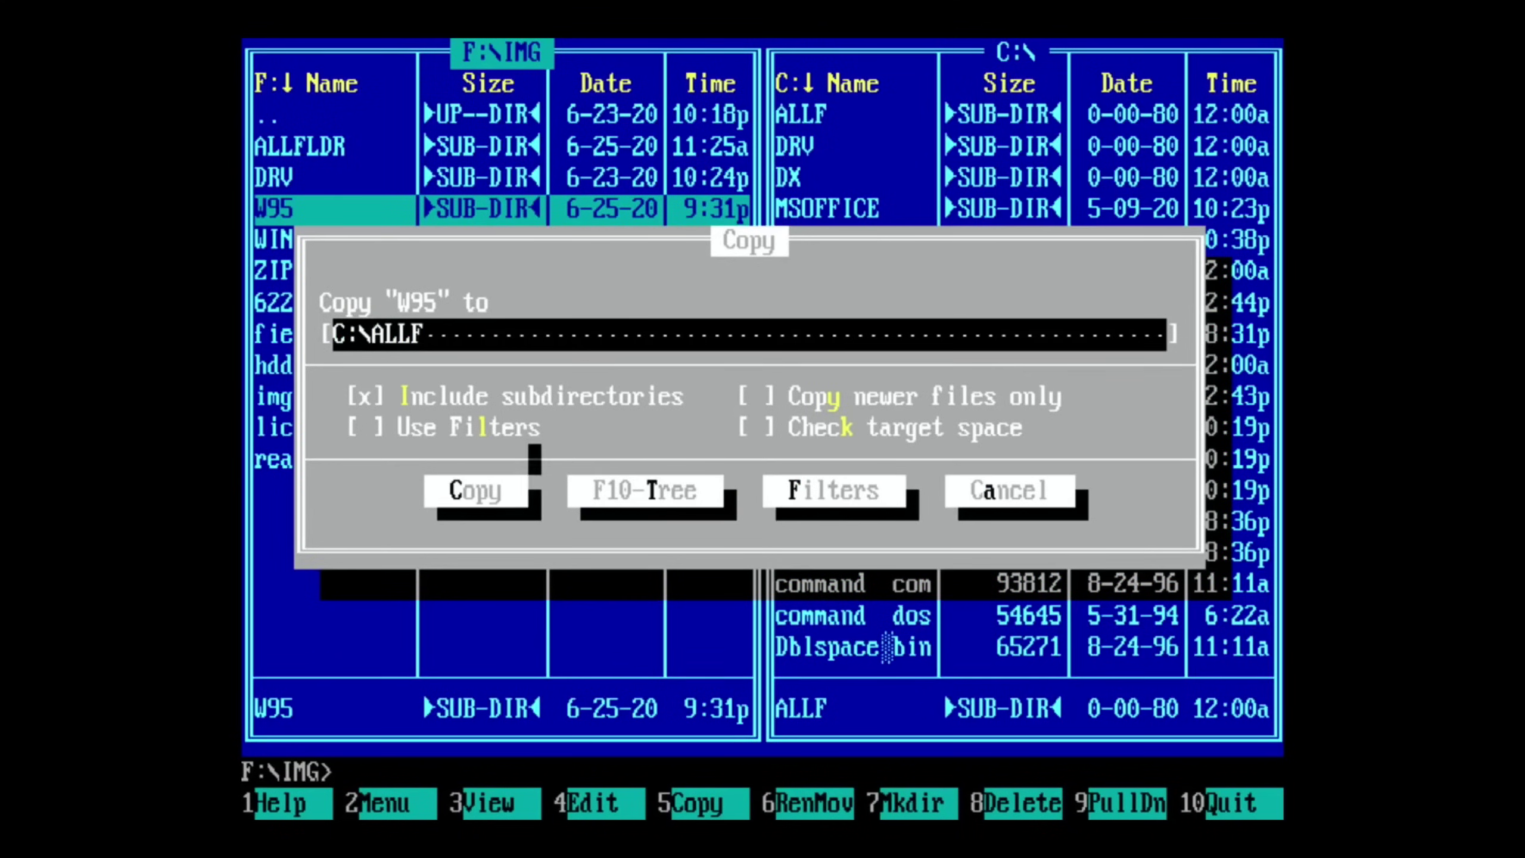
click(503, 491)
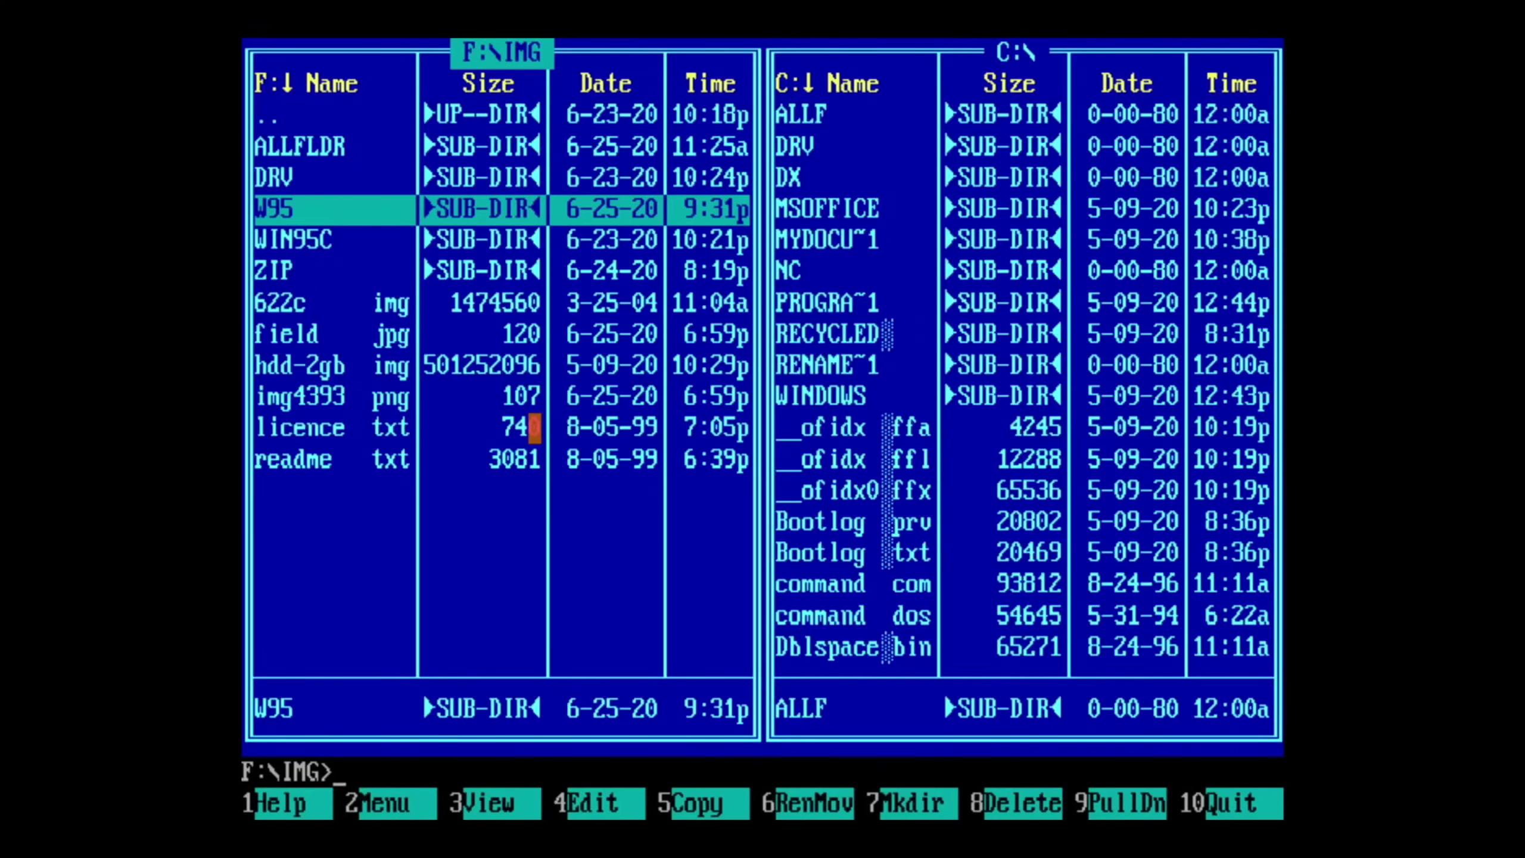
Quit the file commander and start Windows 95 from drive C with boot -l c.
key(F10)
key(Return)
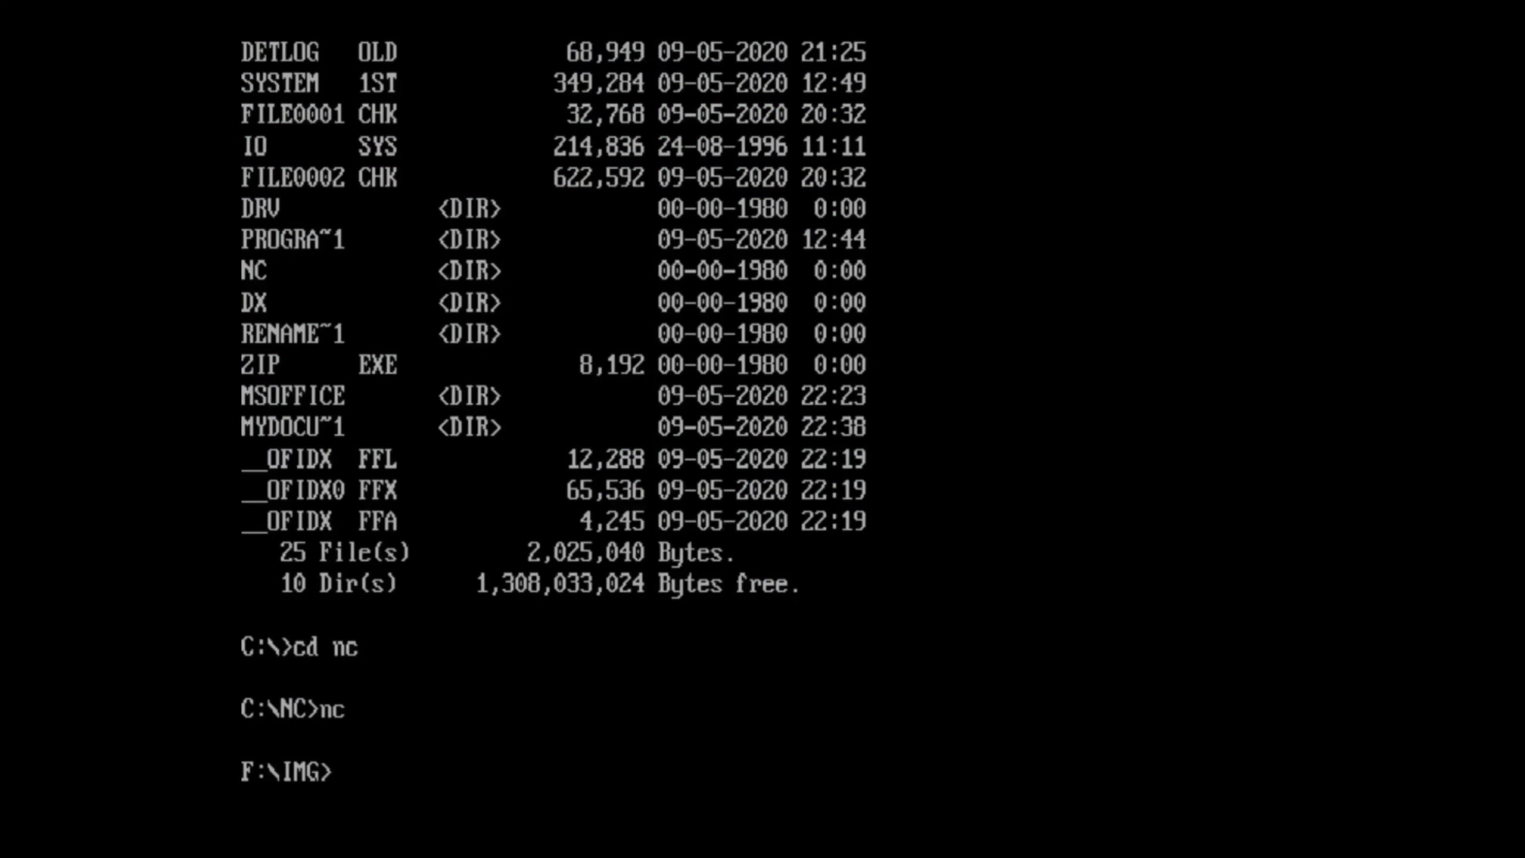
text(boot -l c)
key(Return)
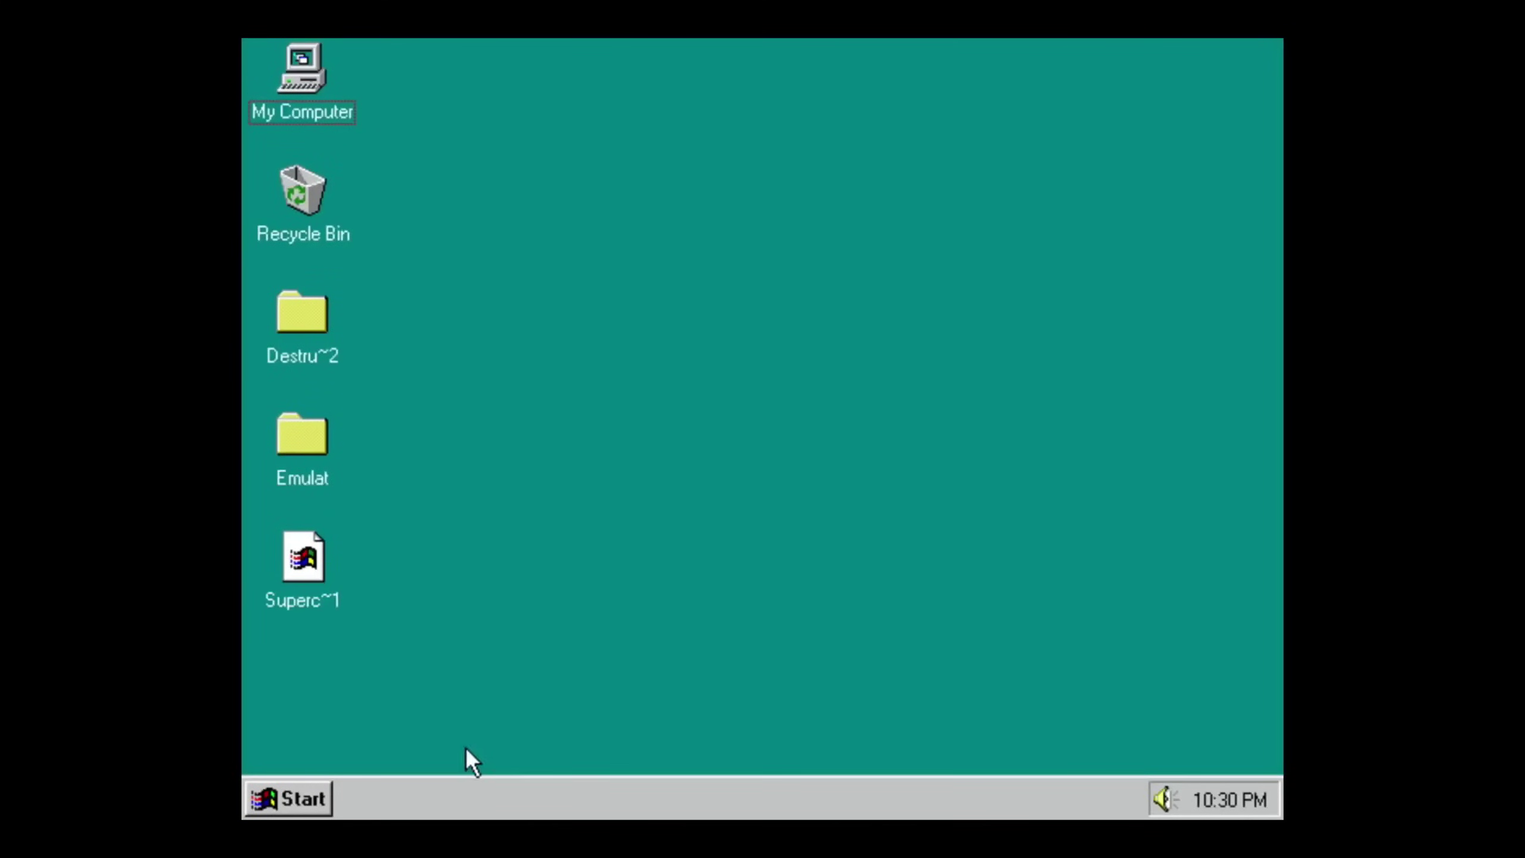
Open the copied W95 folder inside the Allf folder on drive C.
double_click(301, 66)
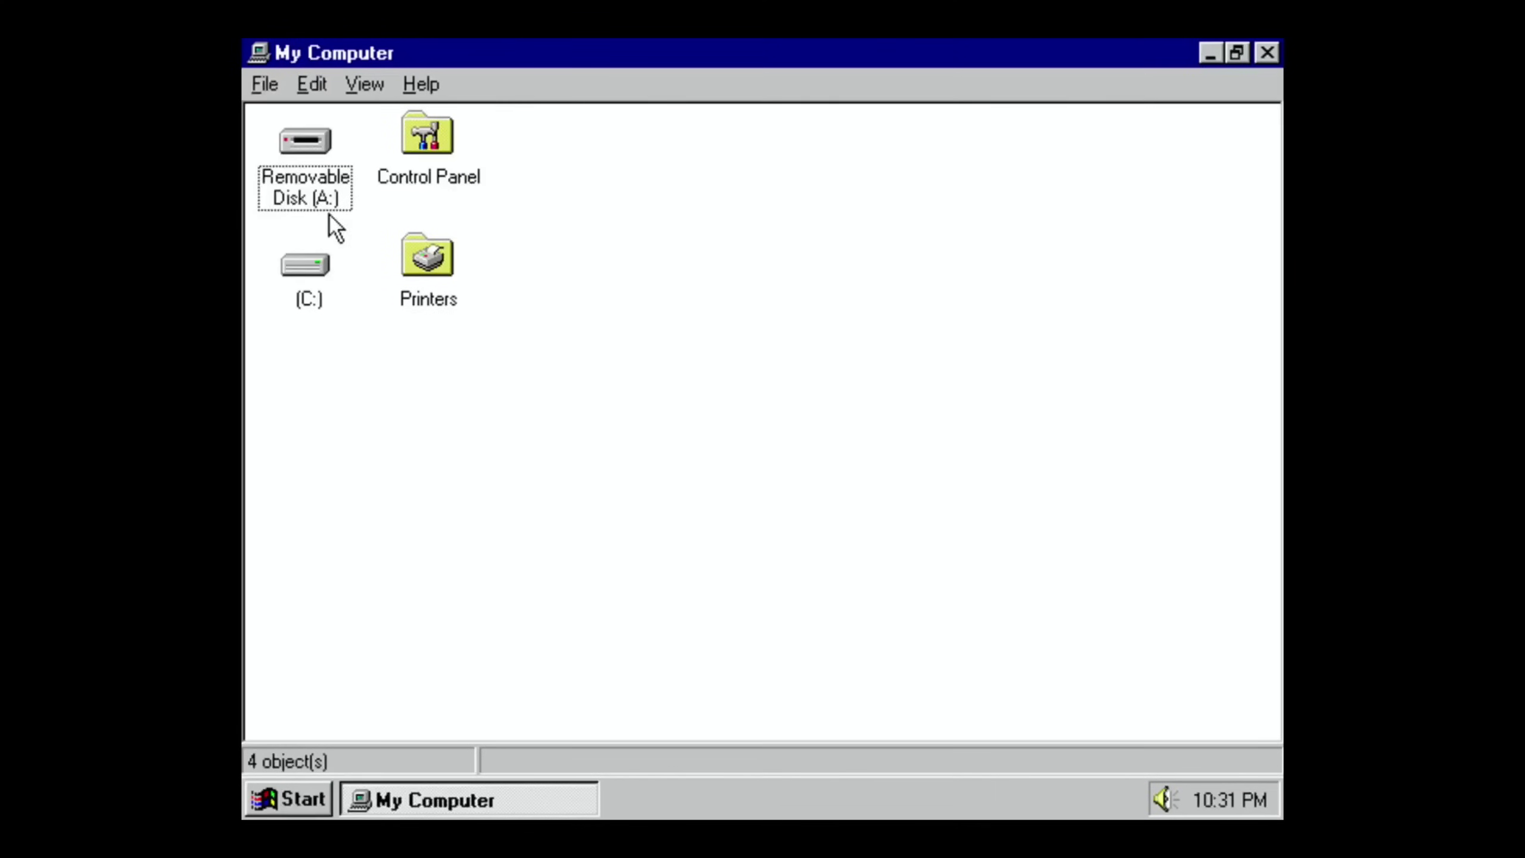
double_click(305, 264)
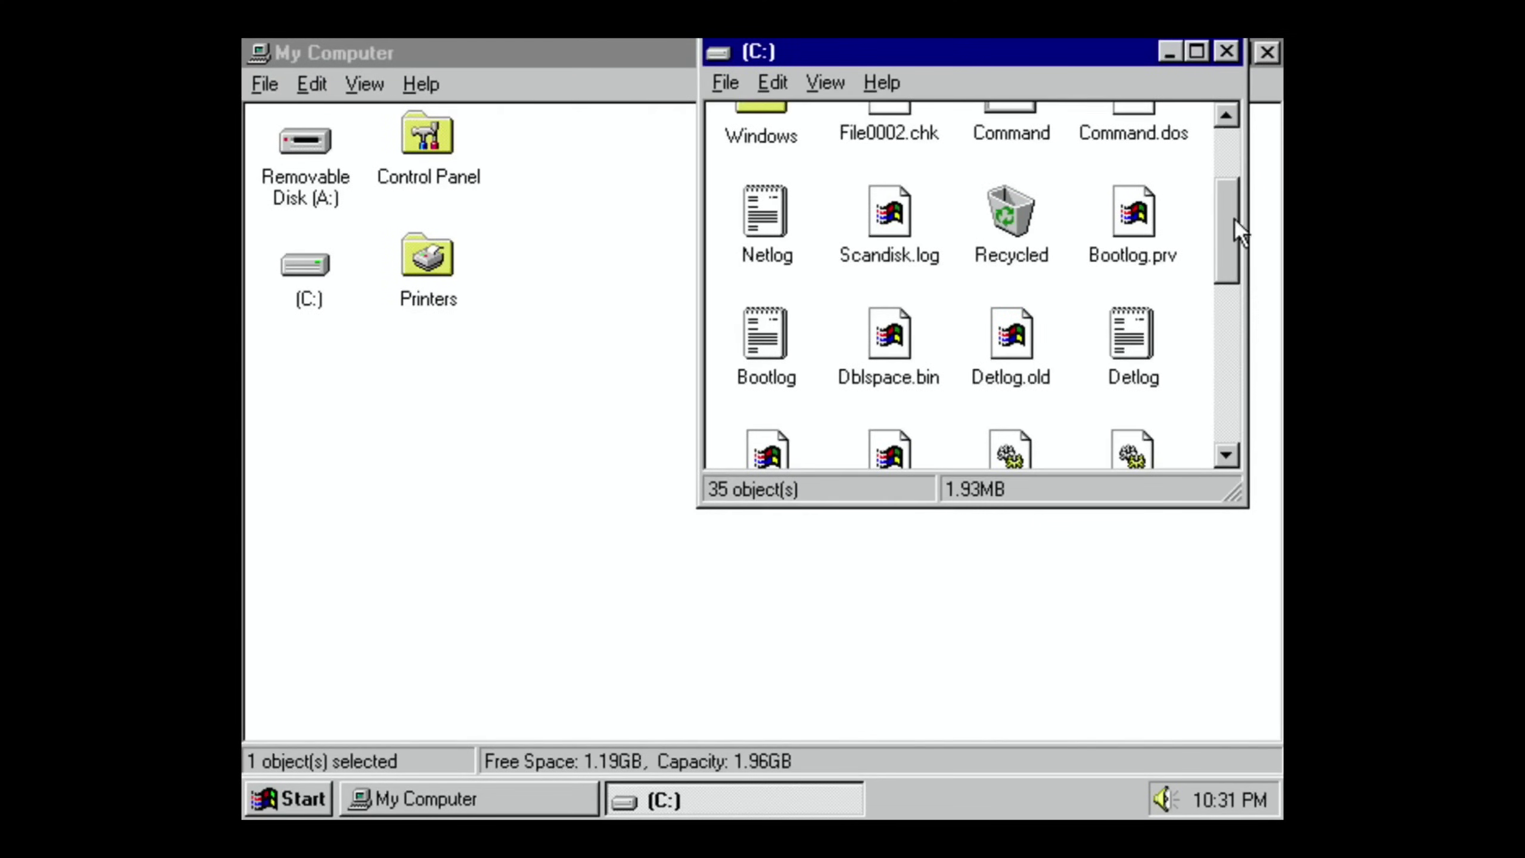
drag(1232, 224, 1238, 128)
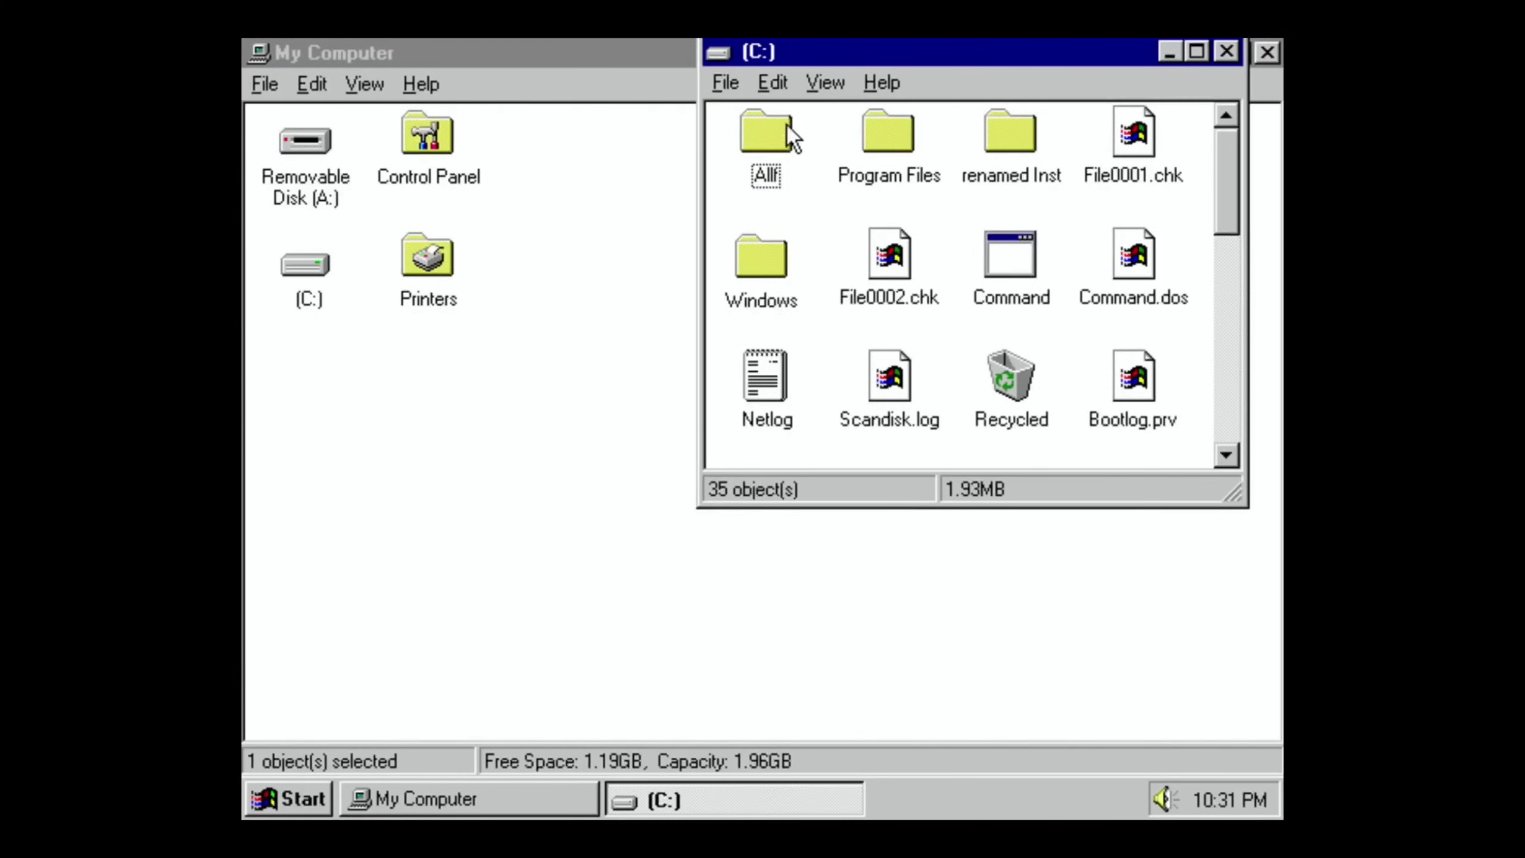
double_click(772, 133)
drag(447, 397, 697, 331)
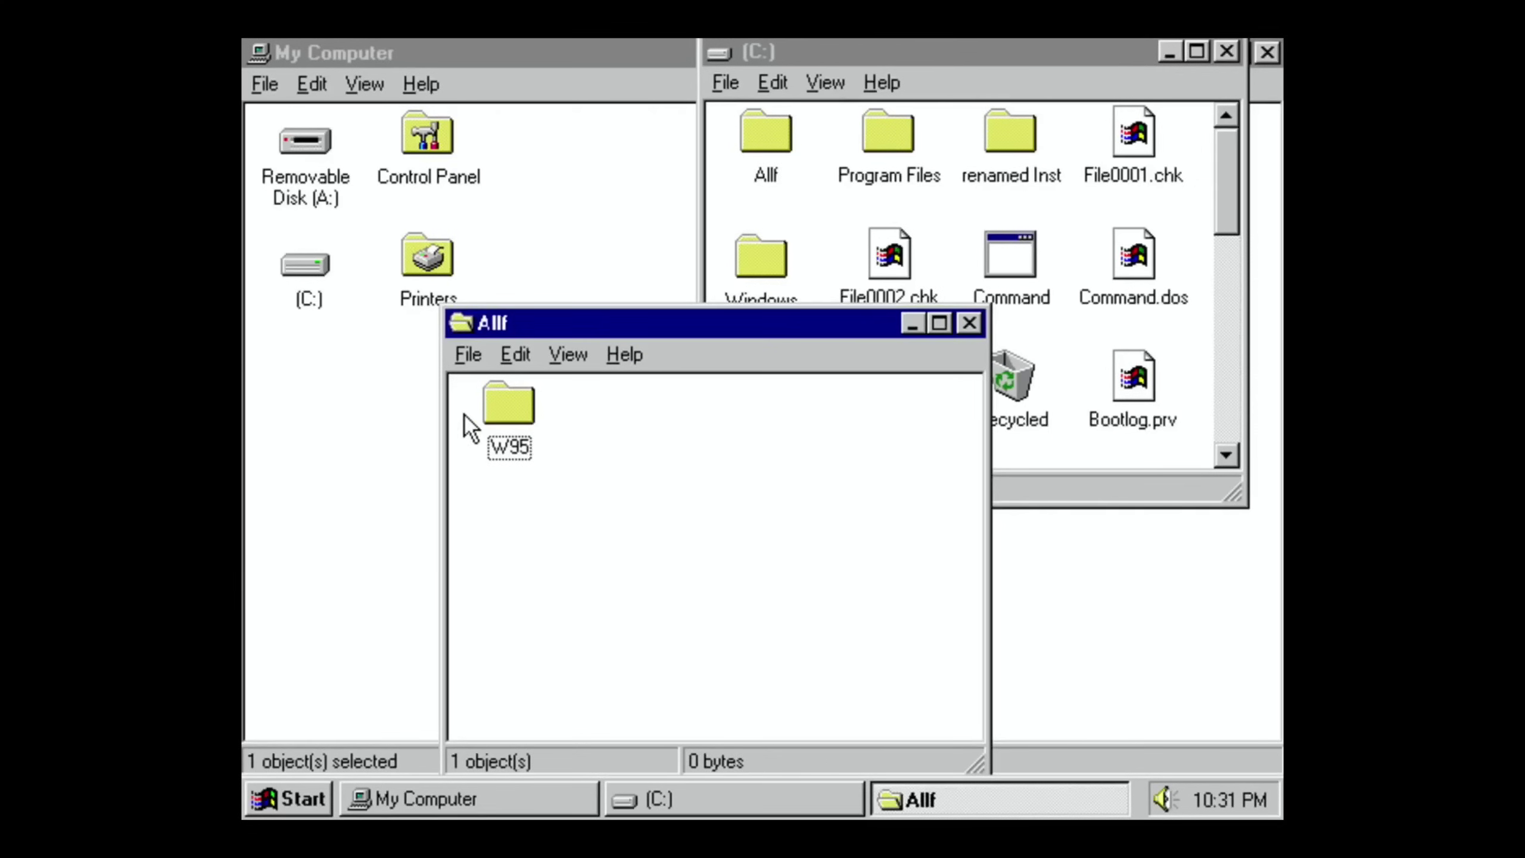
double_click(488, 403)
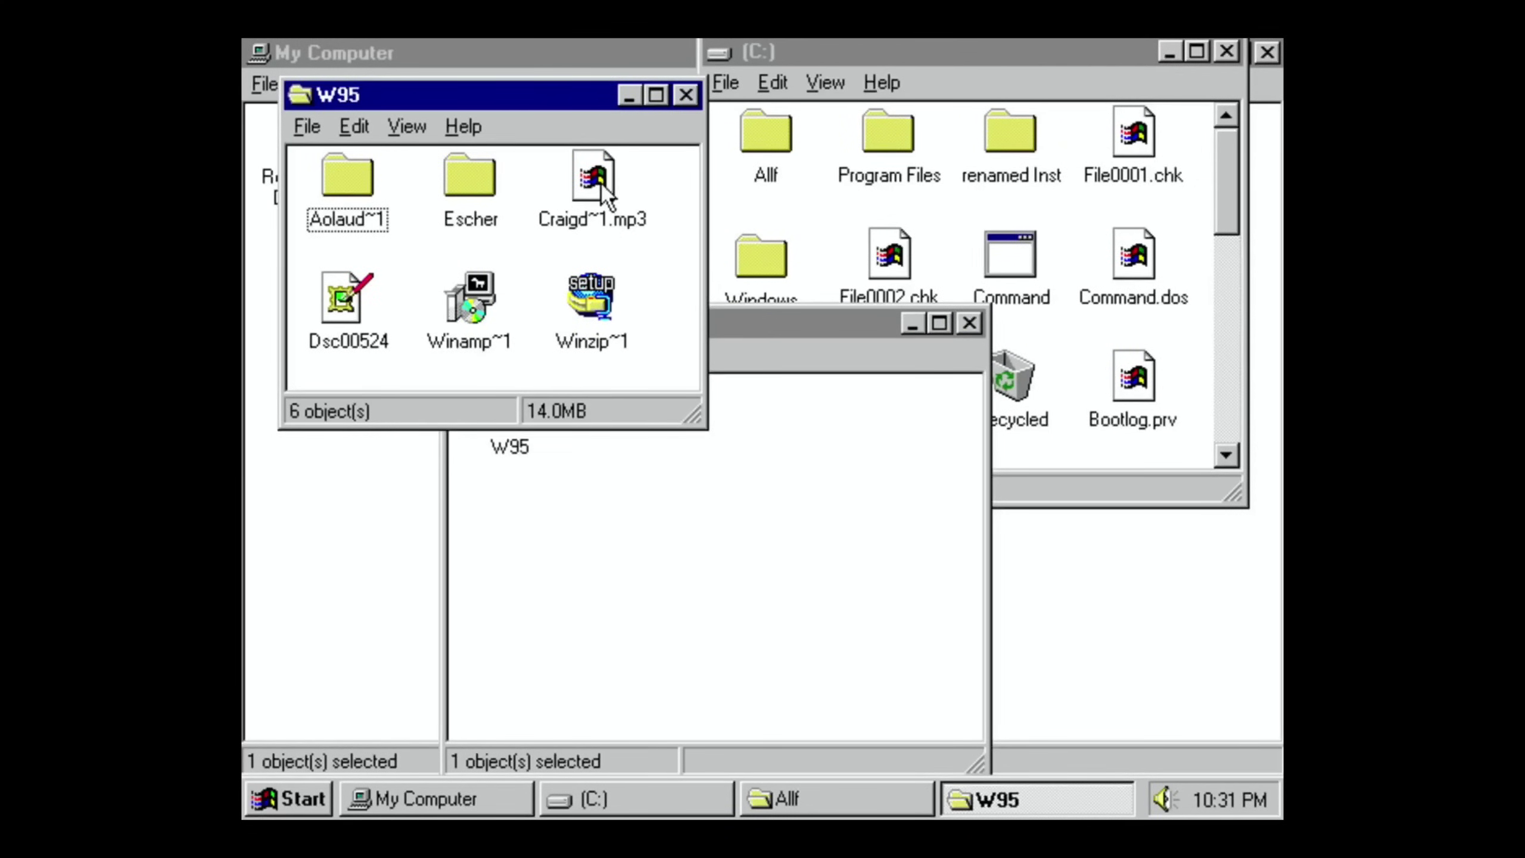
Try to play the MP3 file in W95 with mplayer as its permanent program, and dismiss the player.
click(604, 187)
right_click(604, 186)
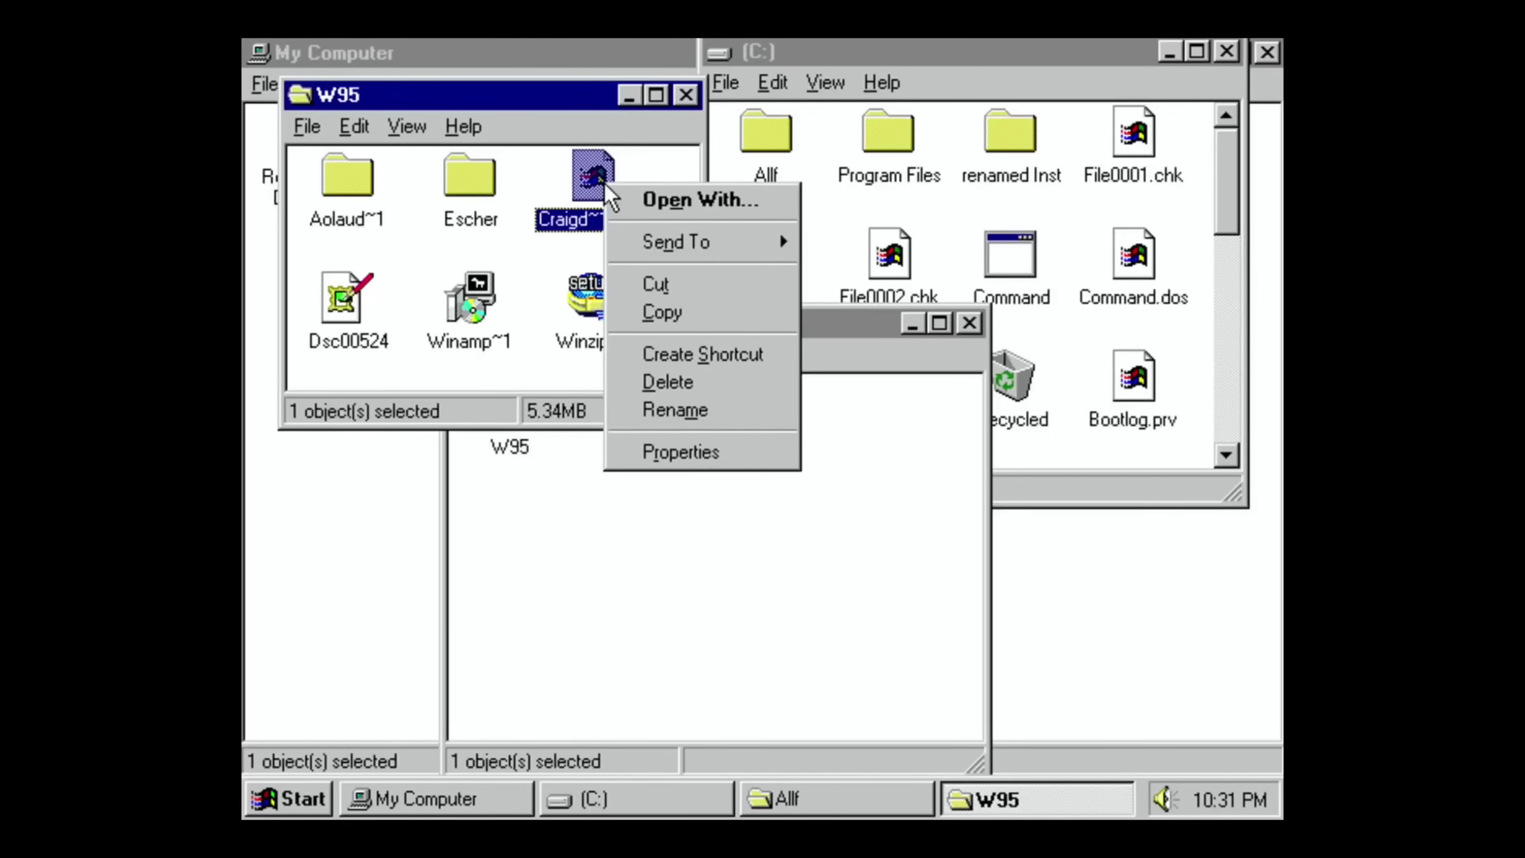
click(666, 201)
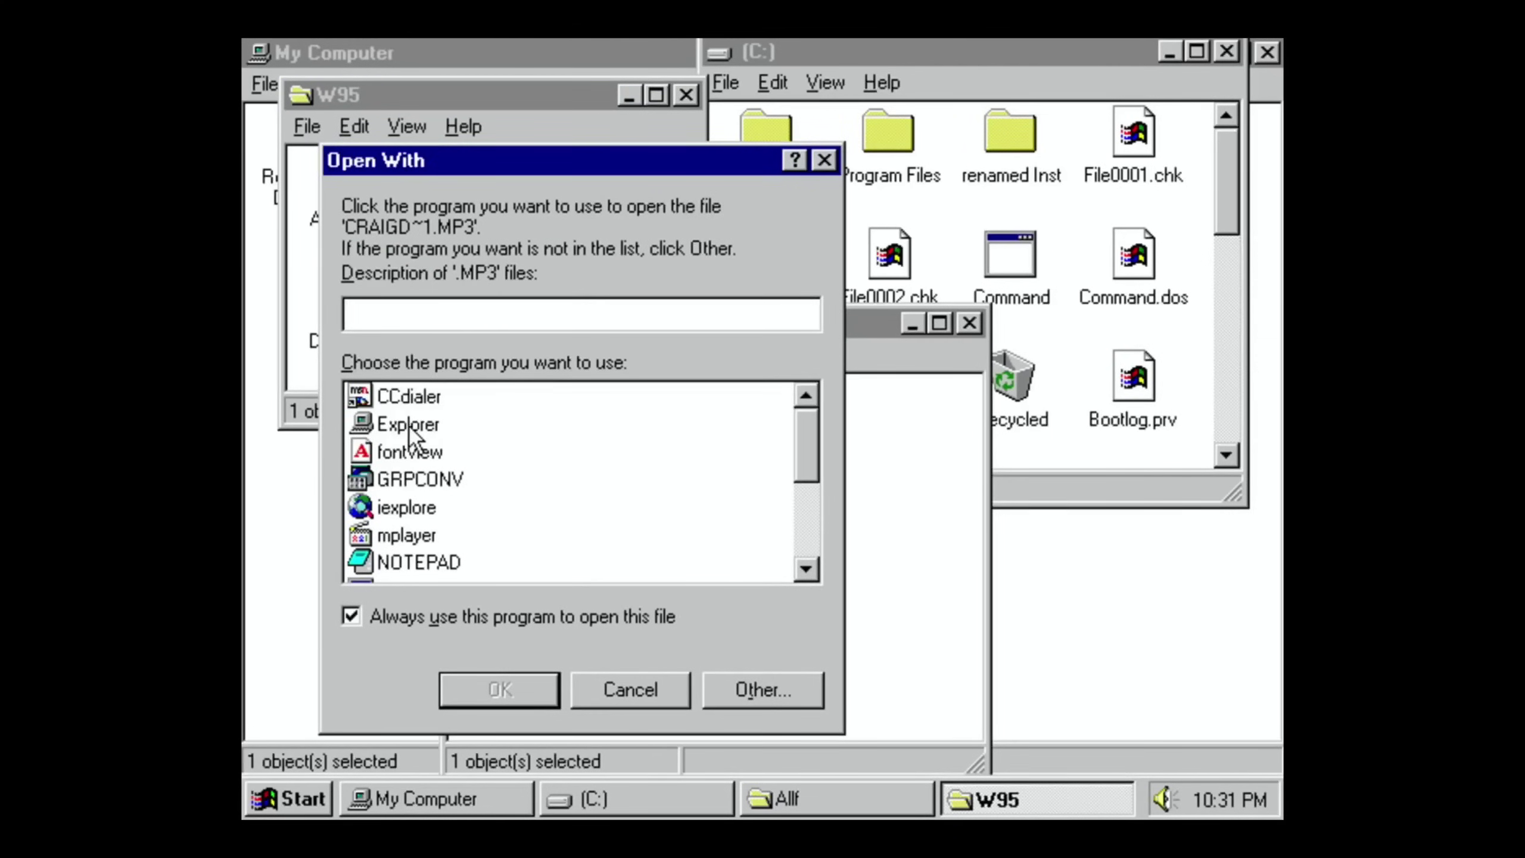
click(410, 531)
click(474, 690)
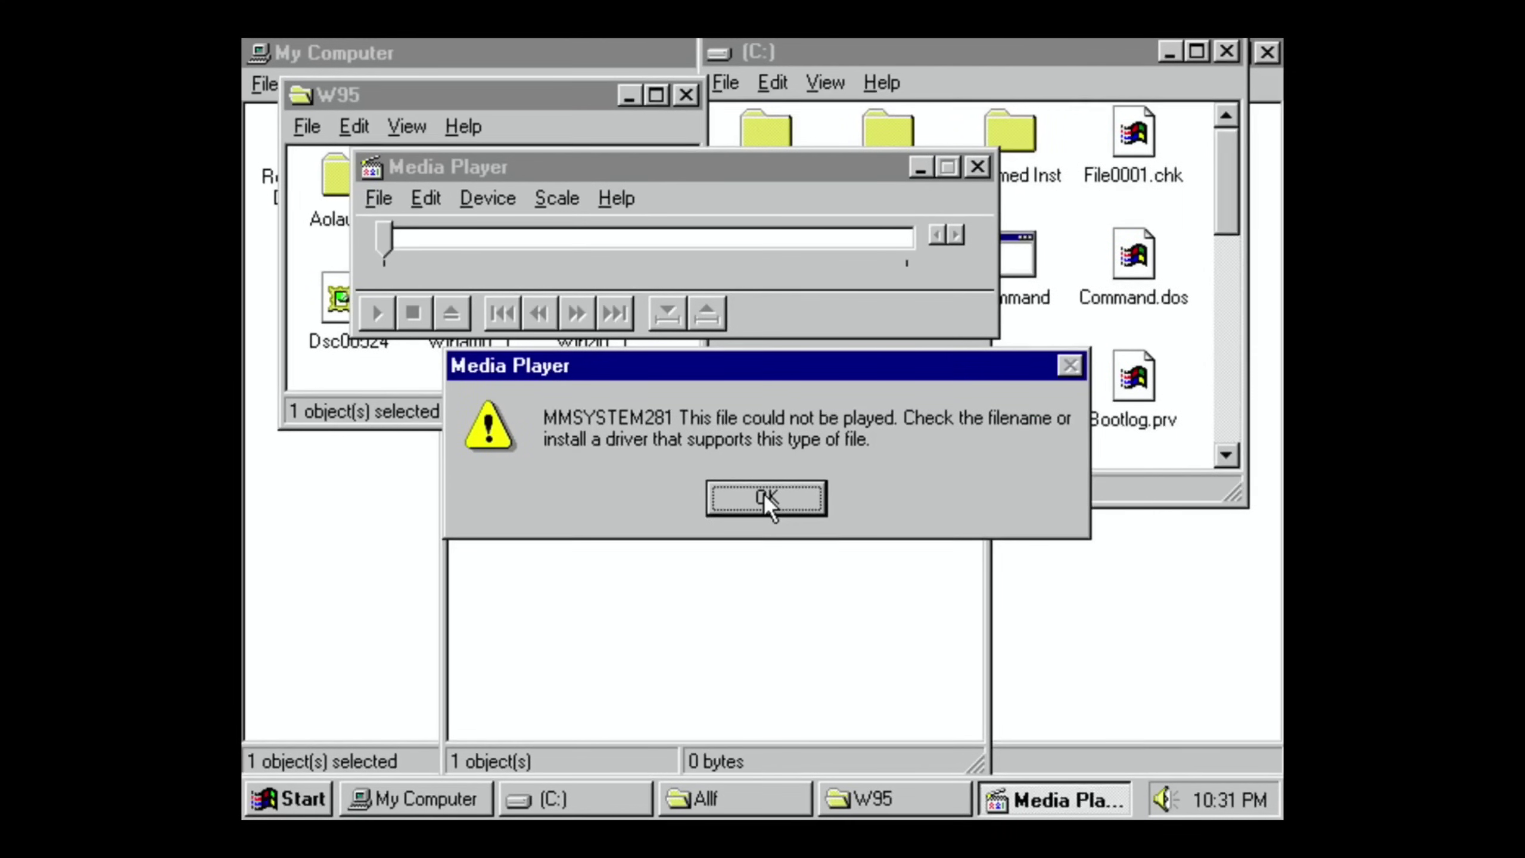
click(767, 499)
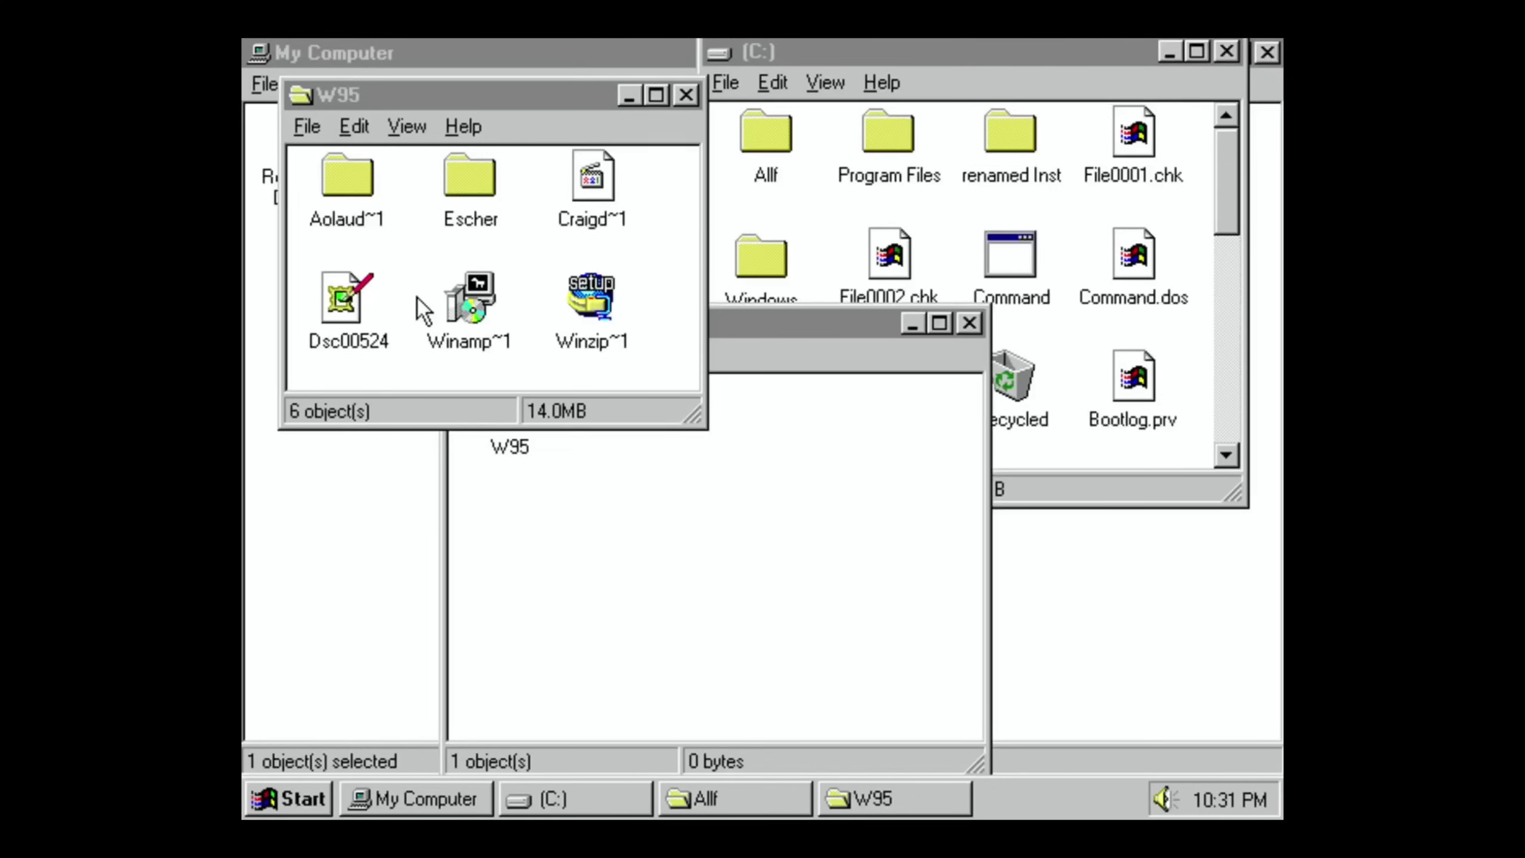
Minimize the W95, (C:), Allf and My Computer windows to clear the desktop.
click(288, 808)
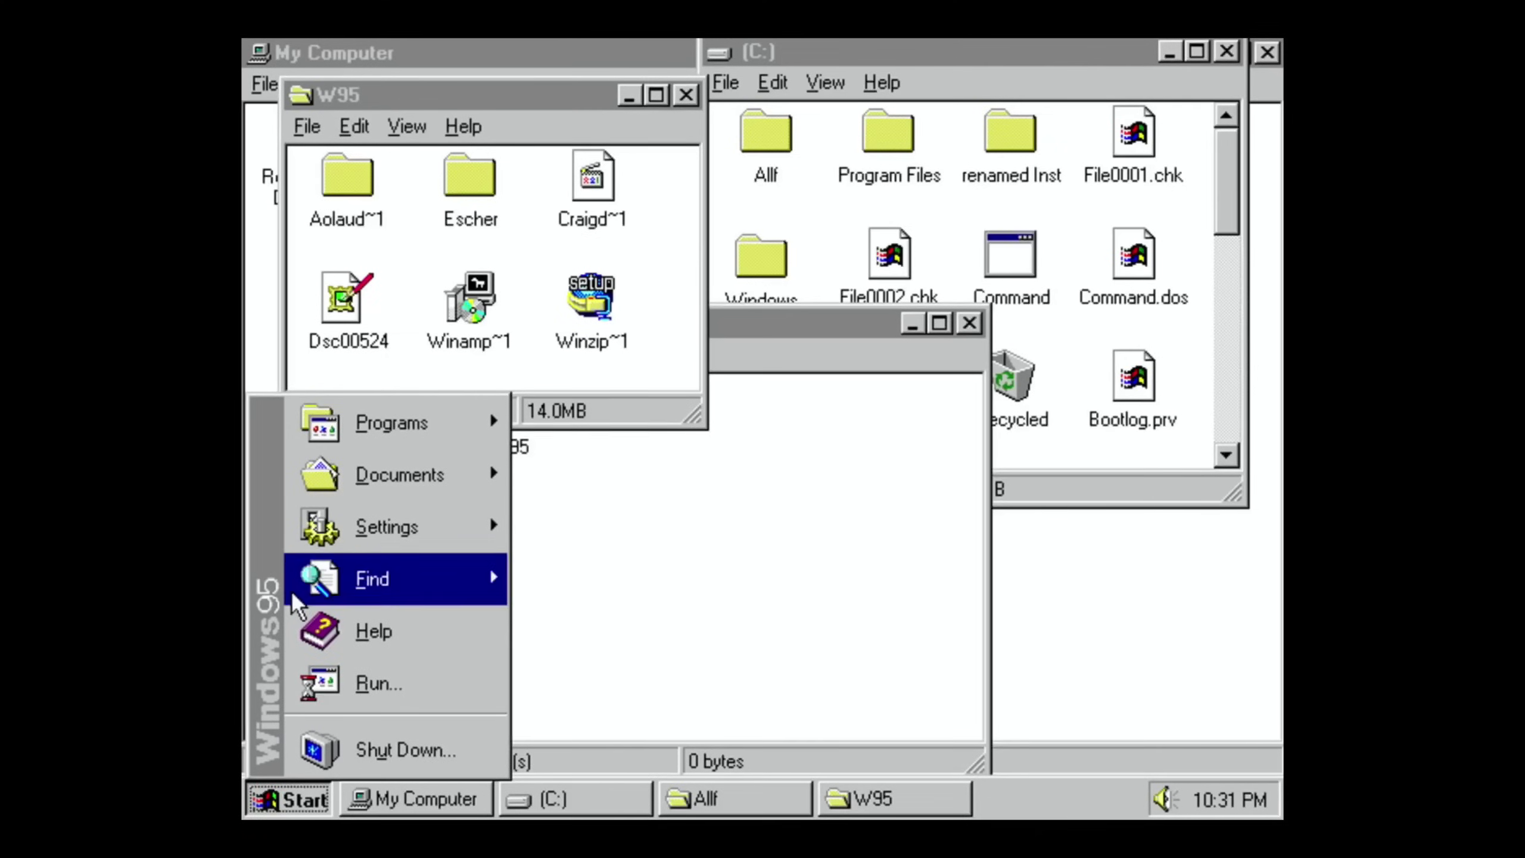
click(628, 91)
click(628, 94)
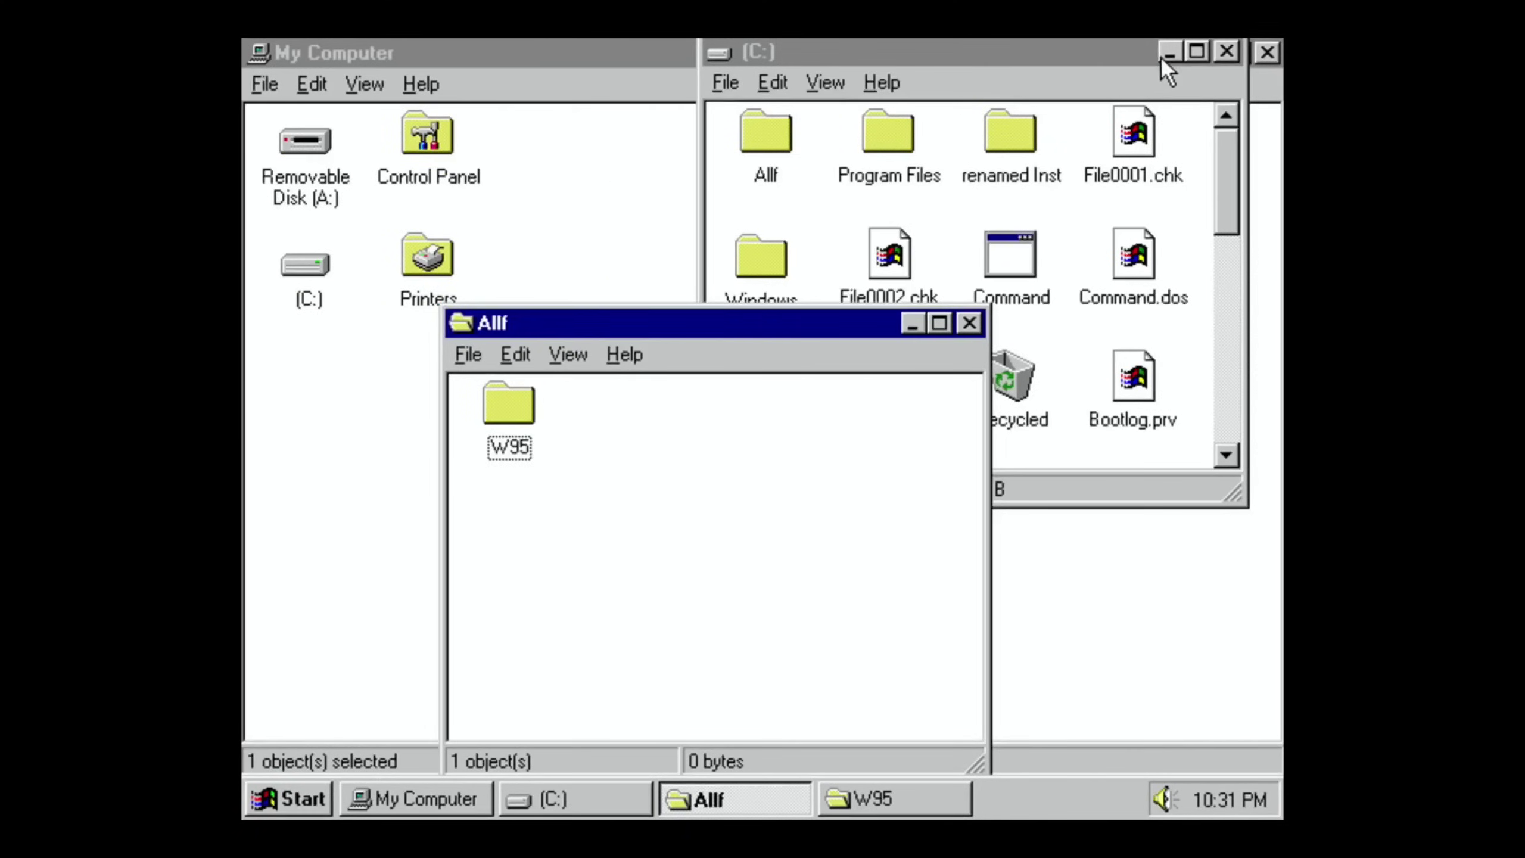
click(1178, 52)
click(1169, 53)
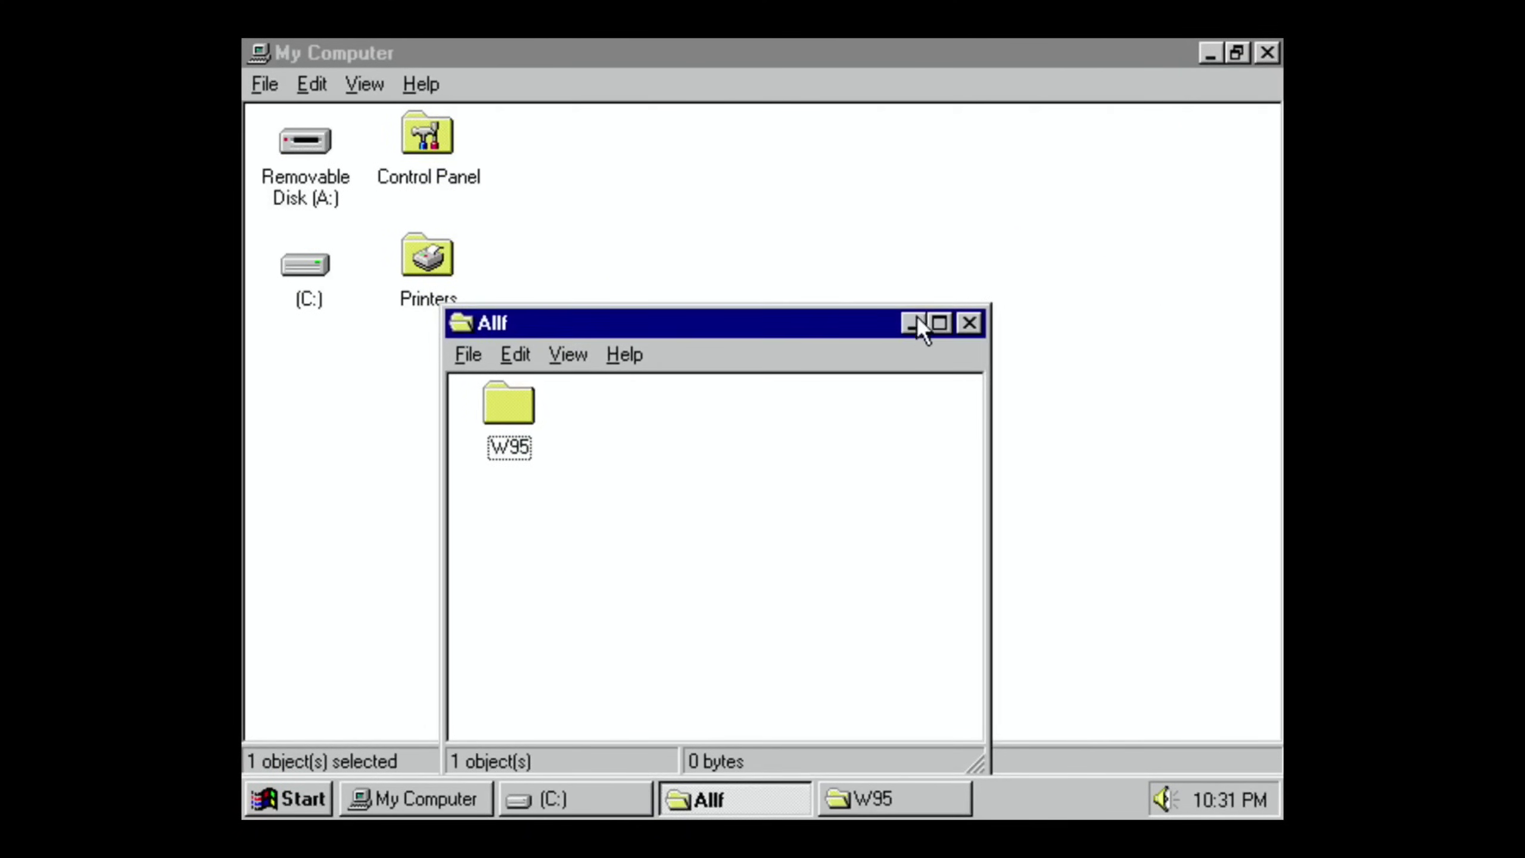
click(1158, 58)
click(1214, 53)
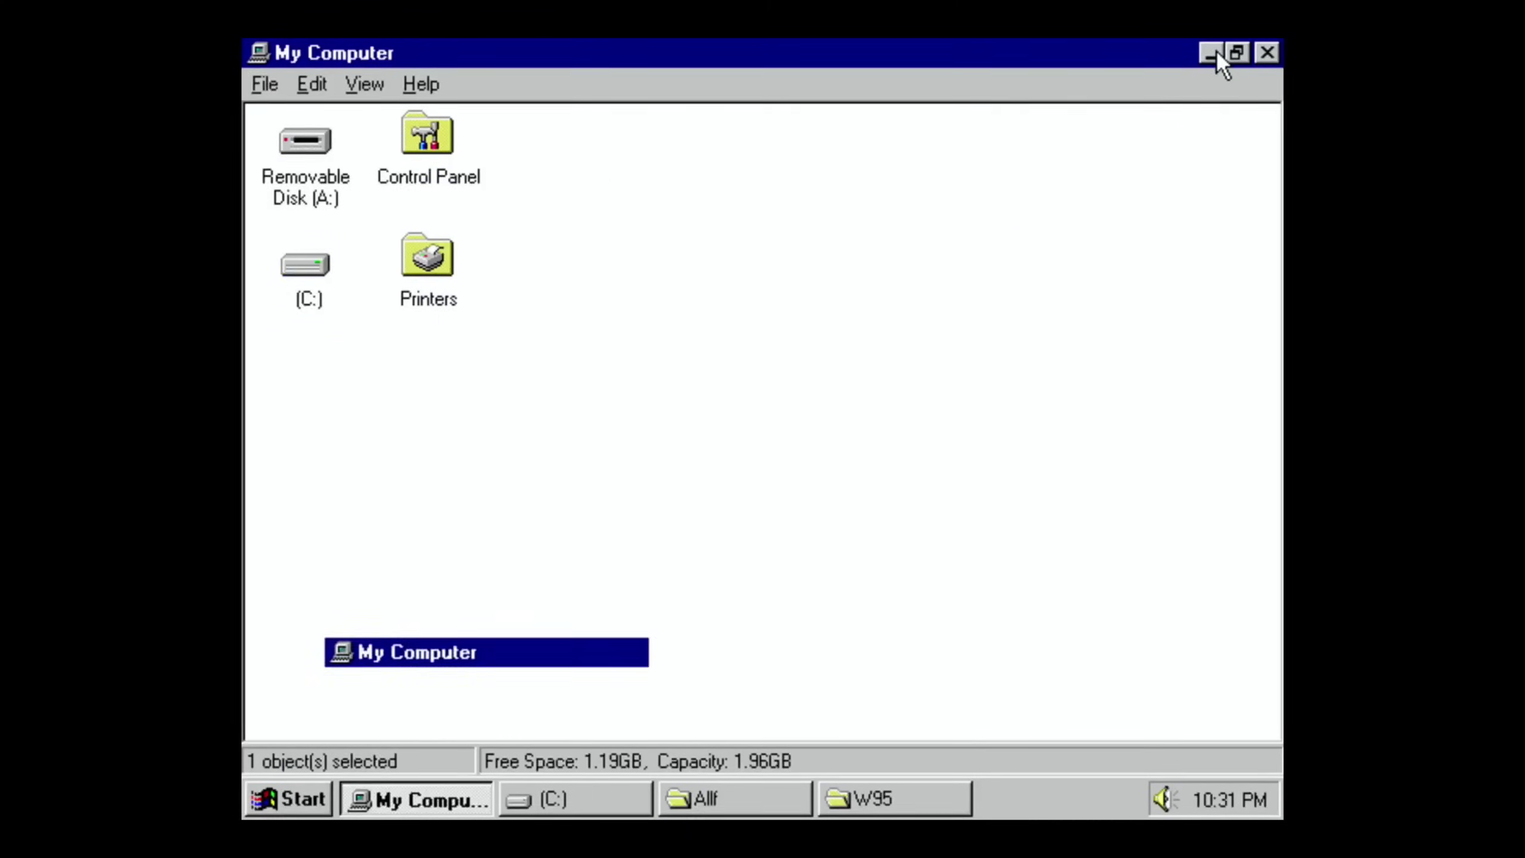
Open the recent document test in Word and place the insertion point at the end of its text line.
click(303, 799)
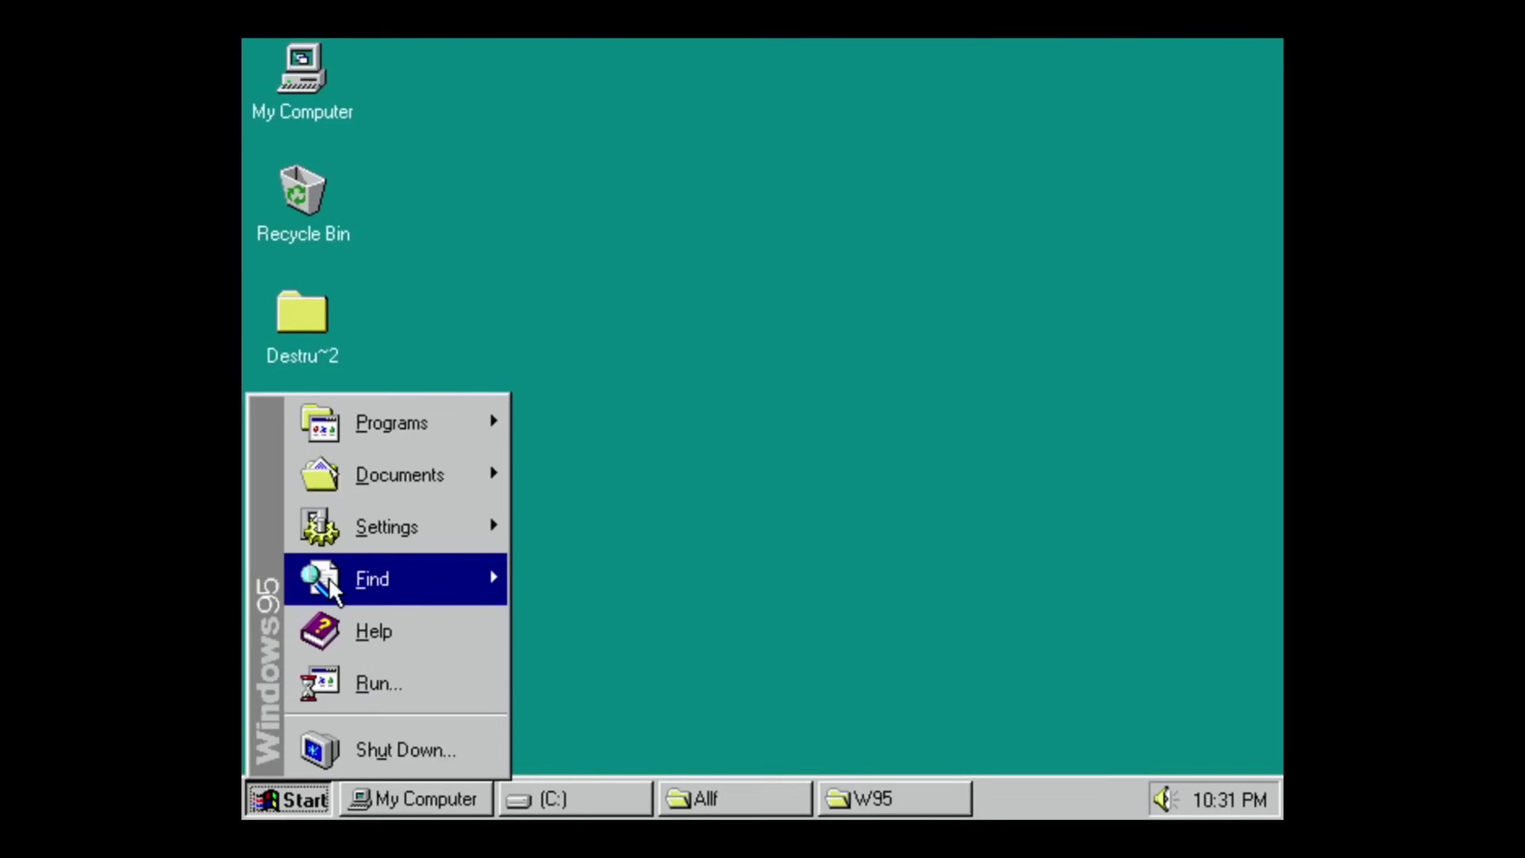
mouse_move(453, 474)
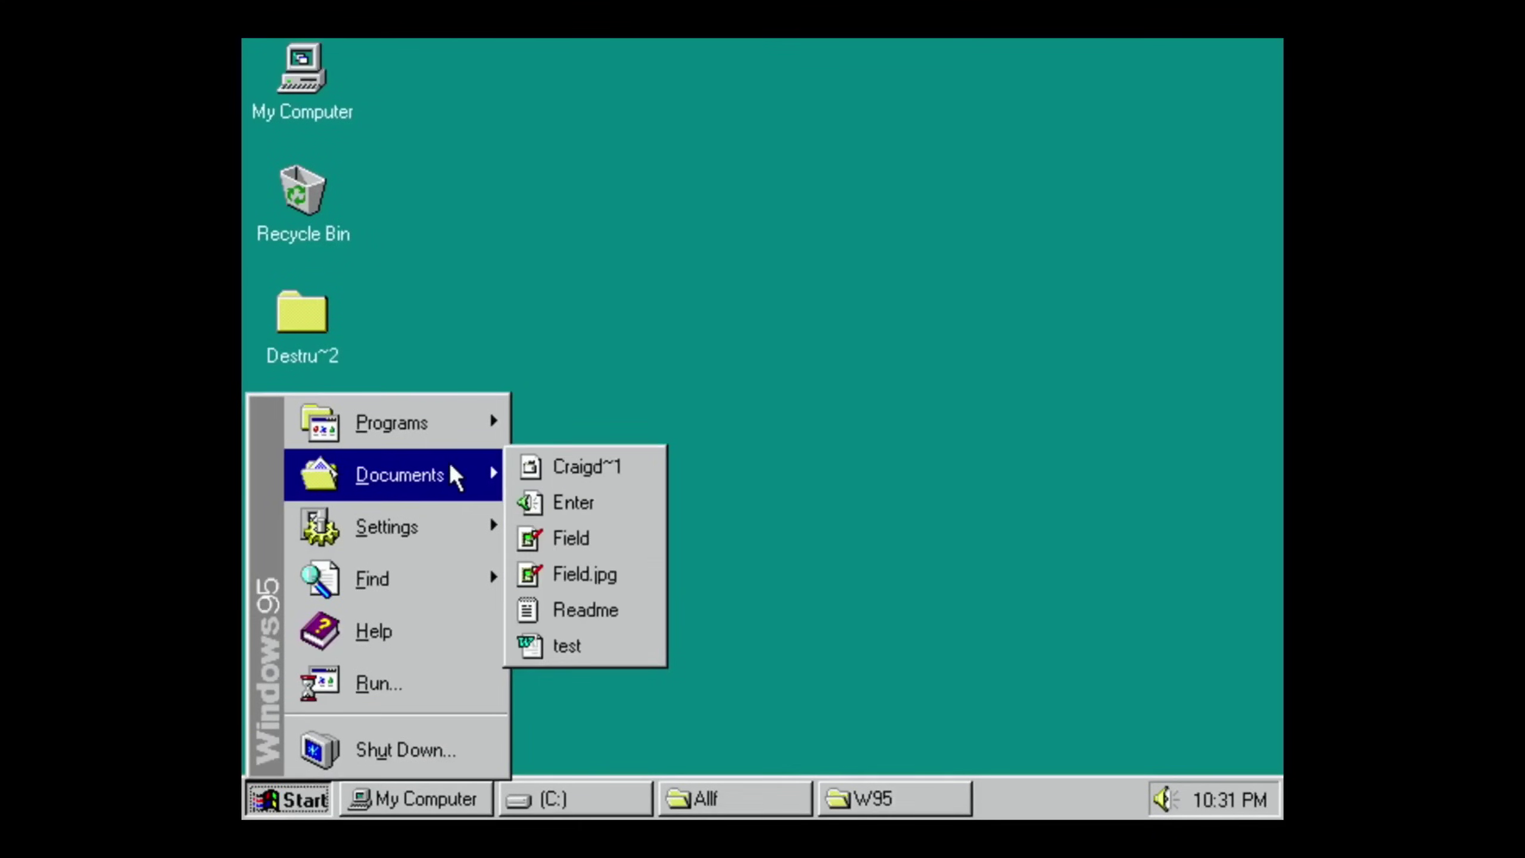
click(568, 639)
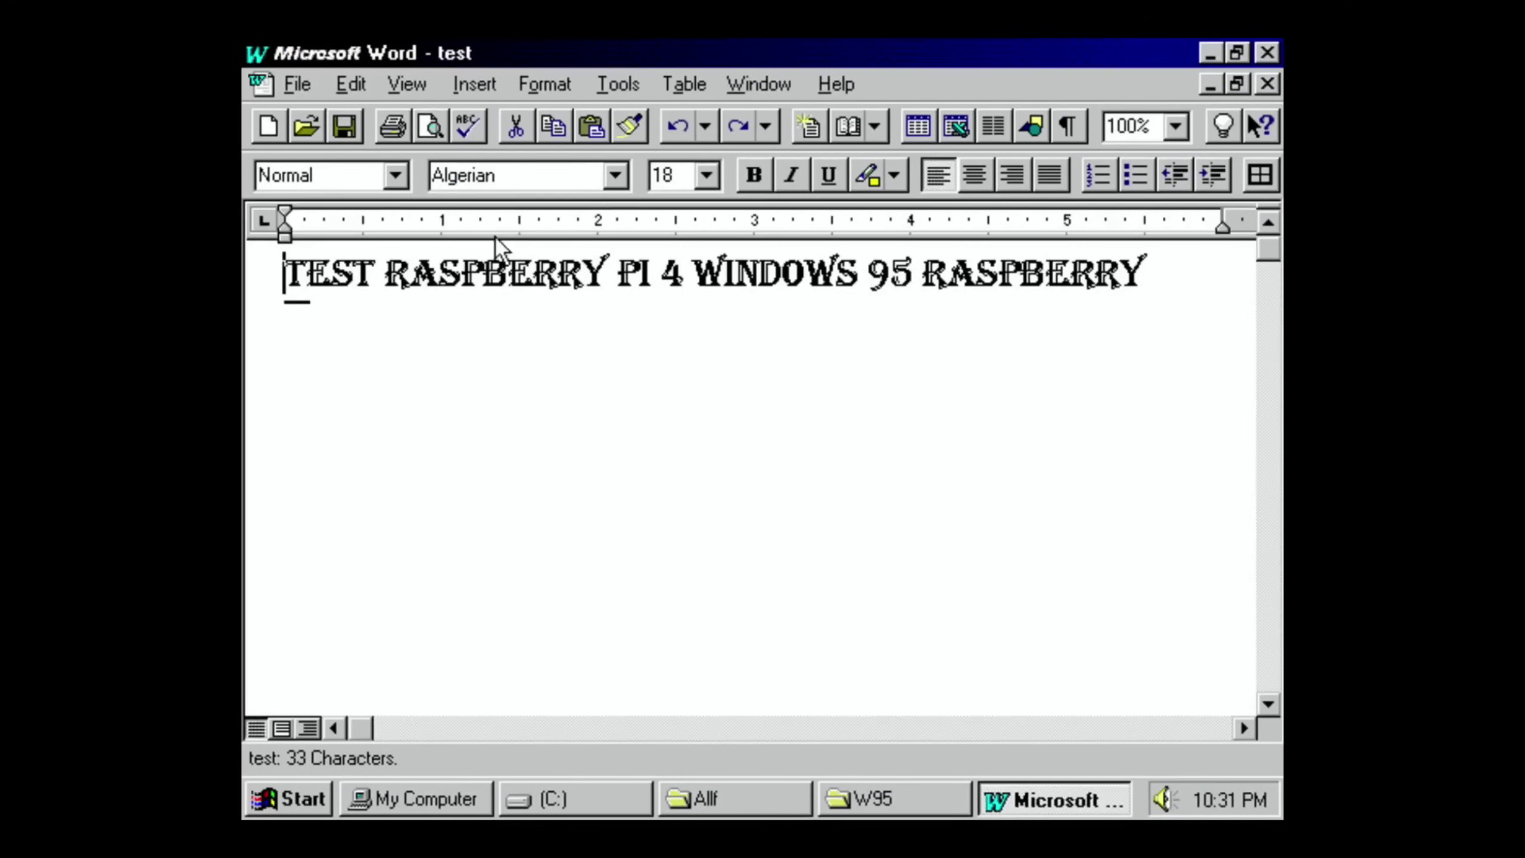
click(1165, 274)
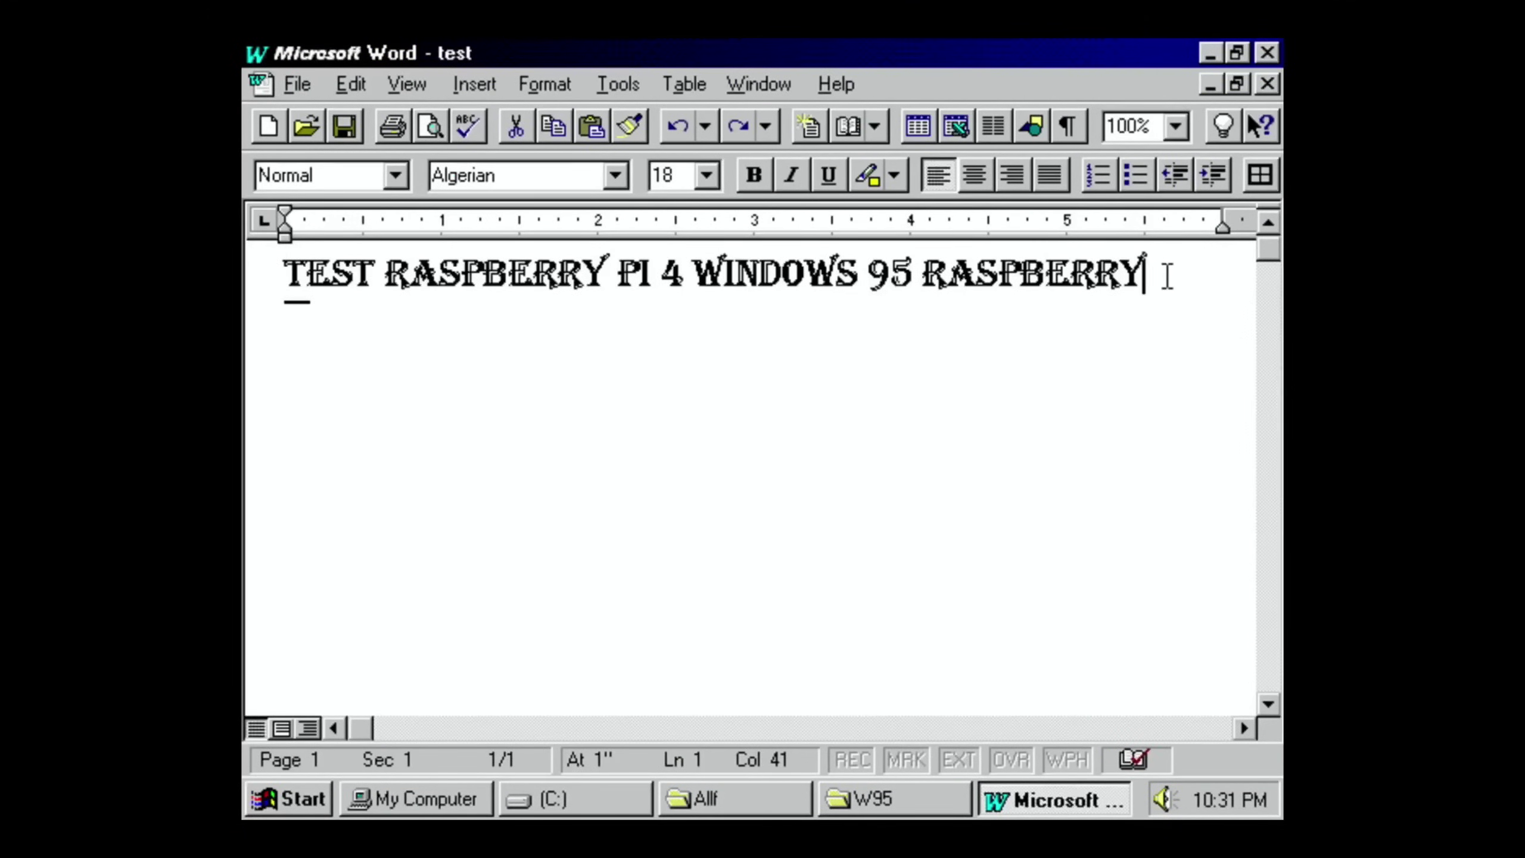
Add two new lines below the text in test and try to insert the Day_an~1 picture from the Escher folder there.
key(Return)
key(Return)
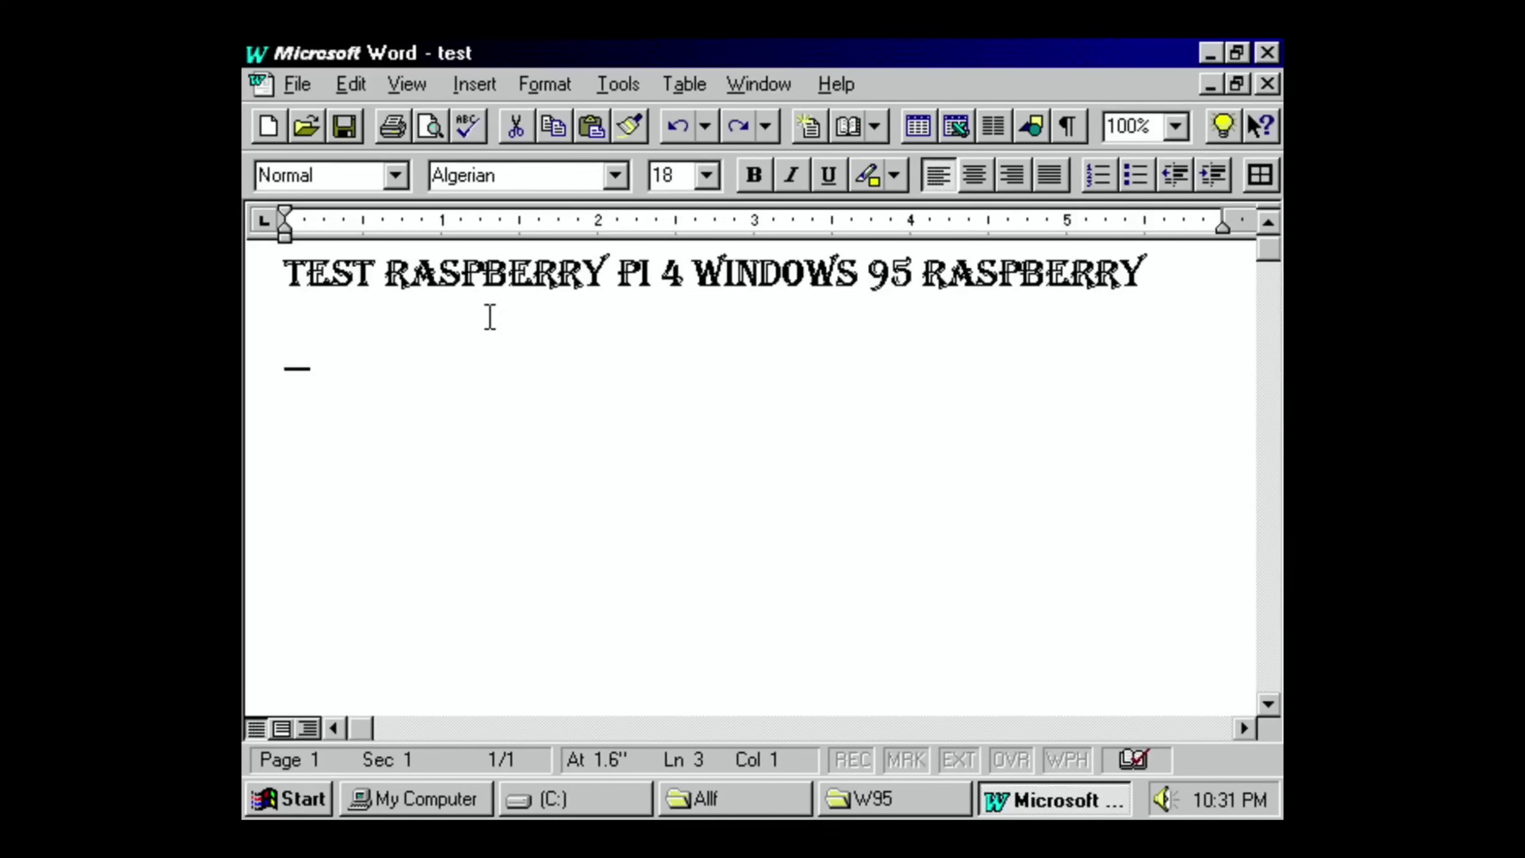
click(474, 84)
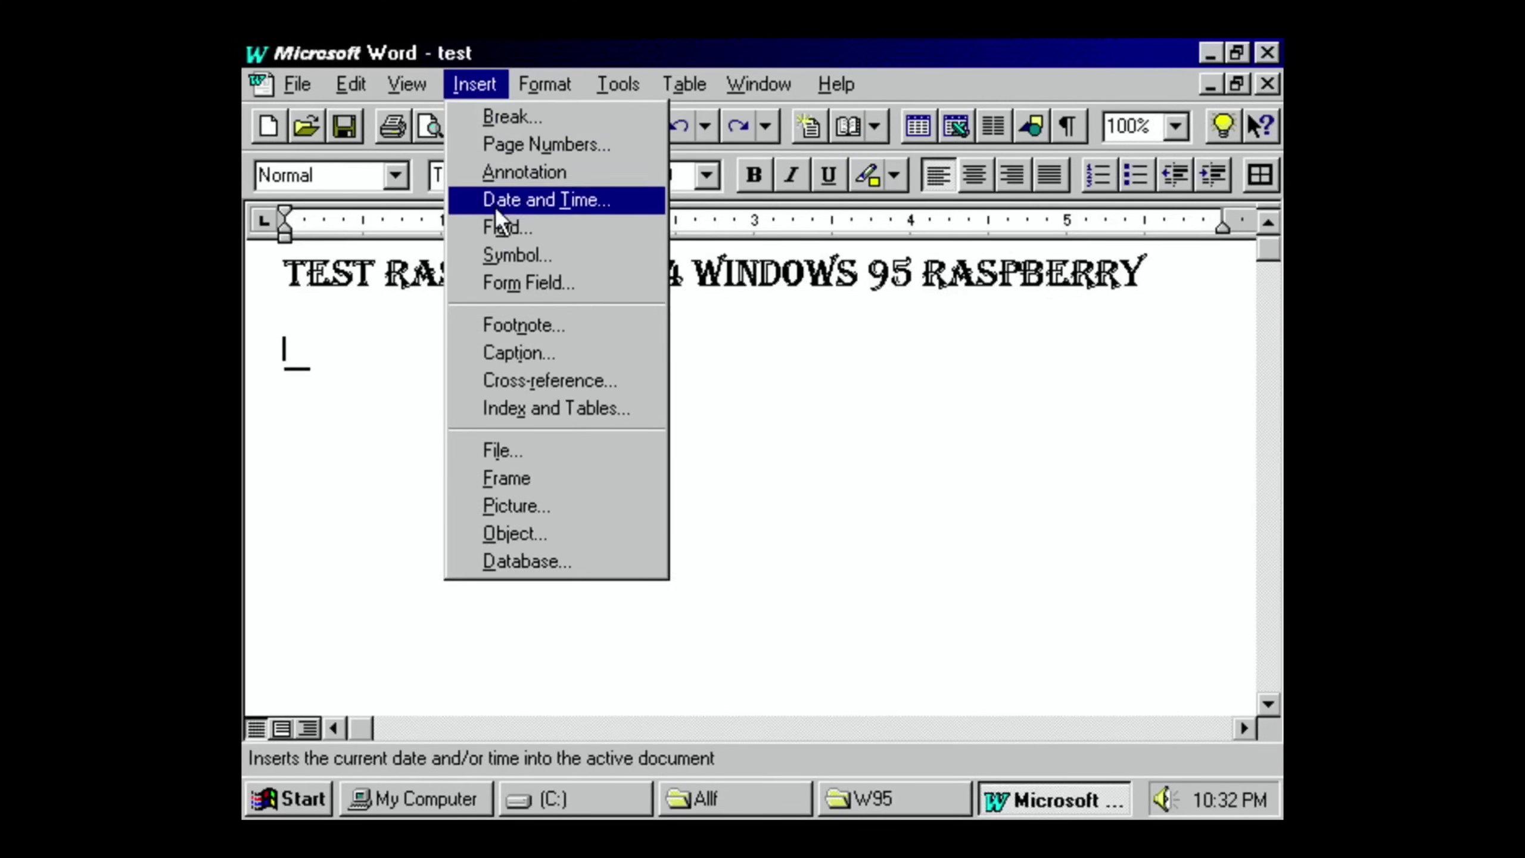
click(508, 505)
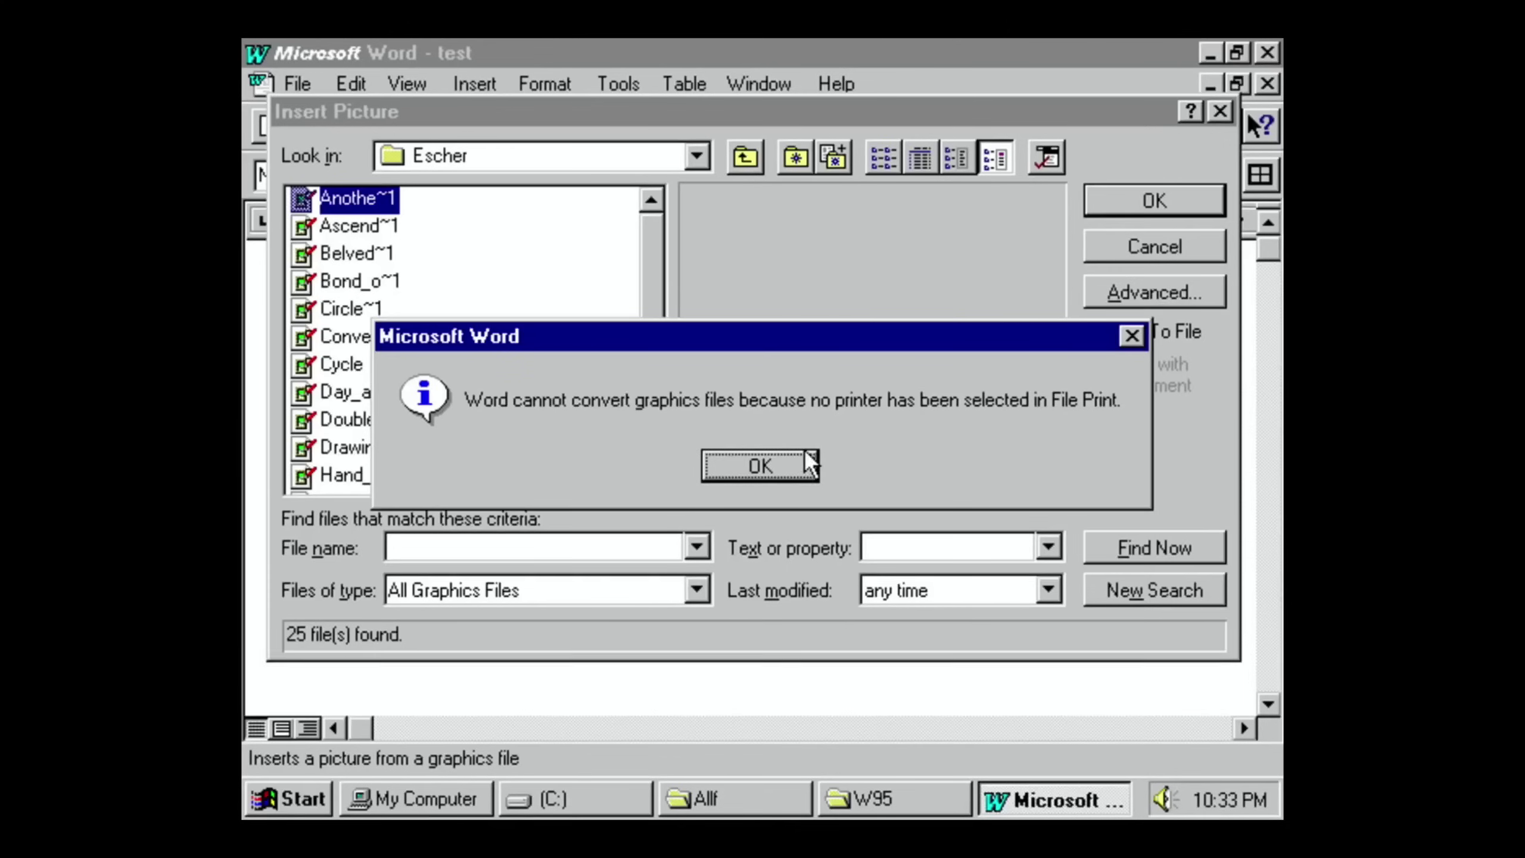
click(770, 470)
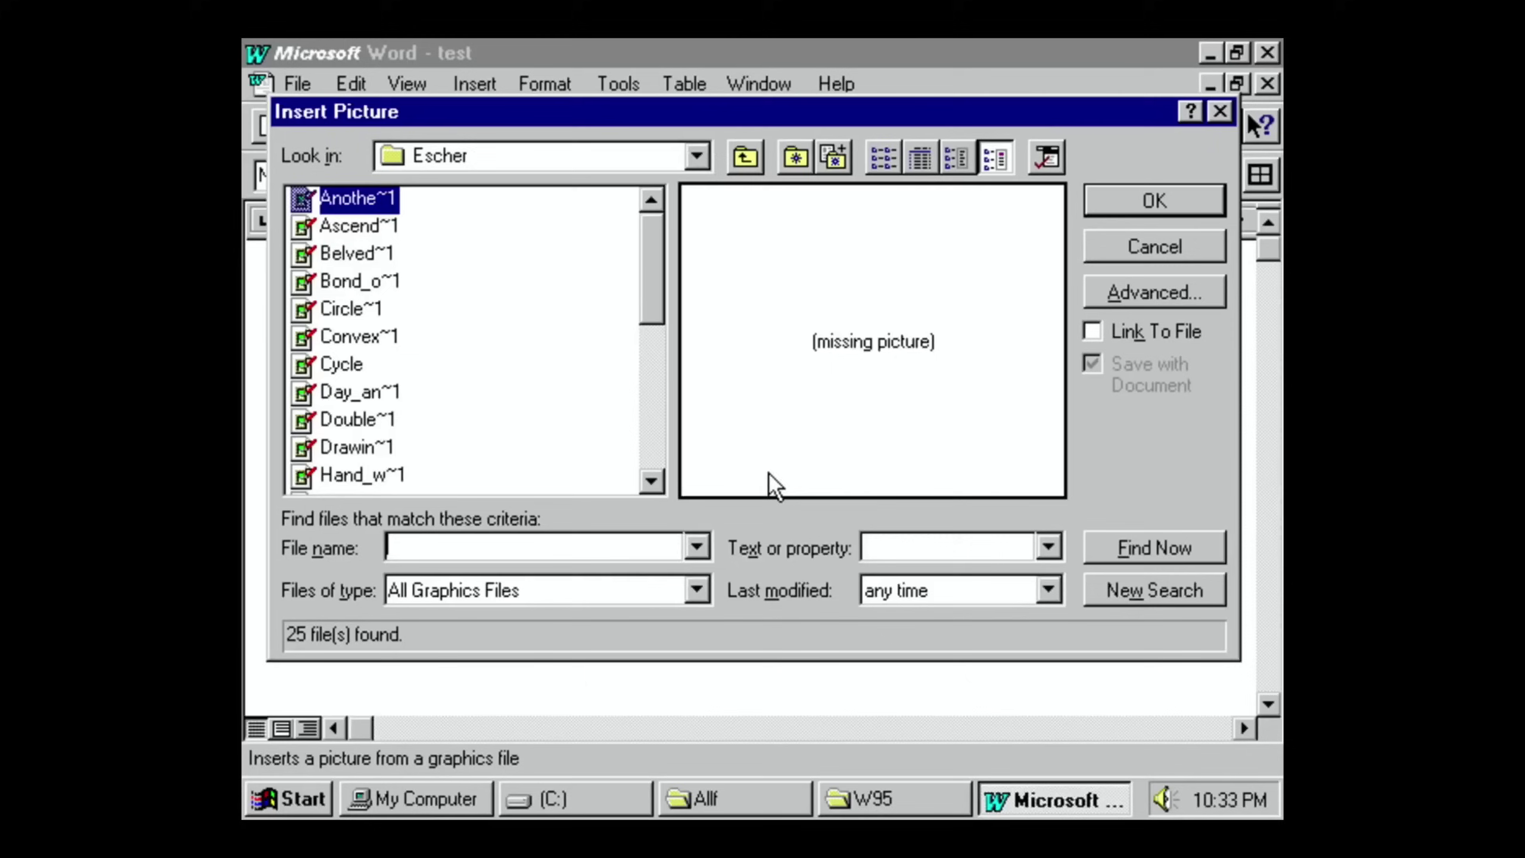
click(355, 395)
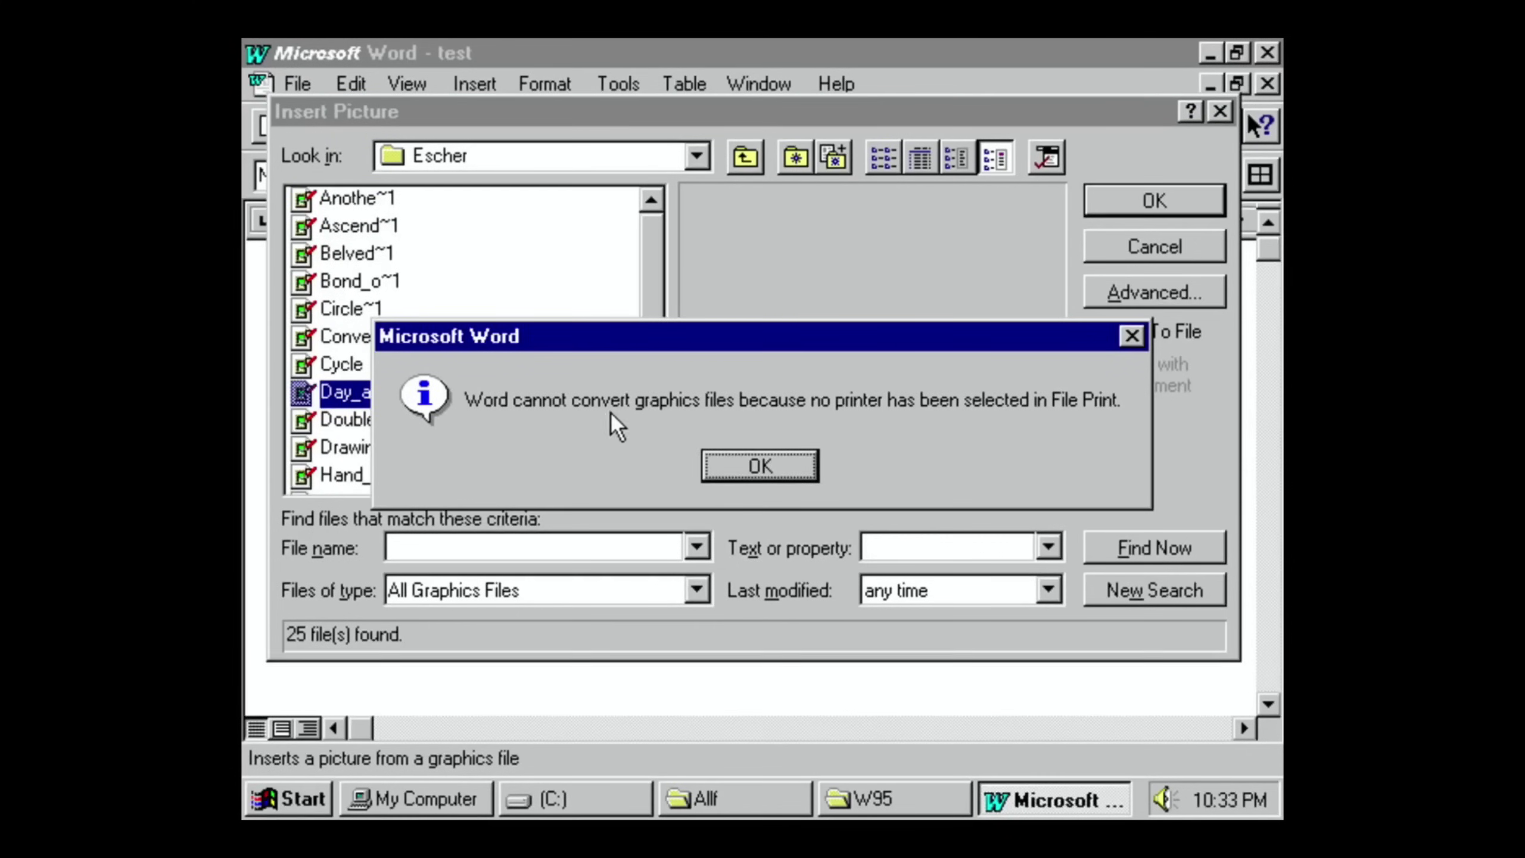
click(775, 467)
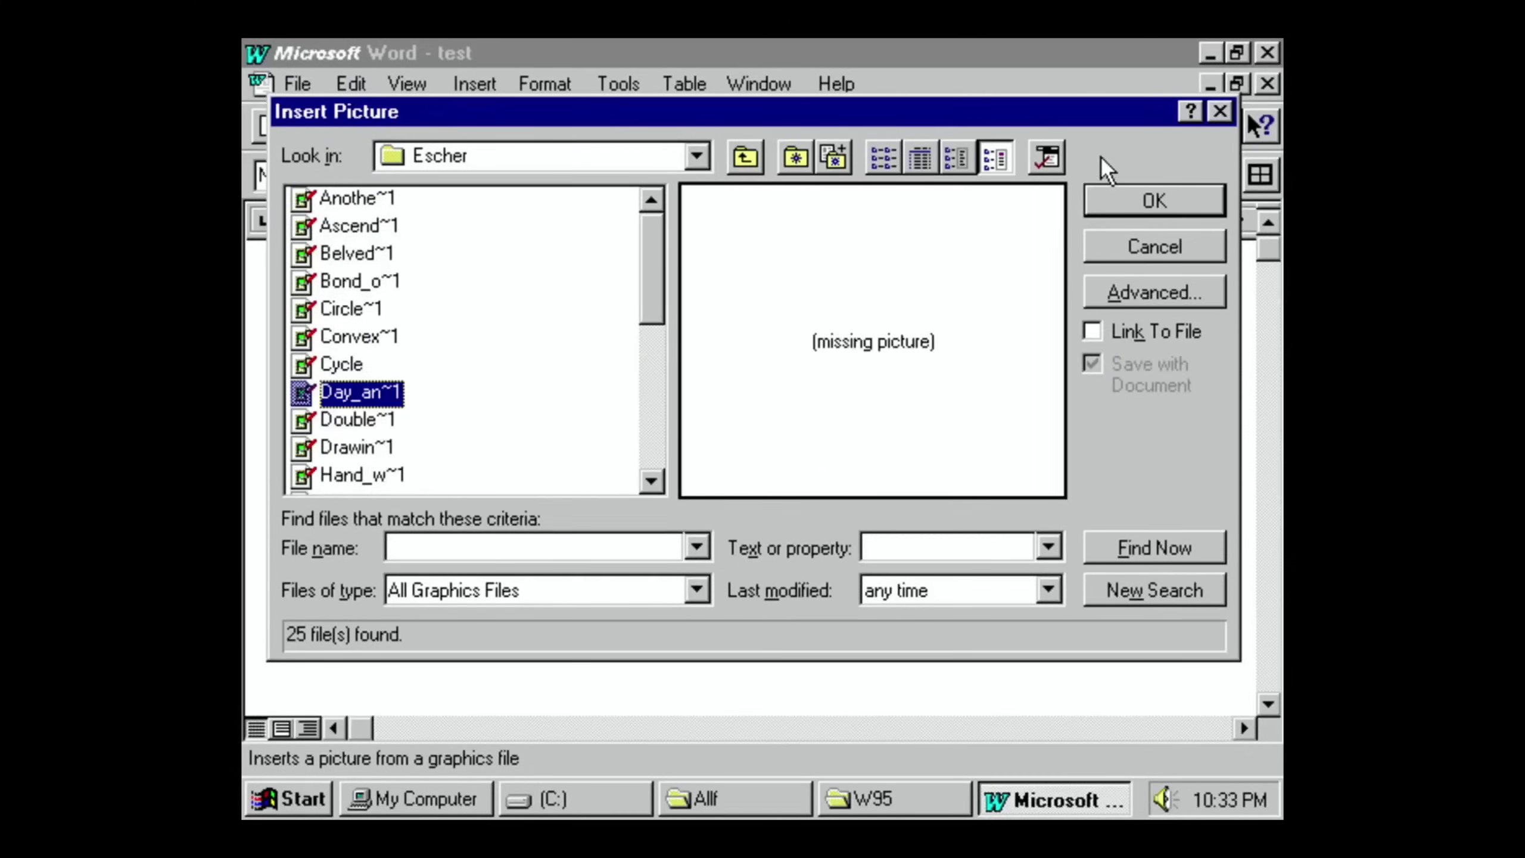
click(1153, 246)
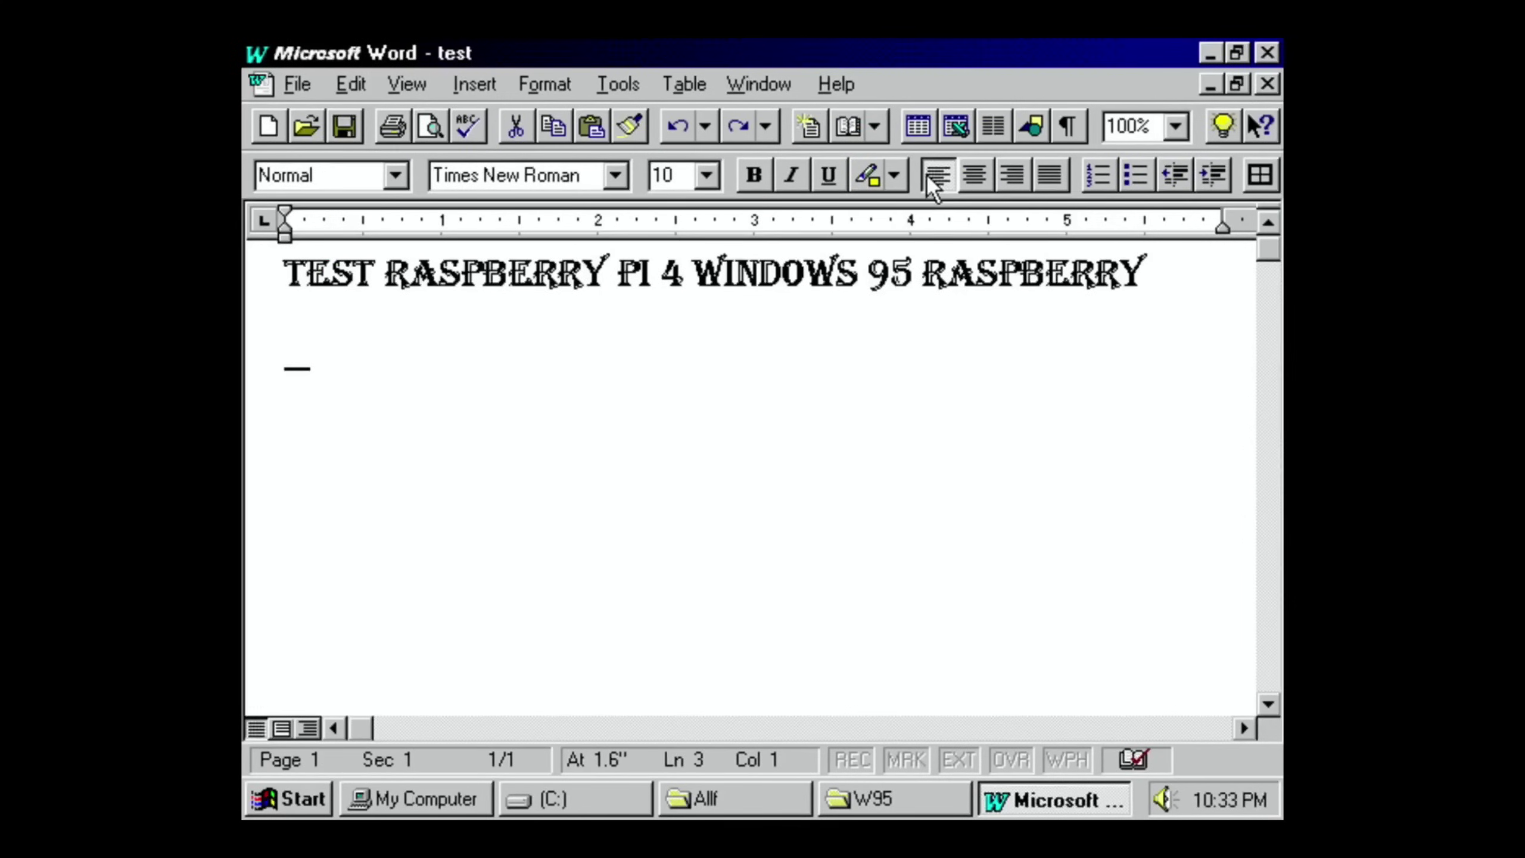
Close Word, saving the changes to test, and close the Allf folder window.
click(1267, 52)
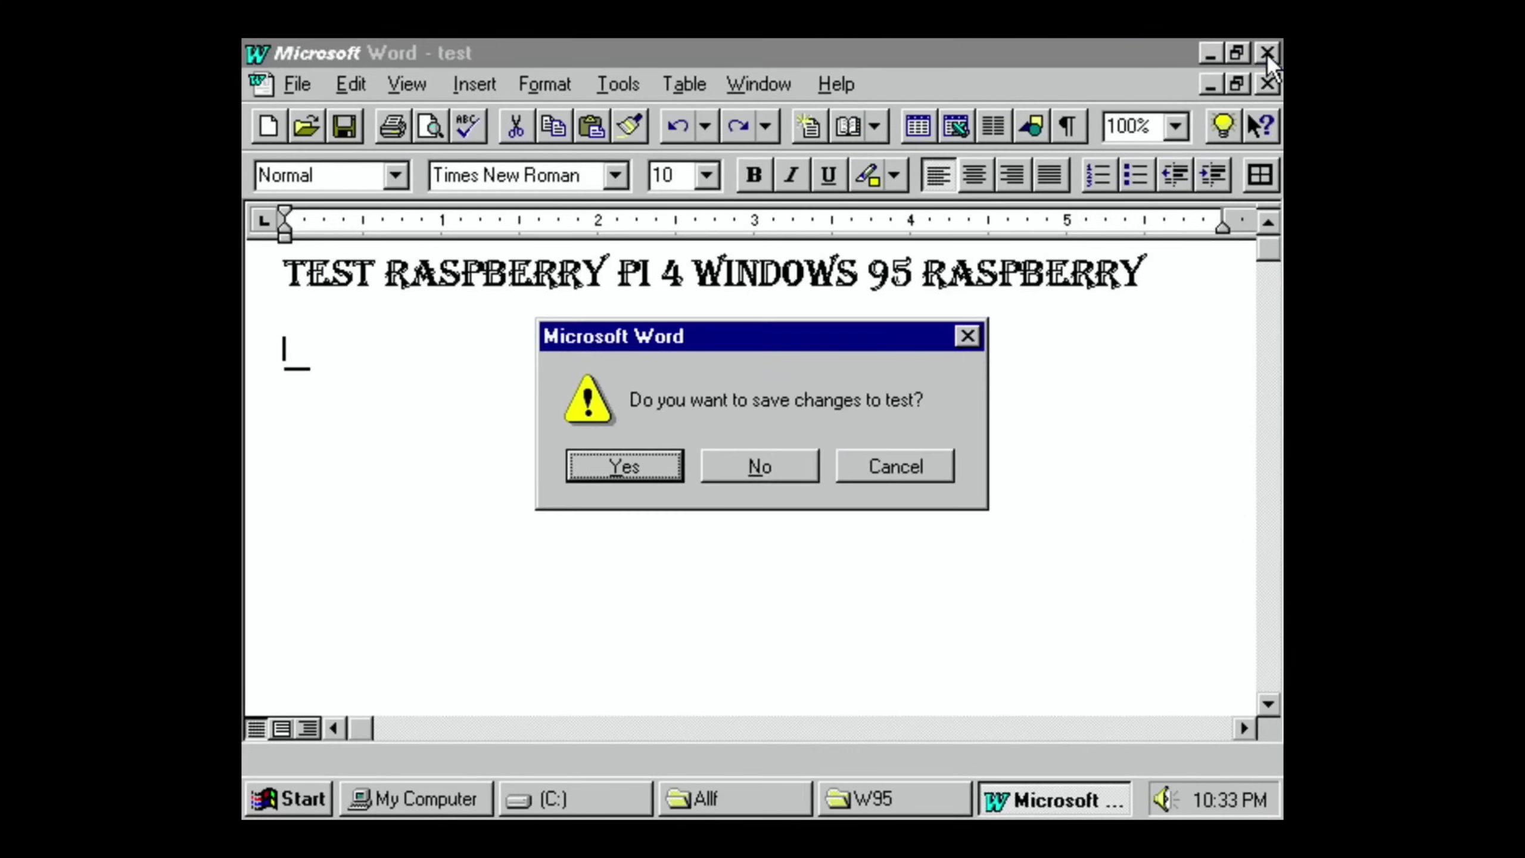
click(587, 460)
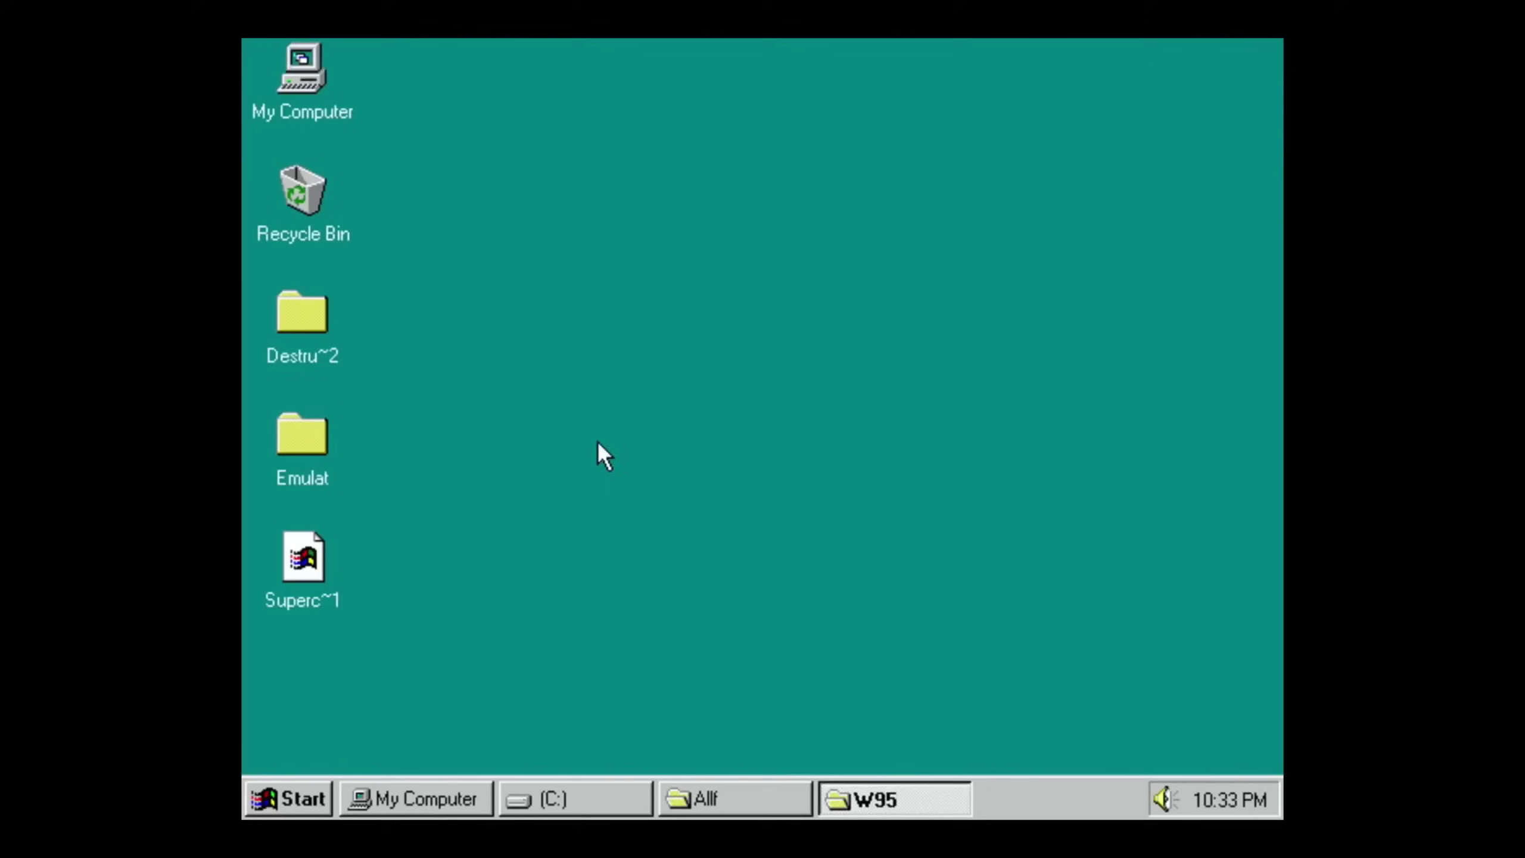
click(725, 796)
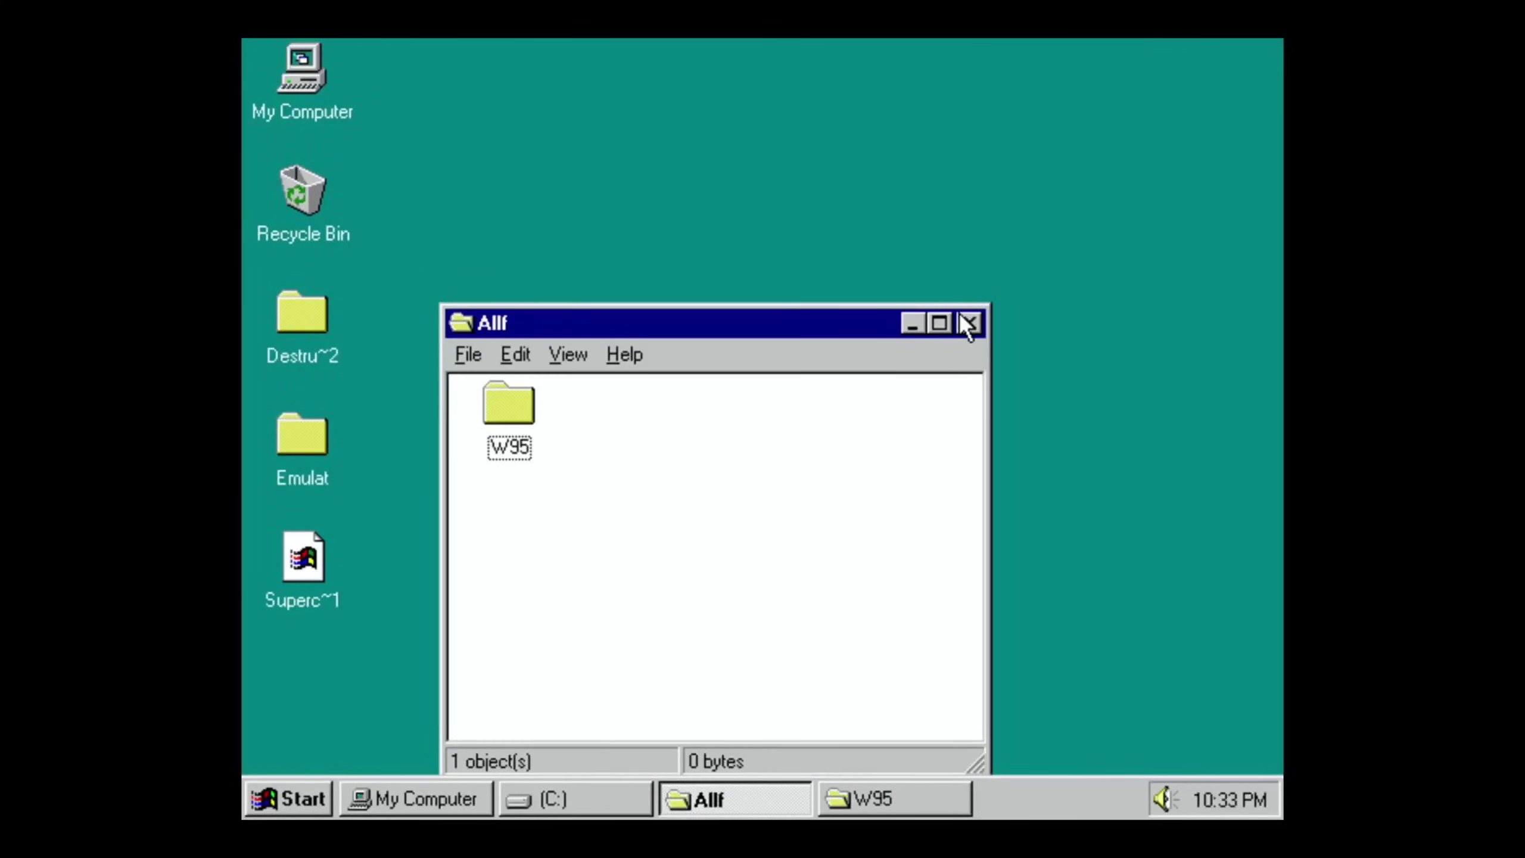
click(969, 324)
Open the Escher folder inside W95 to check its images and viewing options, and close it again.
click(943, 808)
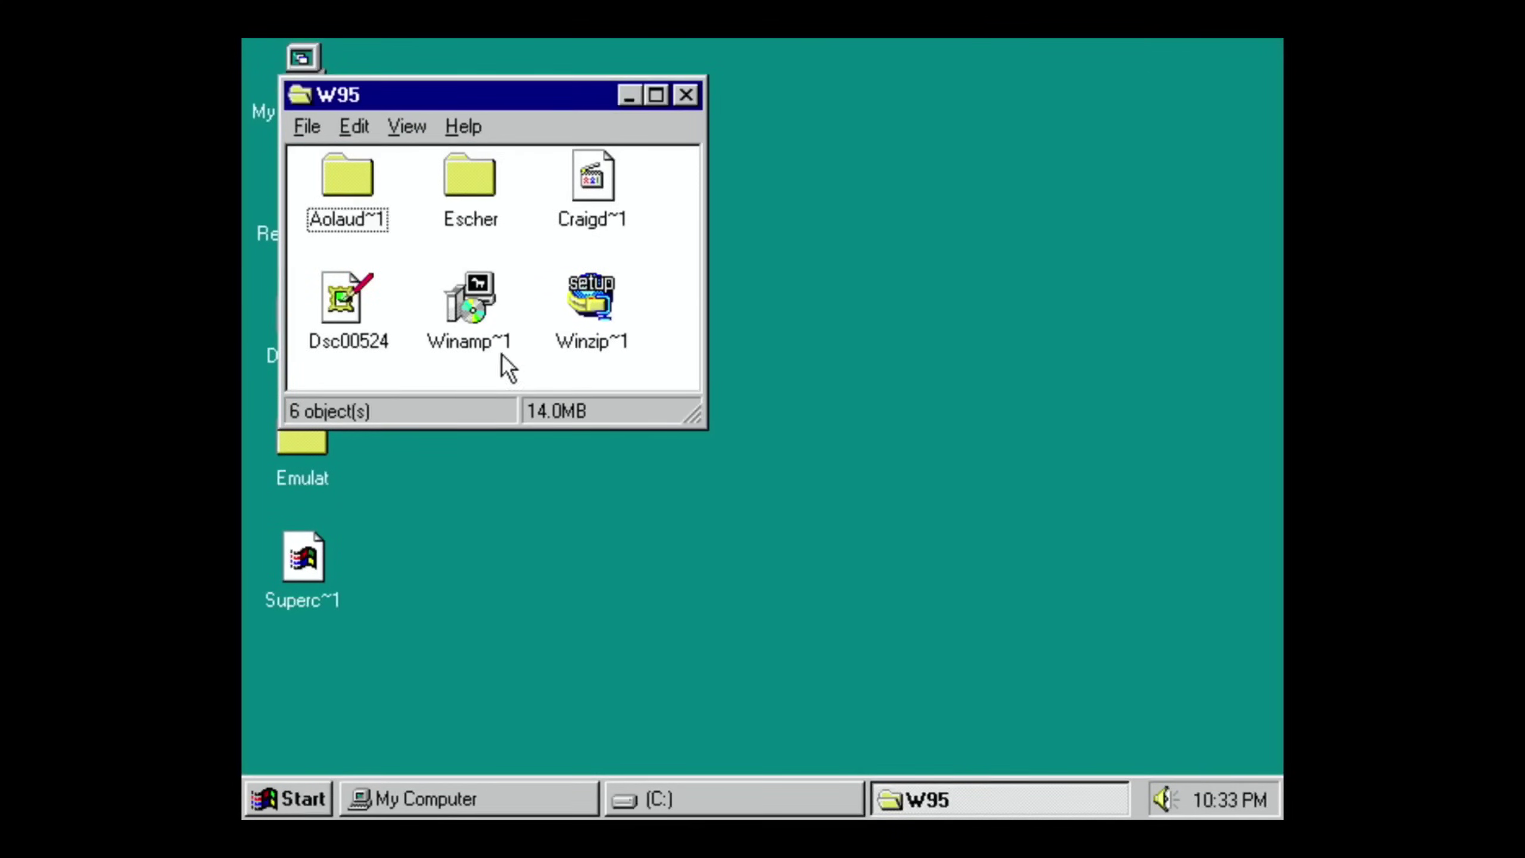
double_click(446, 171)
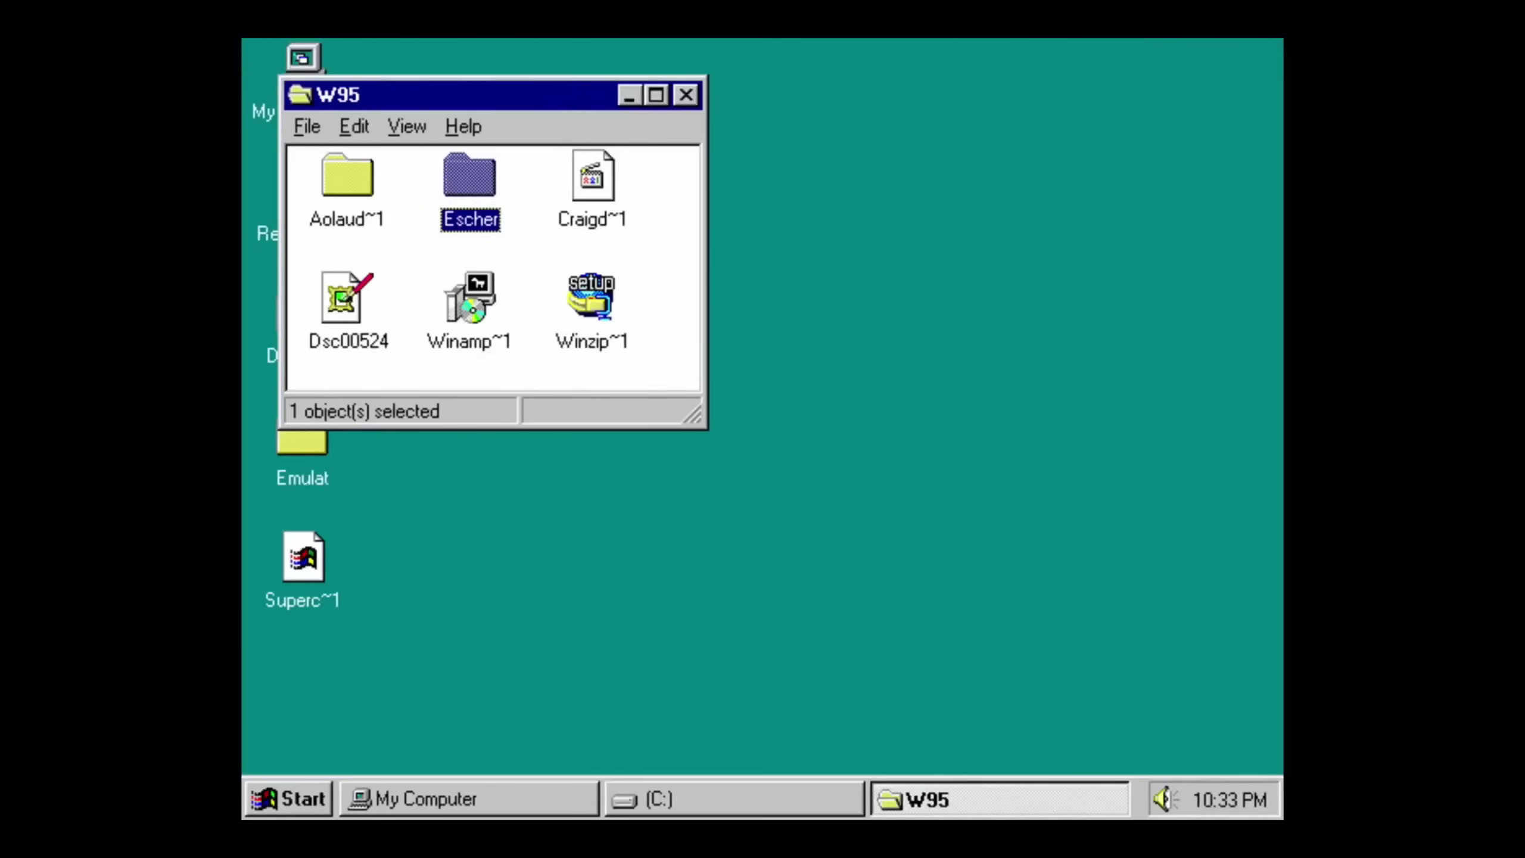
click(505, 234)
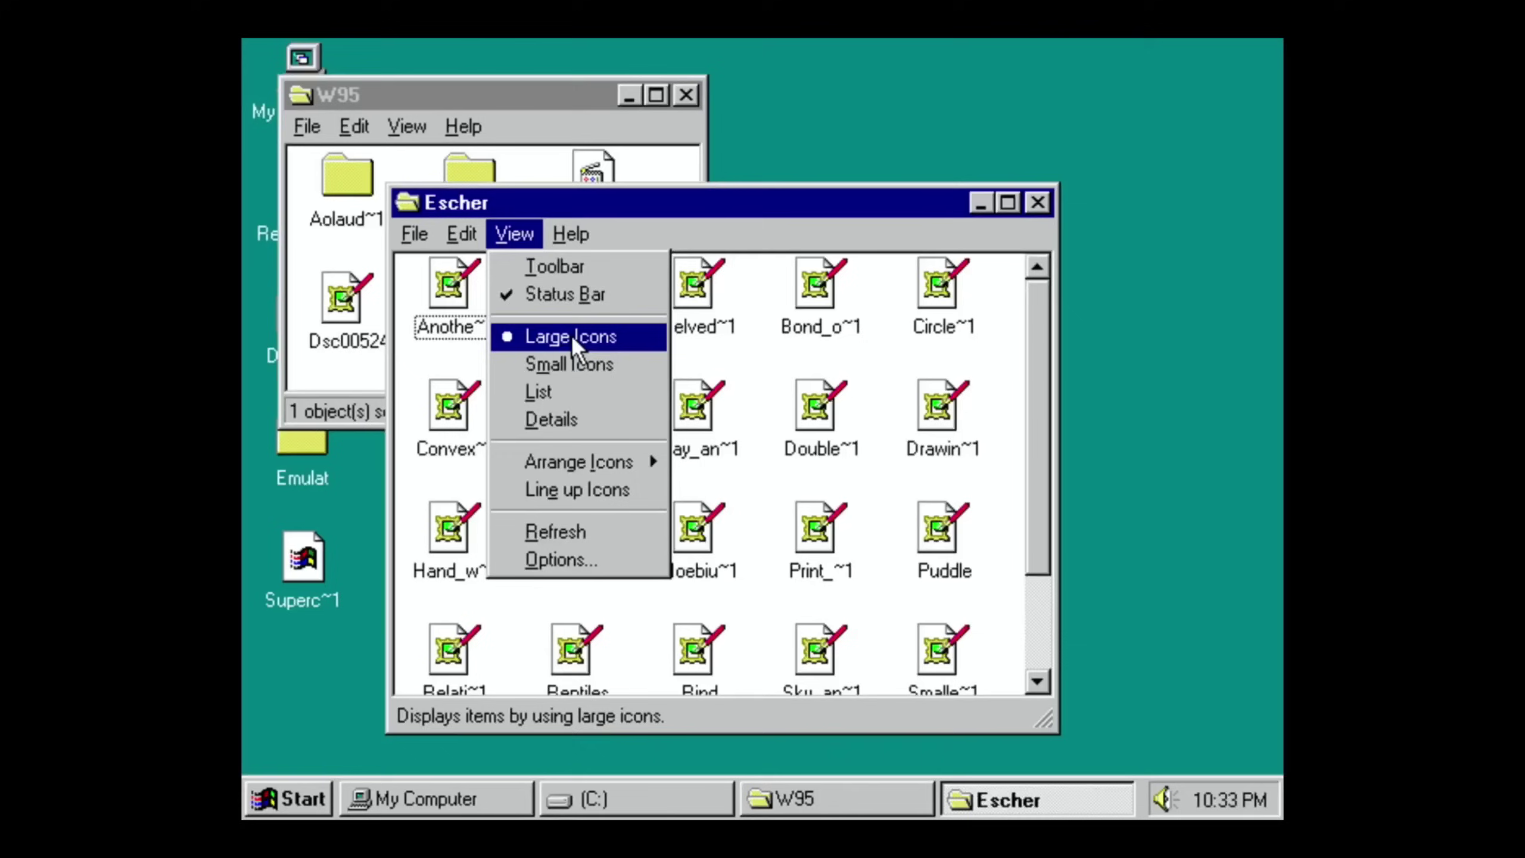
mouse_move(478, 234)
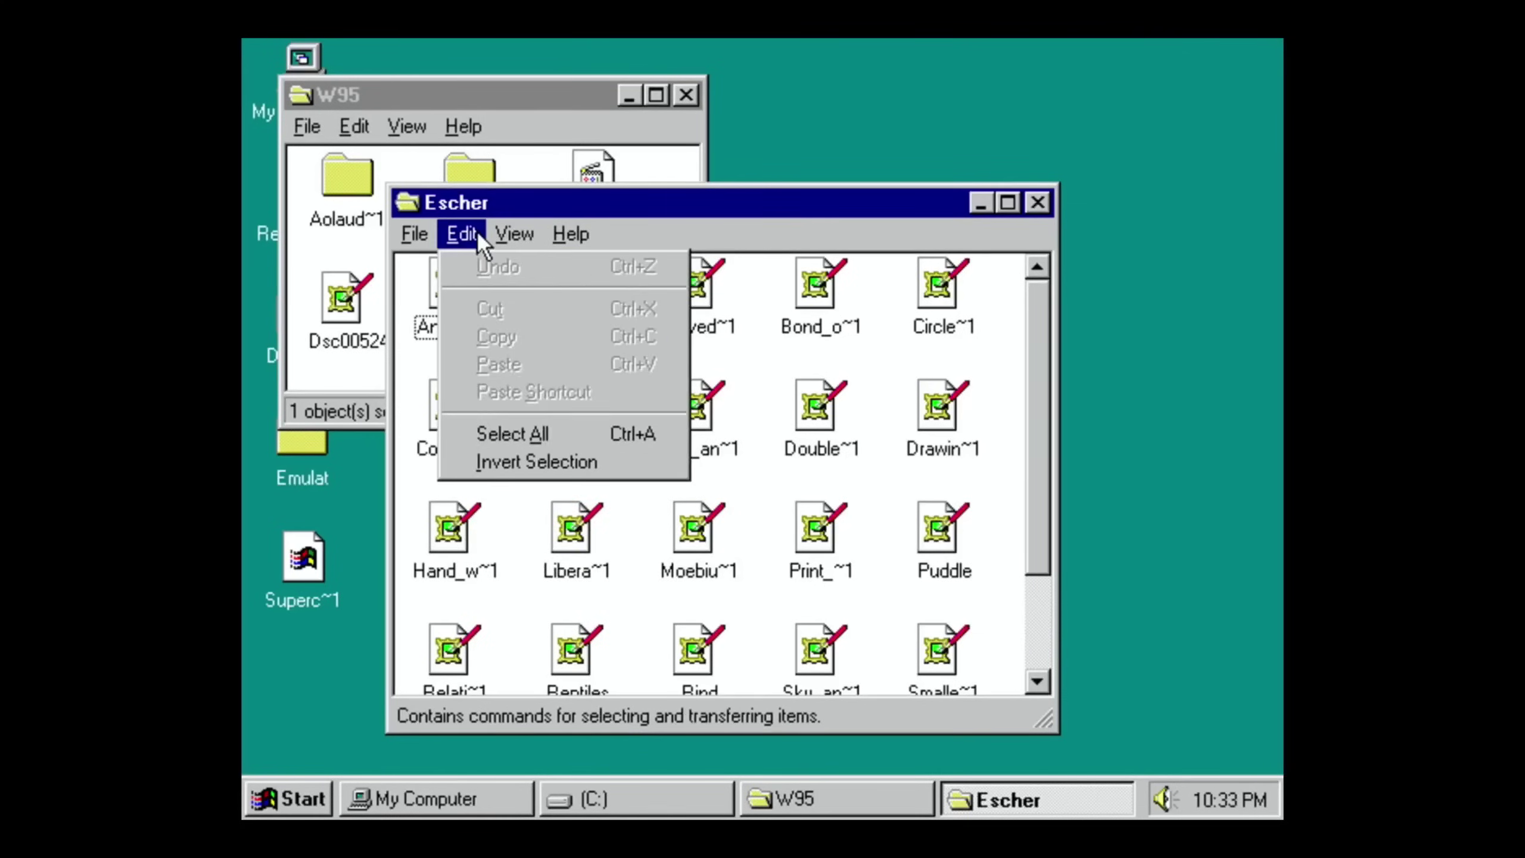
click(527, 196)
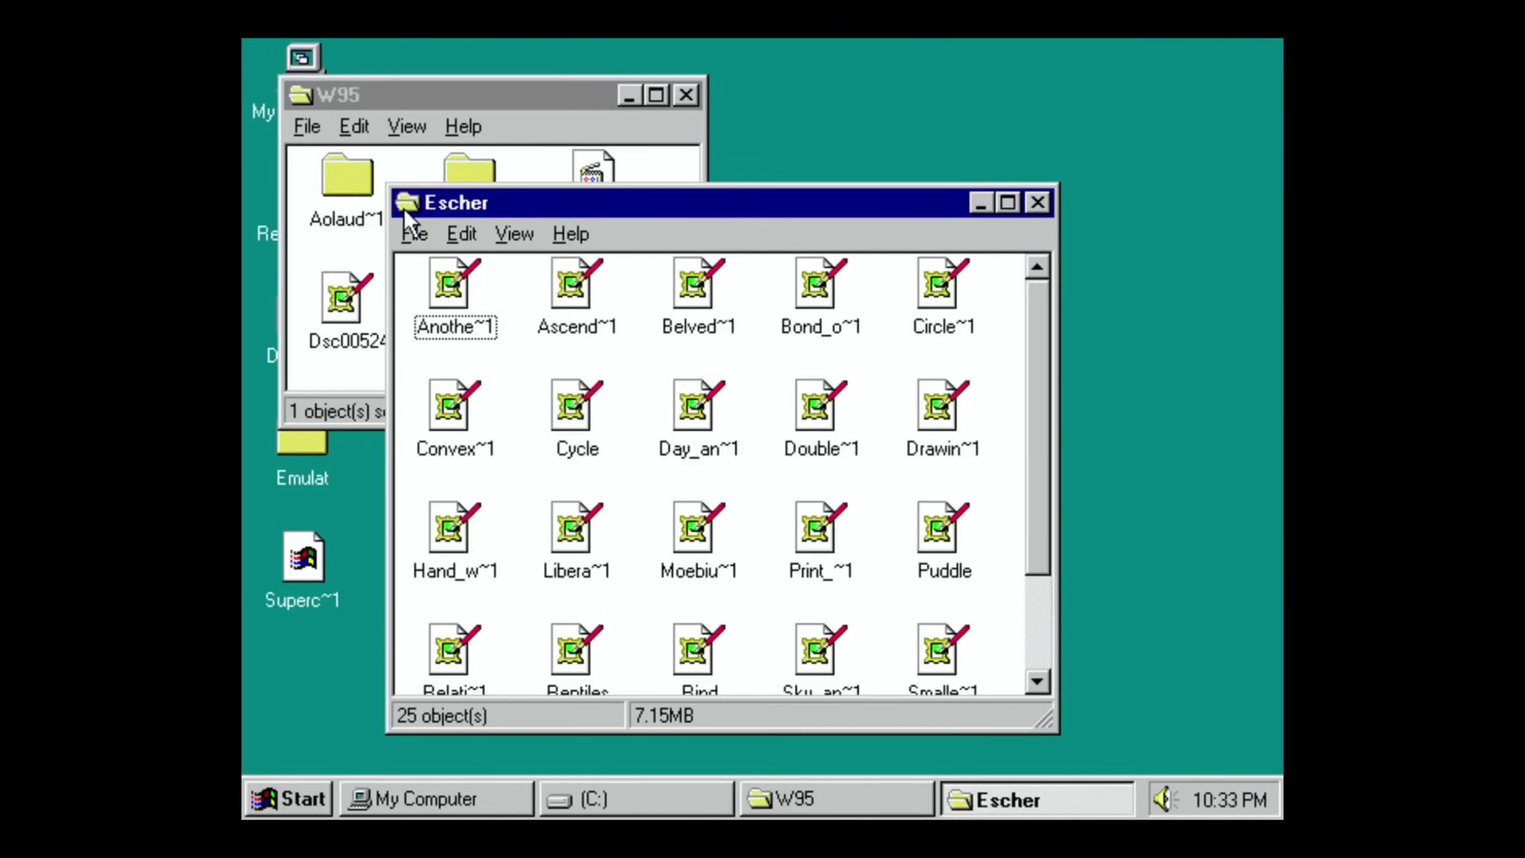
click(1037, 203)
Open the Dsc00524 image from W95 in Internet Explorer and view it in a maximized window.
click(342, 313)
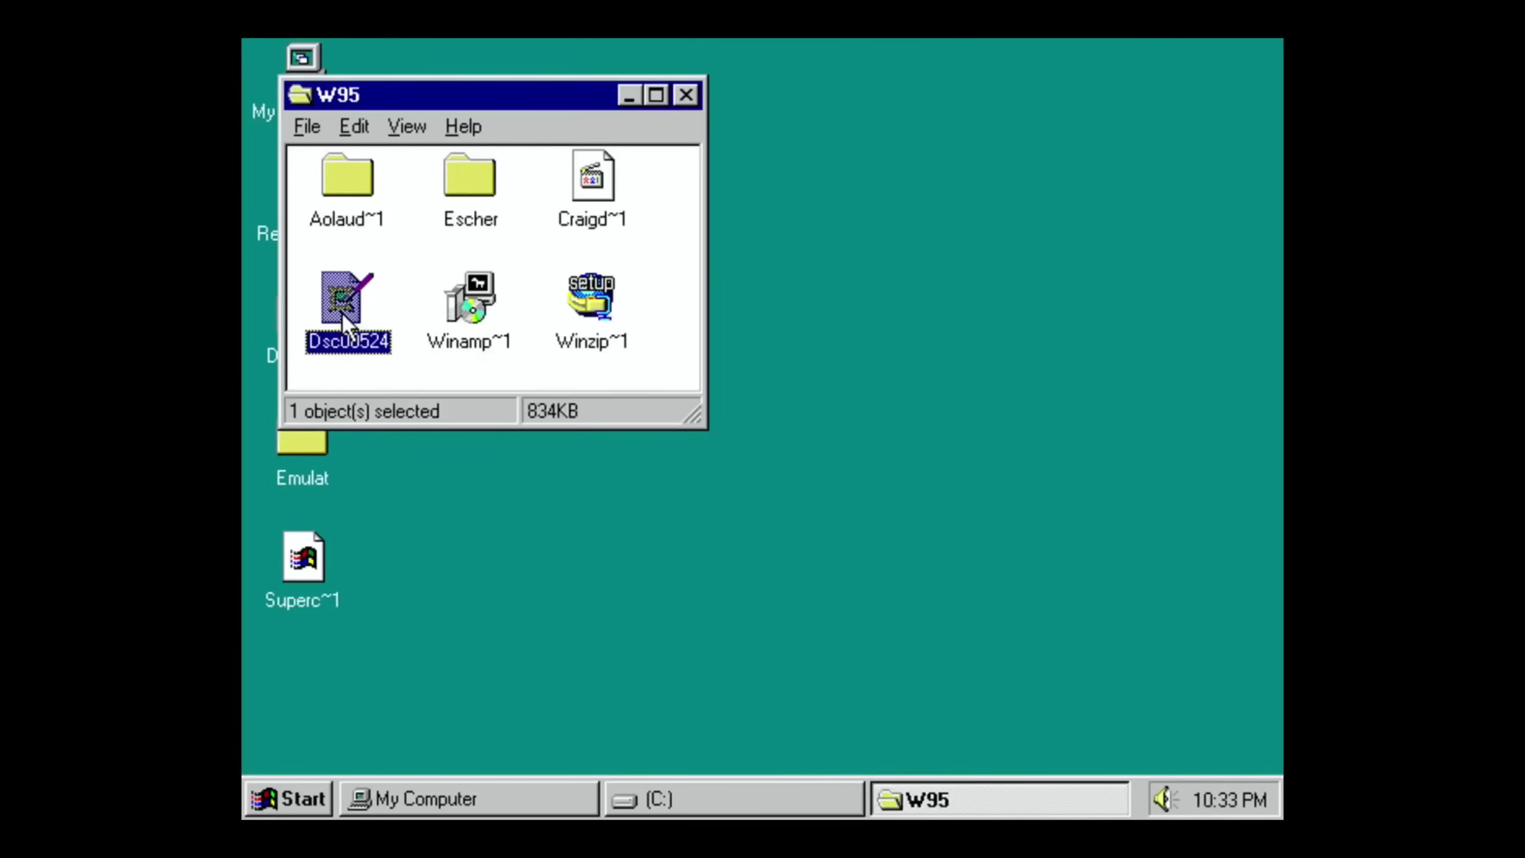
right_click(342, 312)
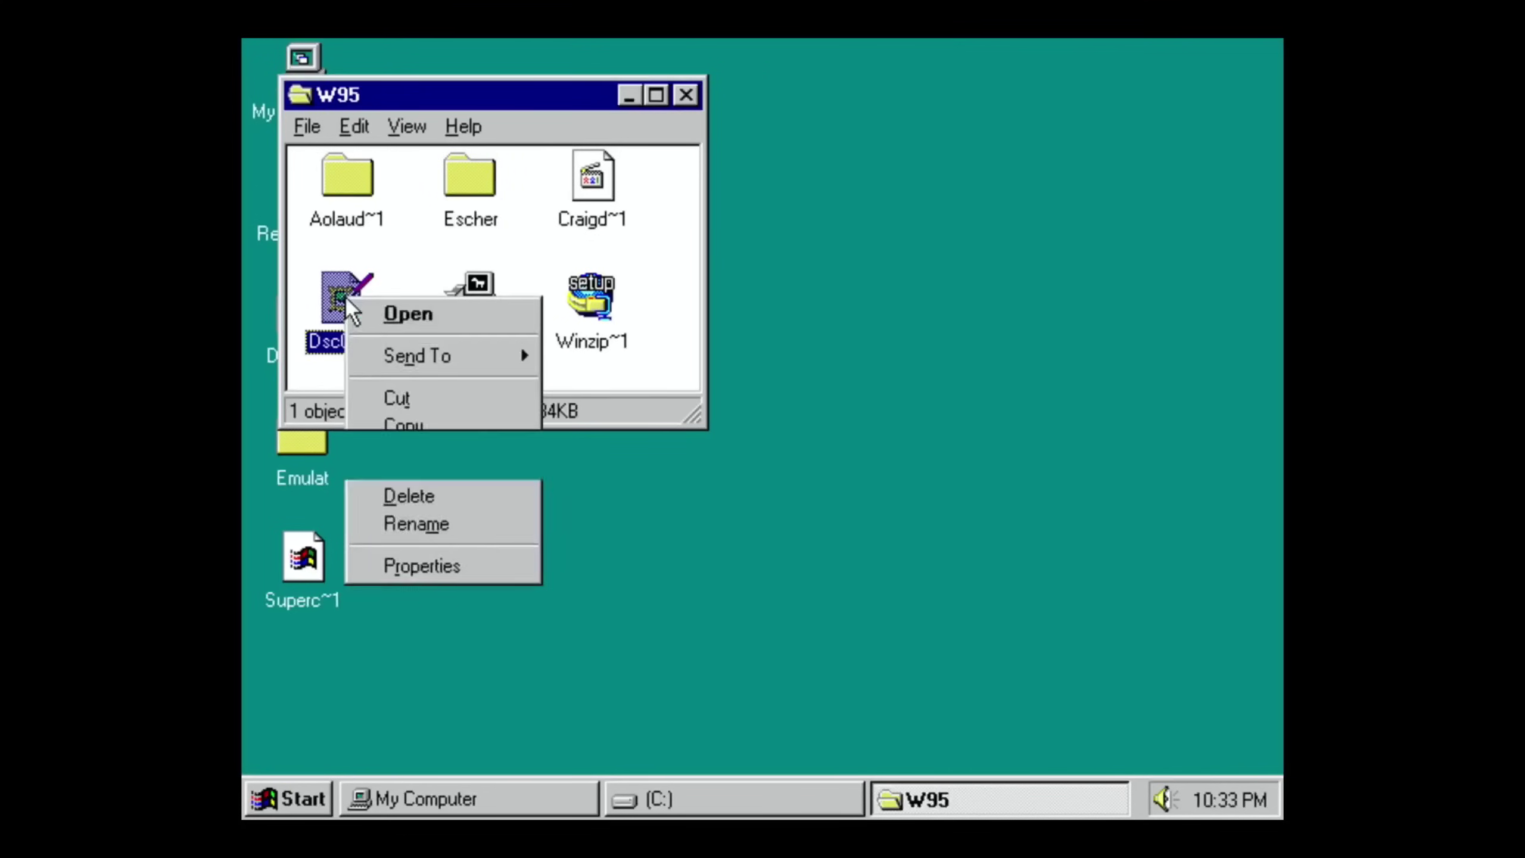
click(406, 315)
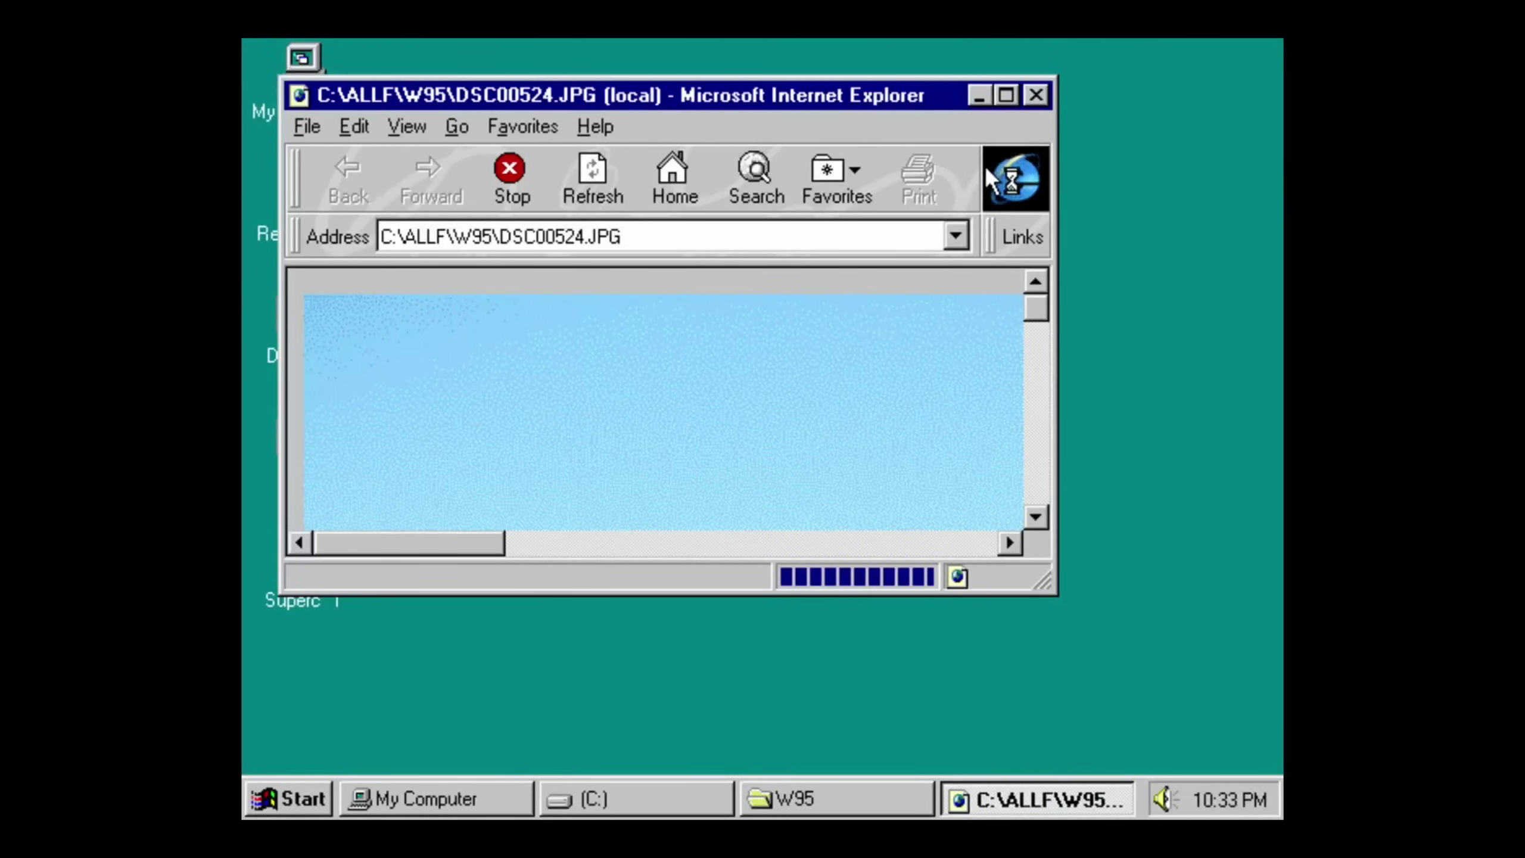
drag(1041, 316, 1038, 198)
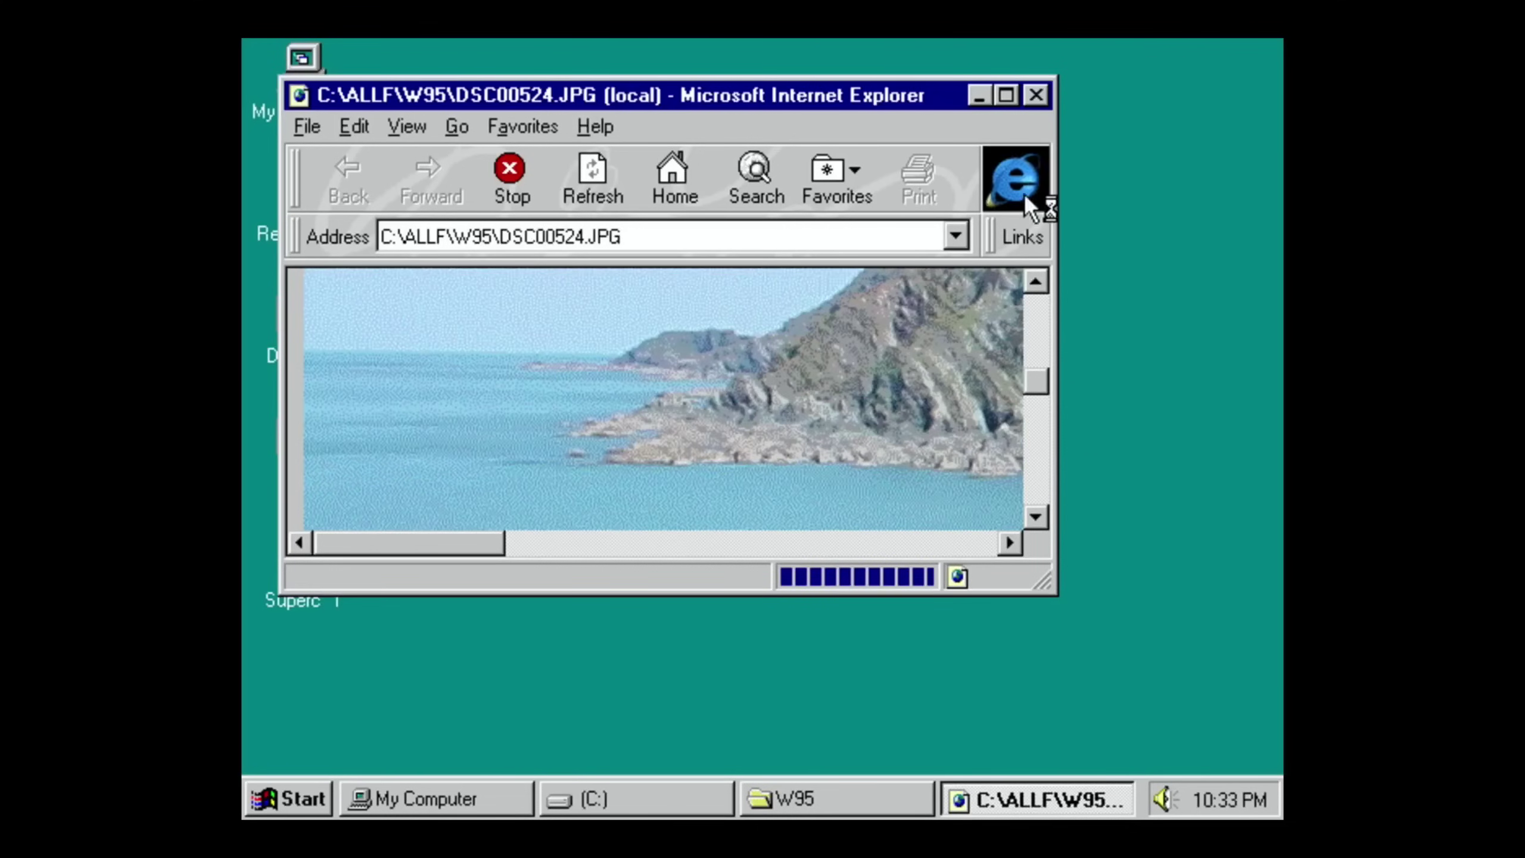
click(1007, 95)
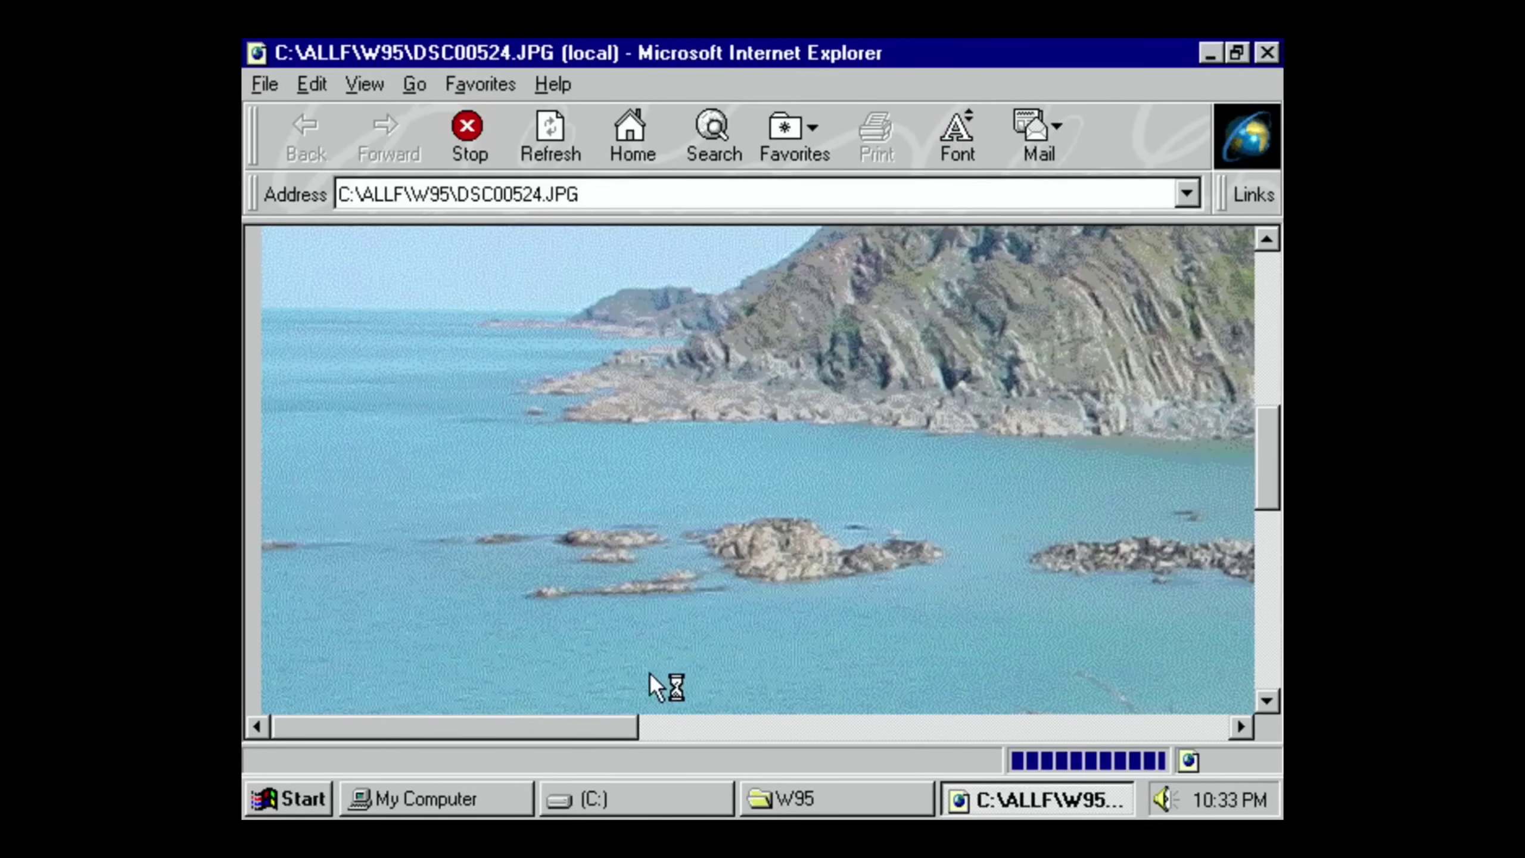
drag(542, 727, 385, 728)
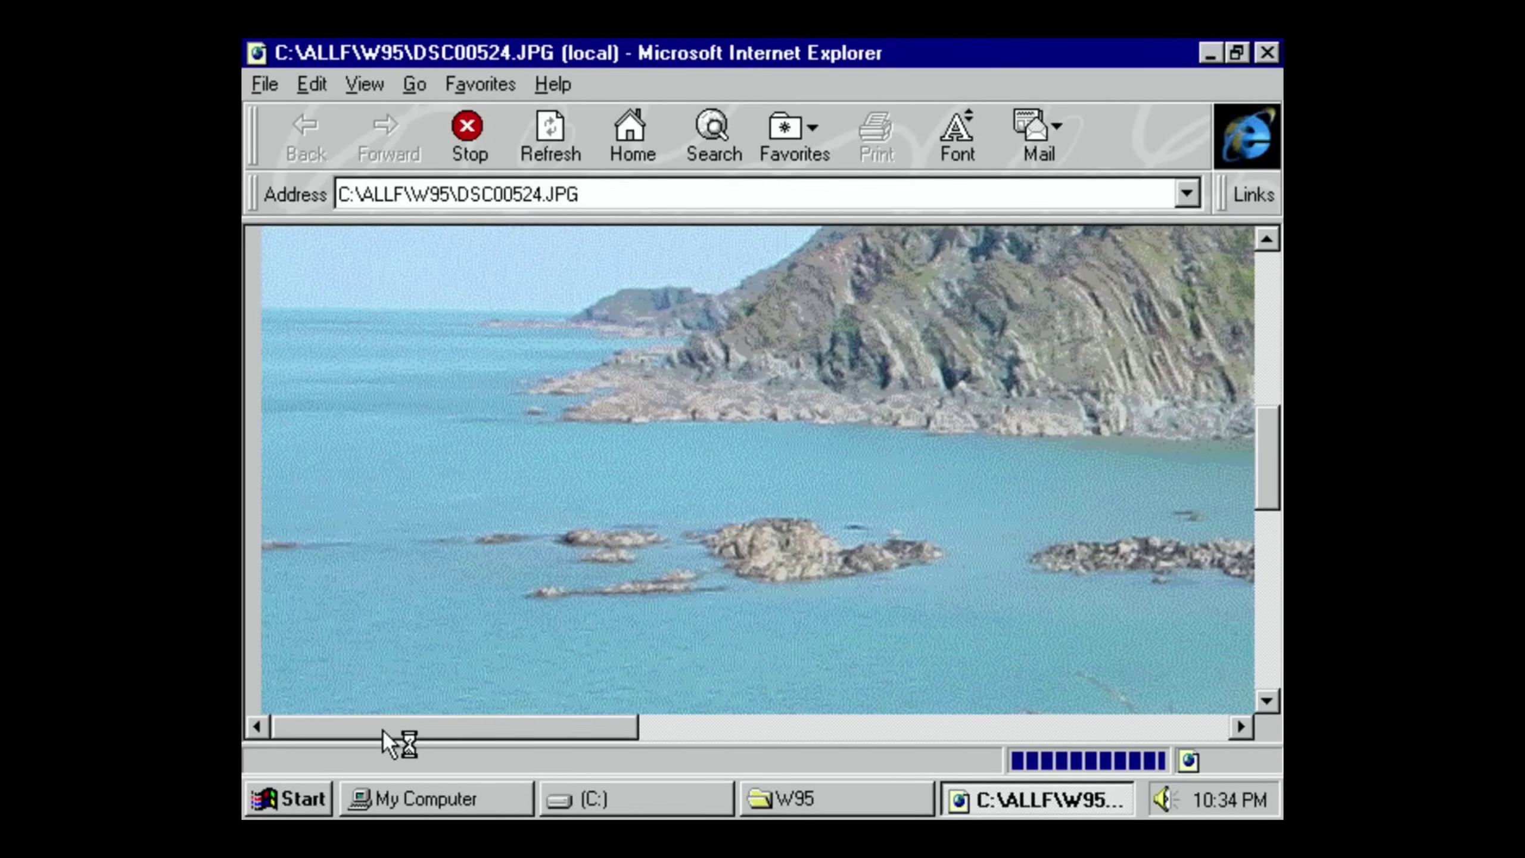
drag(1264, 436, 1276, 304)
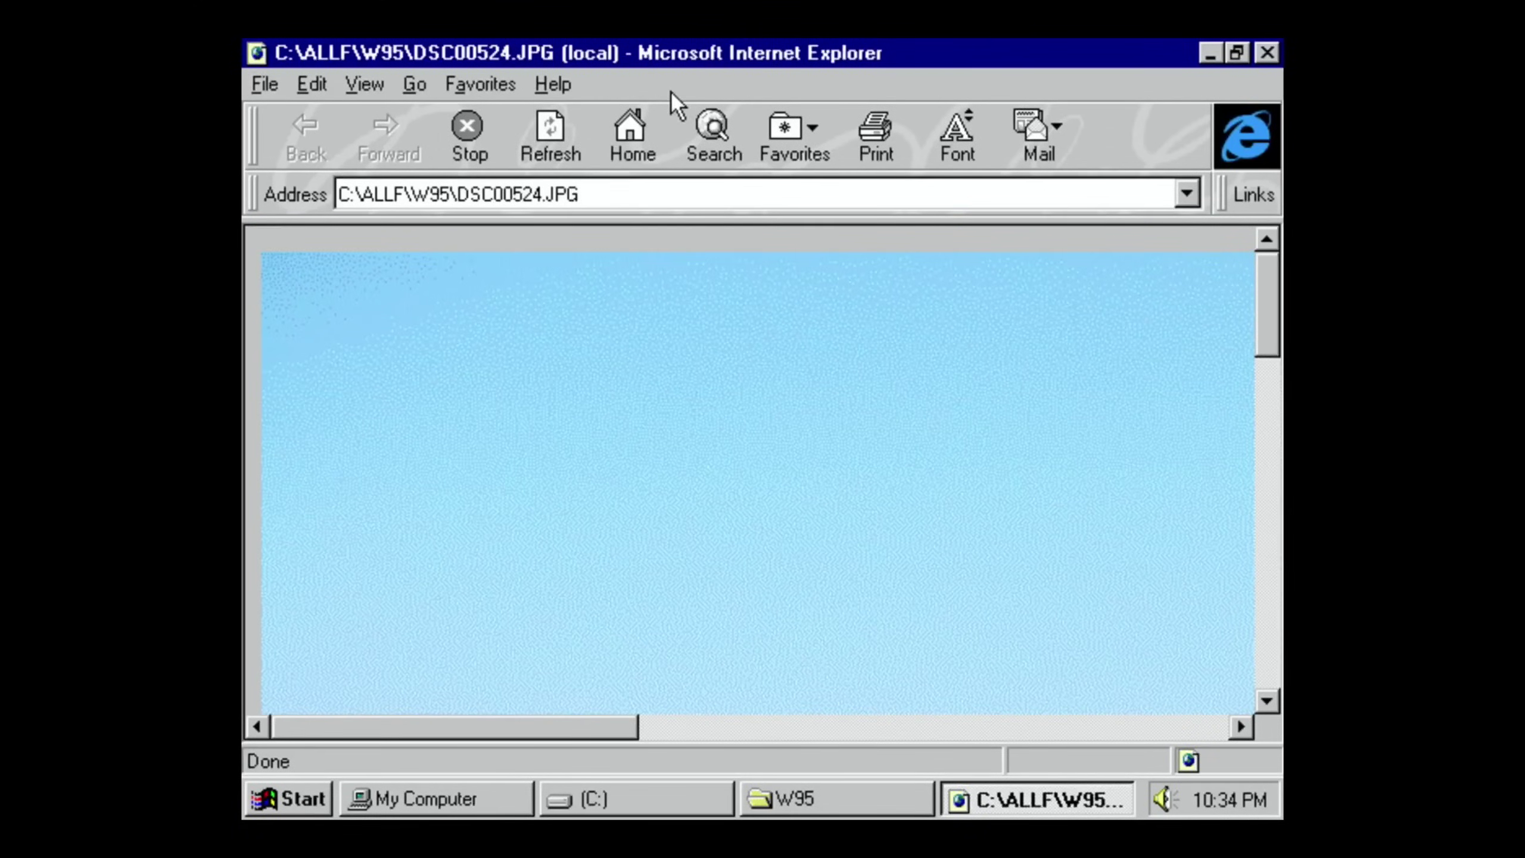
Look through Internet Explorer's general options and menu commands, and close the image window.
click(347, 89)
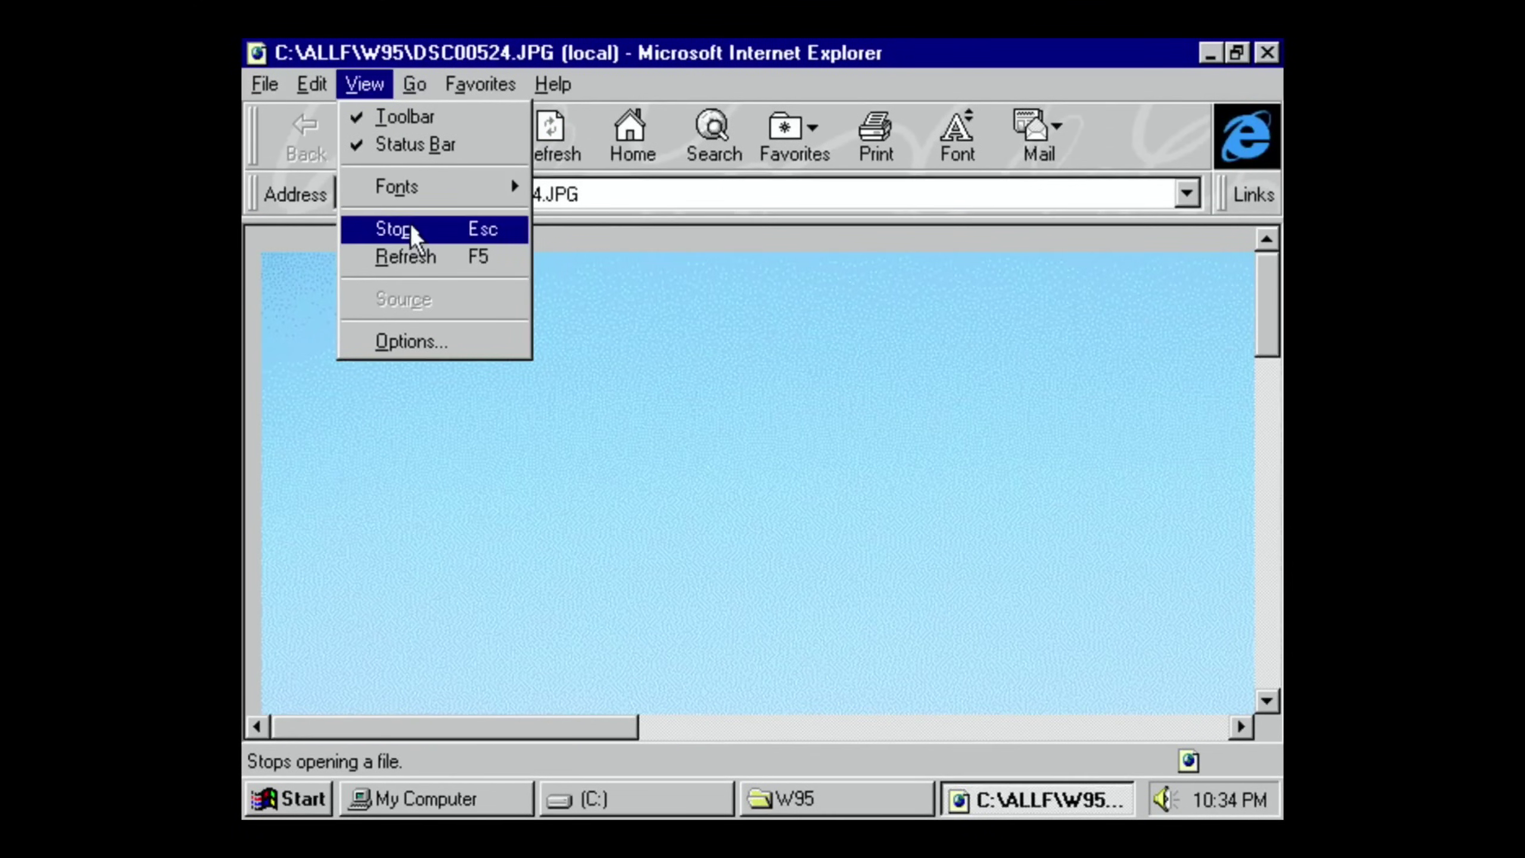
click(412, 342)
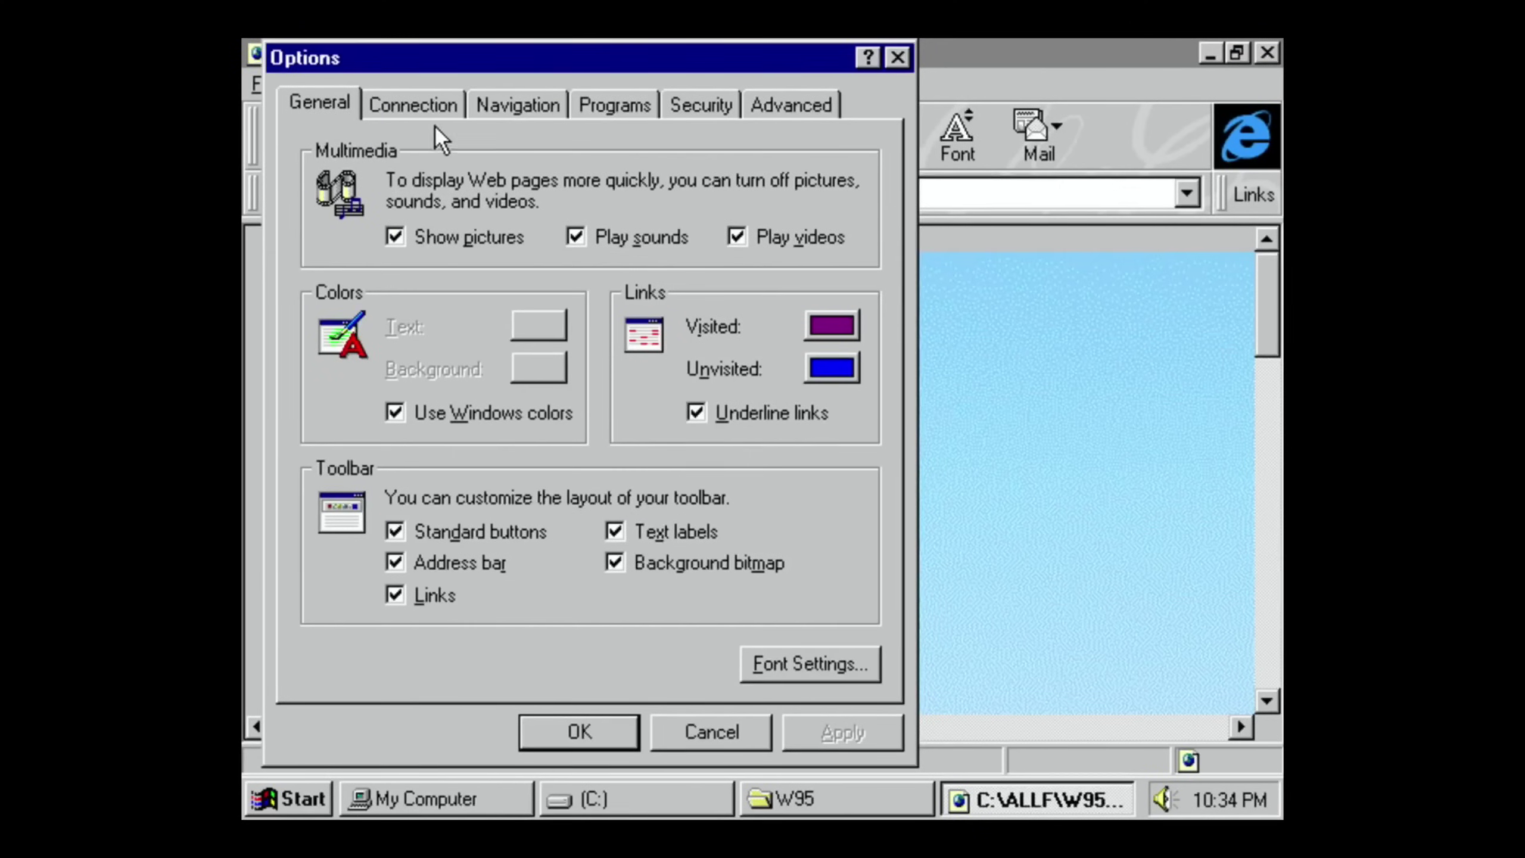
click(901, 57)
click(347, 88)
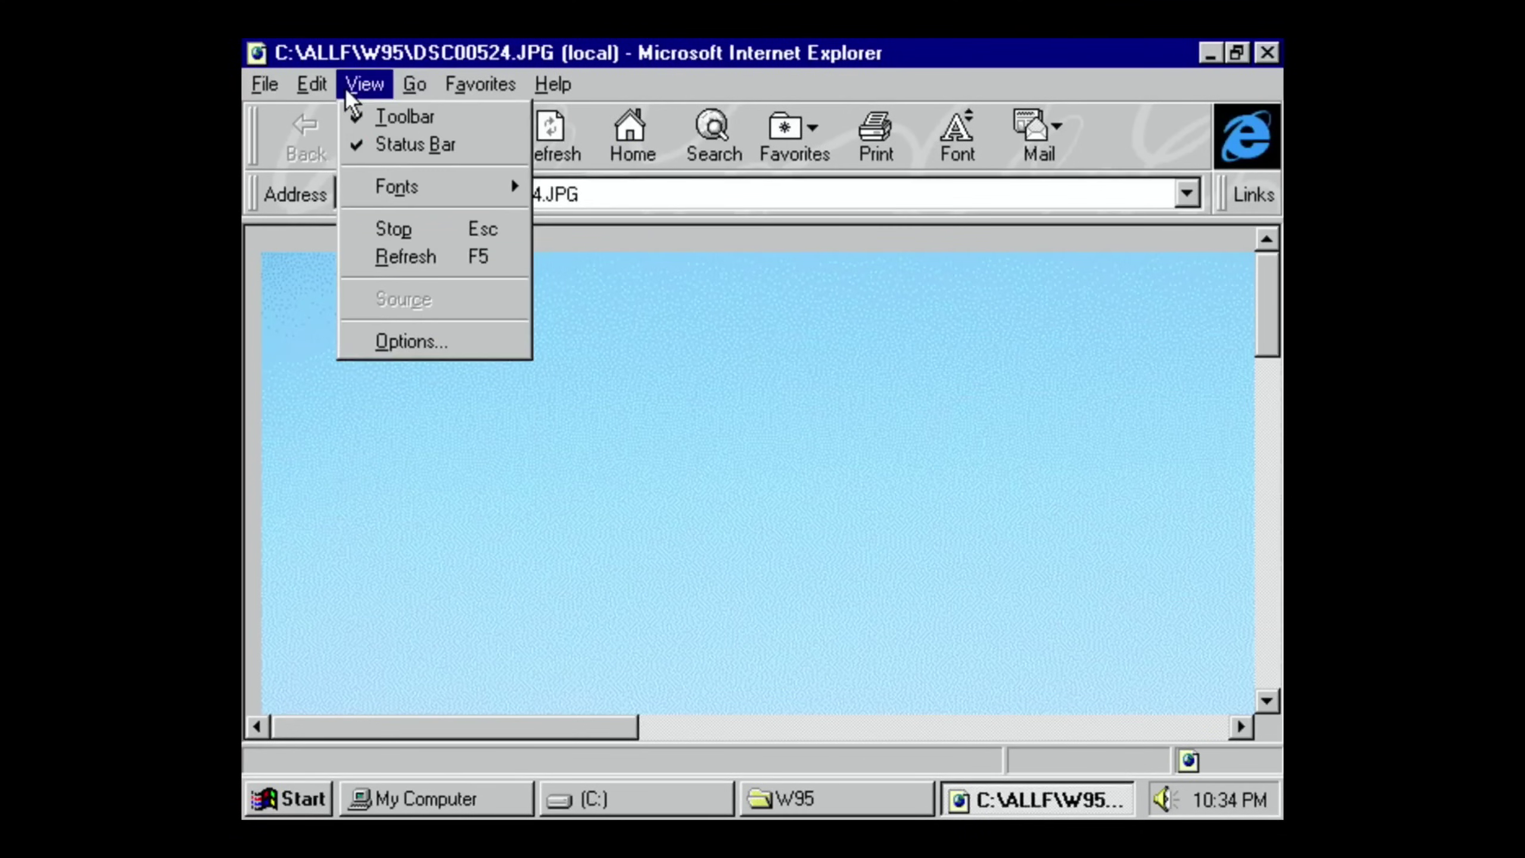
mouse_move(439, 75)
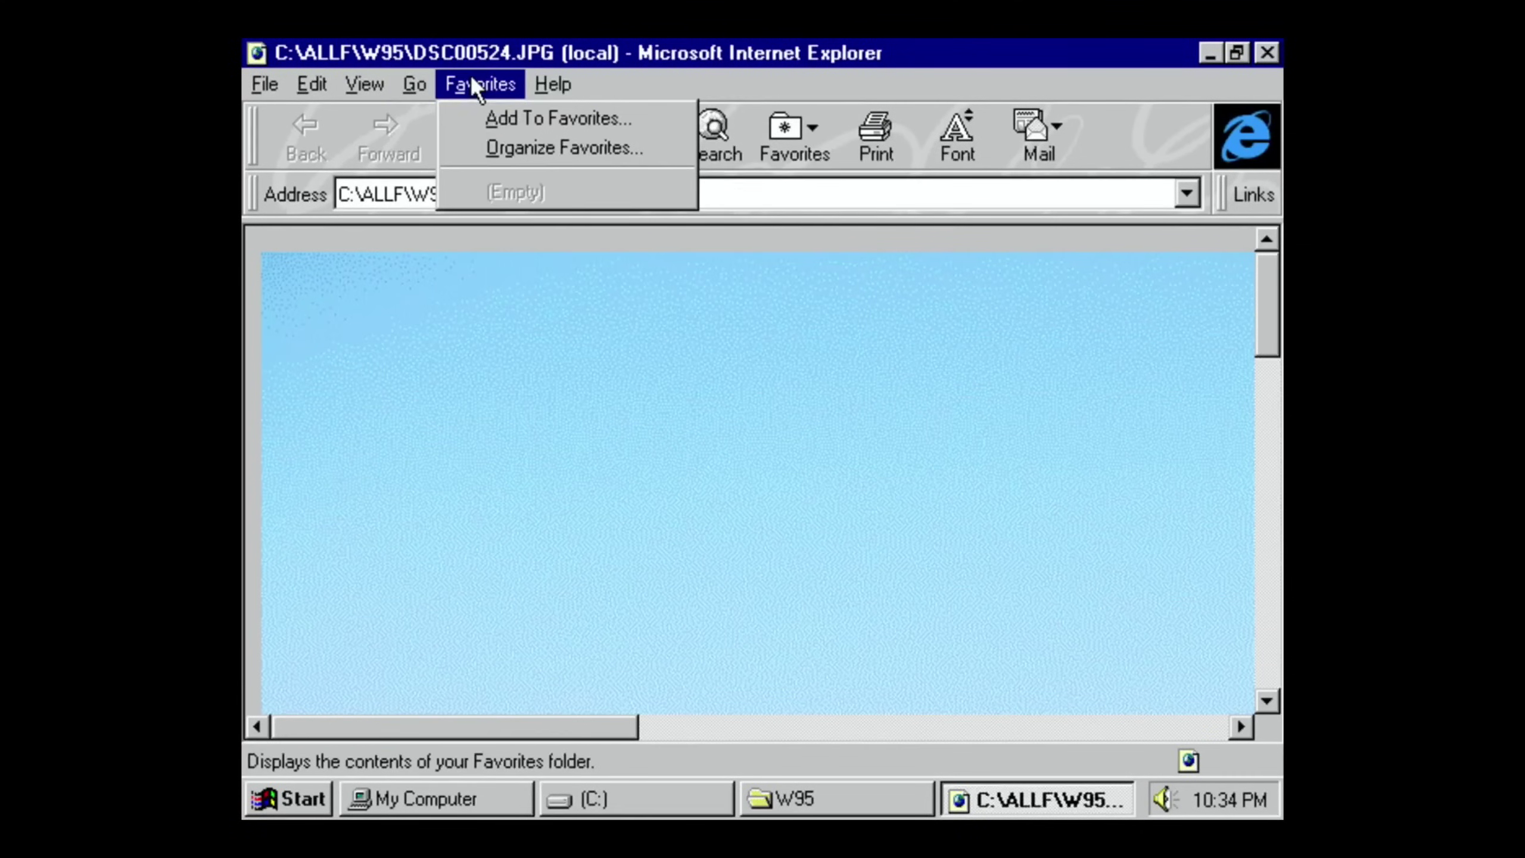
mouse_move(552, 84)
click(821, 390)
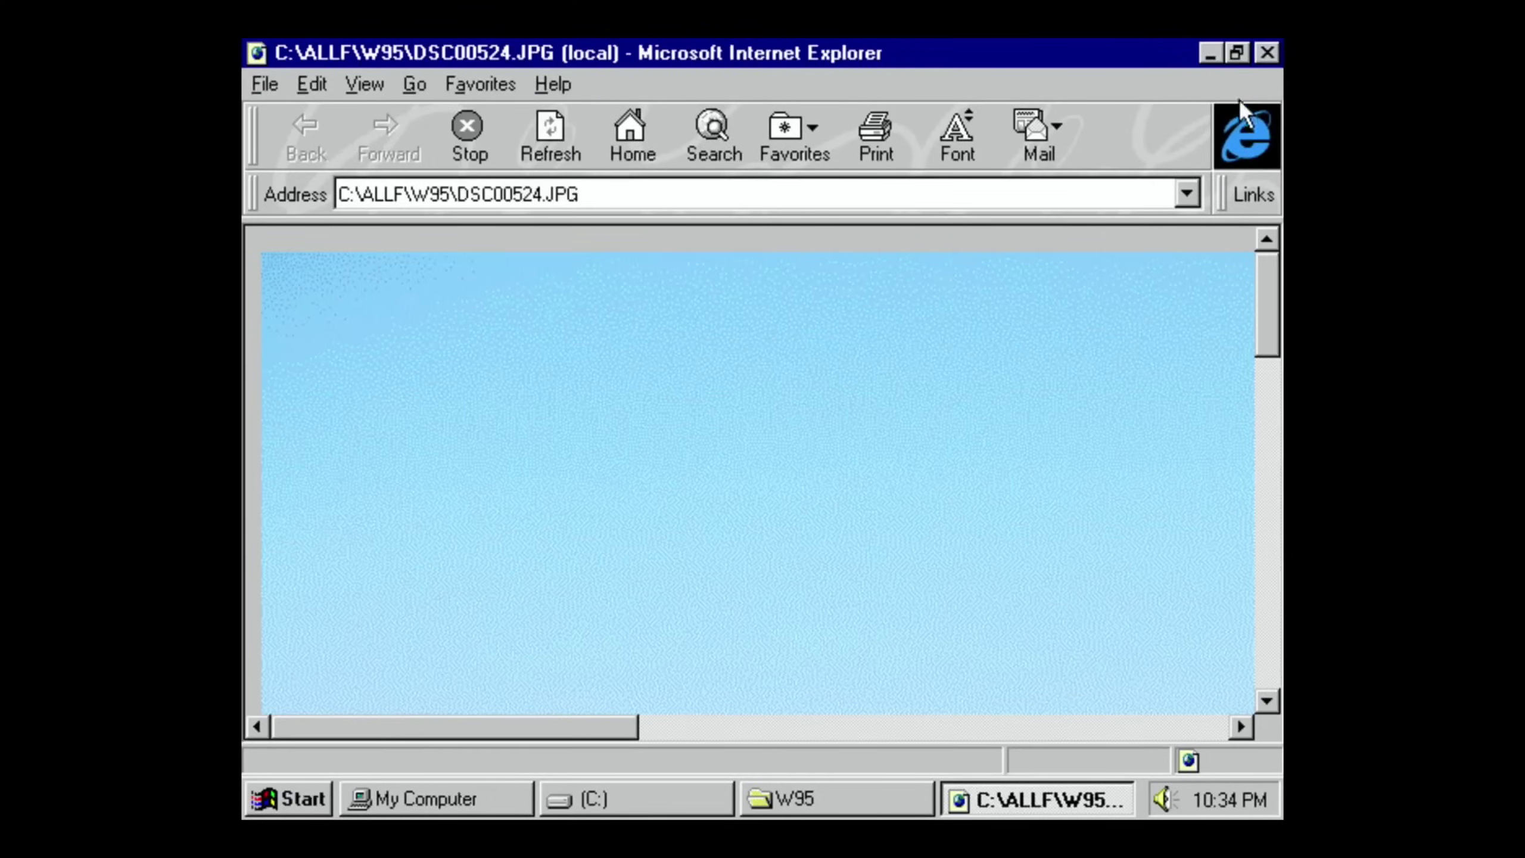
click(1268, 52)
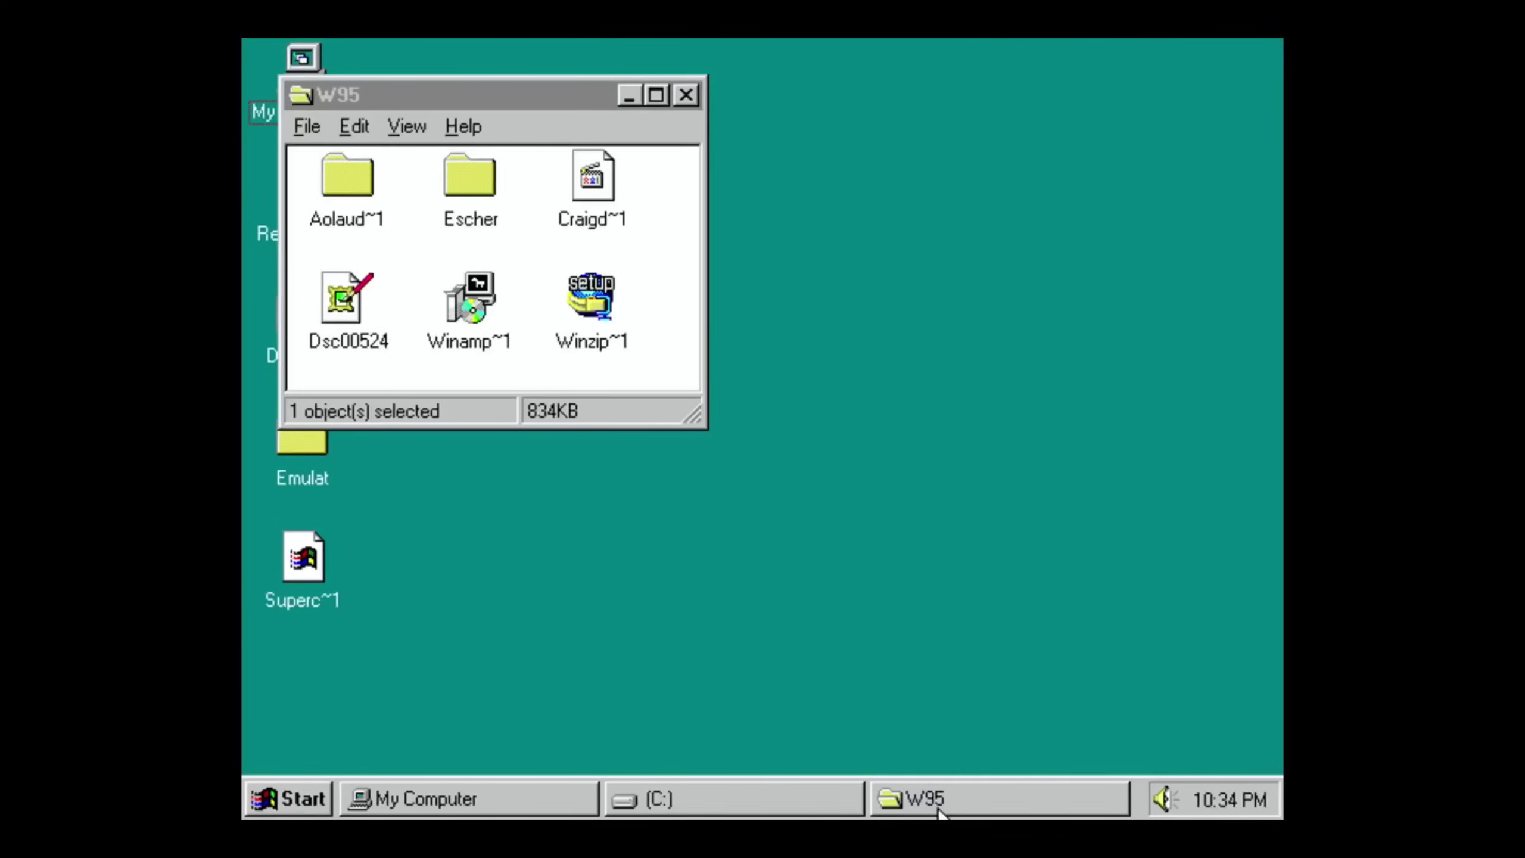
Start the Winamp installer from the W95 folder and exclude the AOL Music desktop icons from the full install.
double_click(473, 276)
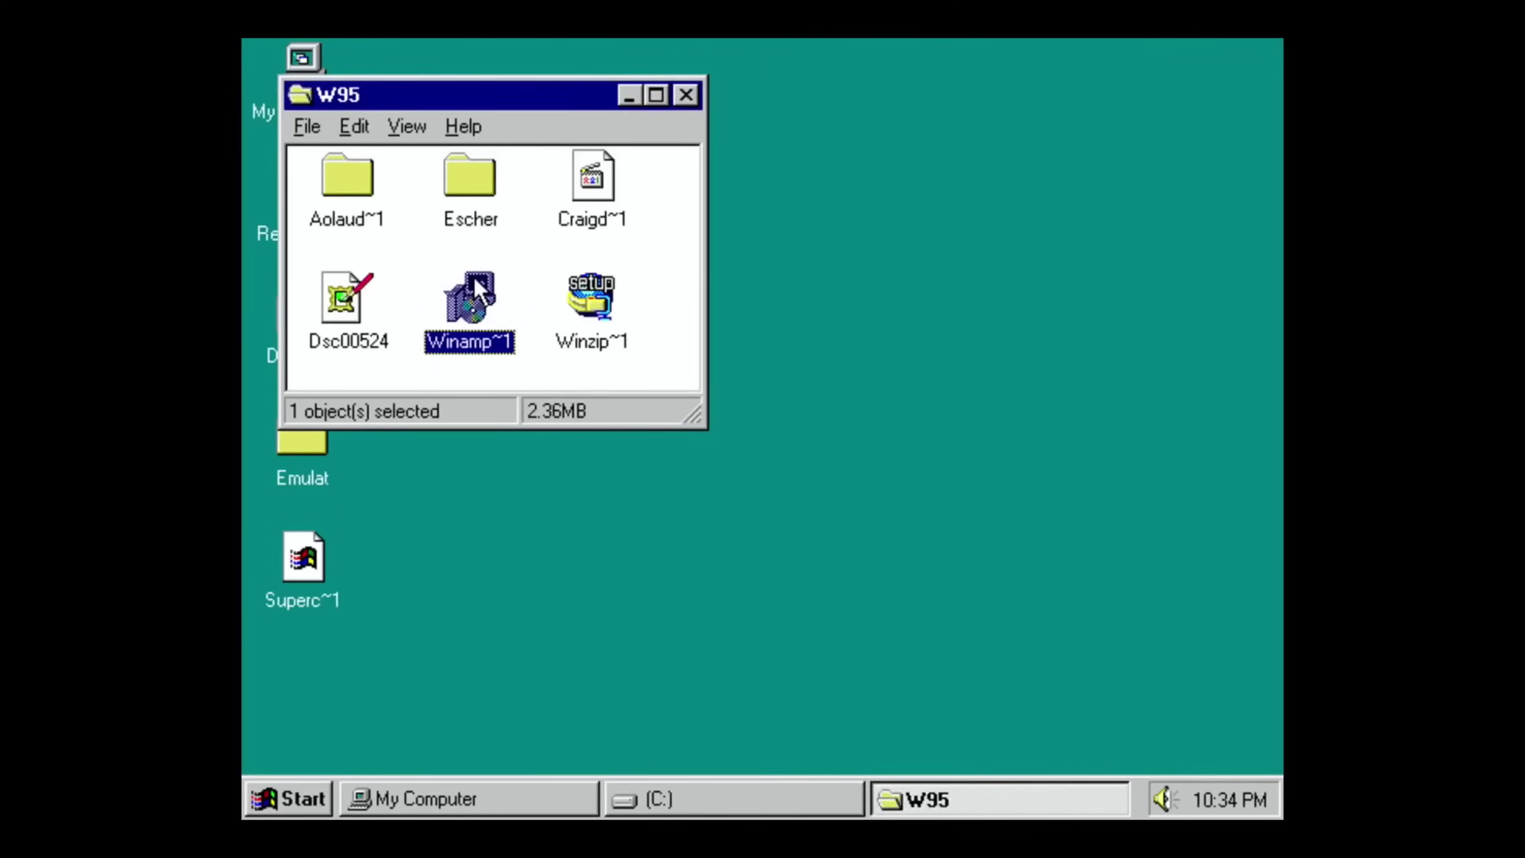
click(1027, 601)
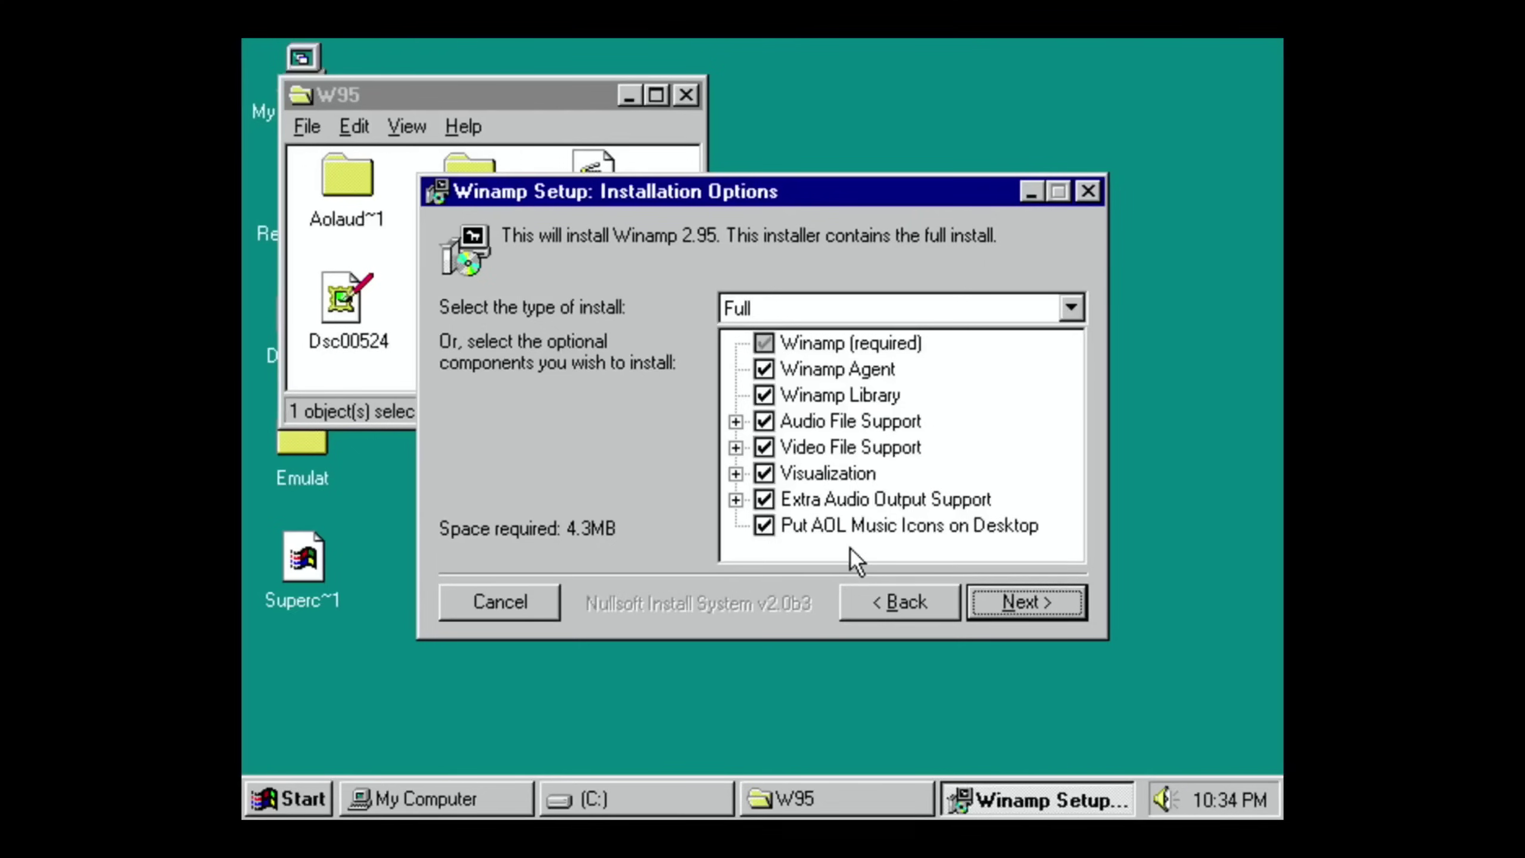
click(771, 526)
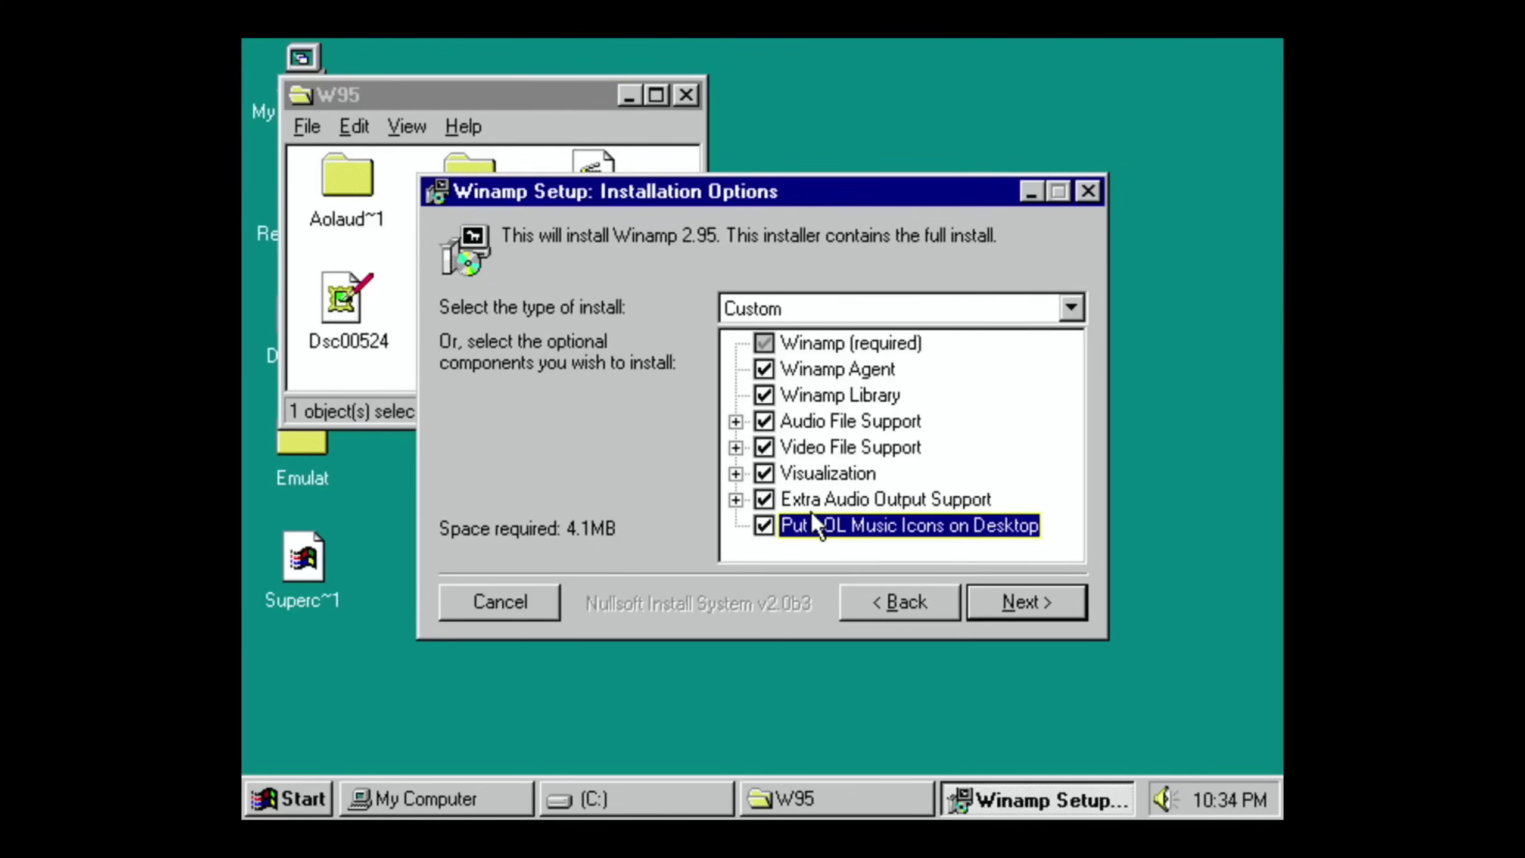
click(765, 527)
click(763, 523)
click(763, 523)
click(762, 524)
click(763, 526)
click(763, 528)
click(764, 527)
click(763, 526)
click(1046, 594)
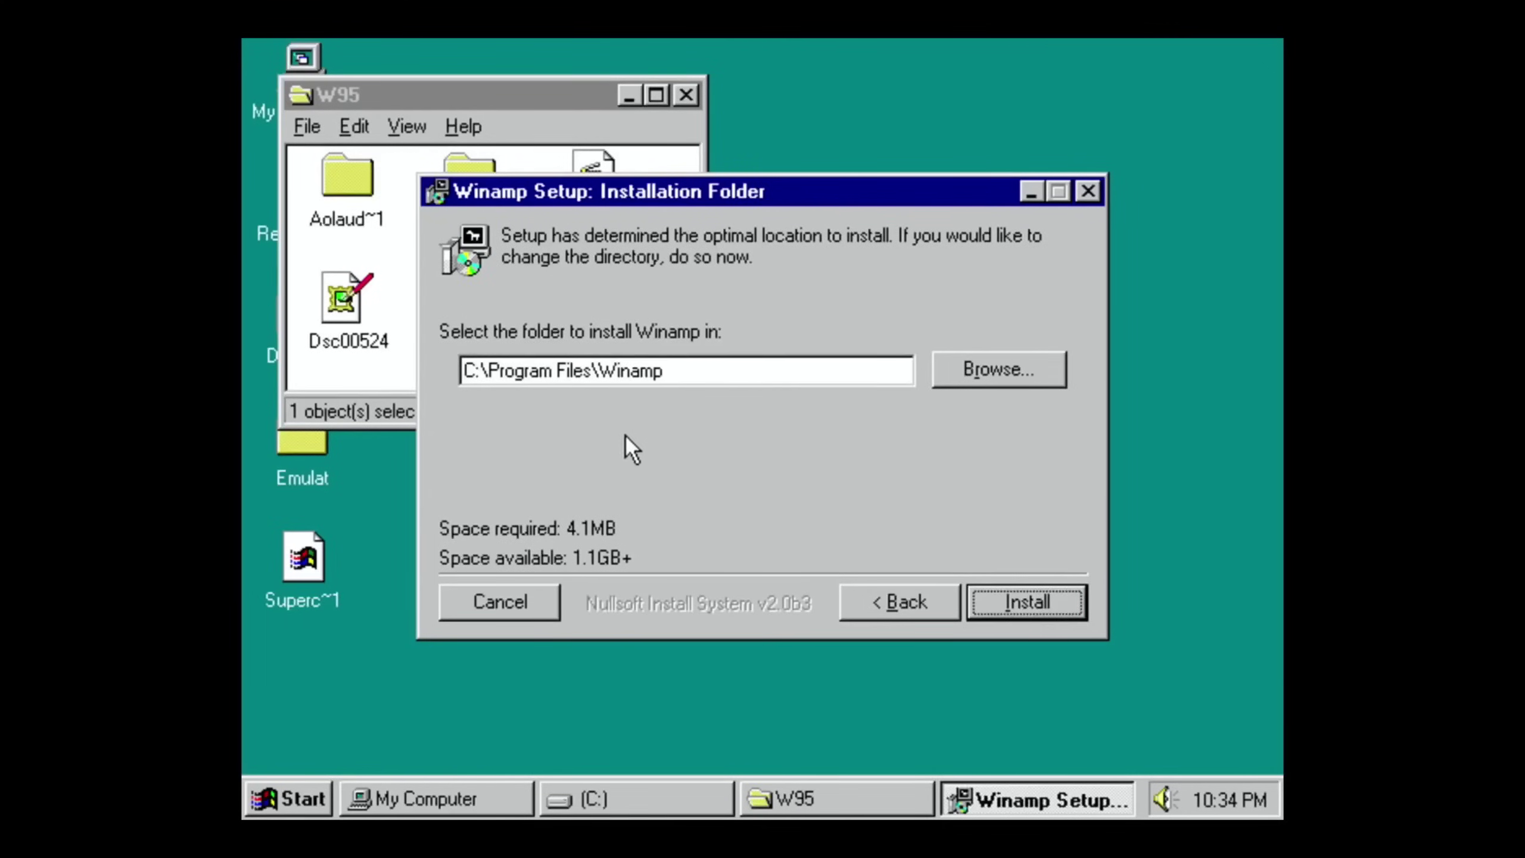
Install Winamp in C:\Program Files\Winamp with the default settings, leave the user information blank, and run the program.
click(1034, 602)
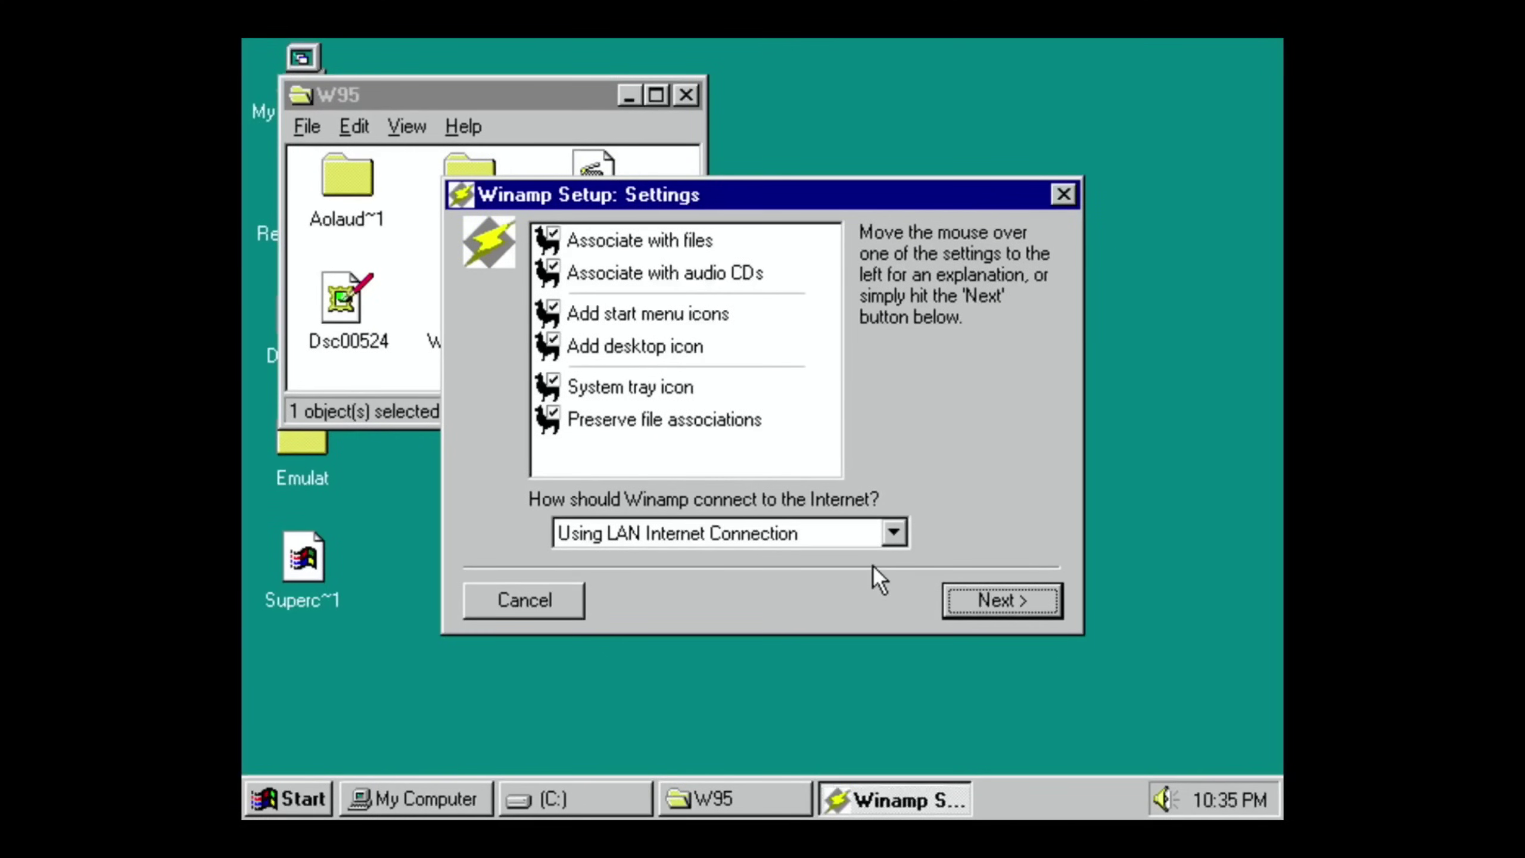
click(985, 601)
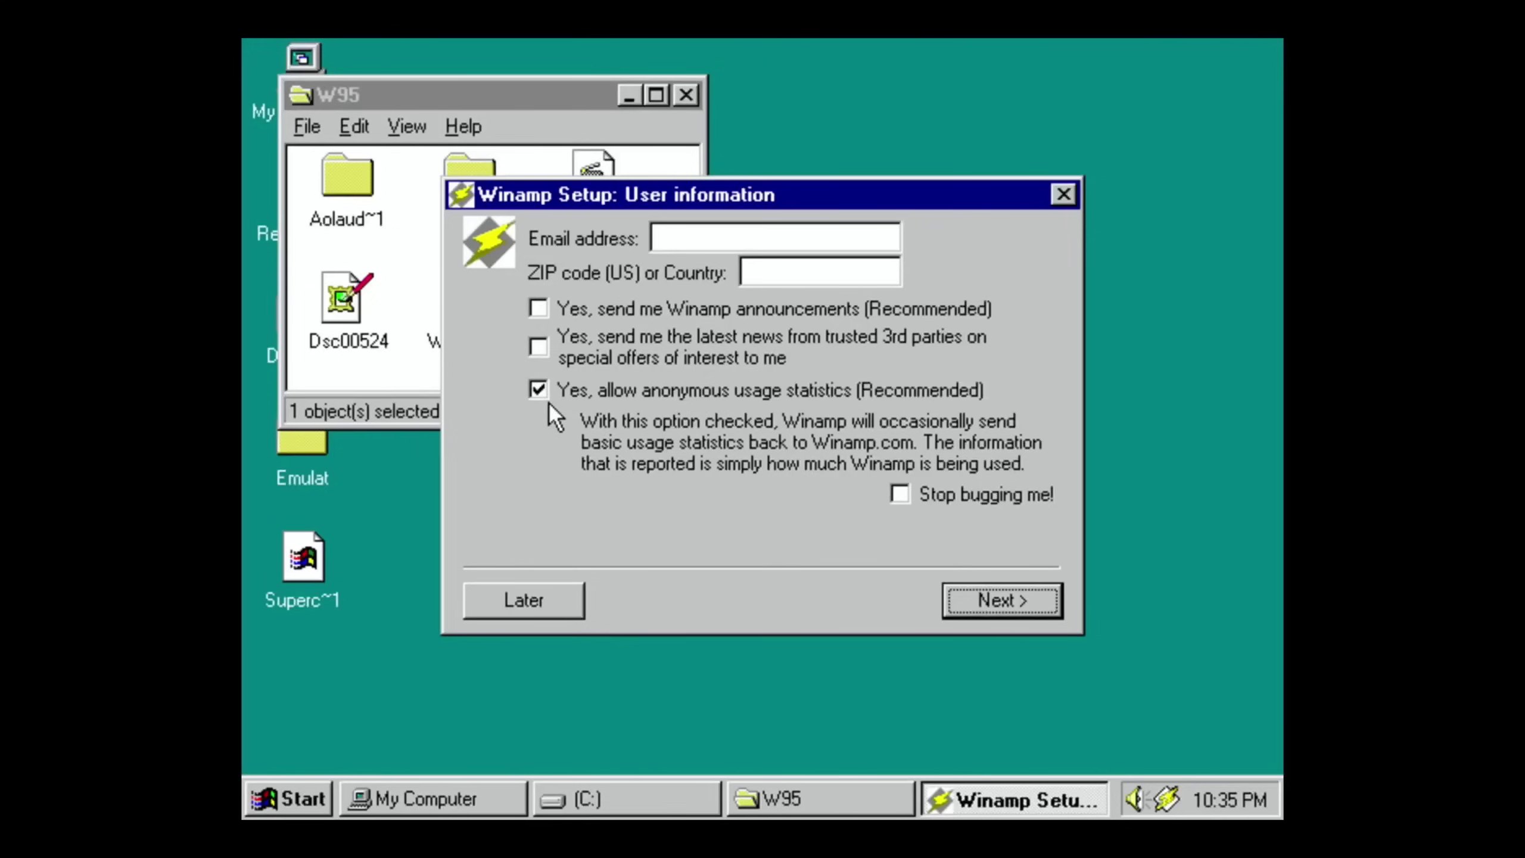
click(1014, 587)
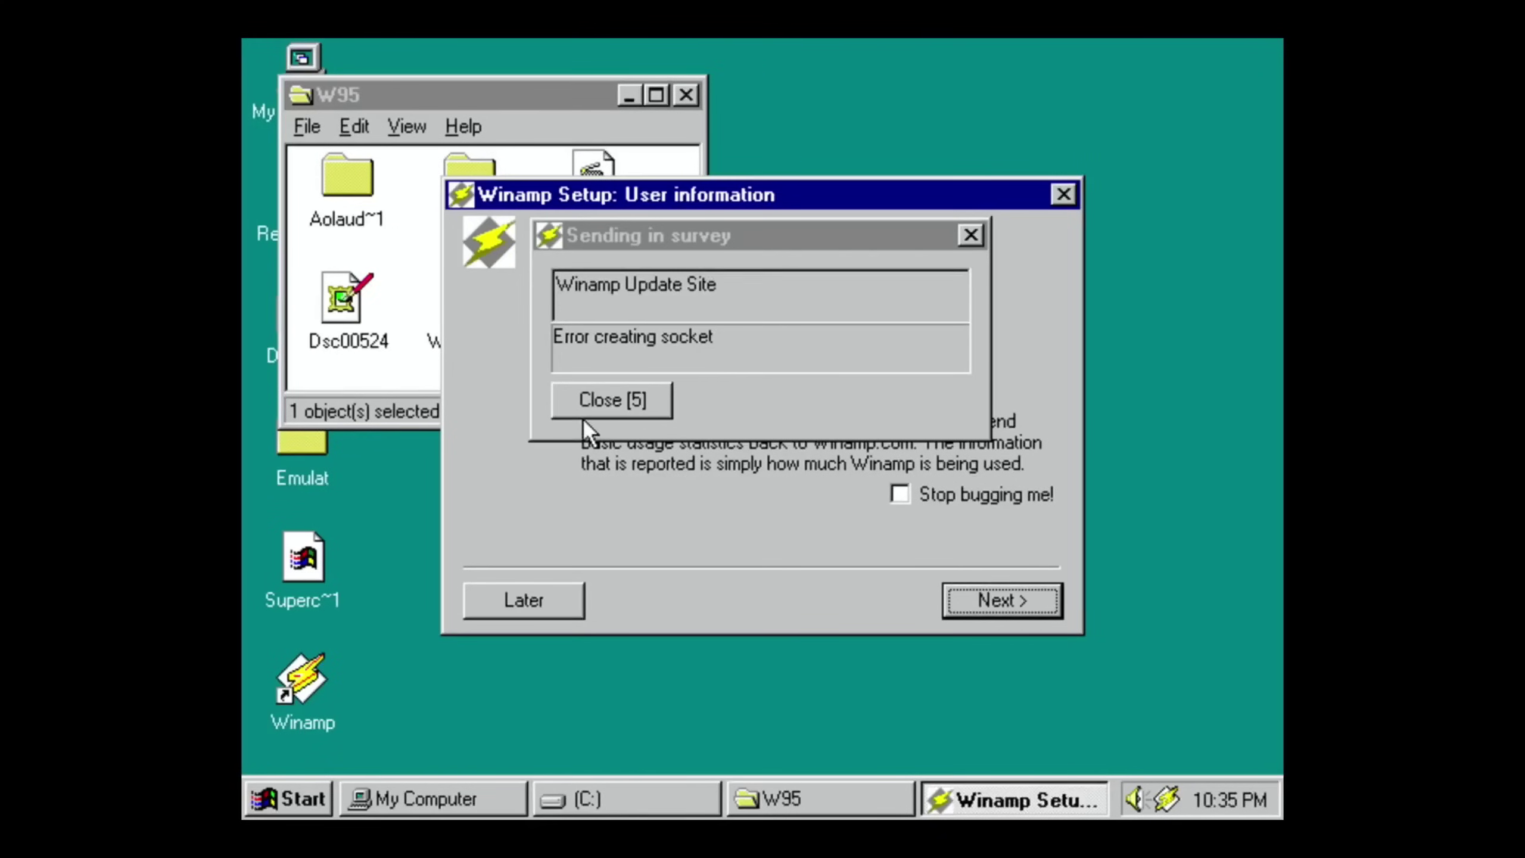
click(630, 398)
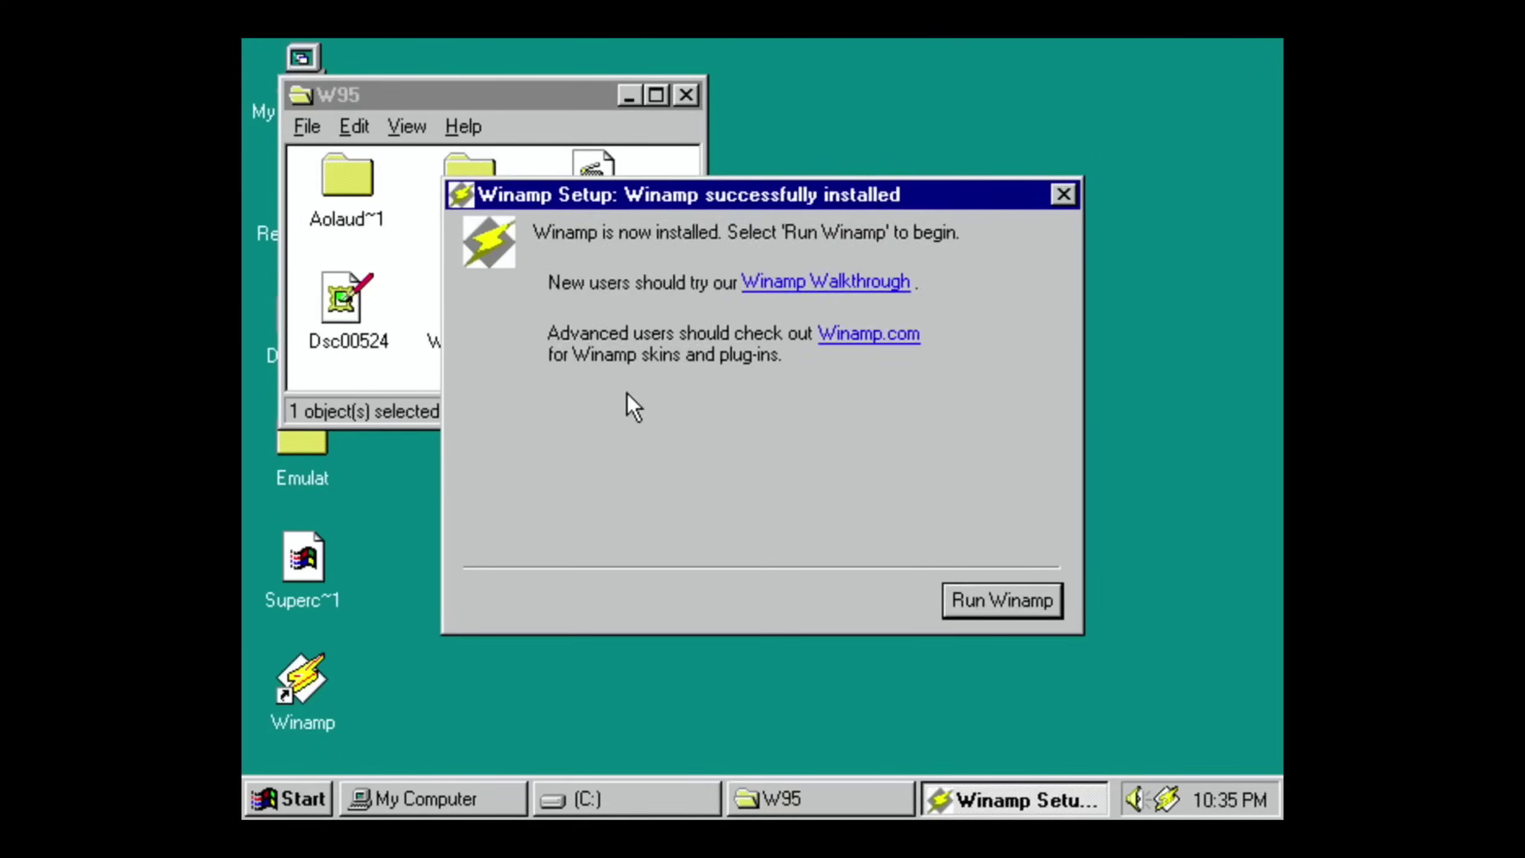
click(965, 590)
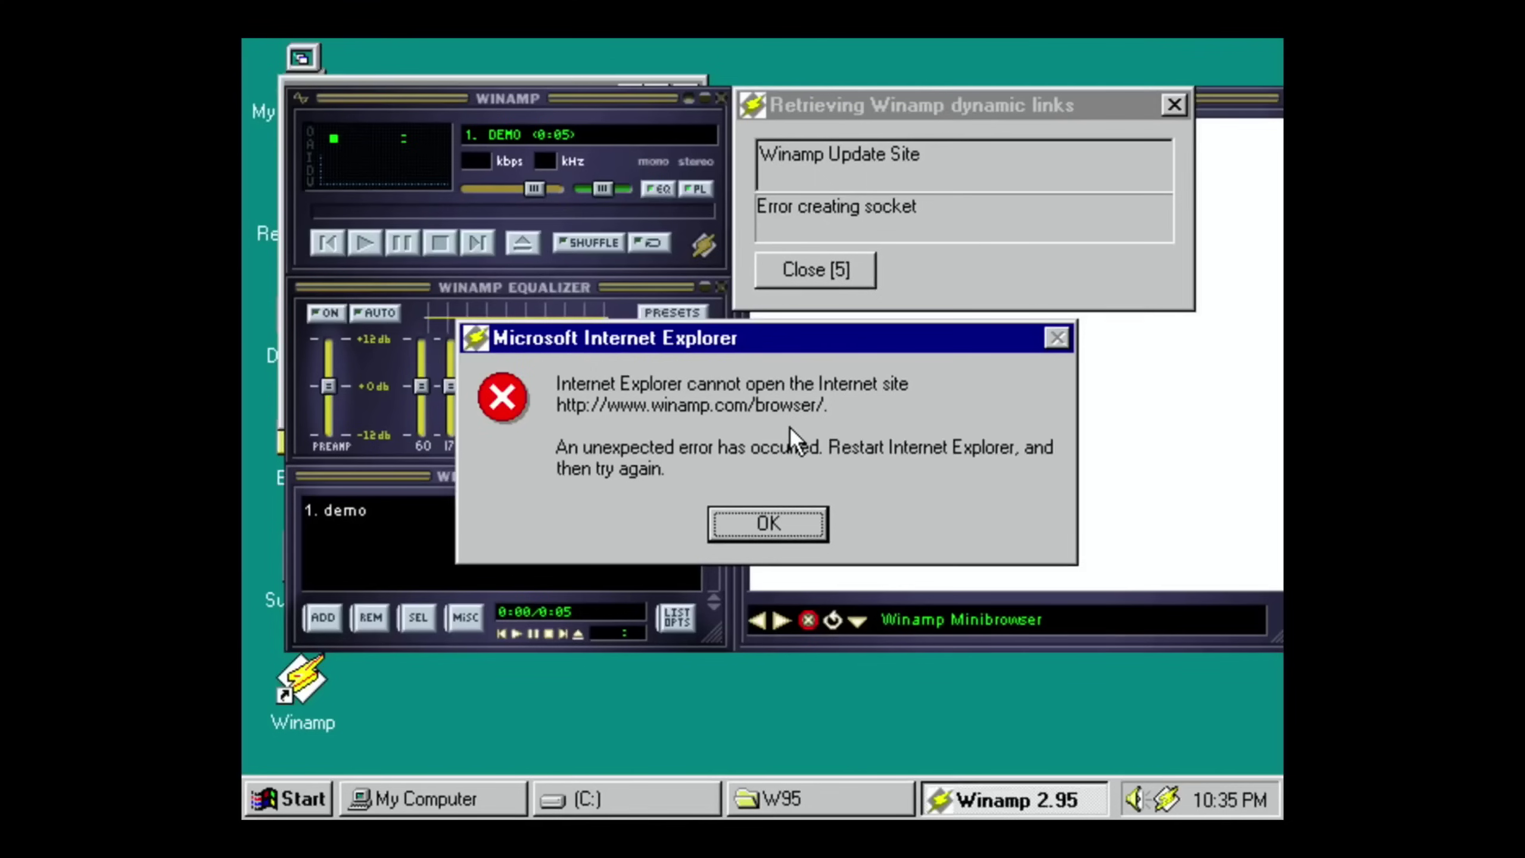
Dismiss the Internet Explorer and dynamic links connection errors, and play the demo track in Winamp.
click(743, 522)
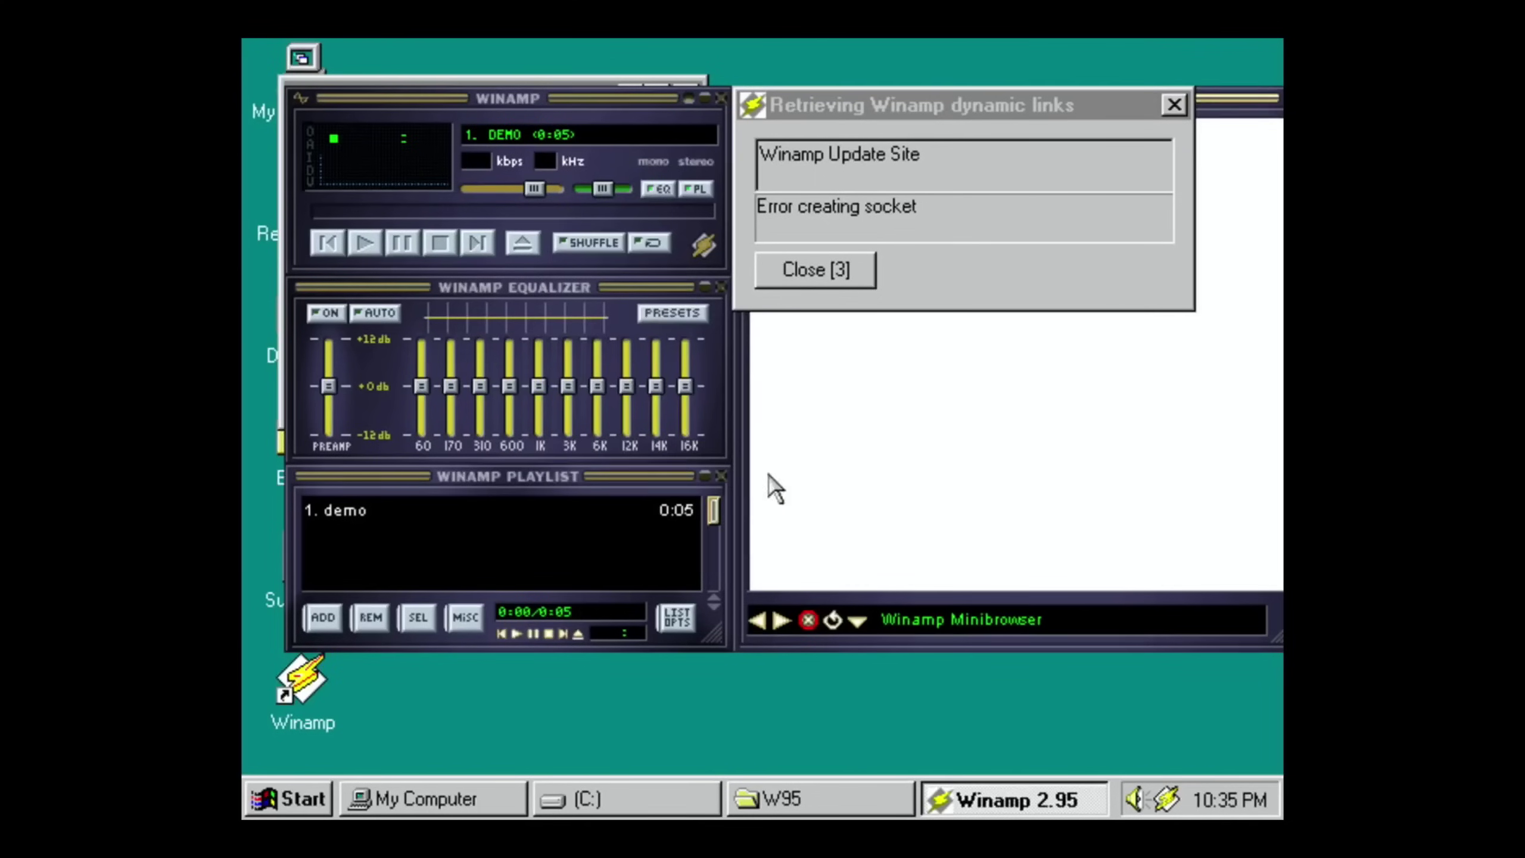
click(834, 282)
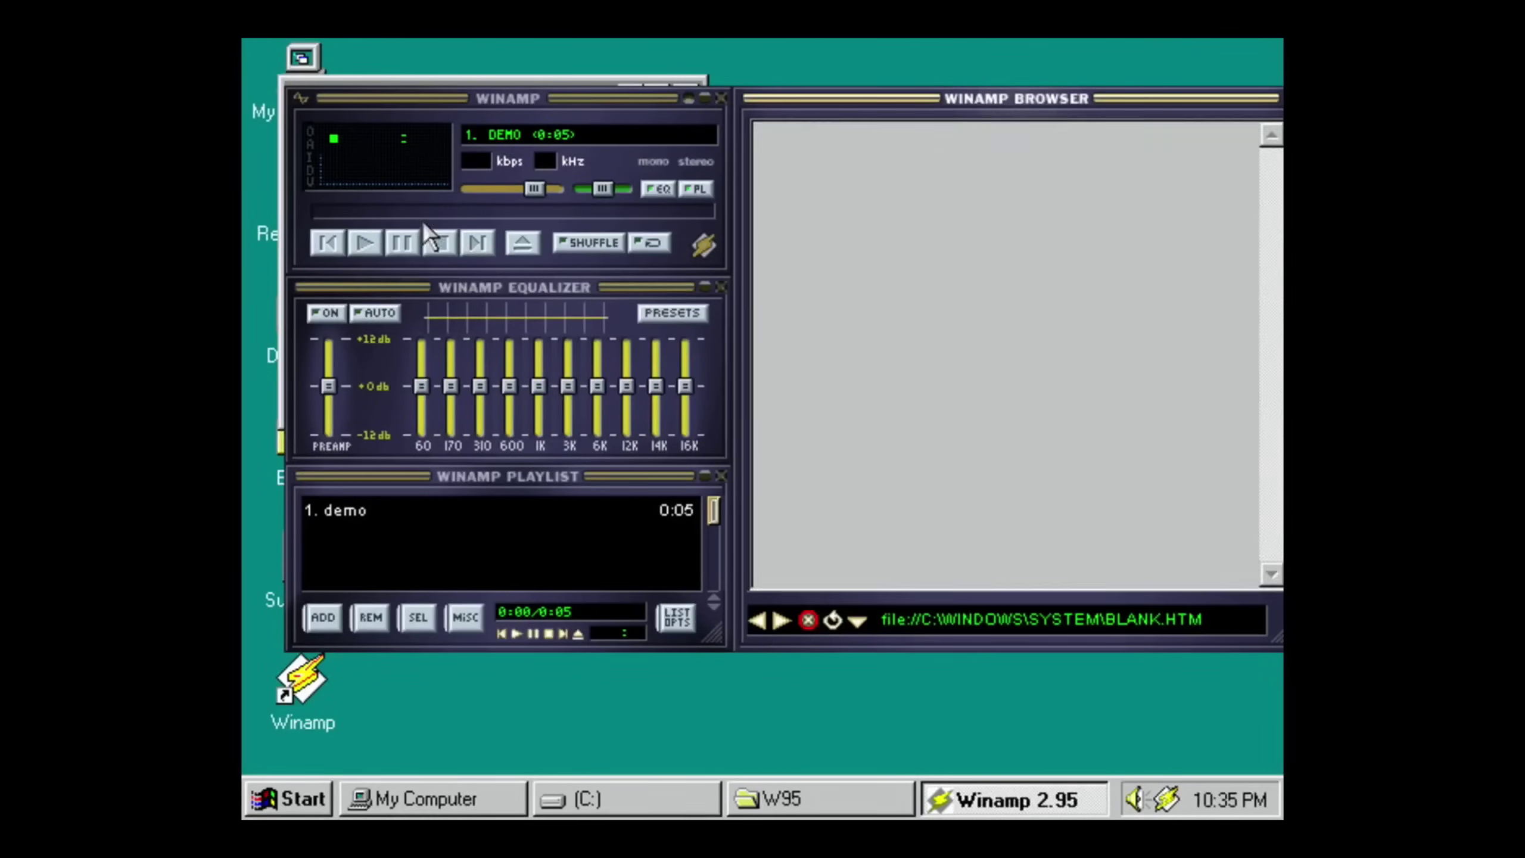
click(361, 245)
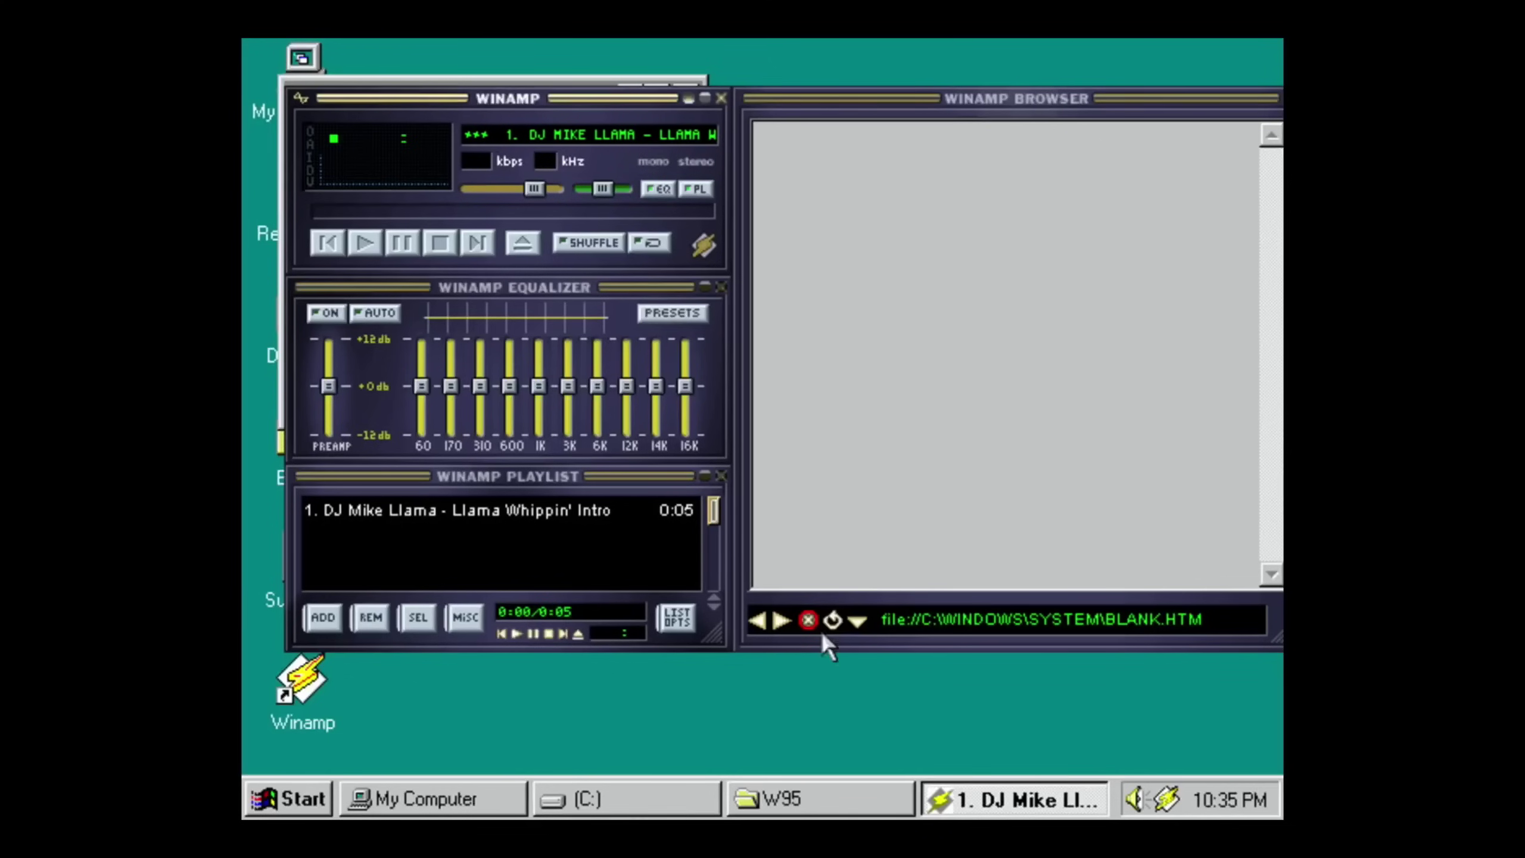
Bring up the W95 folder through Allf on drive C:, and close the Allf and C: windows.
click(606, 799)
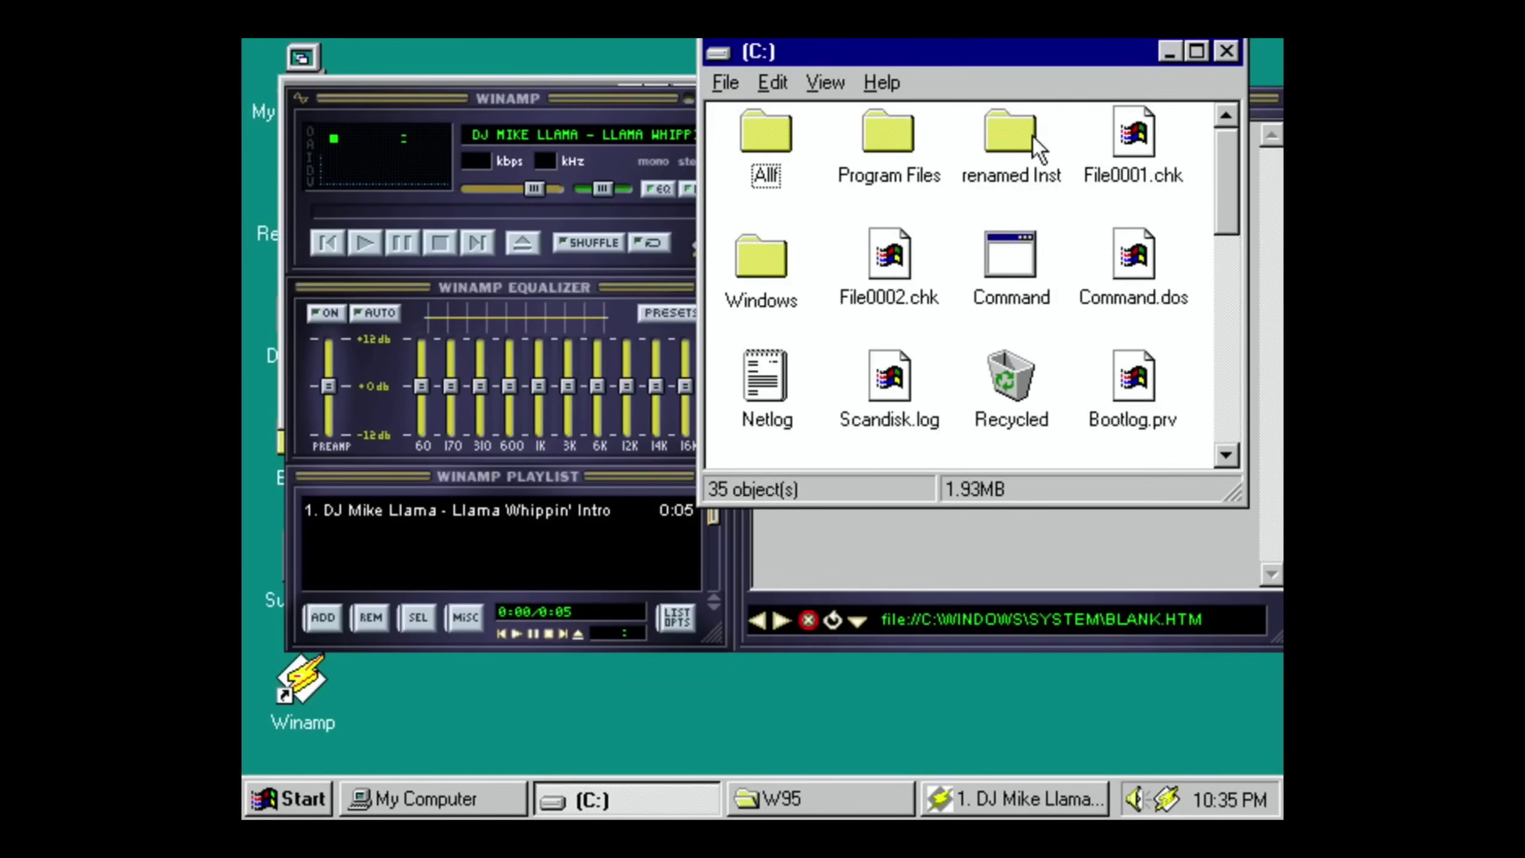
drag(1036, 52, 613, 195)
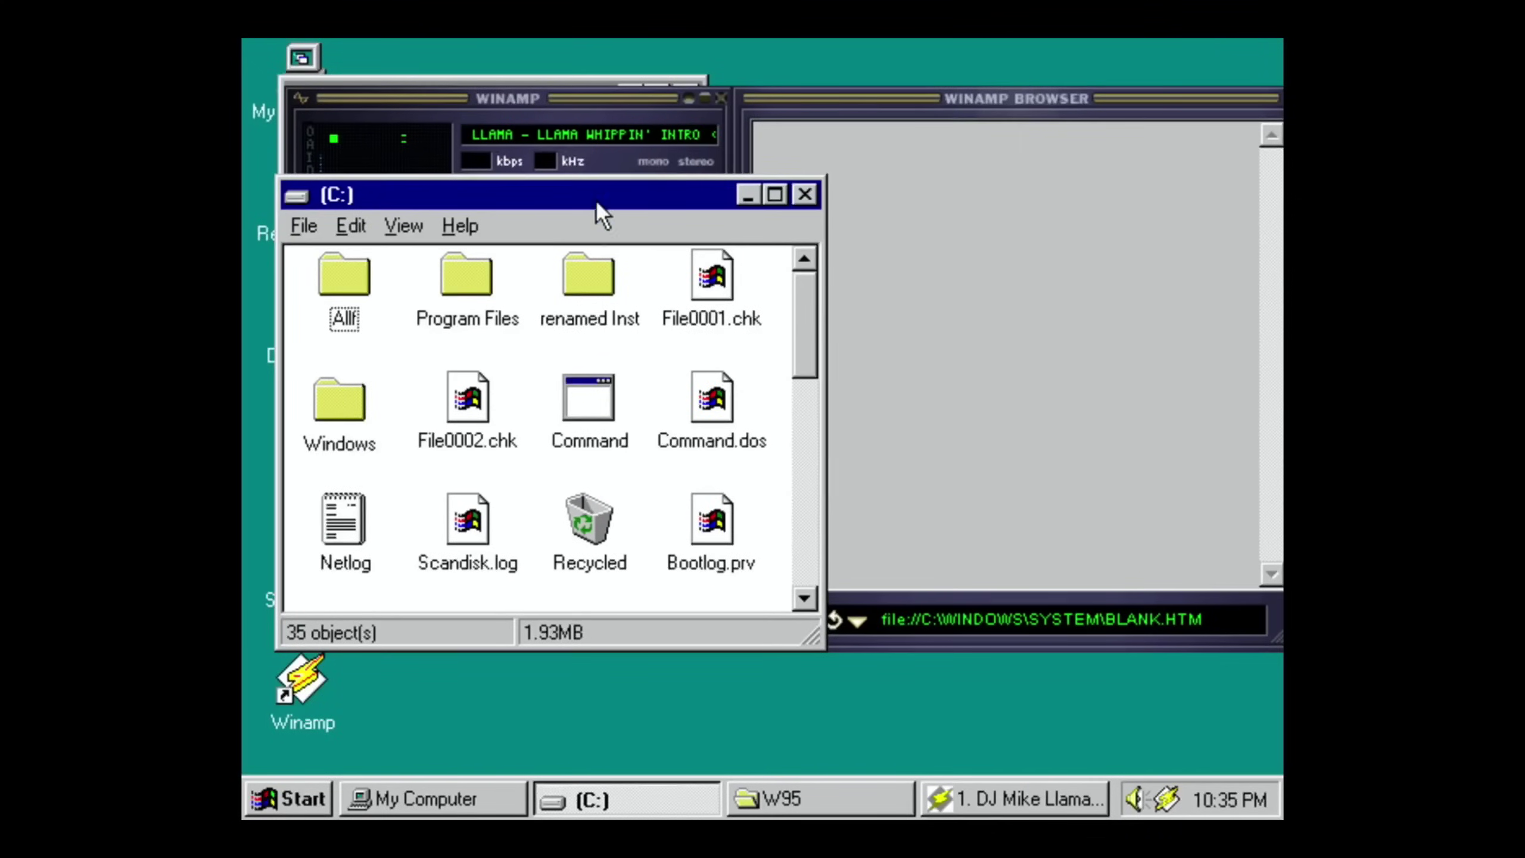
double_click(344, 285)
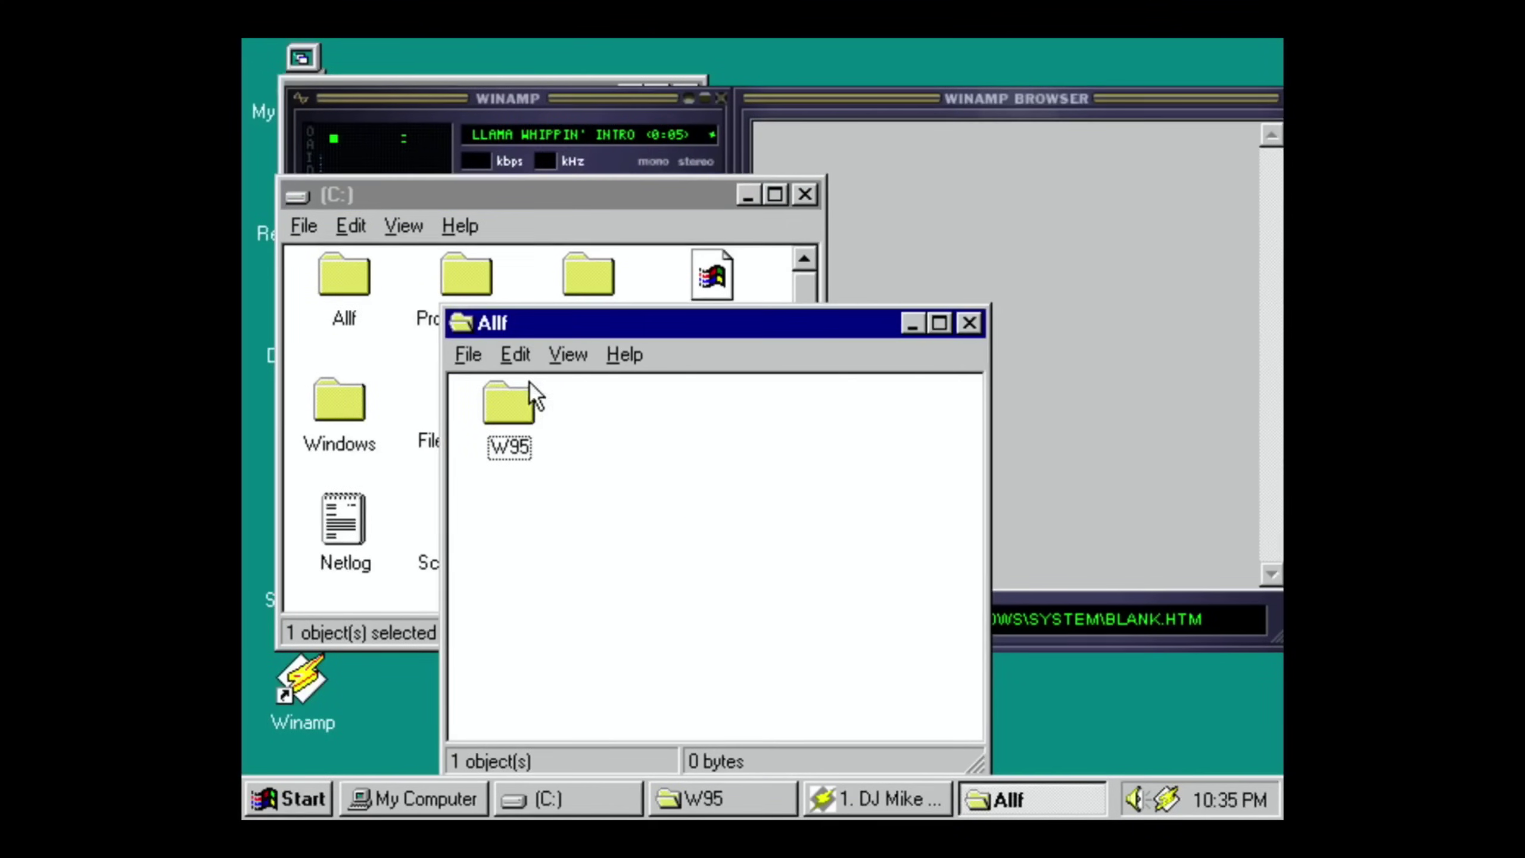
double_click(529, 405)
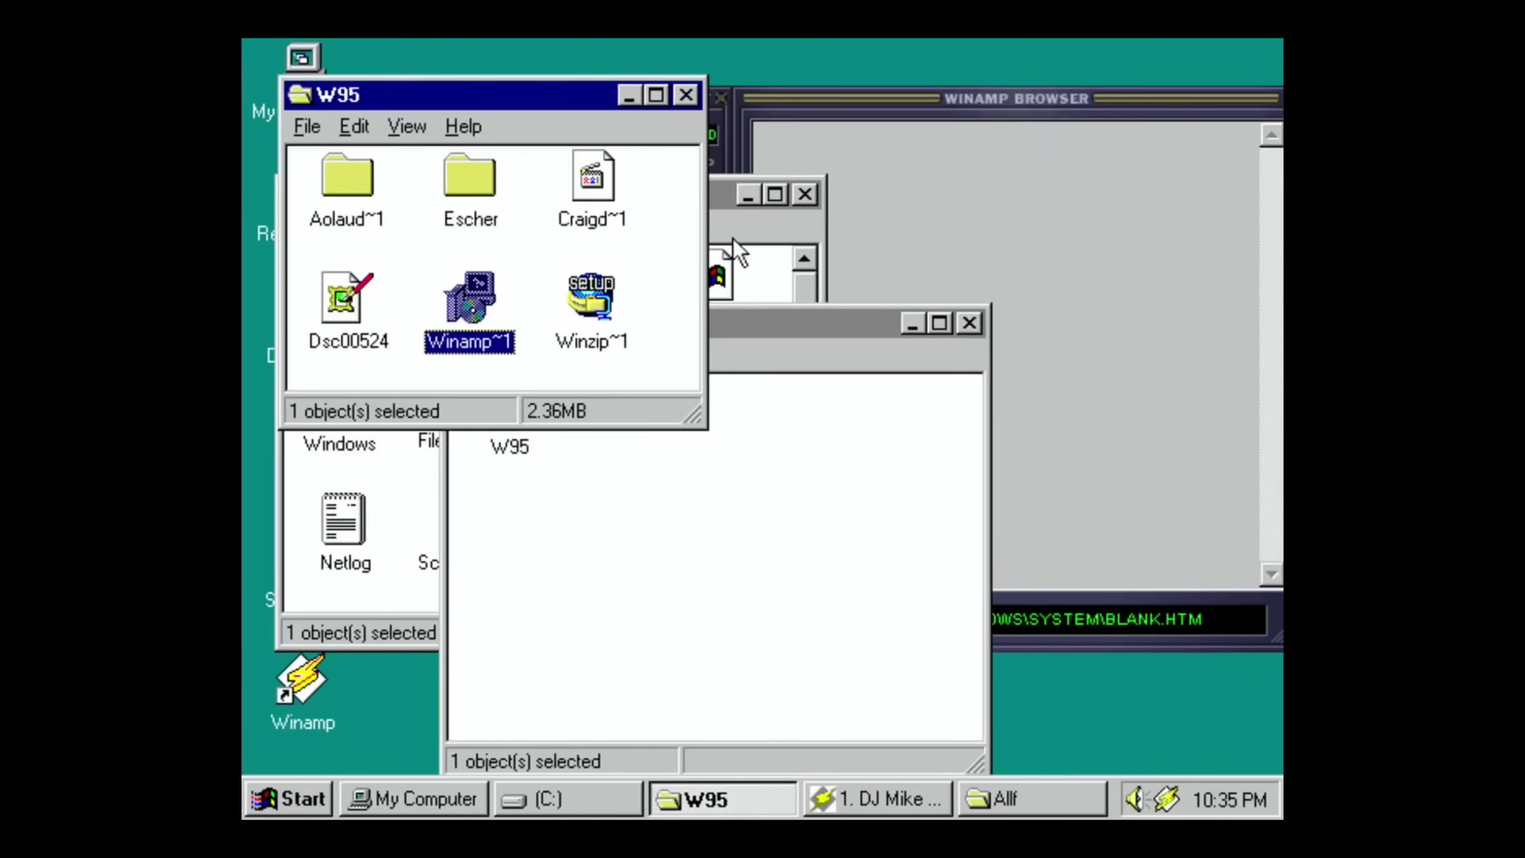
click(970, 324)
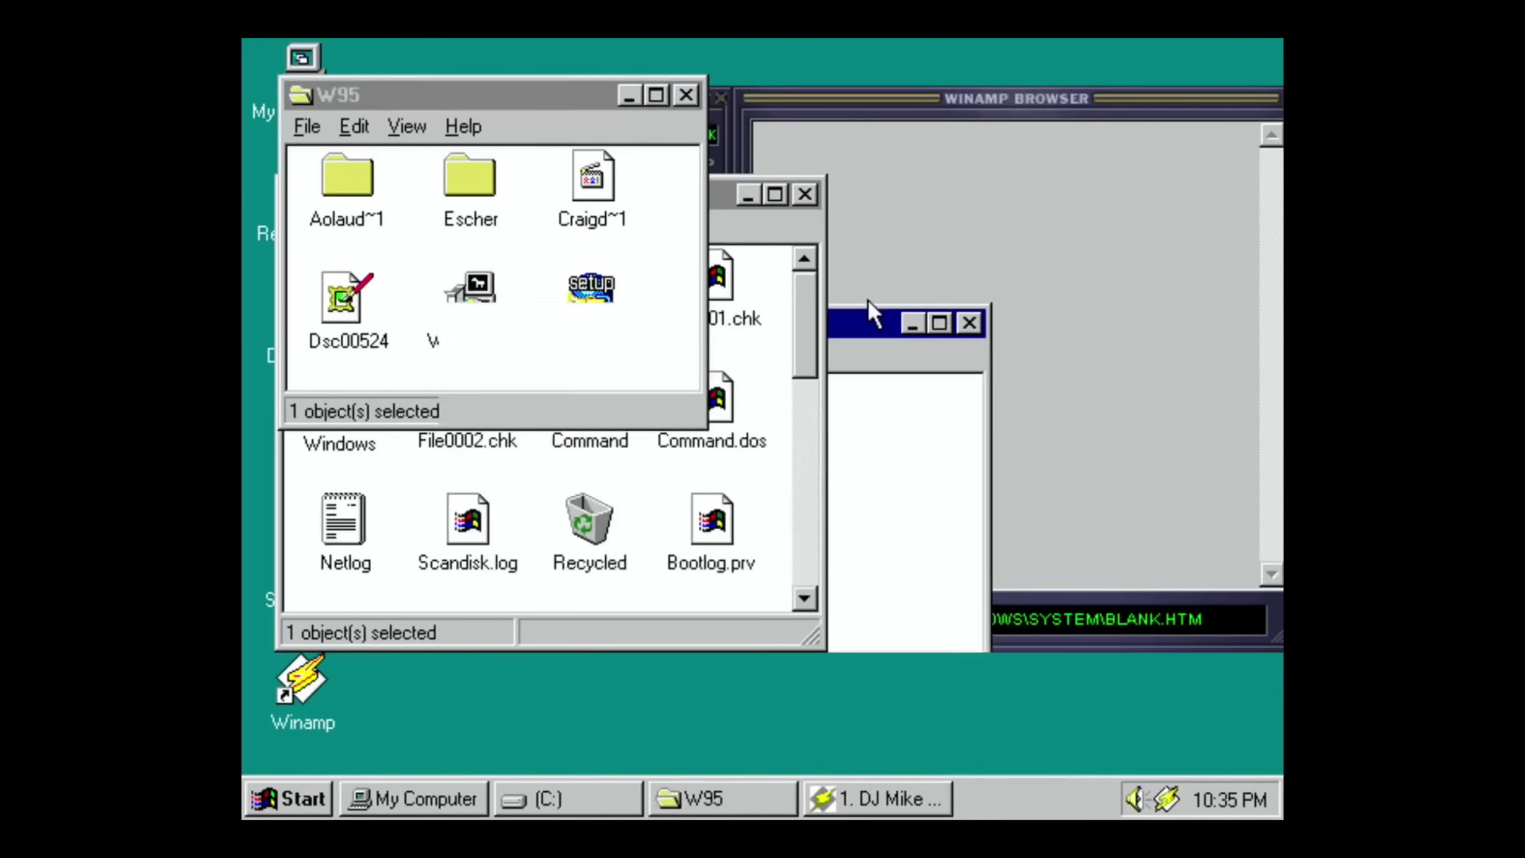
click(807, 198)
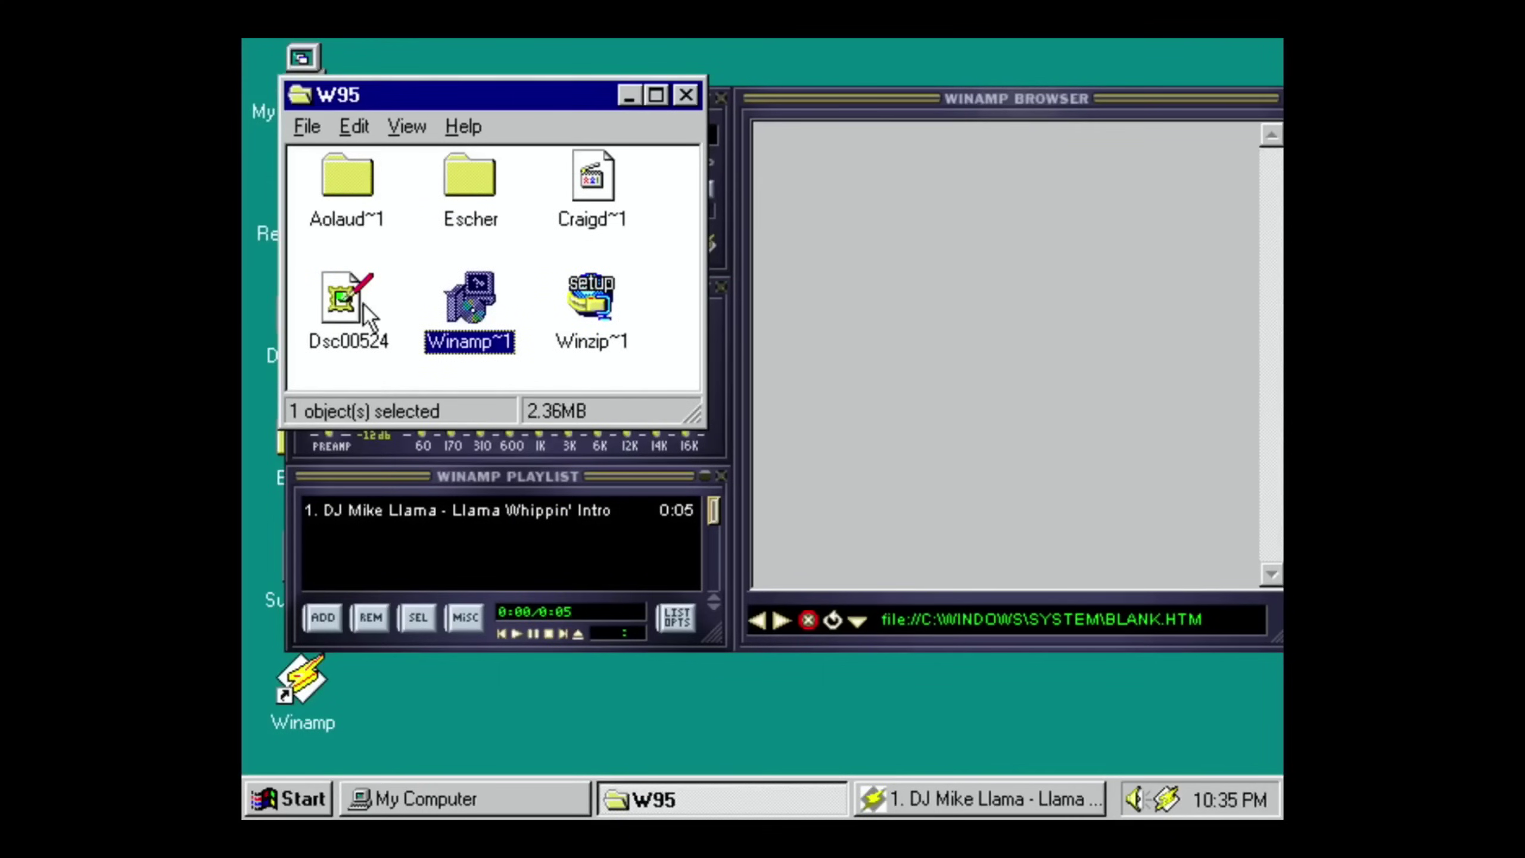
Place the W95 window beside Winamp, play the Craigd~1 track in the player, and stop it and close Winamp.
drag(574, 186, 901, 289)
drag(561, 86, 1113, 141)
drag(1144, 241, 417, 217)
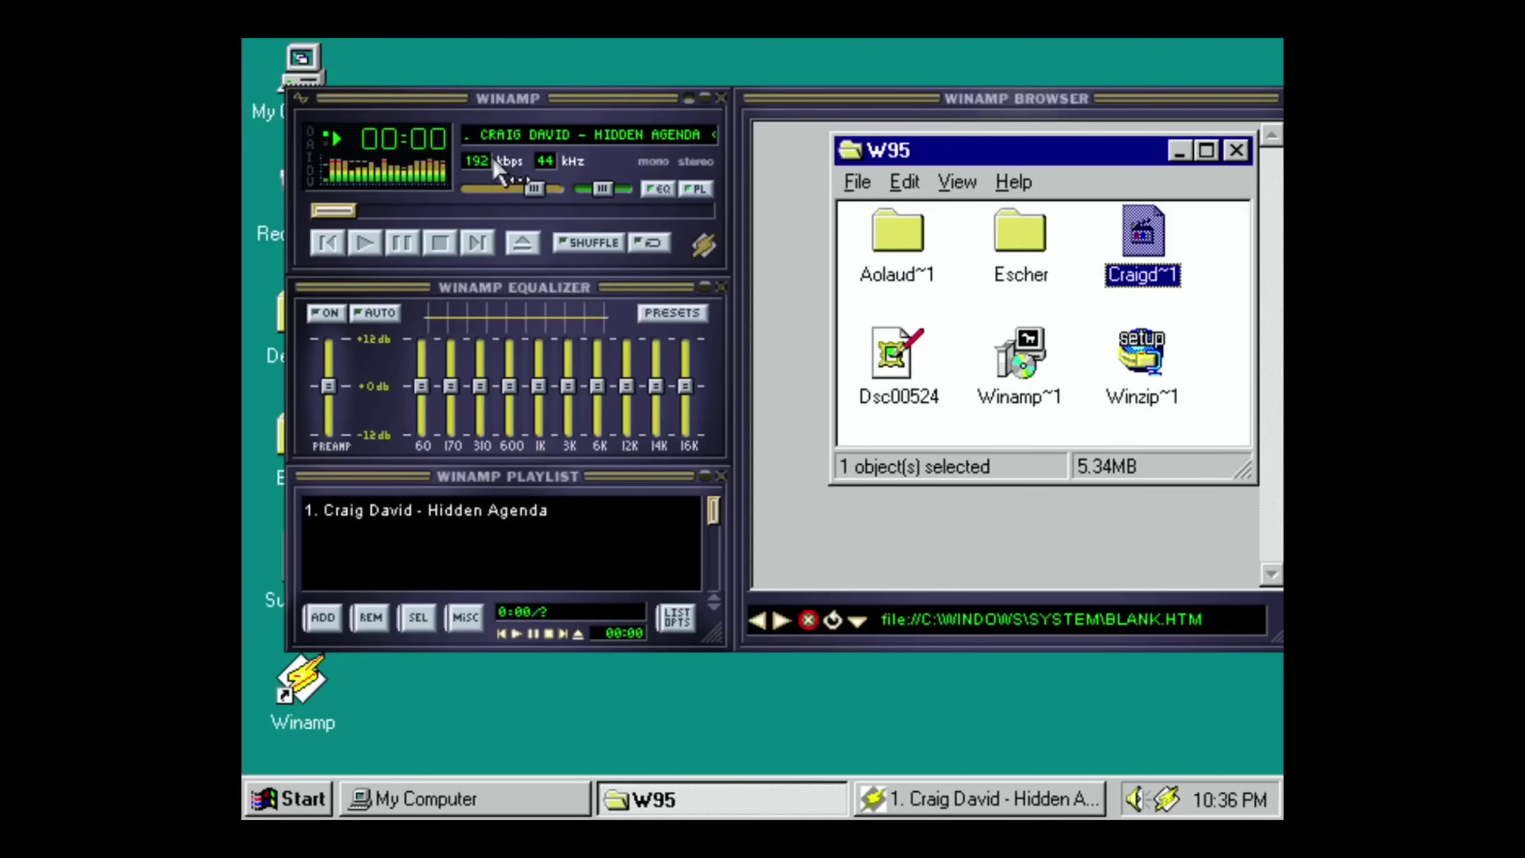
click(443, 240)
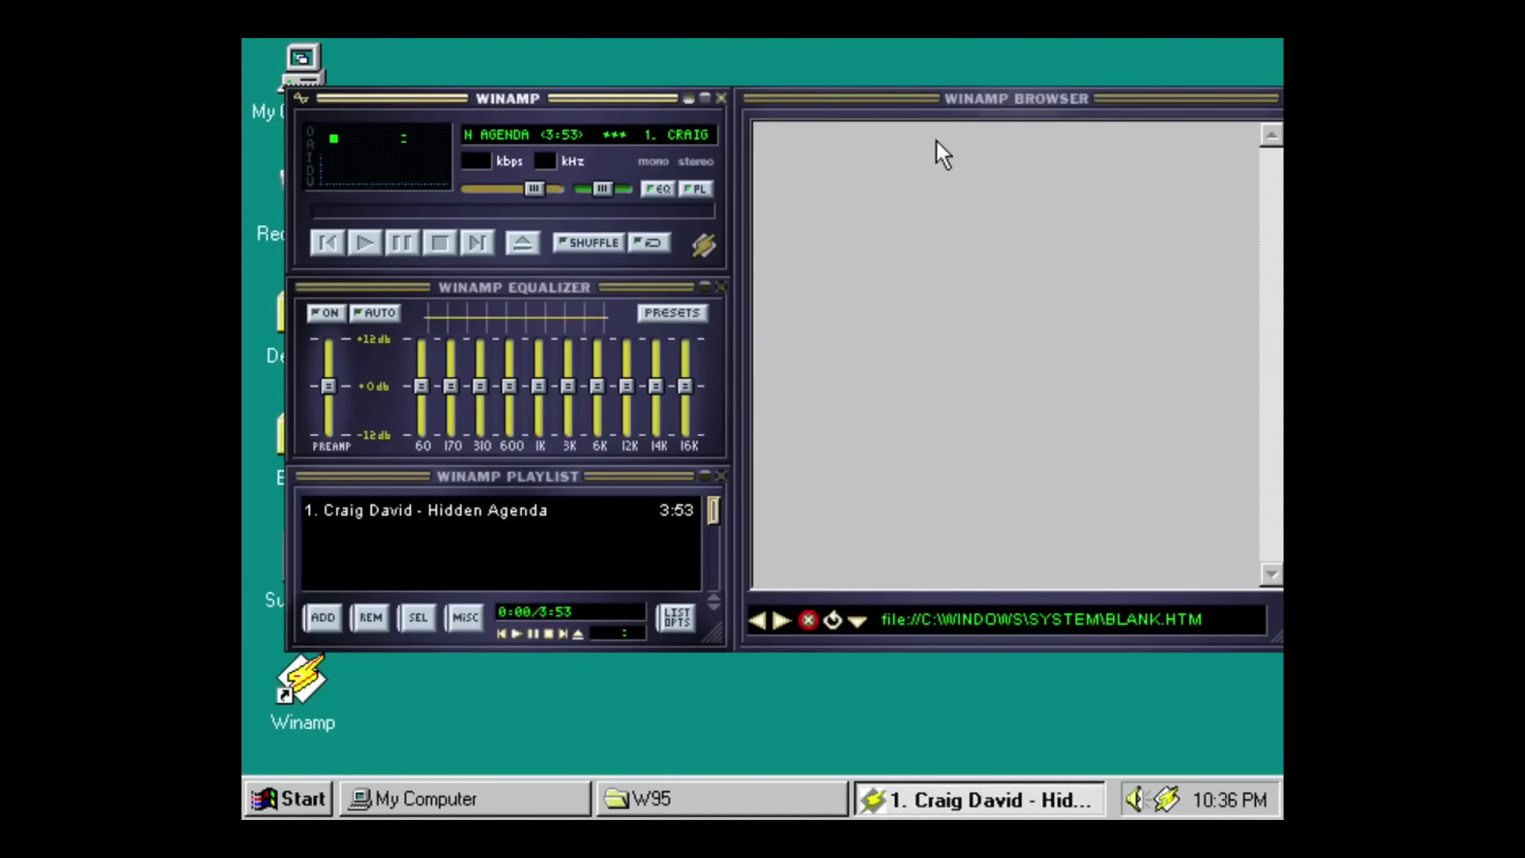
click(721, 97)
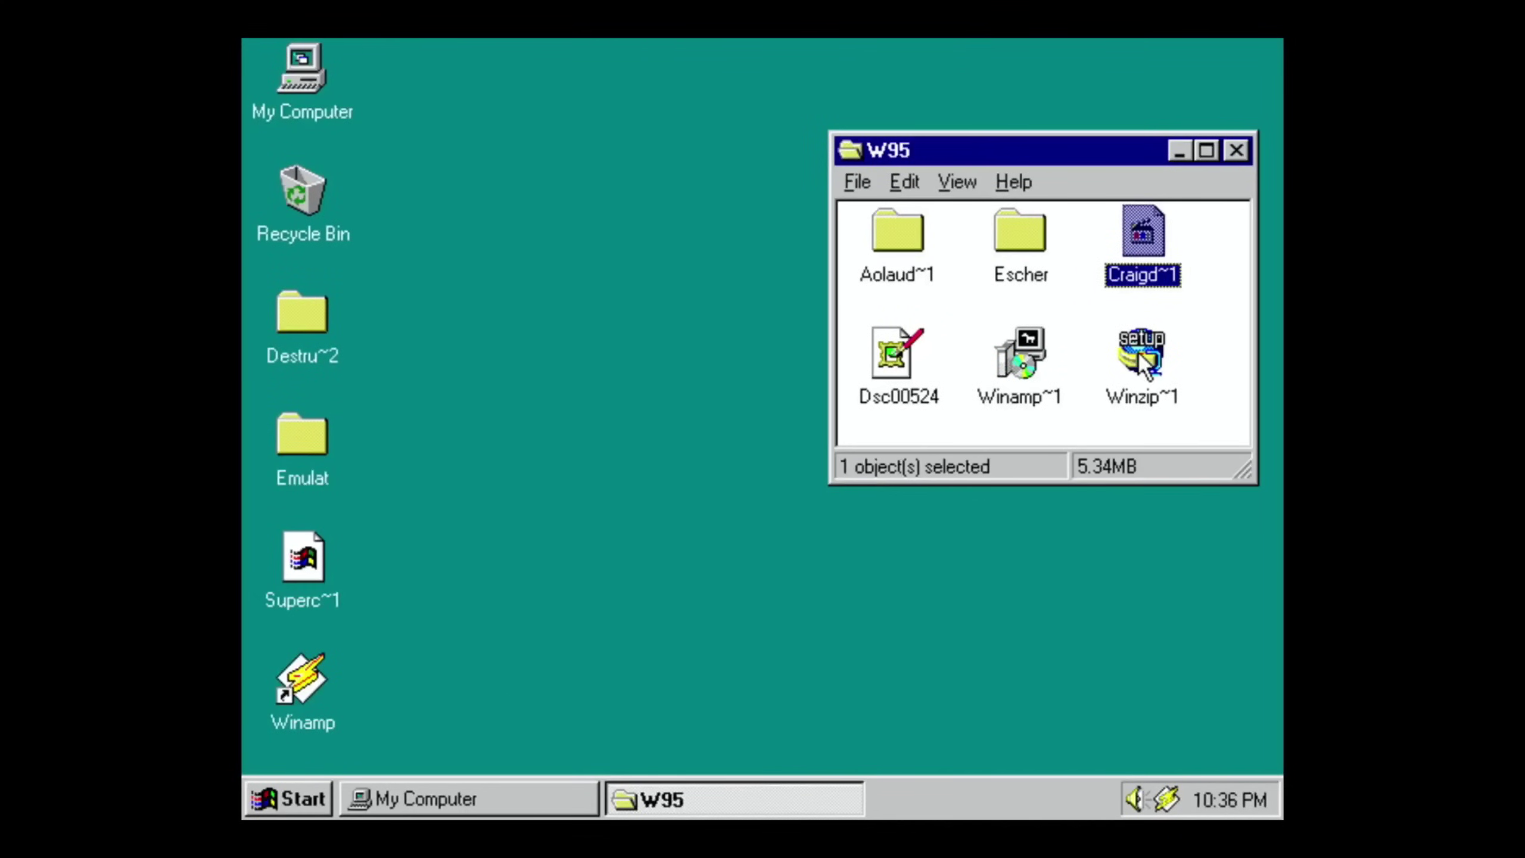
Try to install WinZip 10.0 from the Winzip~1 setup file in W95, and dismiss the setup message.
drag(1116, 155, 834, 154)
click(911, 325)
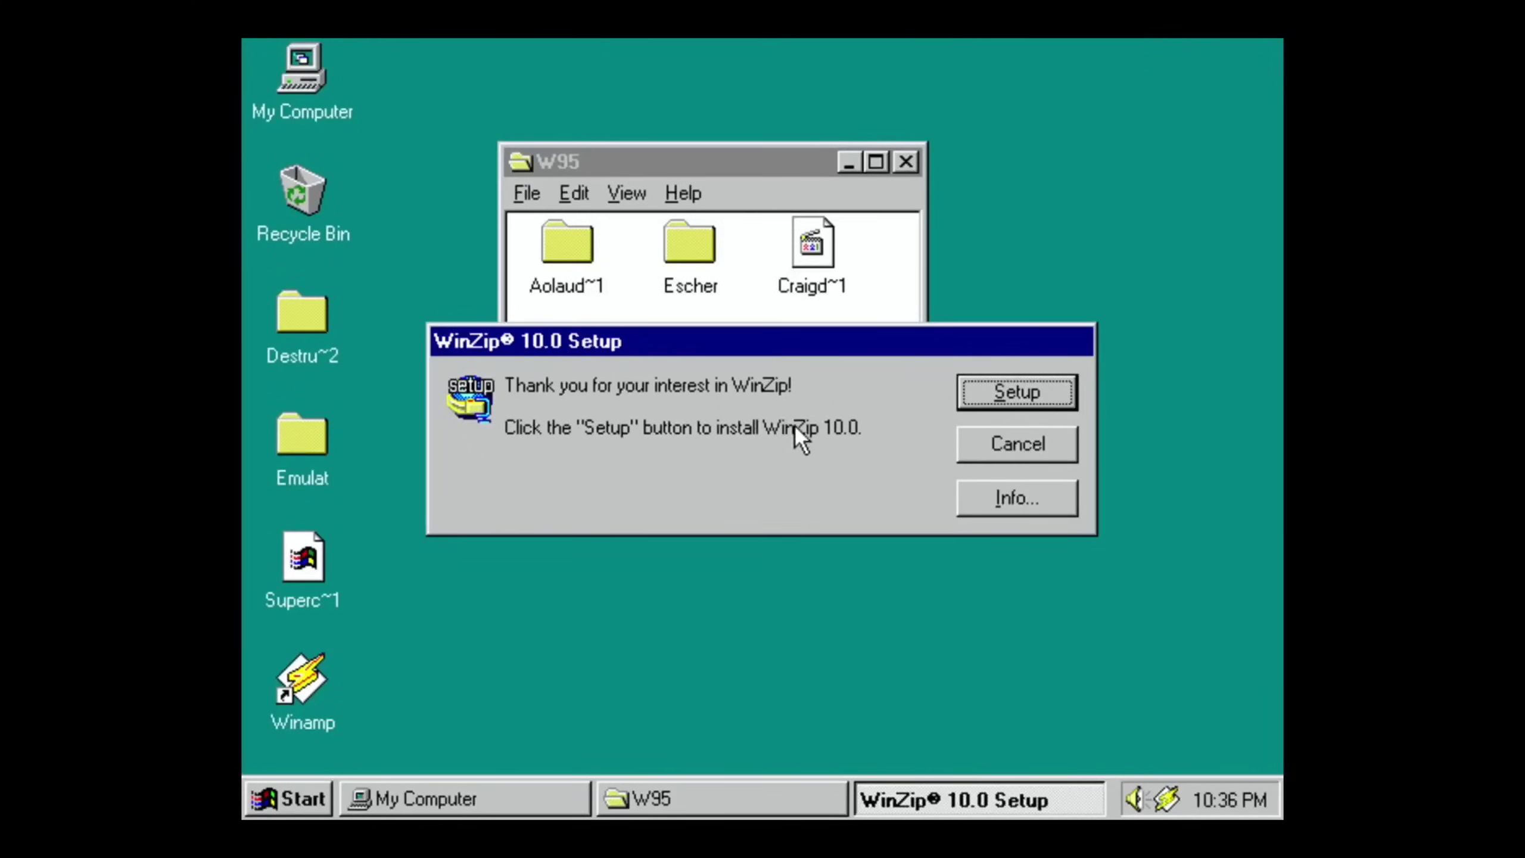
click(994, 390)
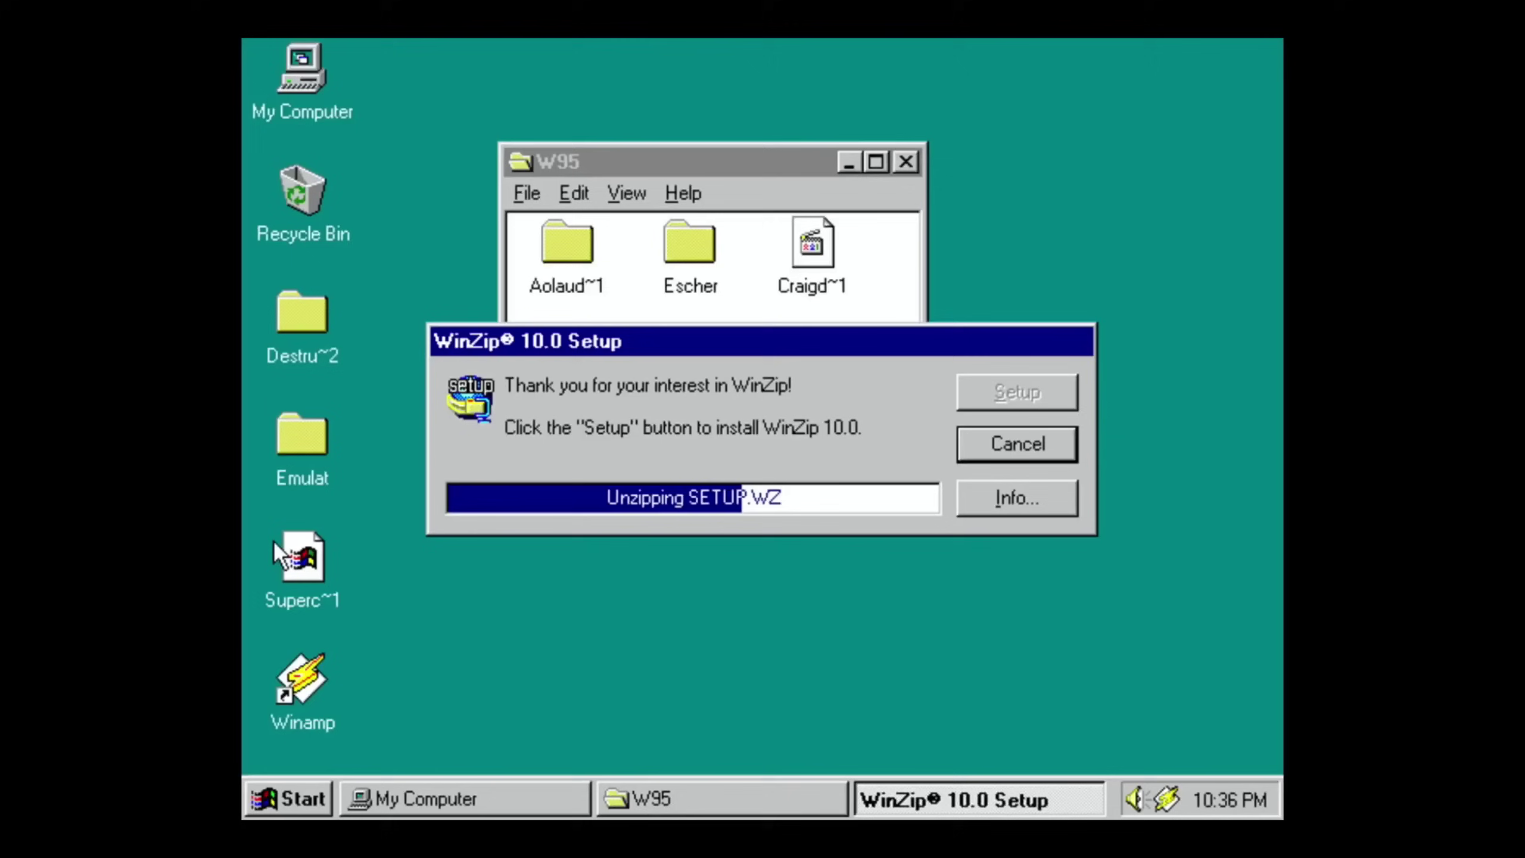
right_click(1166, 796)
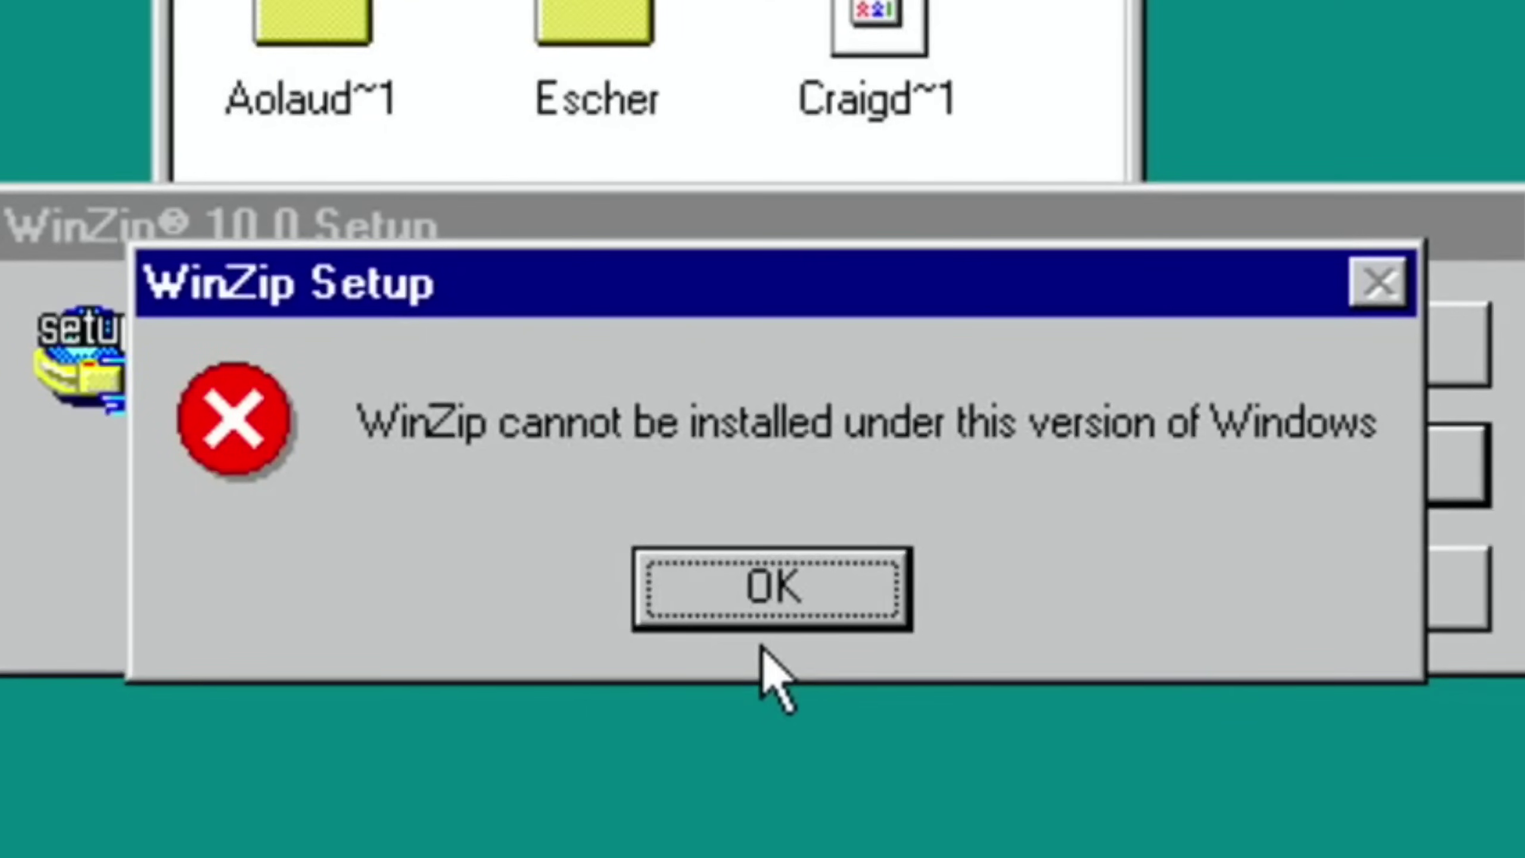
click(736, 583)
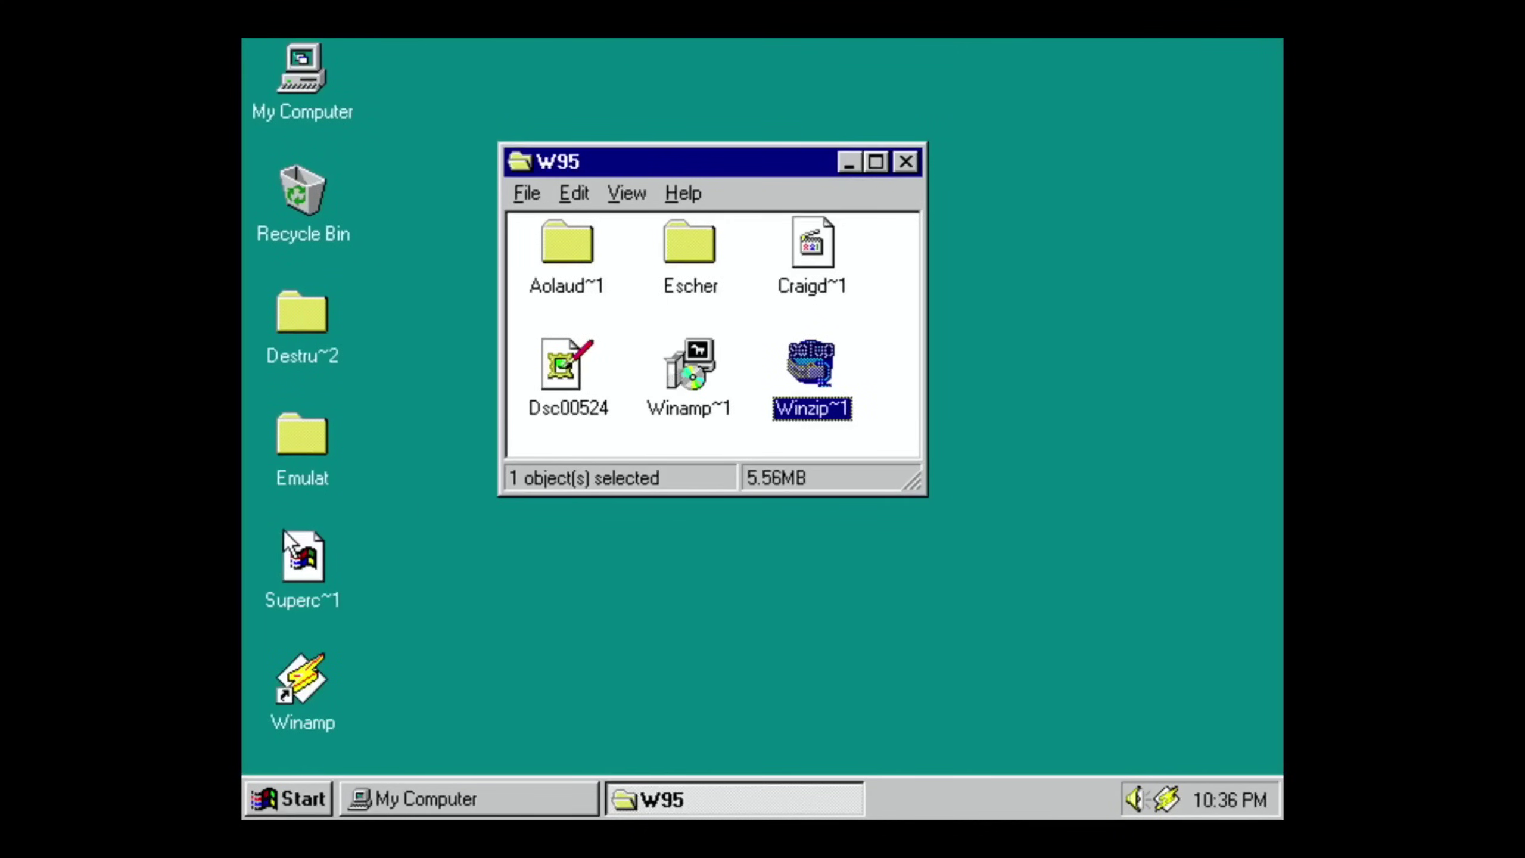
Close the My Computer and W95 windows to clear the desktop.
click(300, 559)
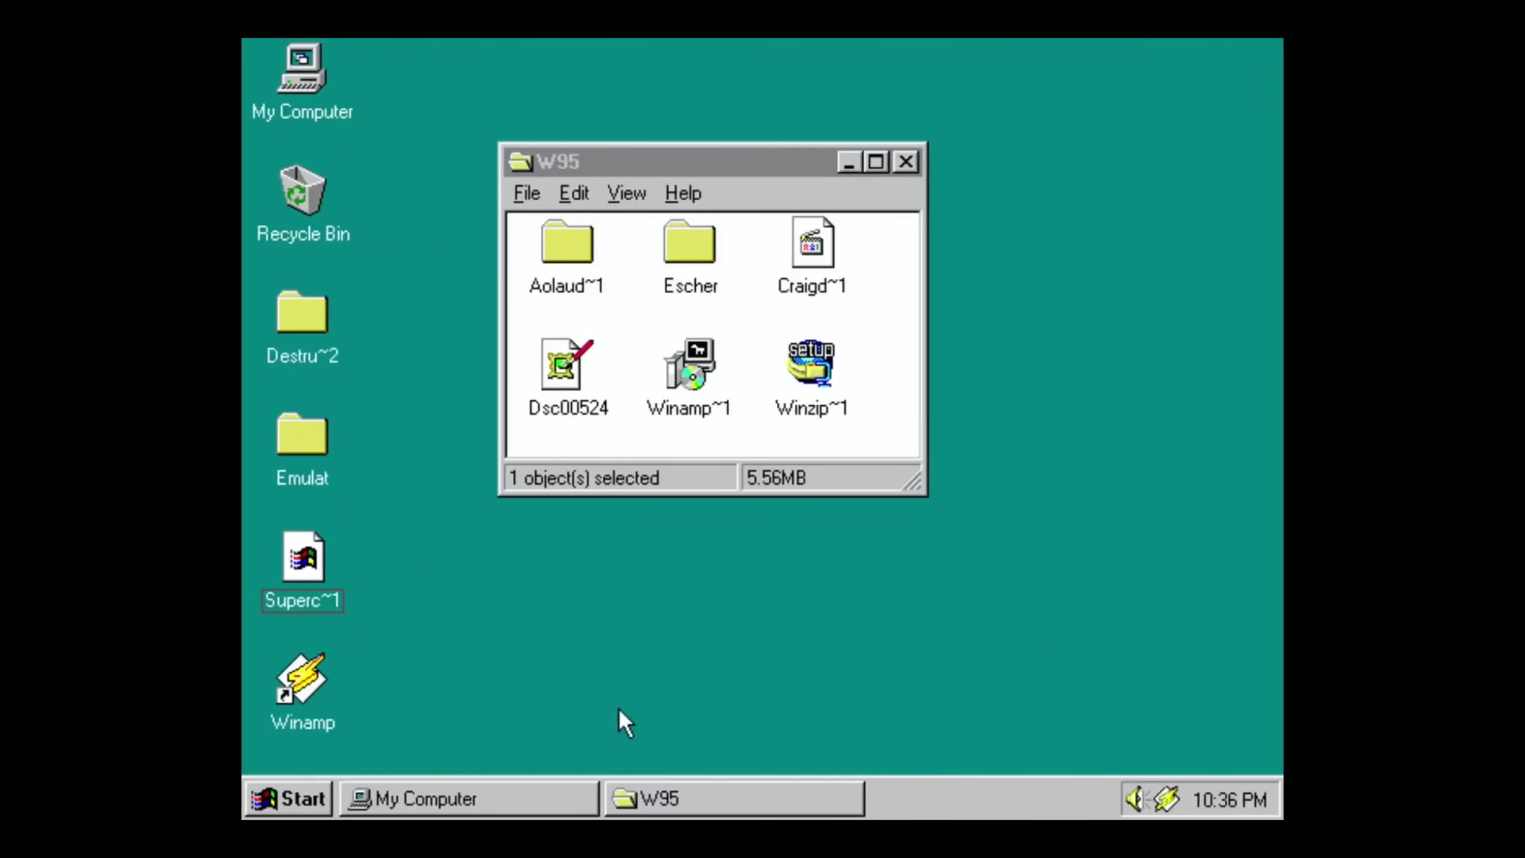
click(514, 794)
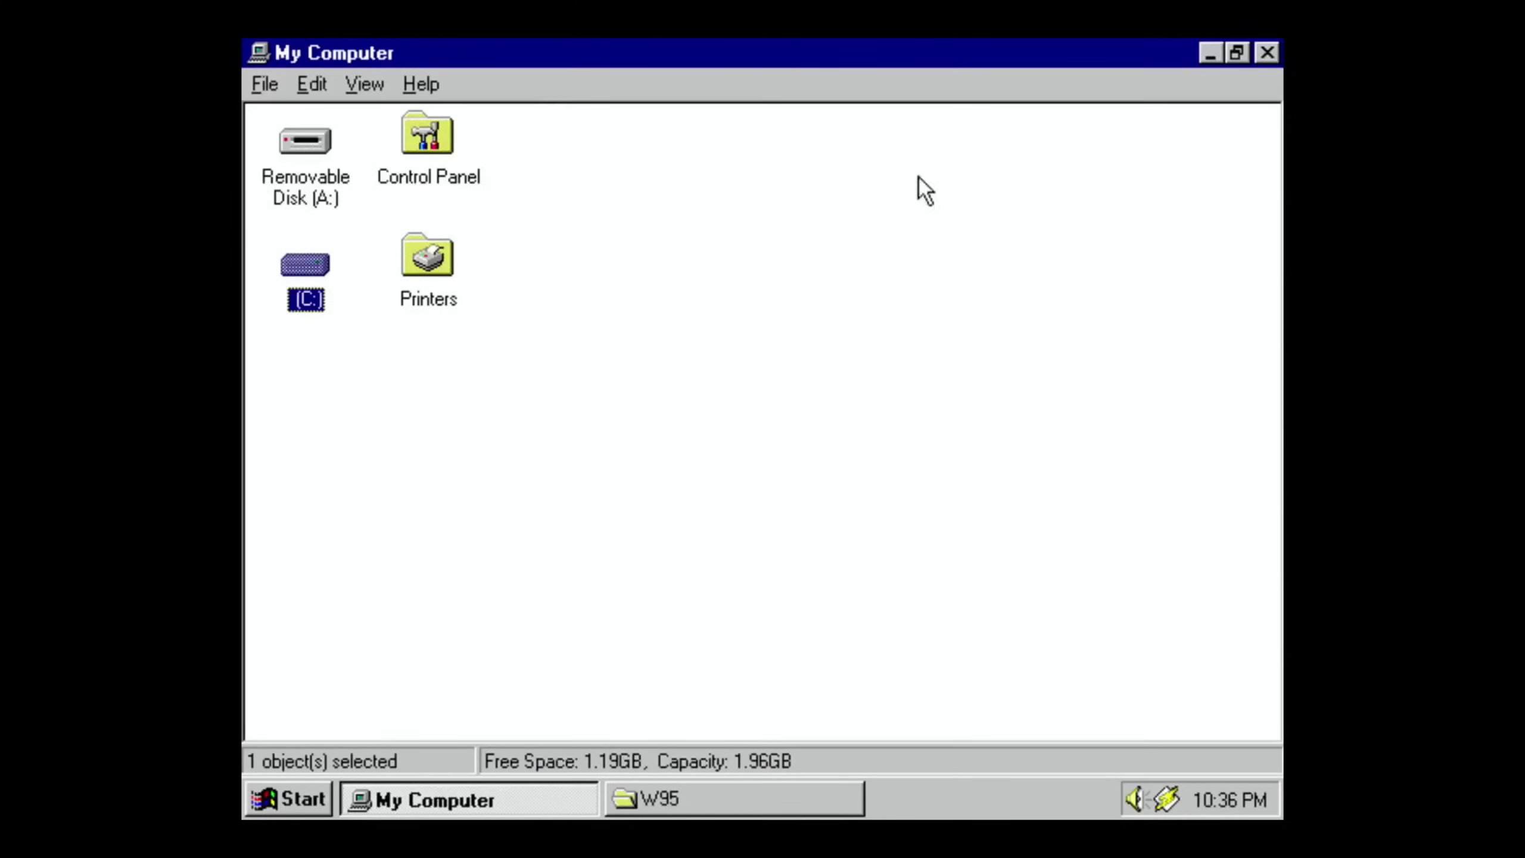
click(1267, 53)
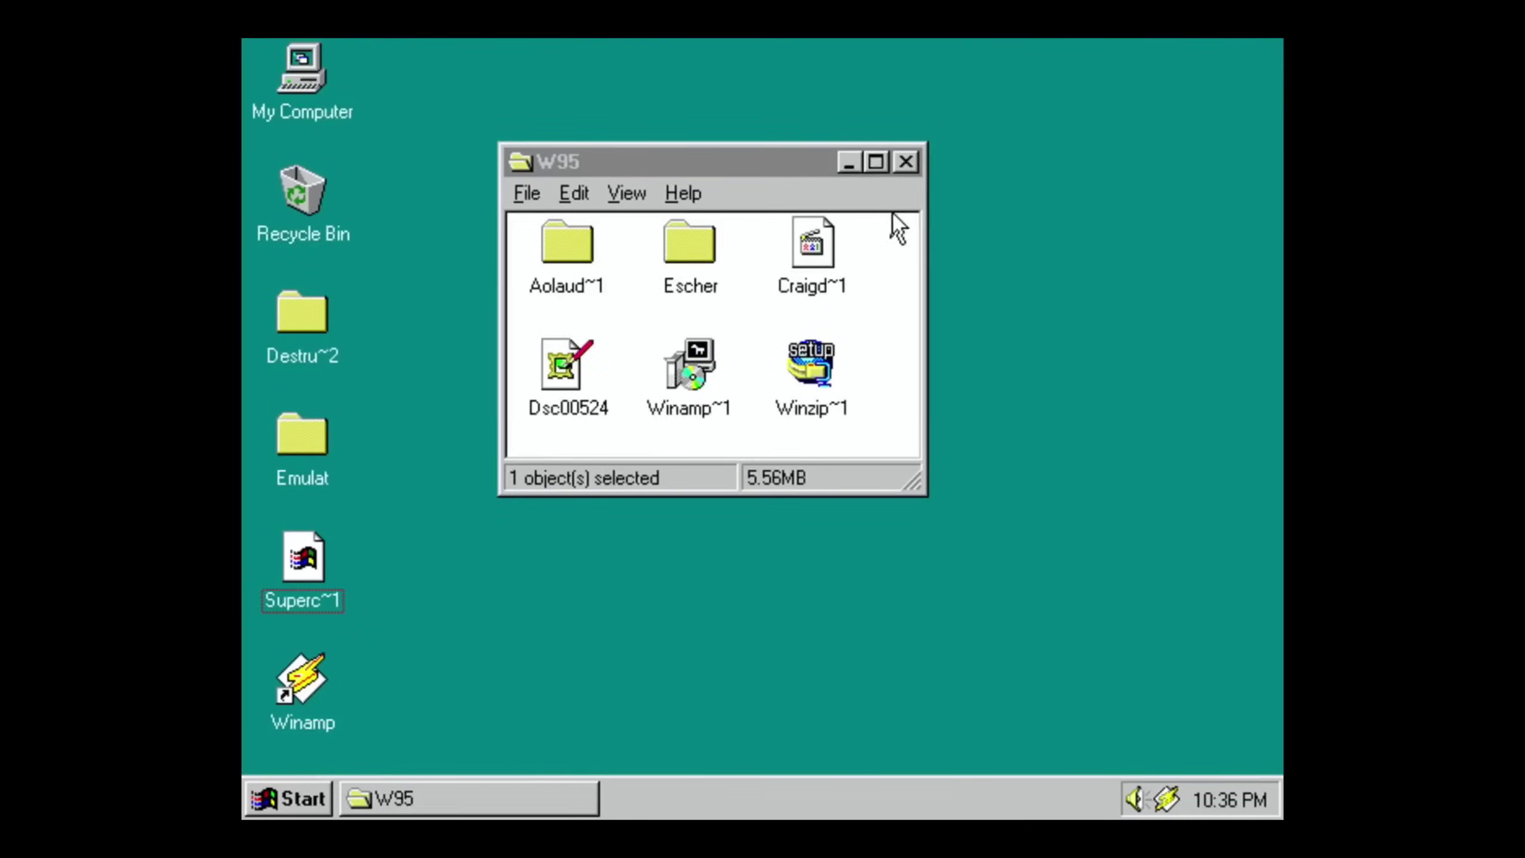
click(907, 162)
Open the Destru~2 folder on the desktop and launch the Dd game program.
double_click(296, 320)
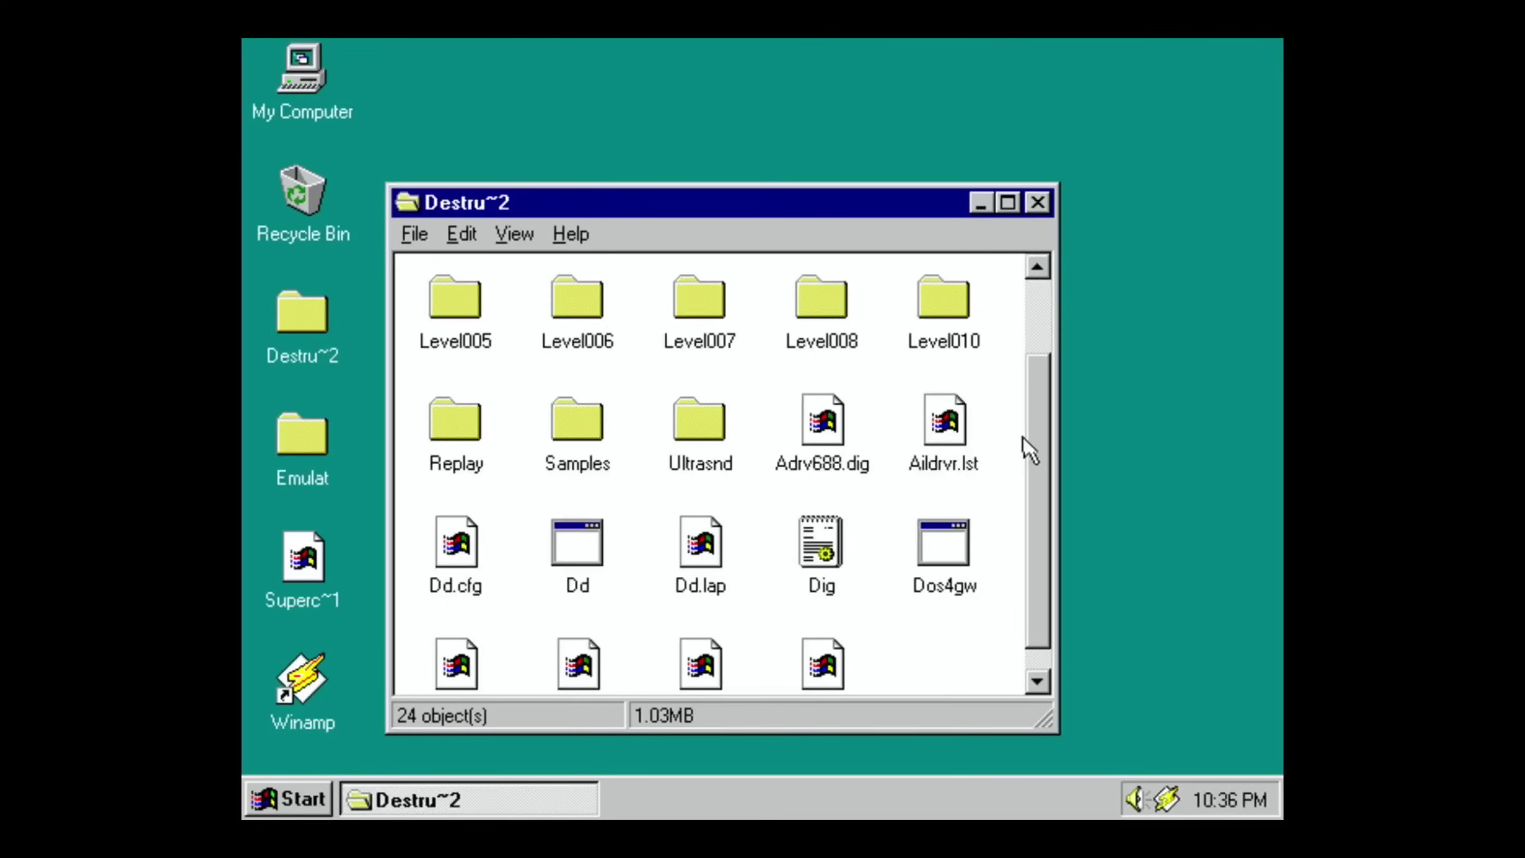
drag(1038, 432, 1047, 523)
double_click(575, 529)
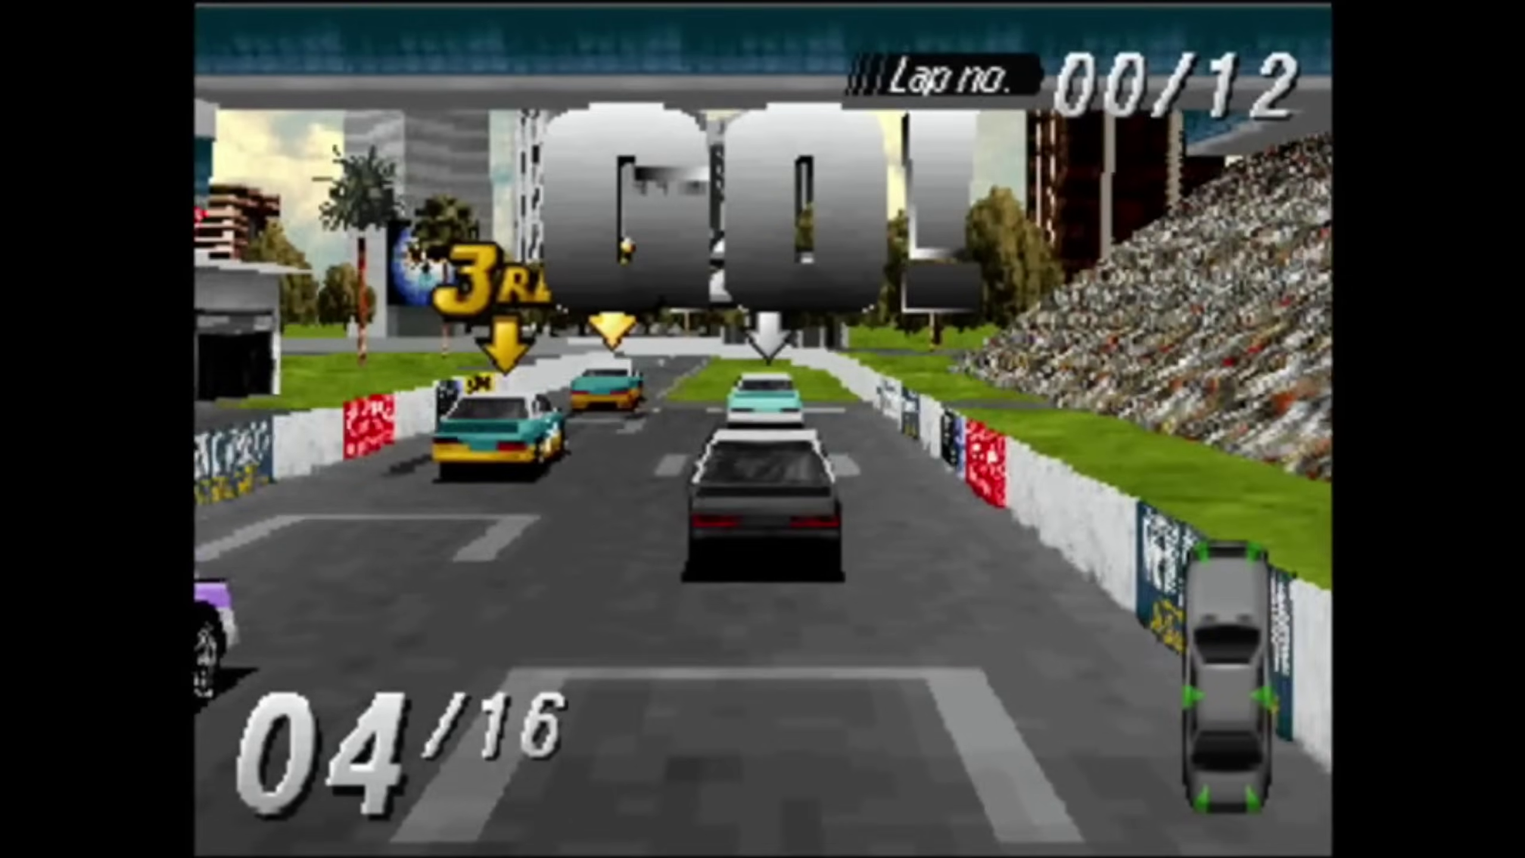
key(Up)
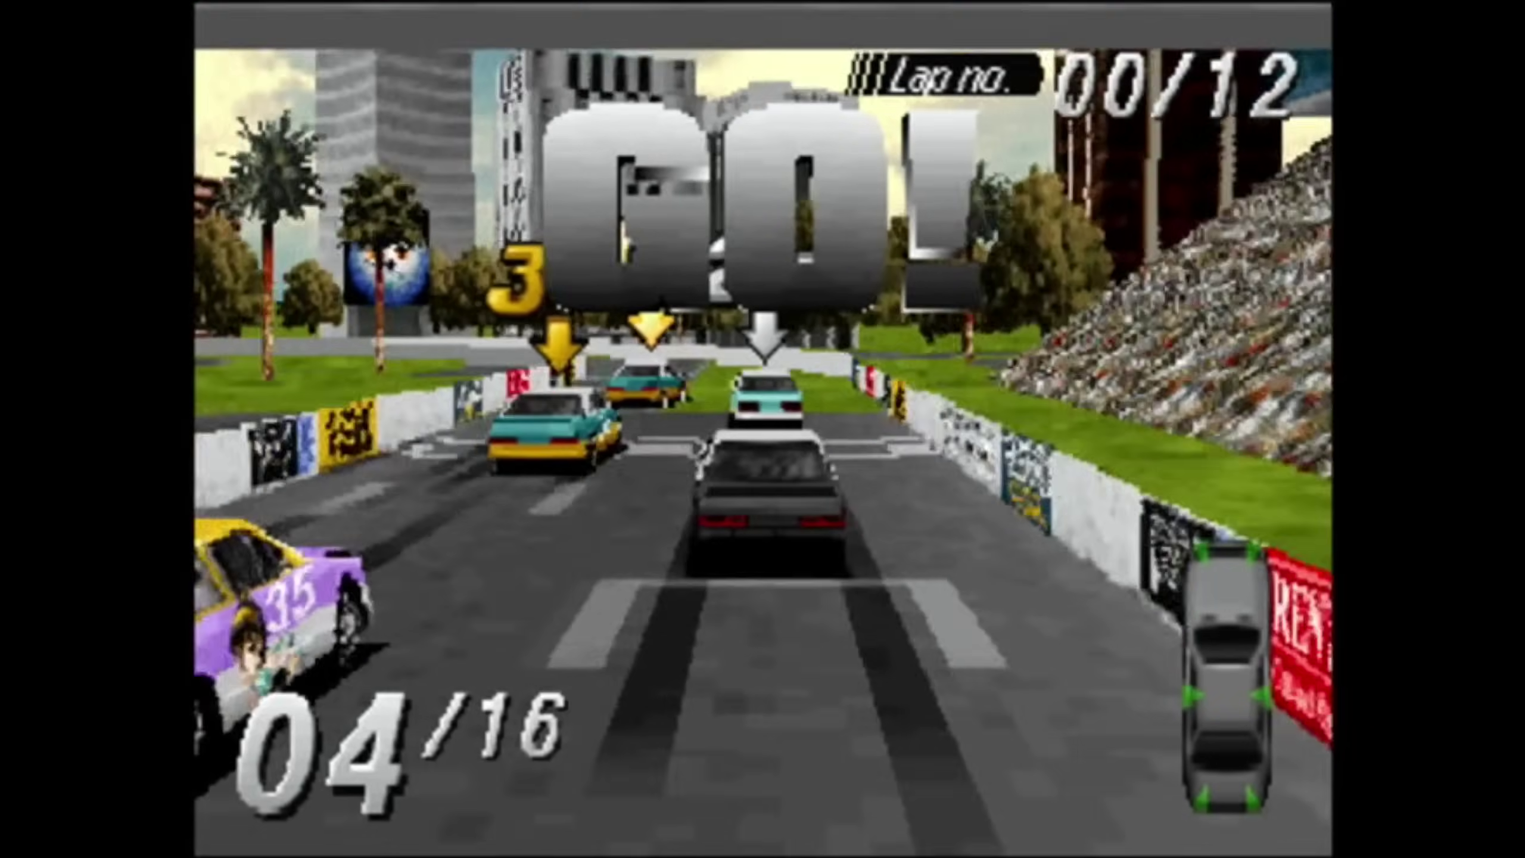
key(Left)
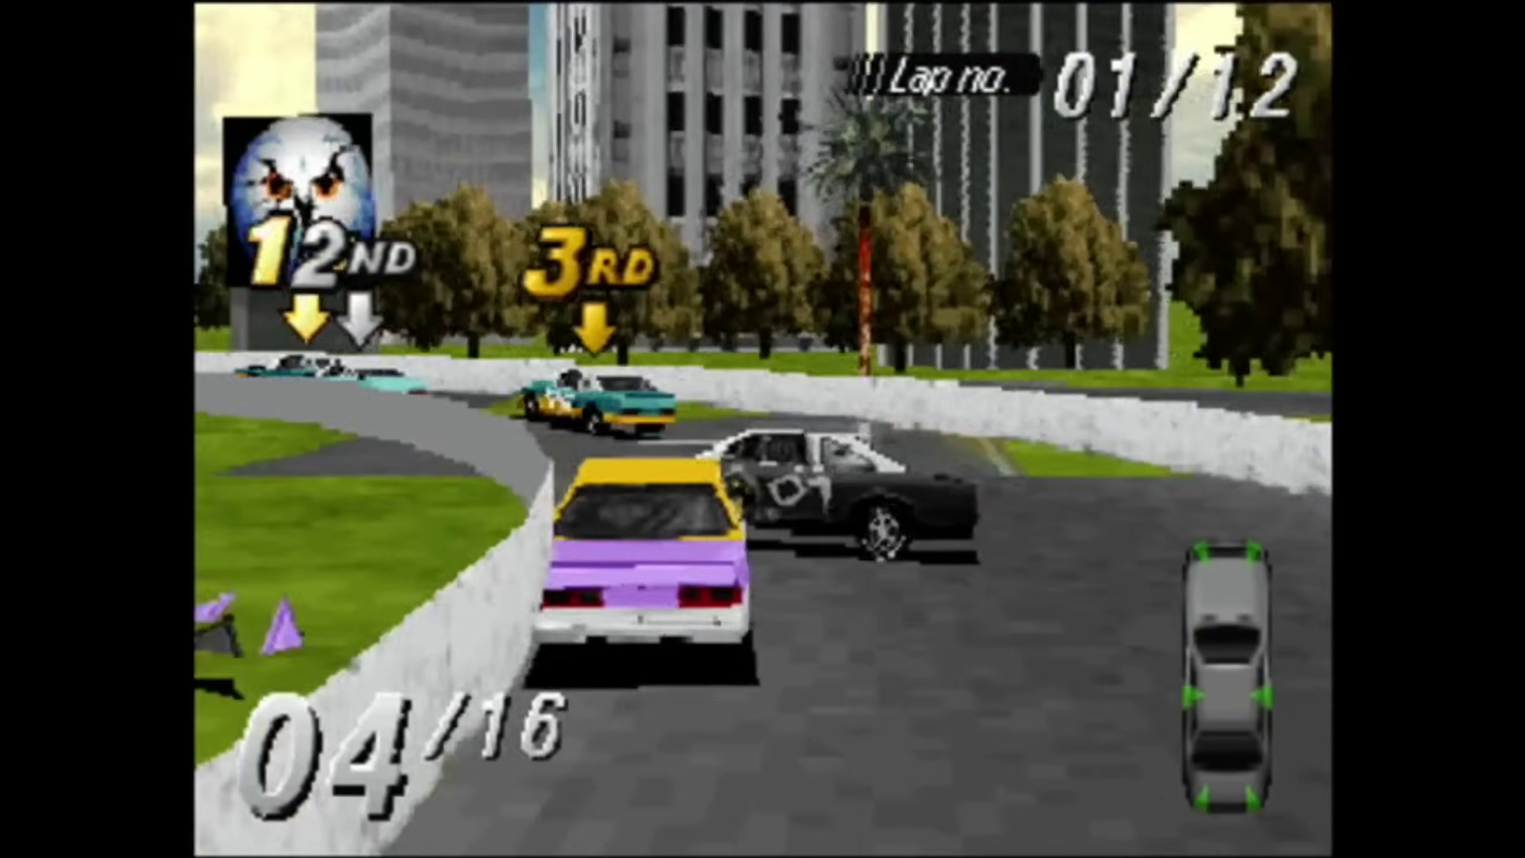
key(Left)
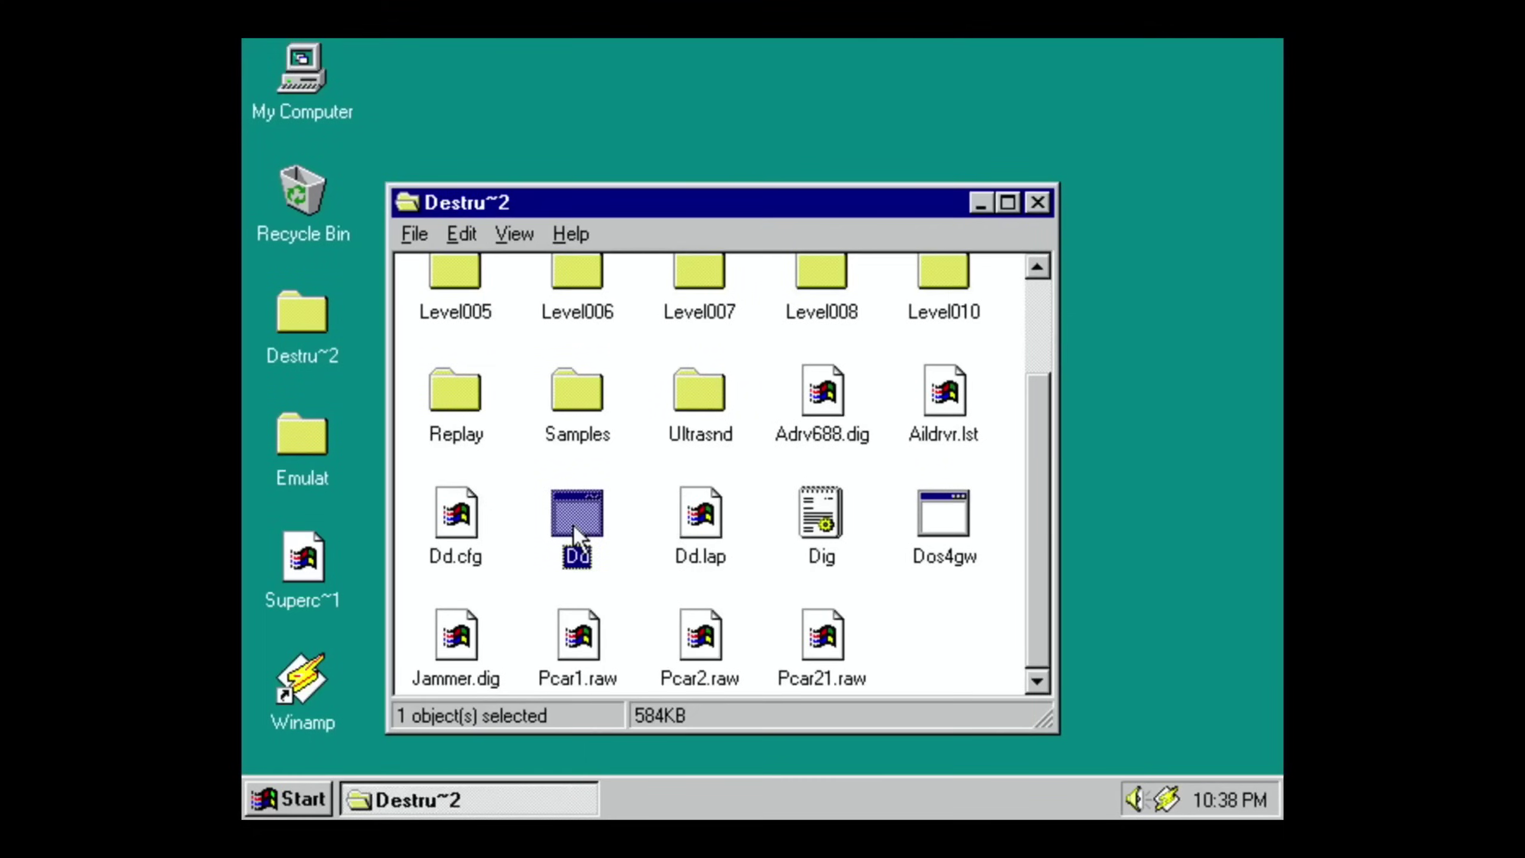
Close the Destru~2 folder and look through the Programs, Documents and Find entries of the Start menu.
click(1037, 203)
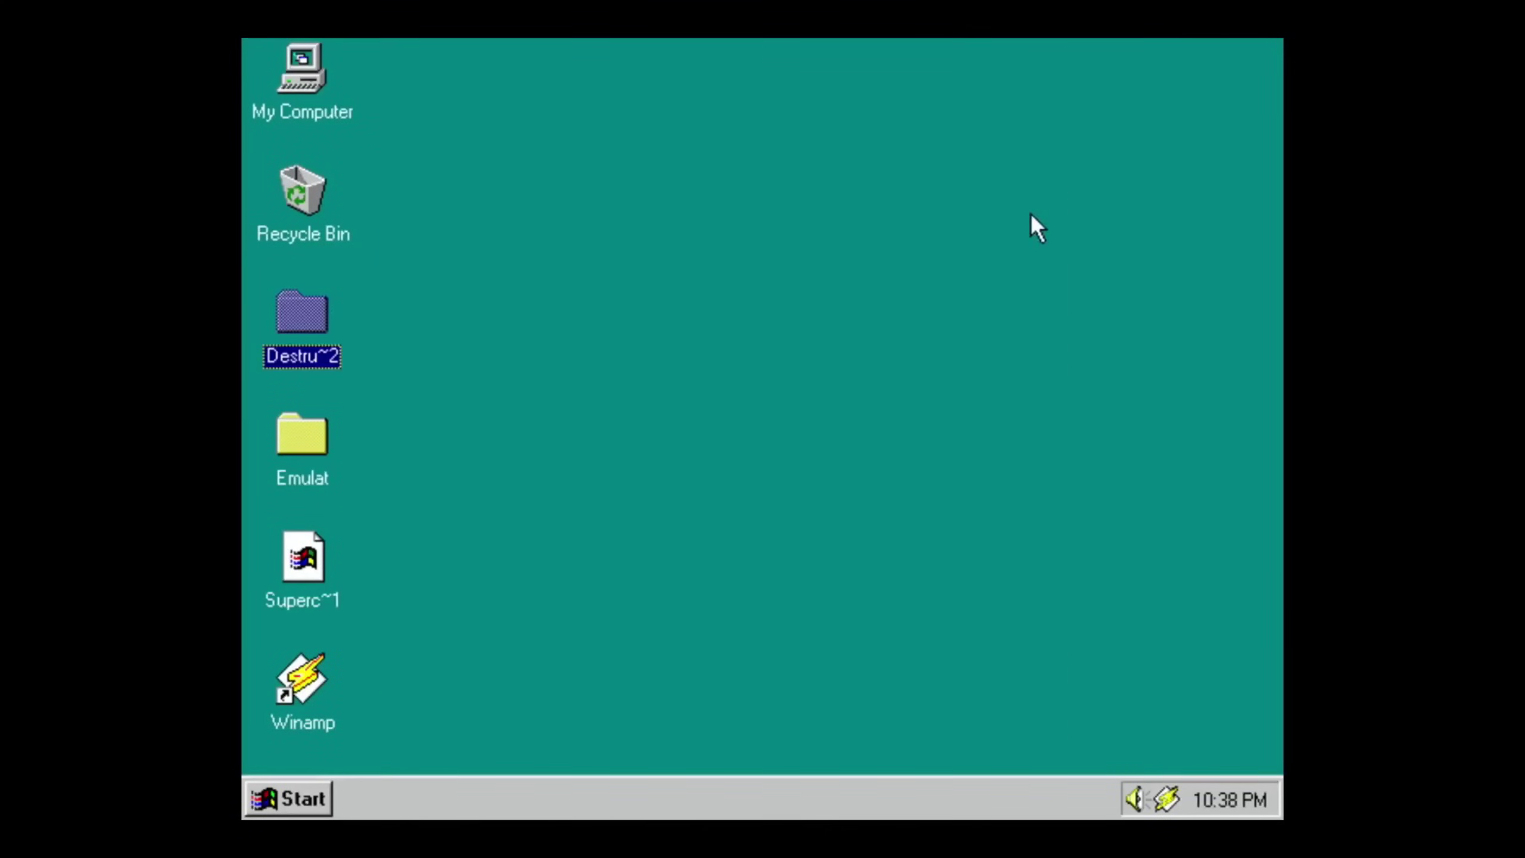
click(309, 784)
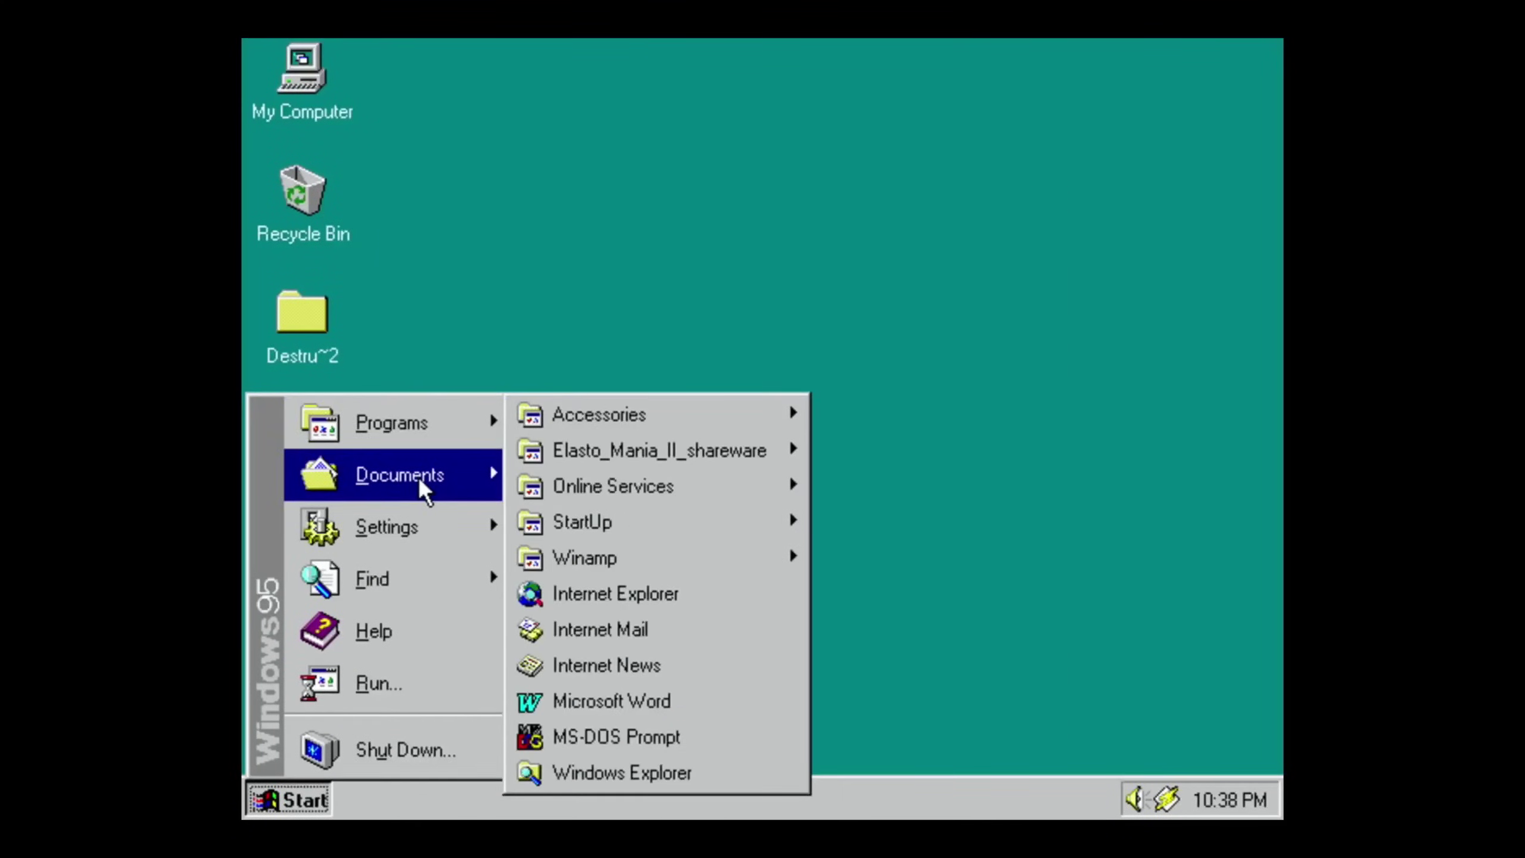
mouse_move(423, 490)
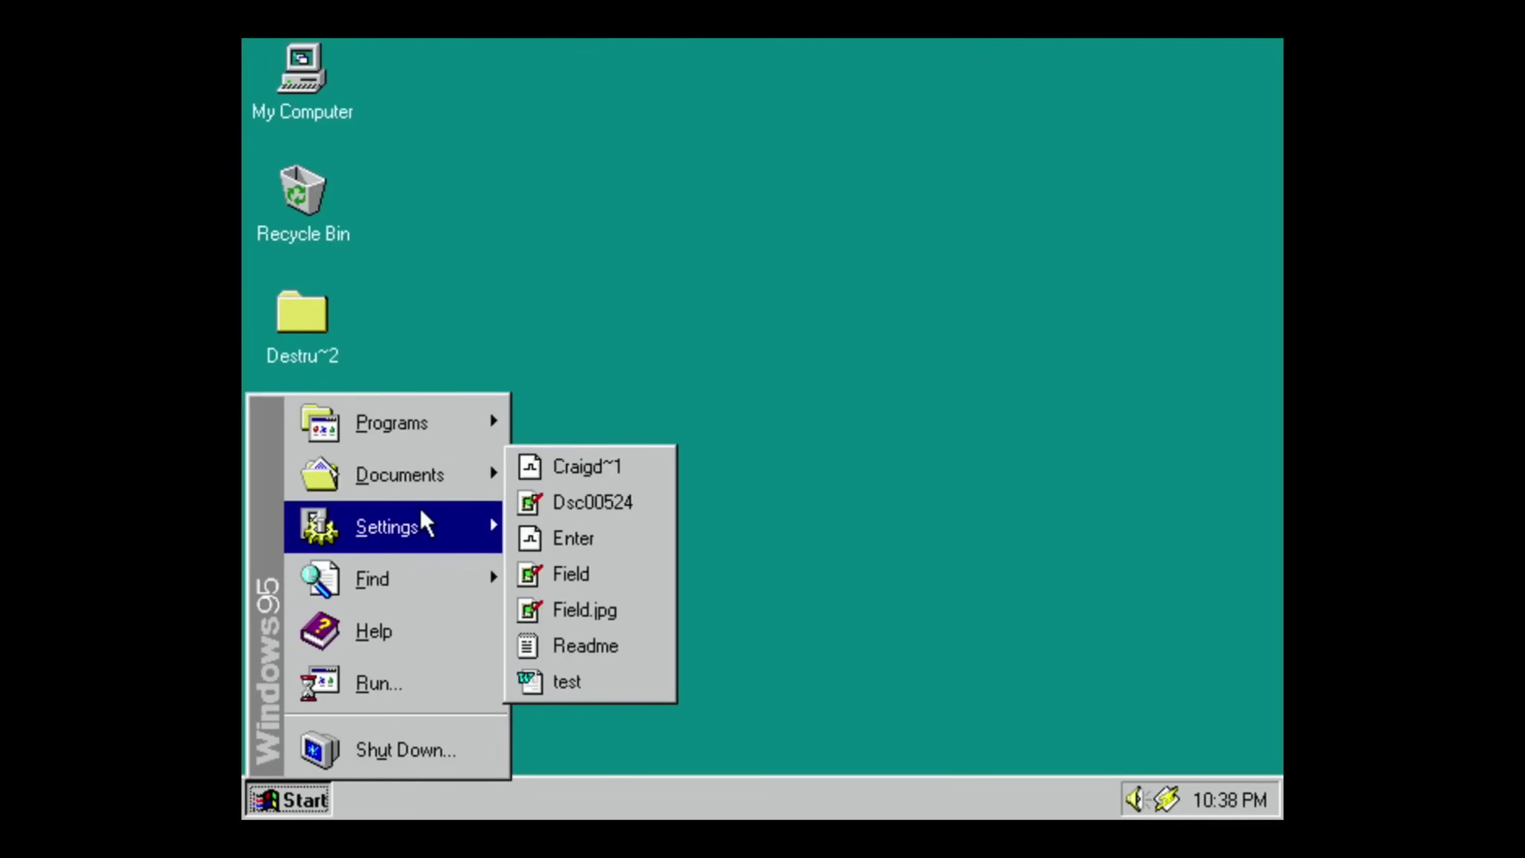
mouse_move(421, 592)
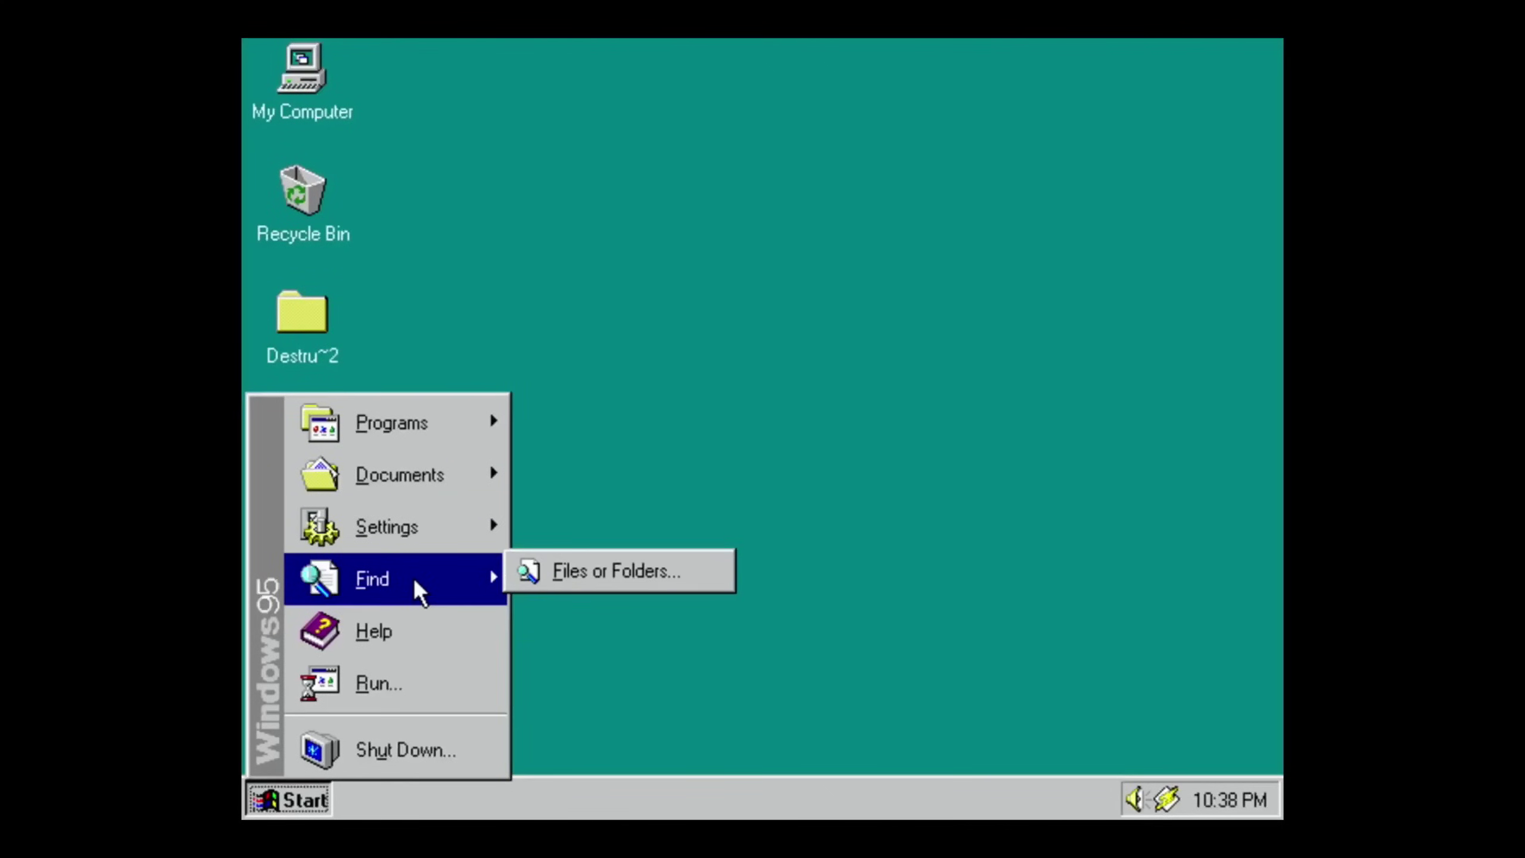